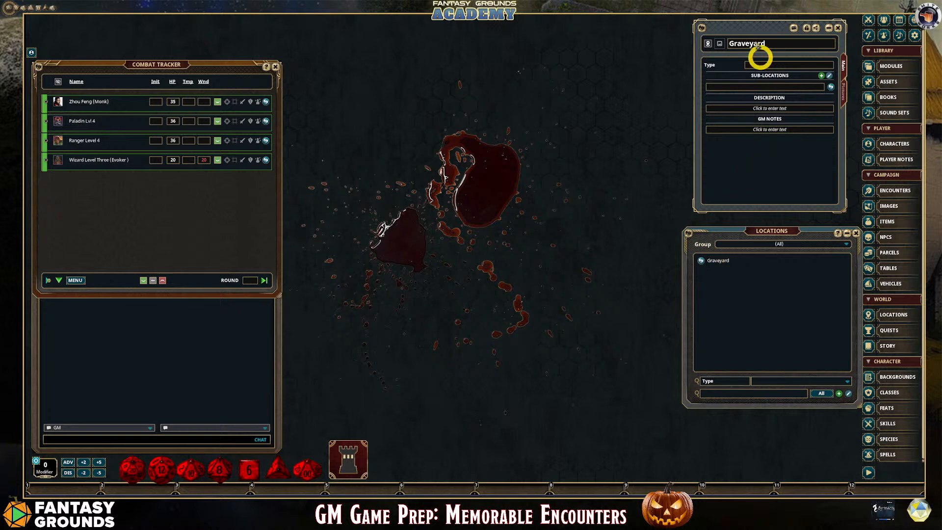
Look over the Graveyard location's type, description and GM notes fields, and close the record and the locations list
left_click_drag(750, 25, 746, 28)
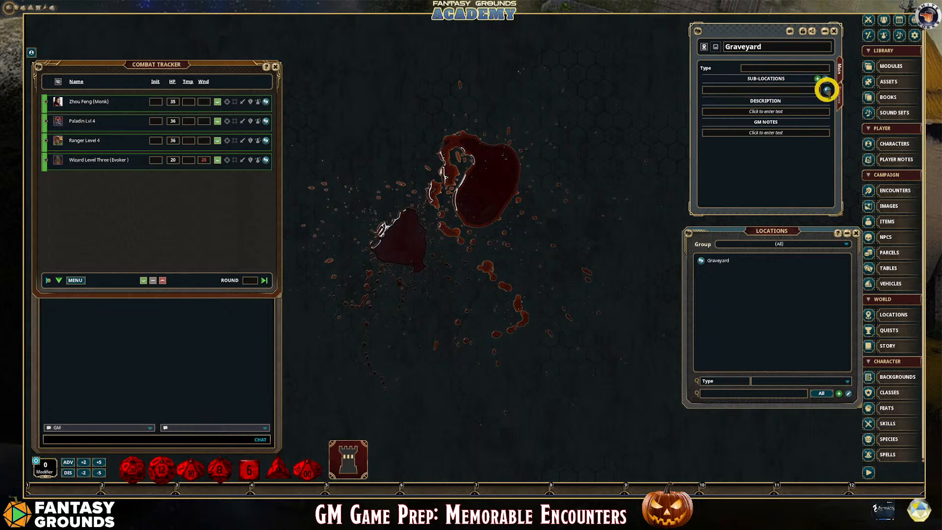
left_click(798, 68)
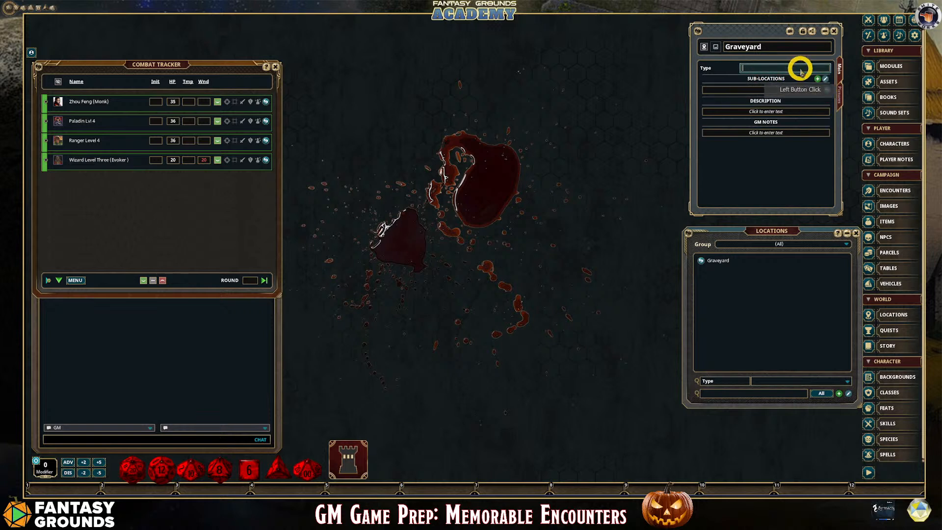
left_click(782, 112)
left_click(797, 132)
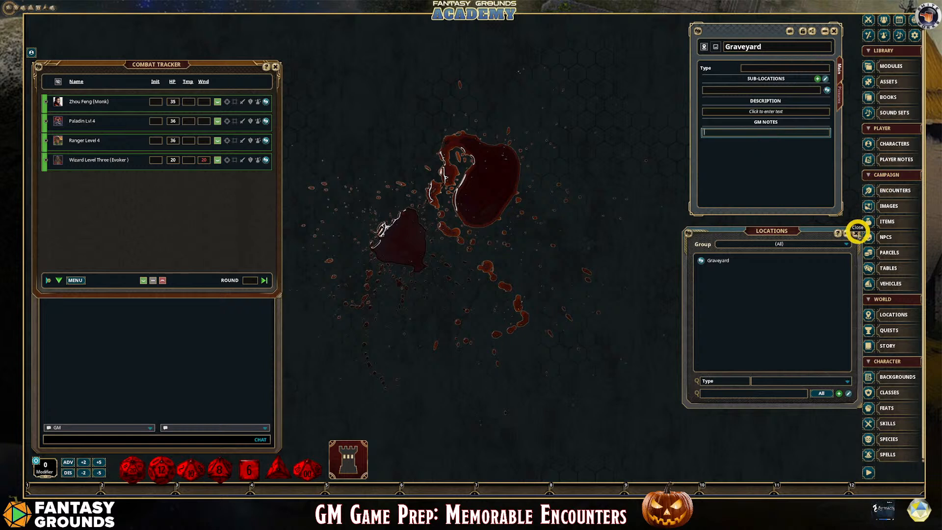
left_click(856, 233)
left_click(834, 31)
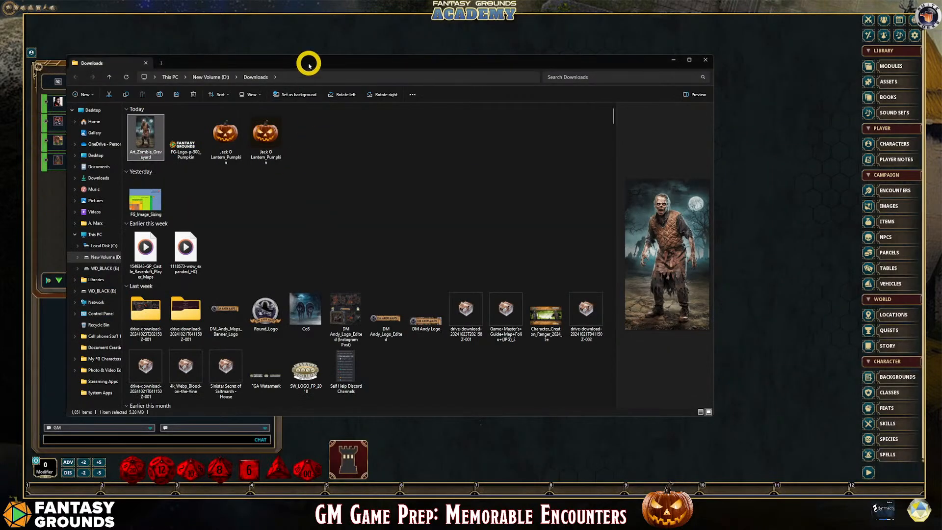
Select the Art_Zombie_Graveyard image in the Downloads folder
left_click_drag(309, 65, 338, 68)
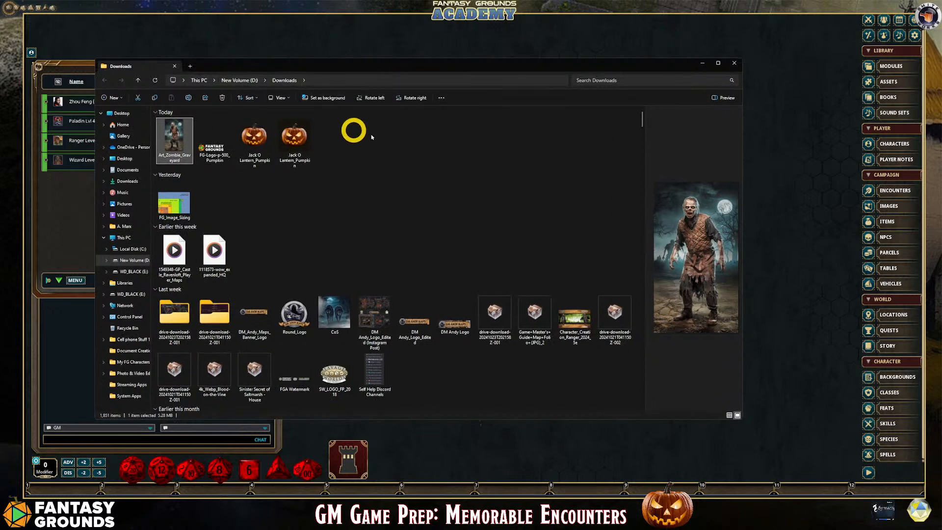
mouse_move(178, 142)
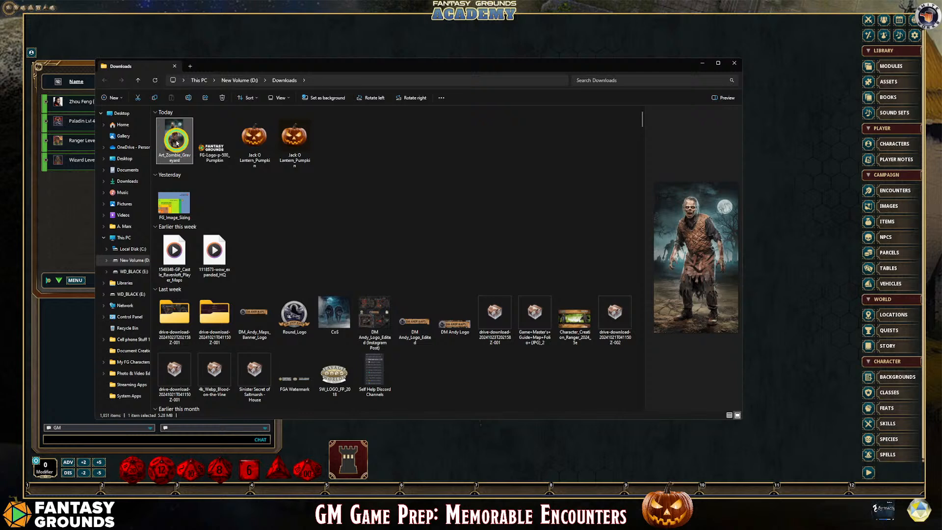
right_click(177, 143)
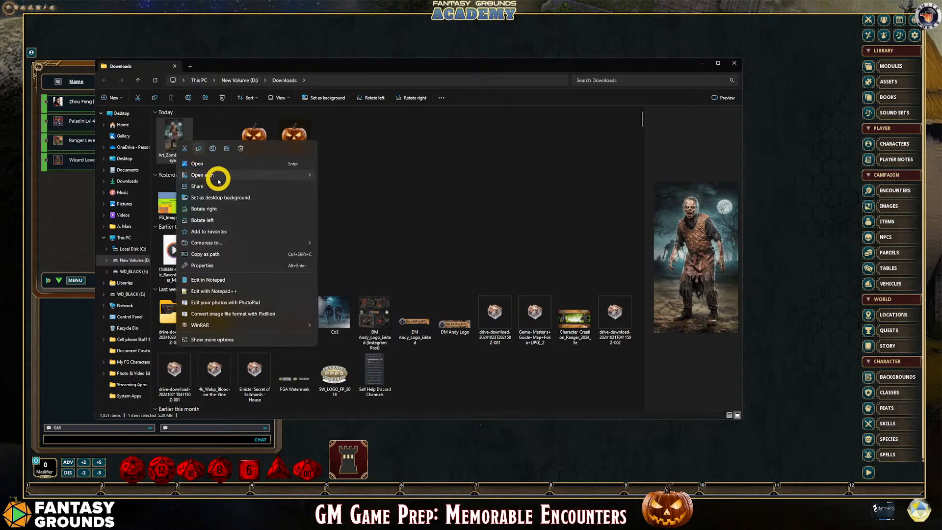
mouse_move(218, 180)
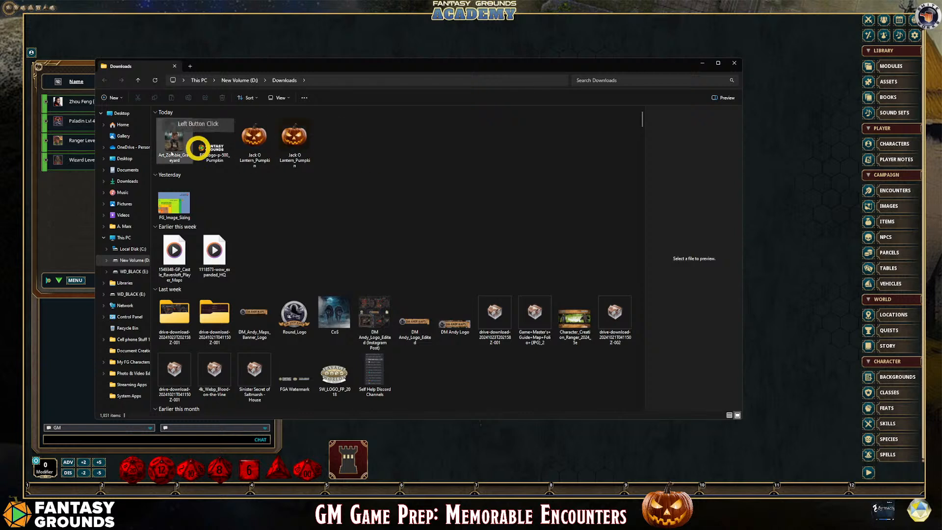
left_click(176, 147)
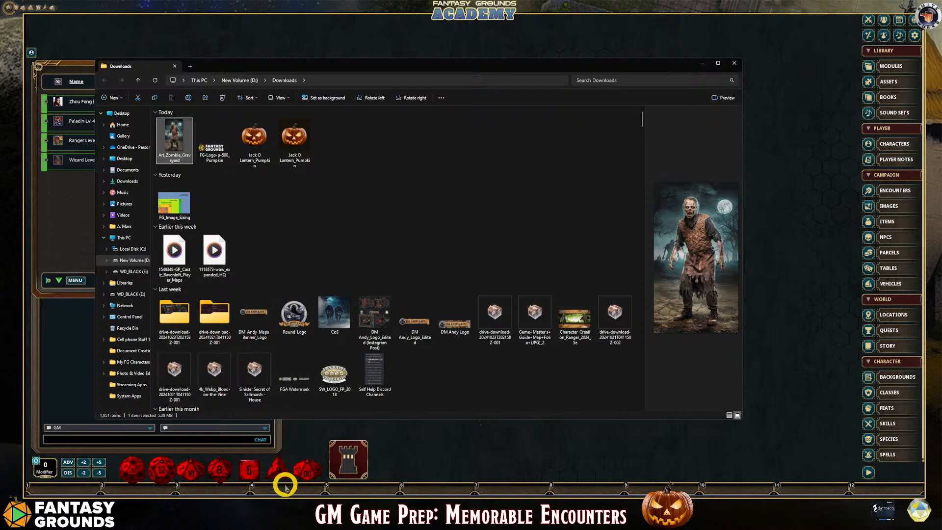
Switch to GIMP and open the Art_Zombie_Graveyard image from the Downloads folder in it
mouse_move(201, 492)
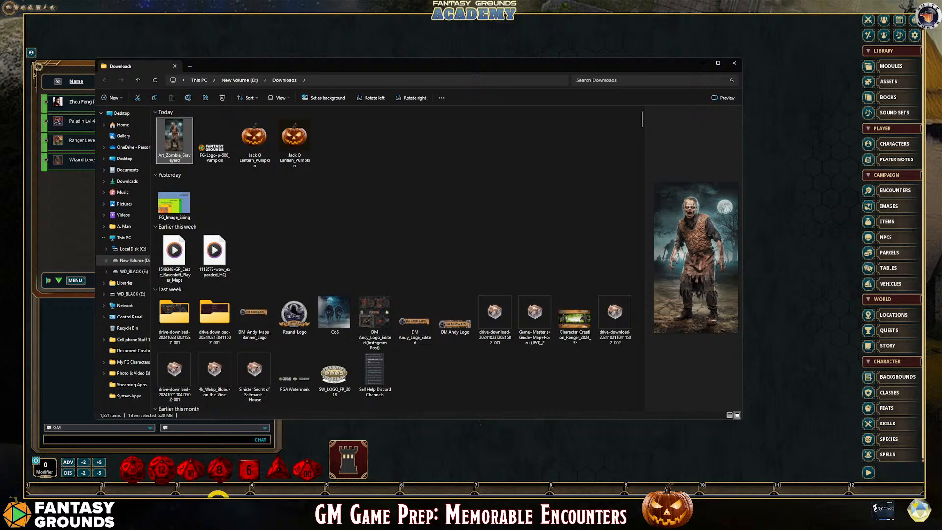
left_click(346, 493)
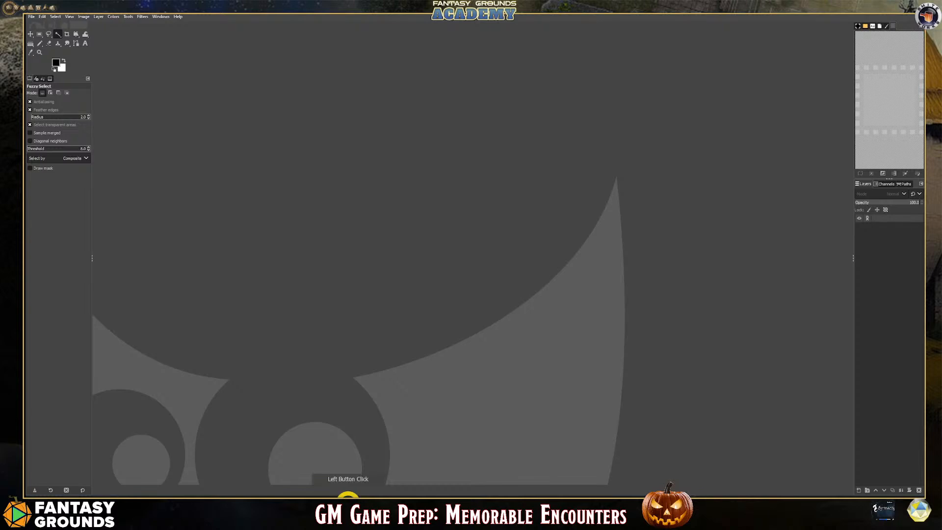
left_click(412, 309)
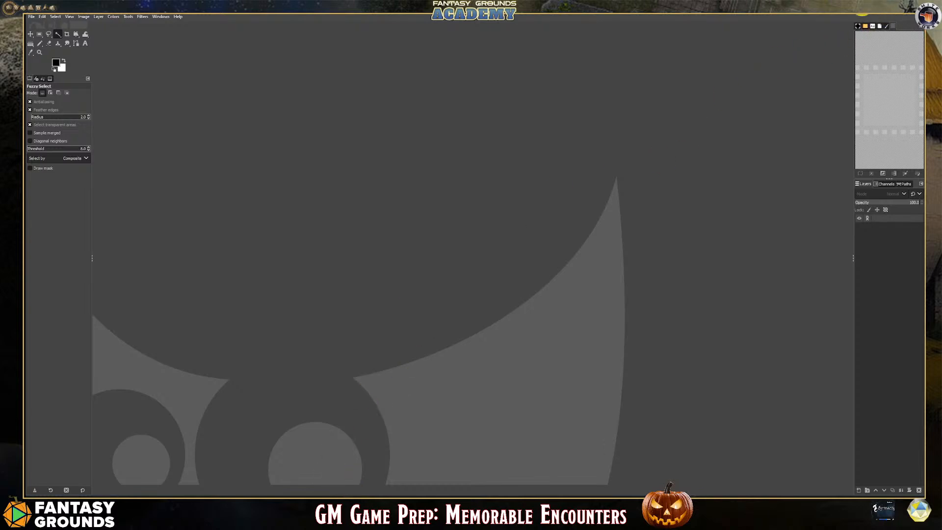
left_click(164, 496)
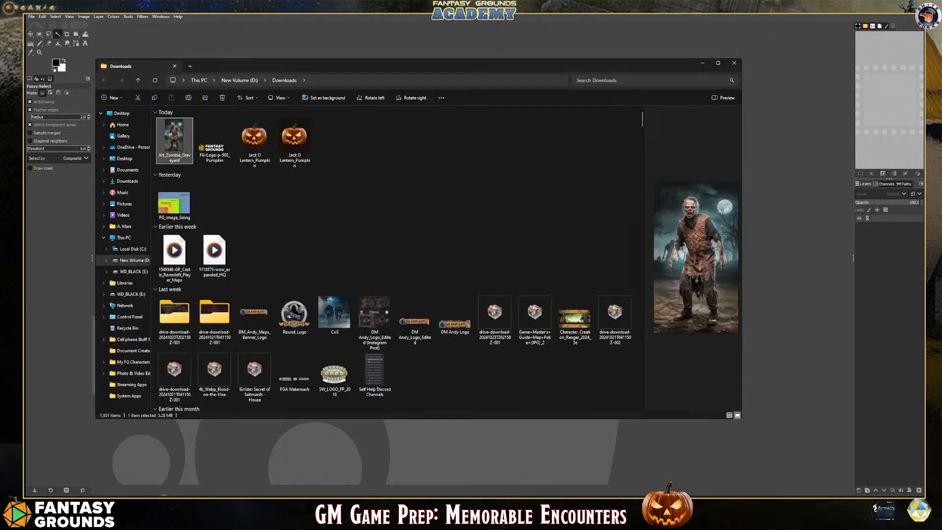
left_click_drag(233, 67, 450, 104)
left_click_drag(392, 167, 276, 196)
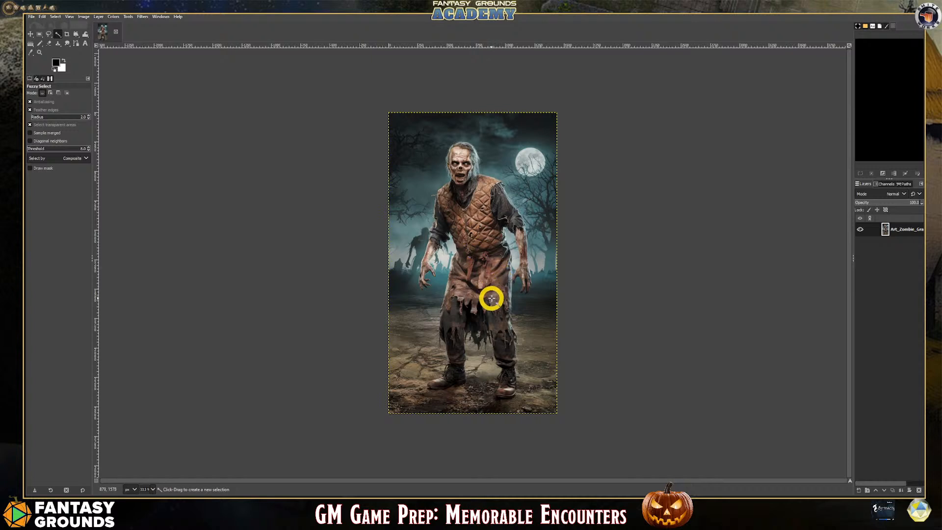
Add an alpha channel to the zombie image layer
scroll(494, 294, "up", 1)
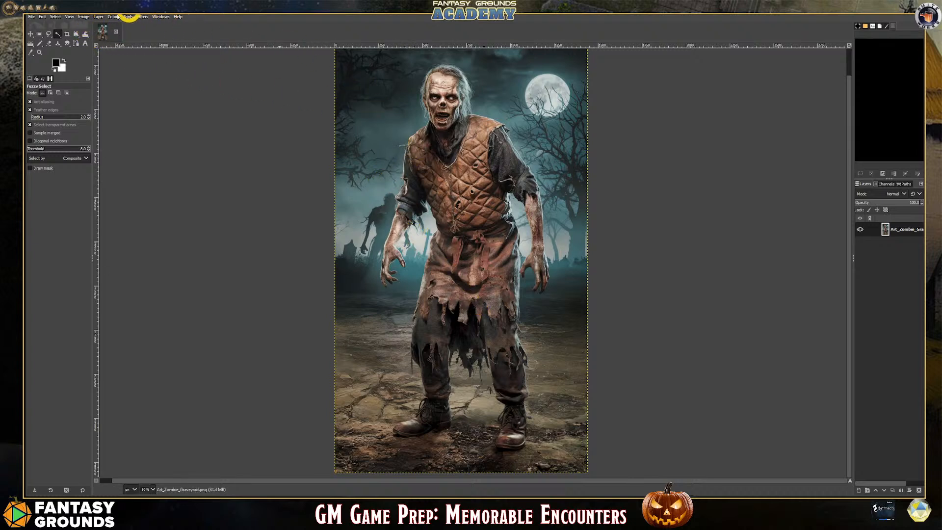
left_click(99, 17)
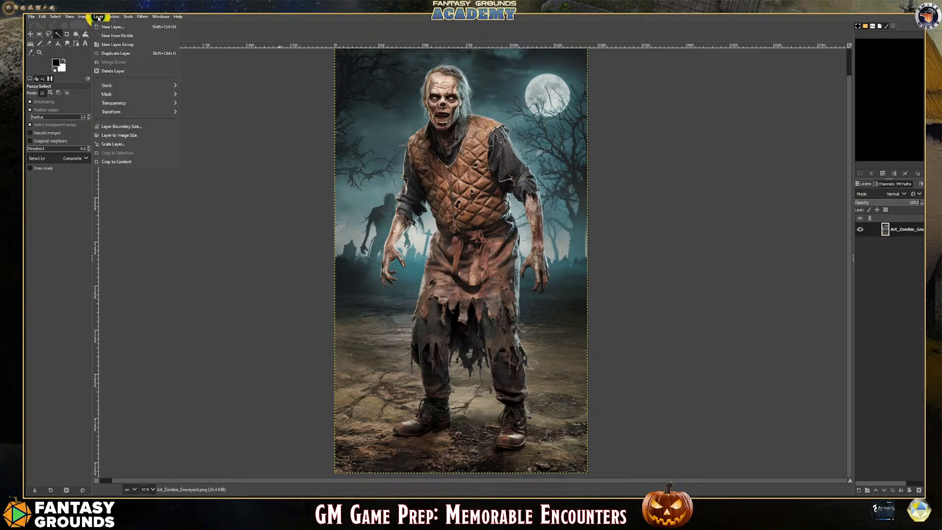
mouse_move(130, 104)
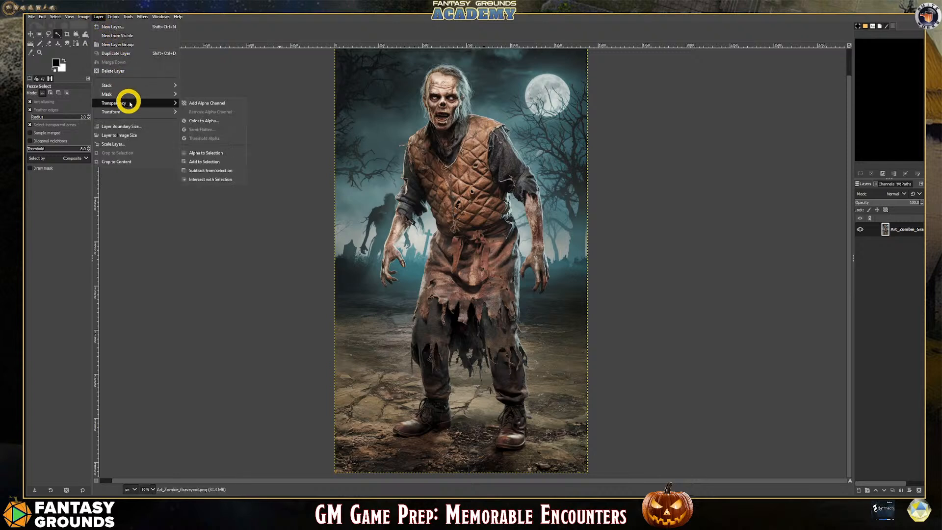
left_click(196, 103)
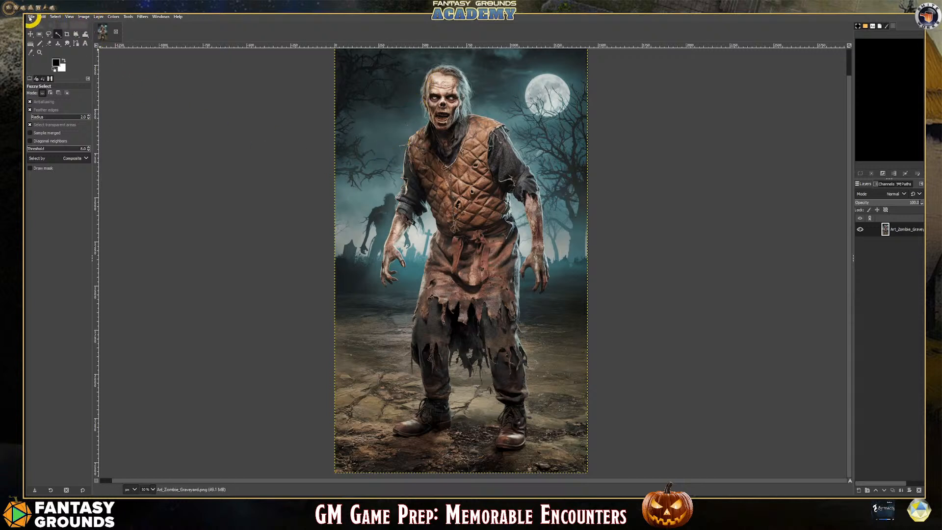
Export the image to the Downloads folder under the name Art_Zombie_Graveyard.webp
left_click(30, 17)
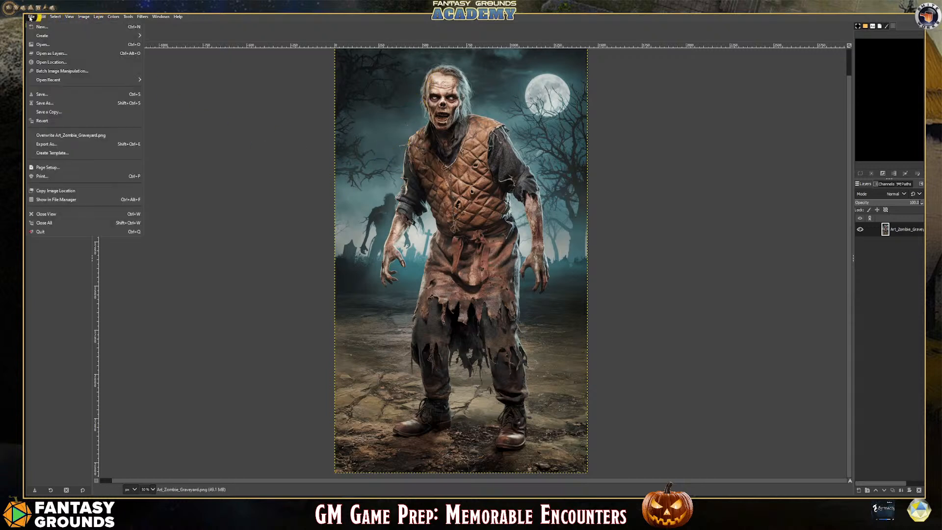
left_click(63, 142)
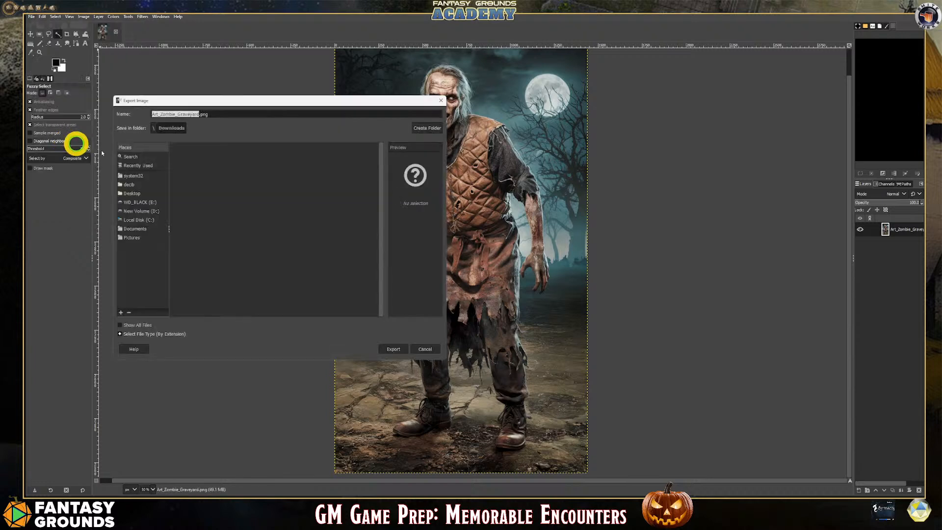
left_click(217, 112)
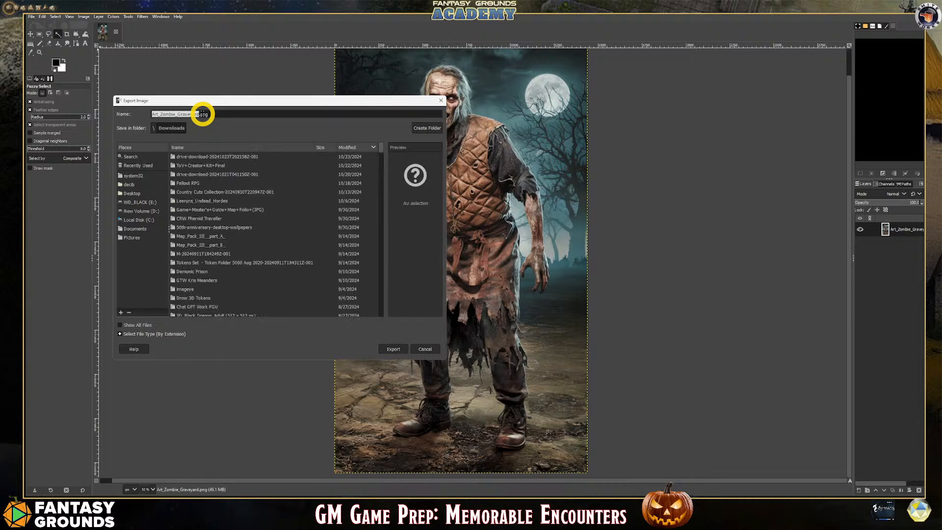
left_click(217, 114)
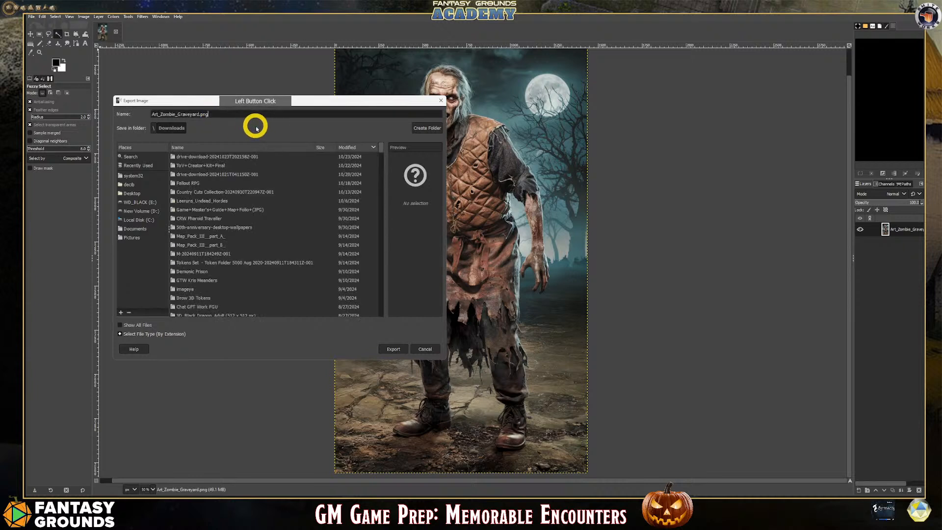
key("BackSpace")
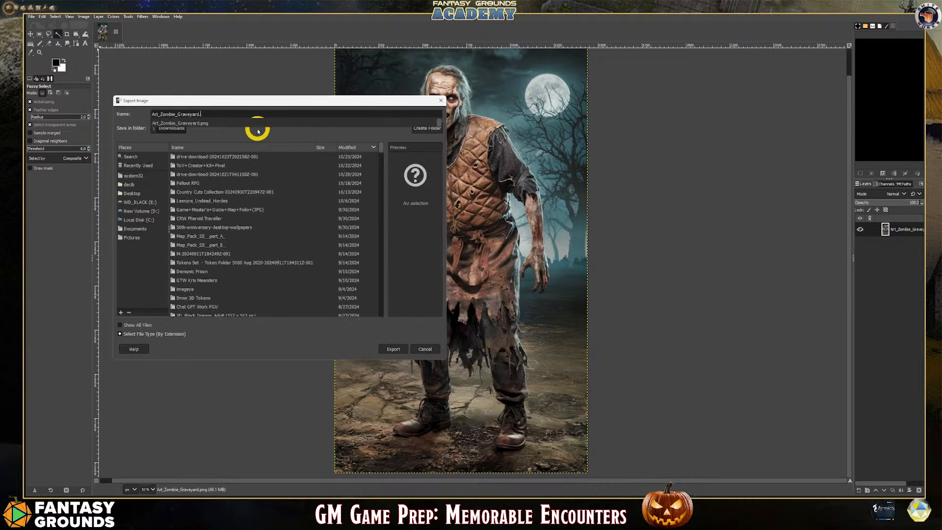
type("webp")
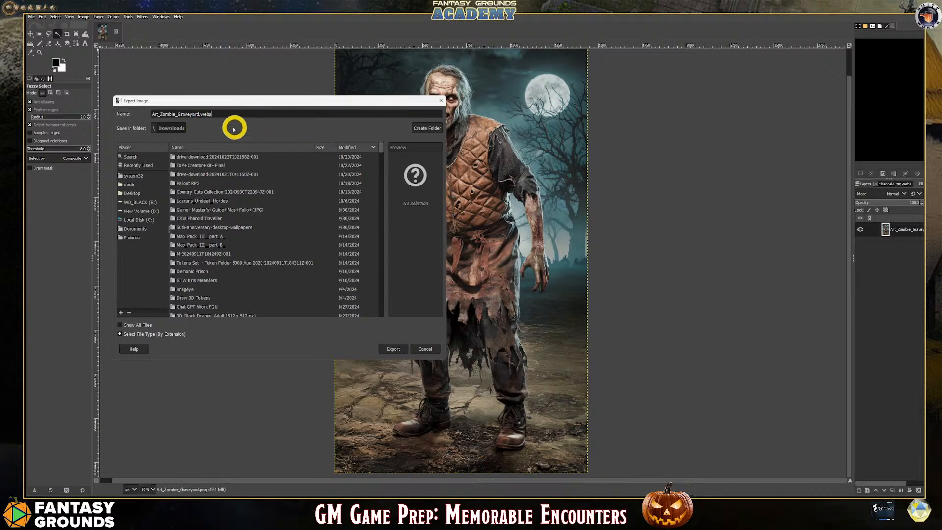
left_click(395, 349)
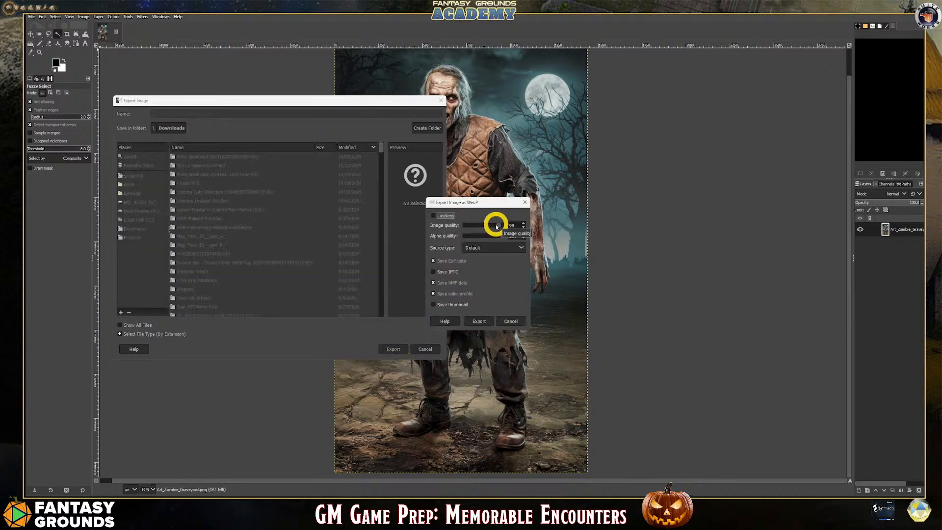
Finish the WebP export with an image quality of 75 and close the image, discarding unsaved changes
left_click_drag(497, 227, 494, 227)
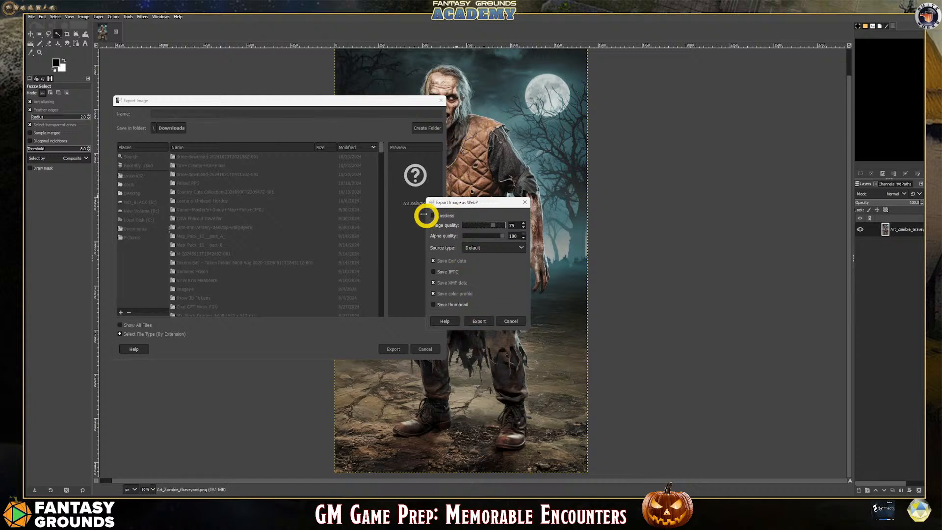
left_click(482, 322)
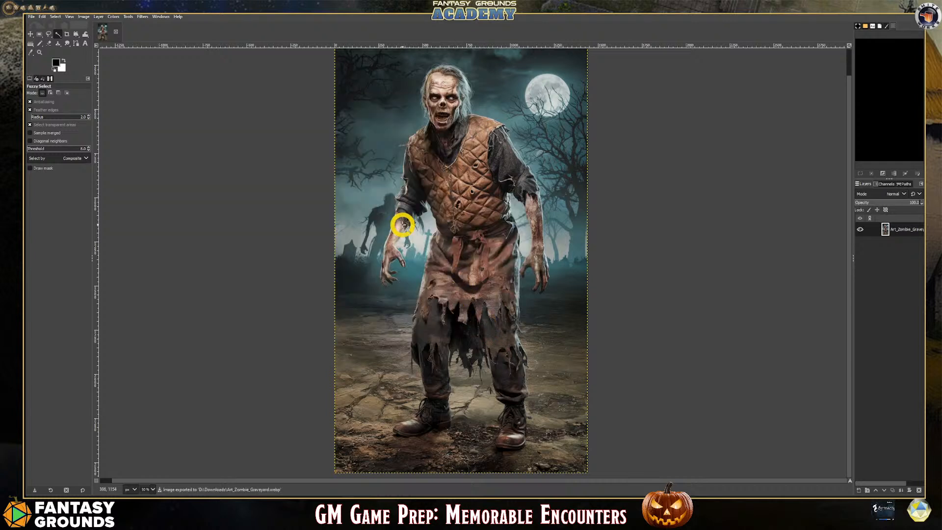
left_click(116, 33)
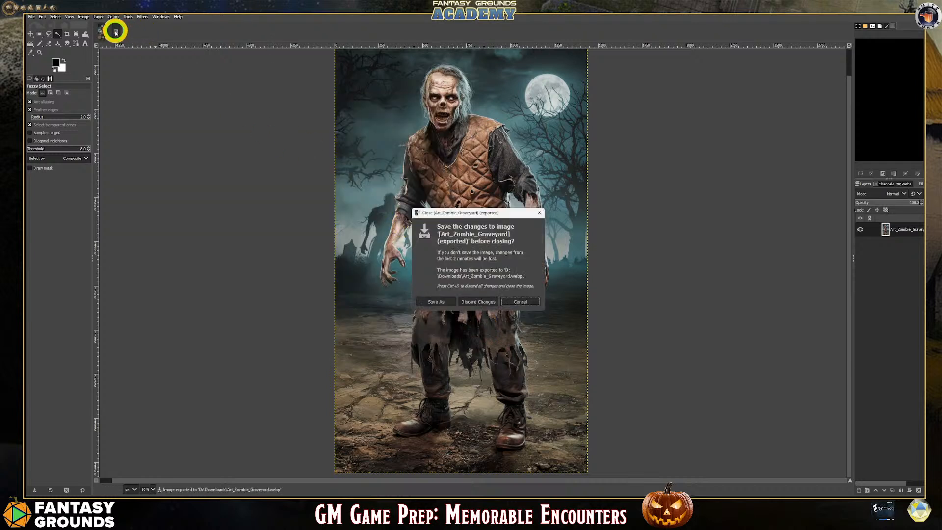
left_click(480, 303)
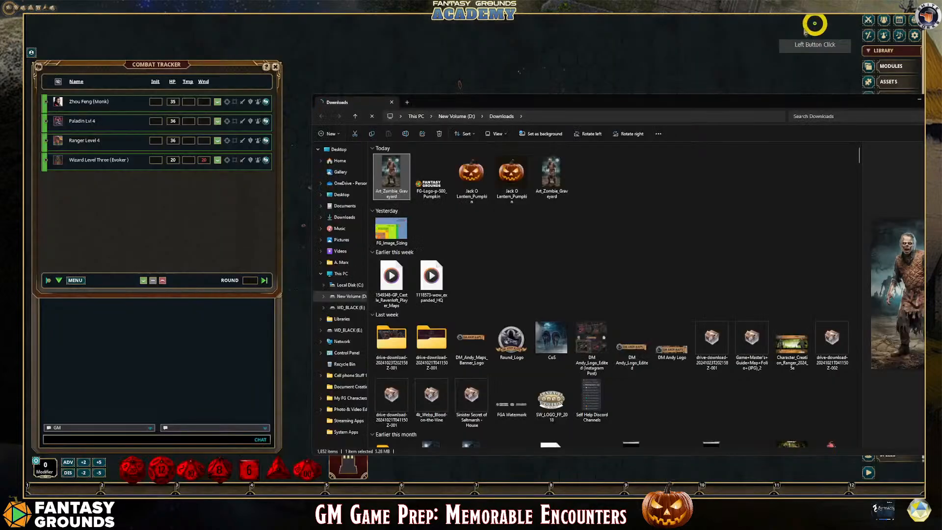
Compare the file sizes of the original and the WebP versions of Art_Zombie_Graveyard in the Downloads folder
left_click(551, 183)
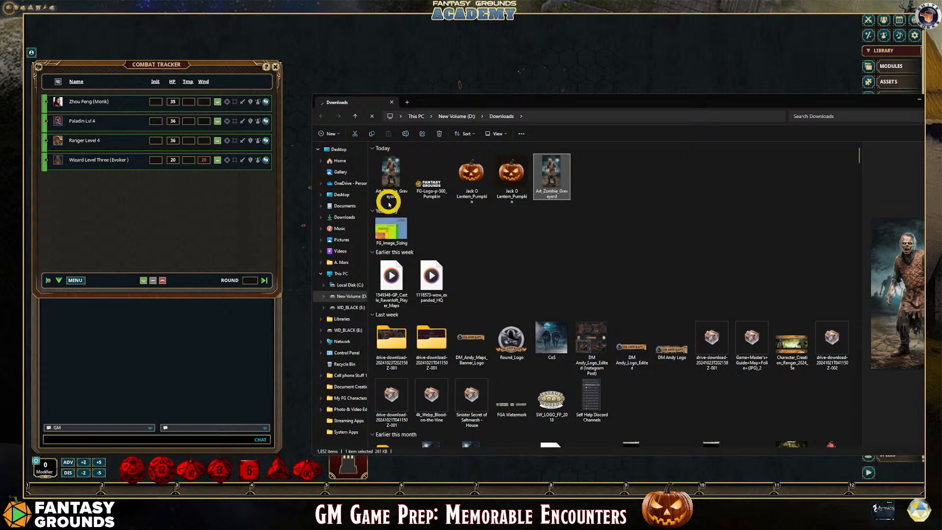
left_click(390, 186)
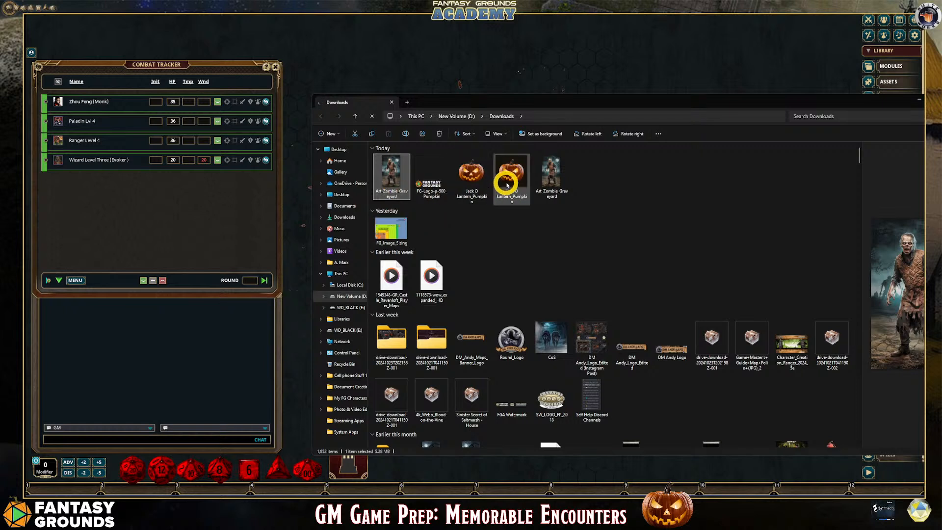
left_click(550, 180)
left_click(550, 180)
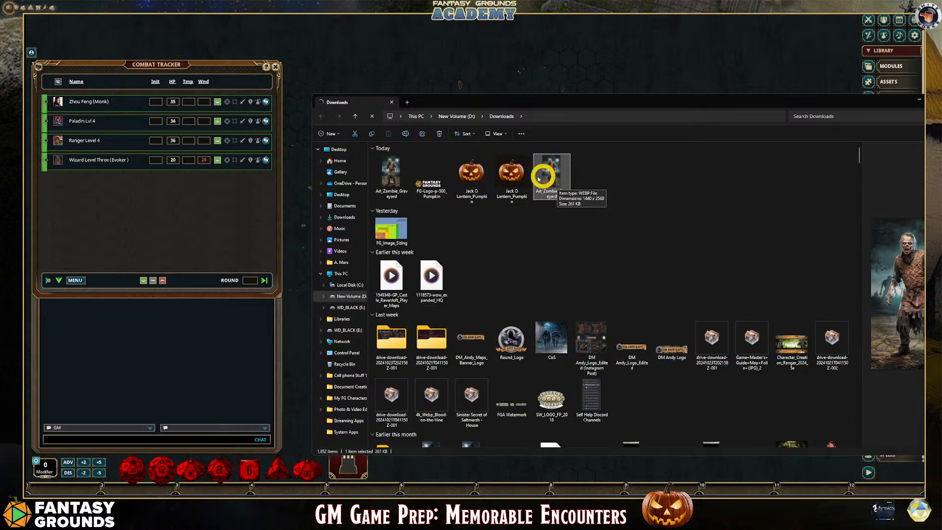
Move the Downloads window clear of the Fantasy Grounds sidebar and open the Assets browser
left_click_drag(772, 102, 437, 86)
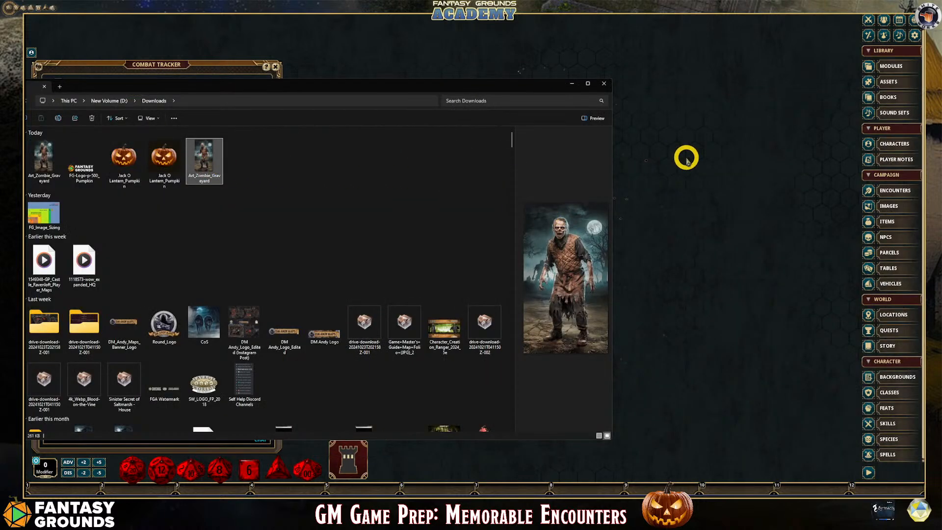
left_click_drag(468, 88, 510, 113)
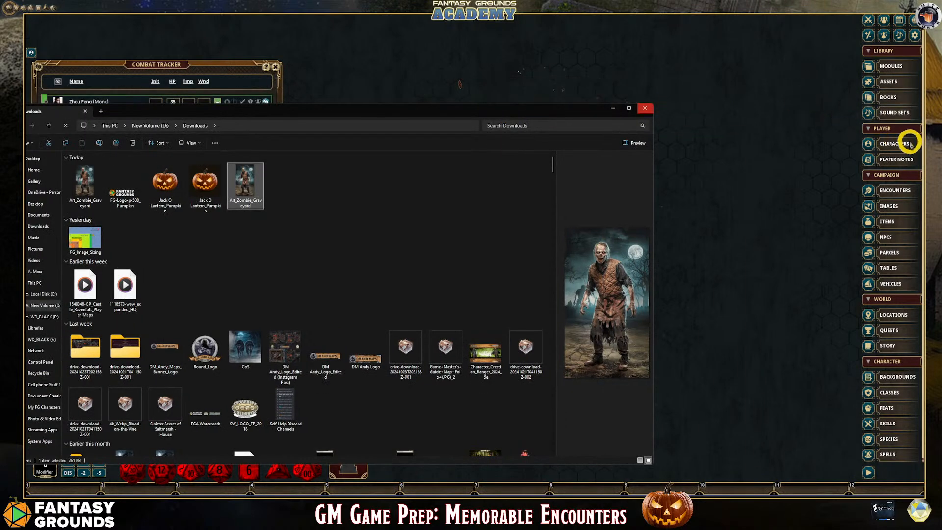
left_click(888, 82)
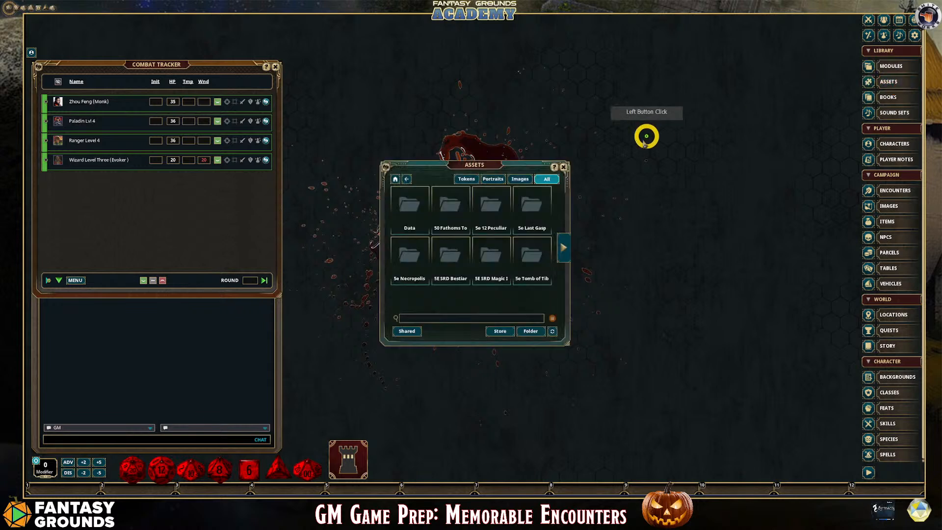
Show only the image assets and open the campaign's images folder in File Explorer, moving its window over the workspace
left_click(521, 179)
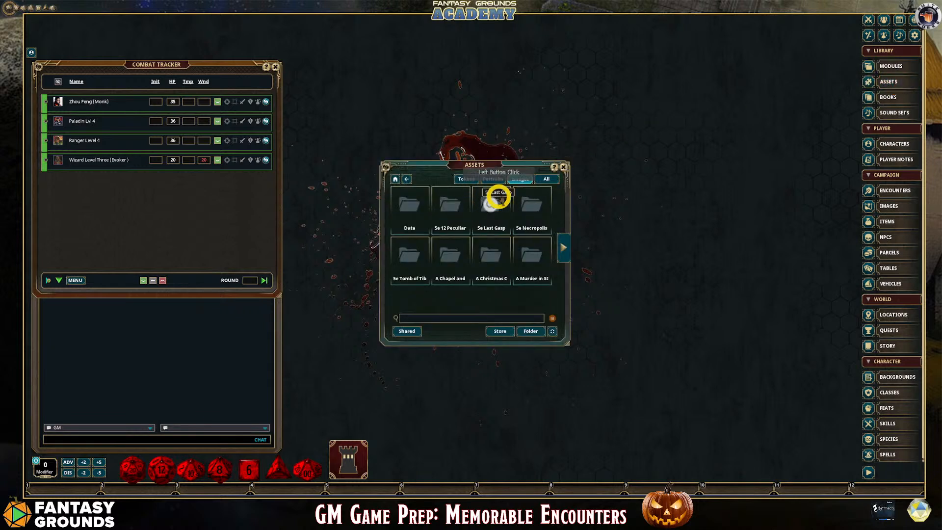
left_click(530, 332)
left_click_drag(312, 18, 438, 48)
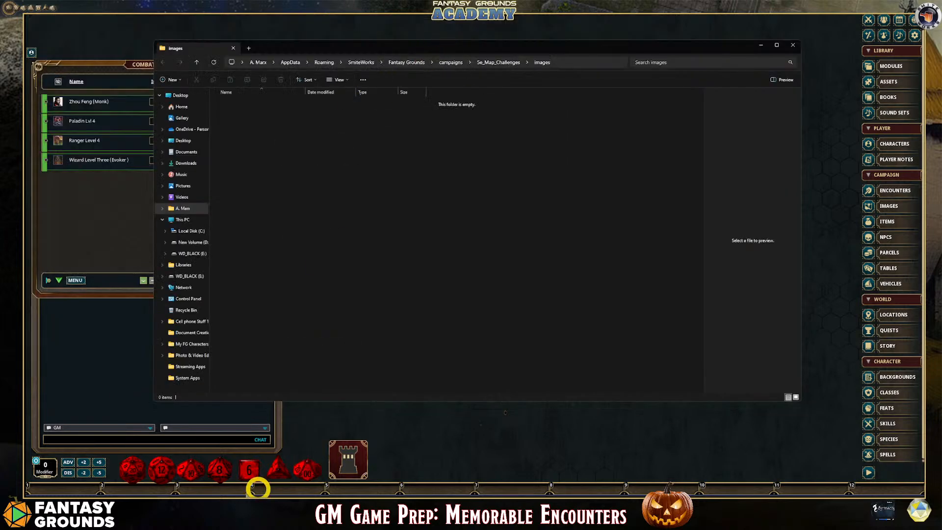
Bring up the Downloads window, offset it from the campaign's images folder window, and return to the images folder
mouse_move(167, 489)
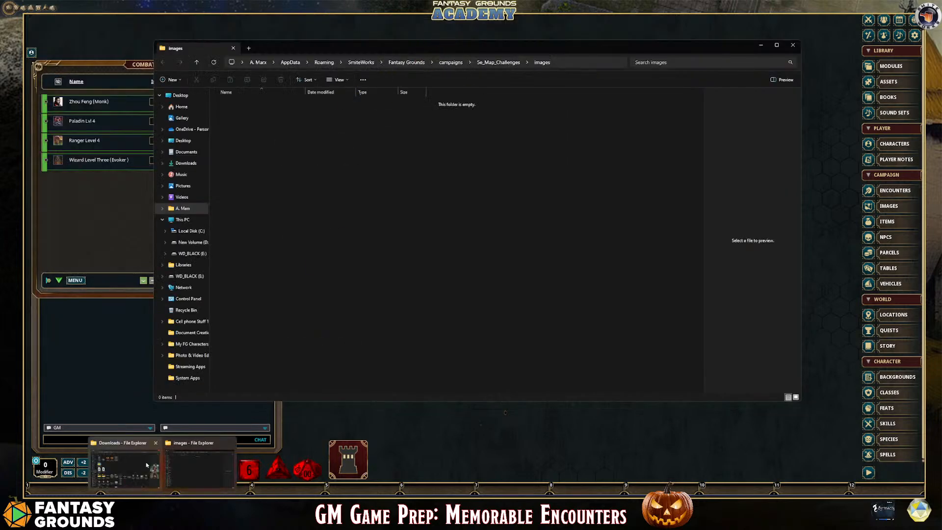
left_click(125, 465)
left_click_drag(207, 120, 416, 179)
left_click(263, 120)
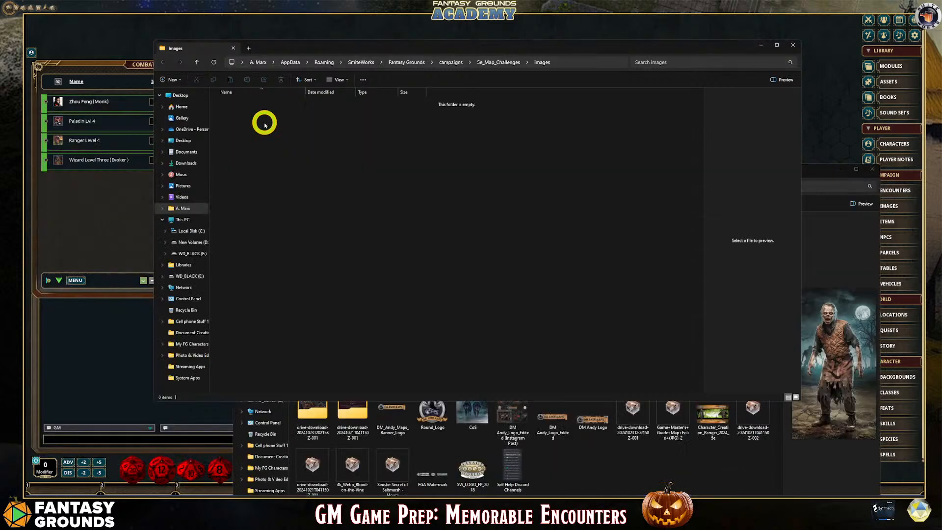
Create a folder named Handouts inside the campaign's images folder
right_click(275, 126)
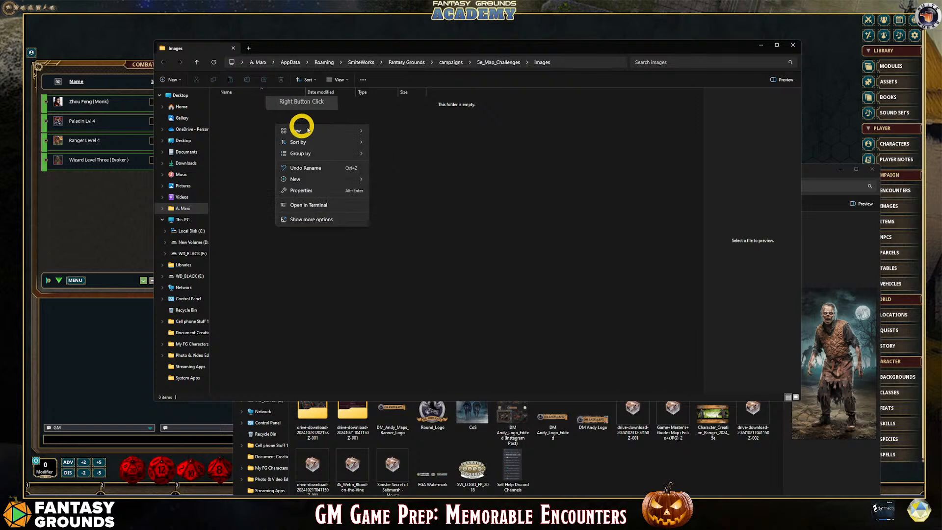
mouse_move(312, 179)
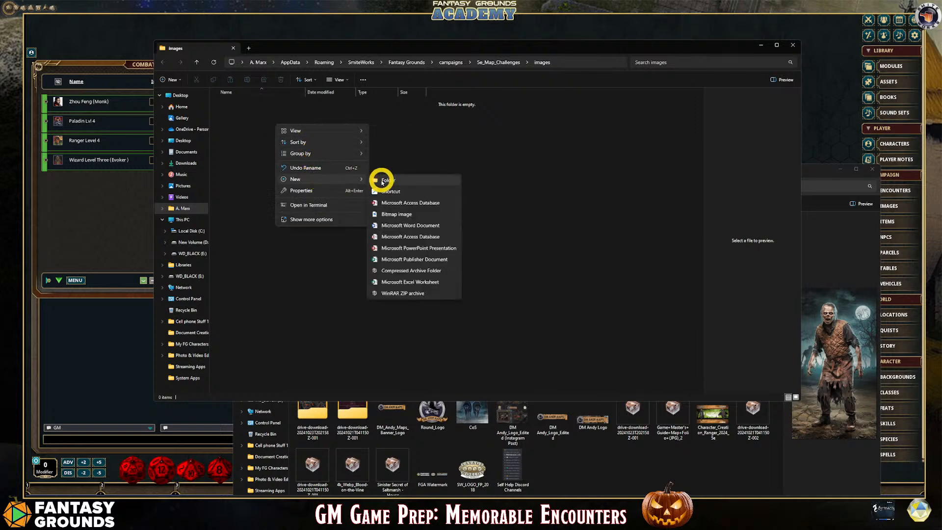
left_click(392, 183)
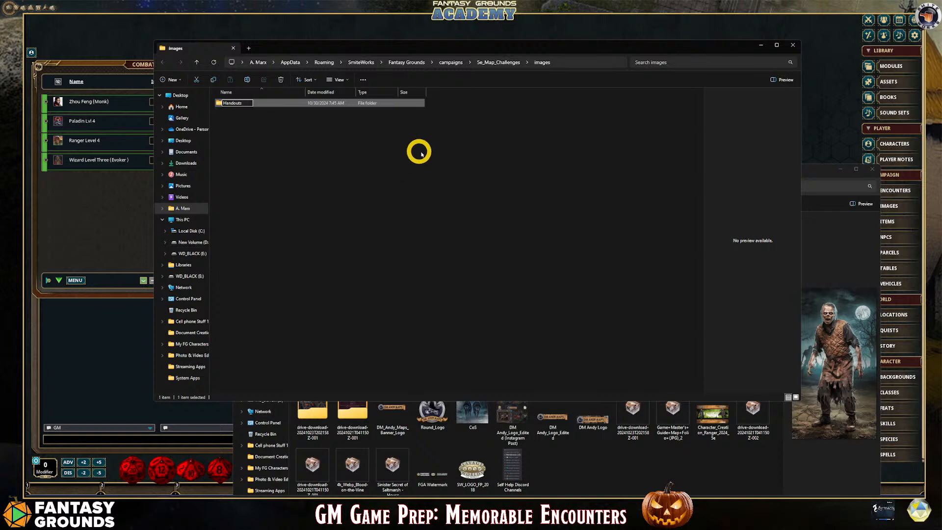
left_click(337, 152)
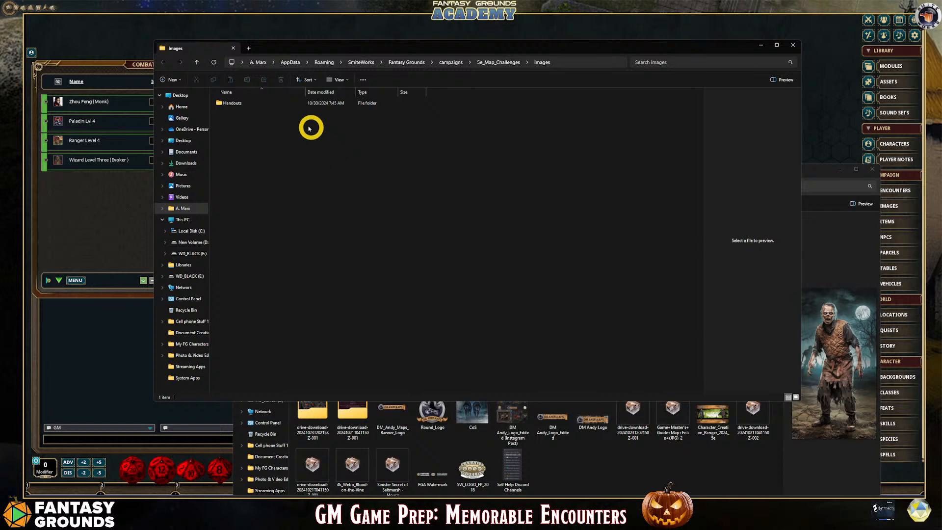
Open the Handouts folder and copy the WebP version of Art_Zombie_Graveyard into it from Downloads
left_click(232, 104)
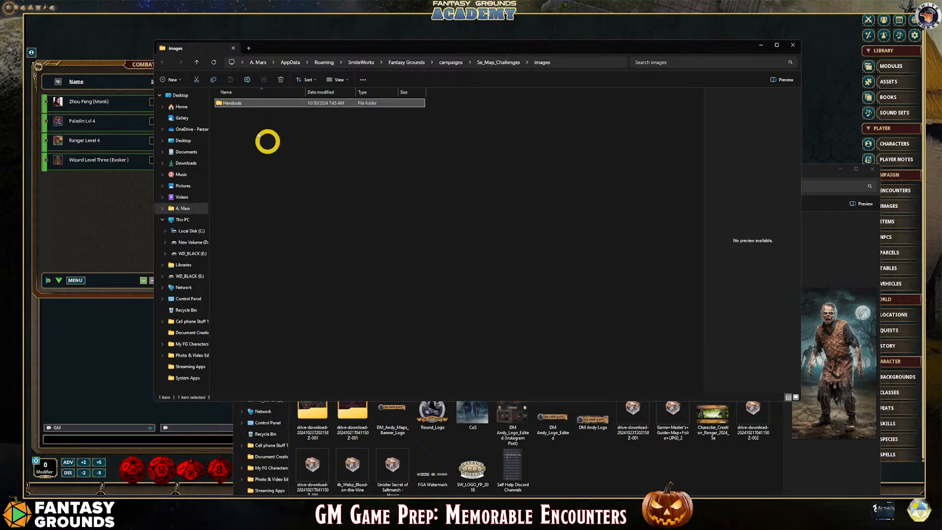
double_click(238, 103)
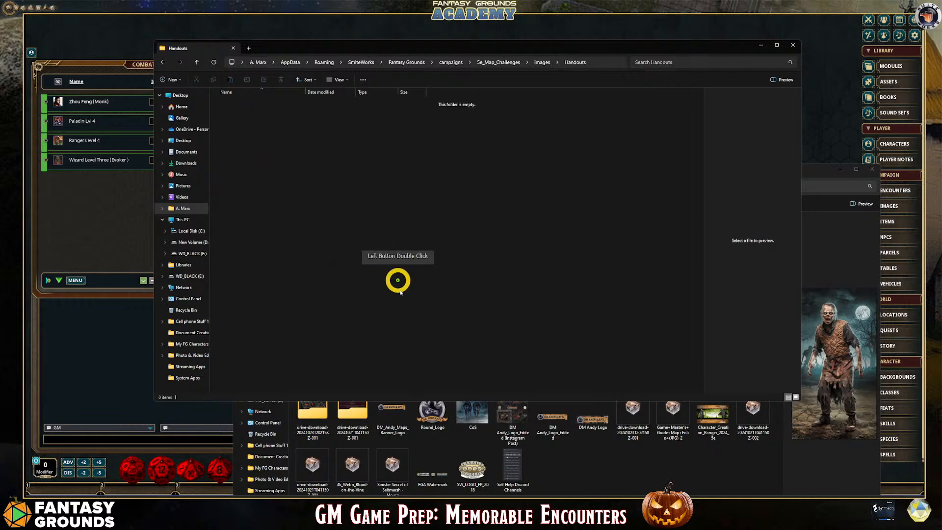
left_click(571, 444)
left_click(470, 246)
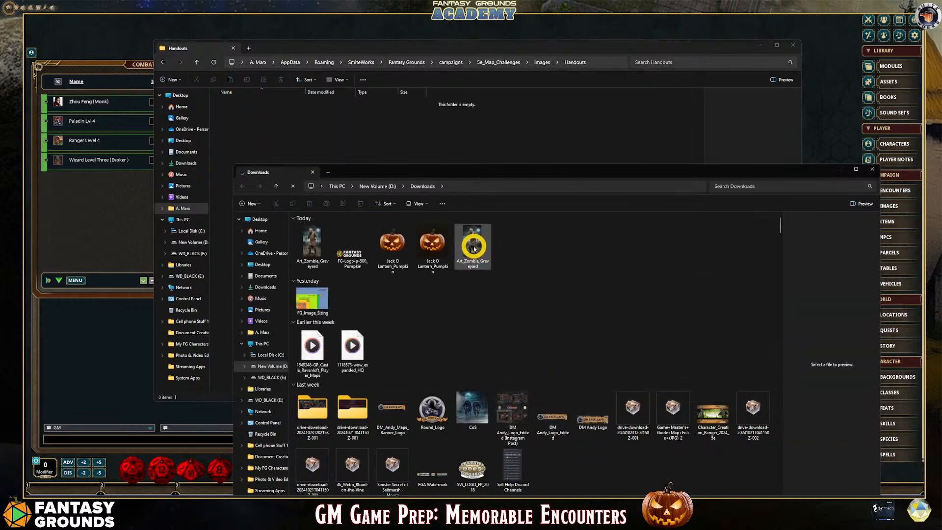
left_click_drag(471, 248, 263, 142)
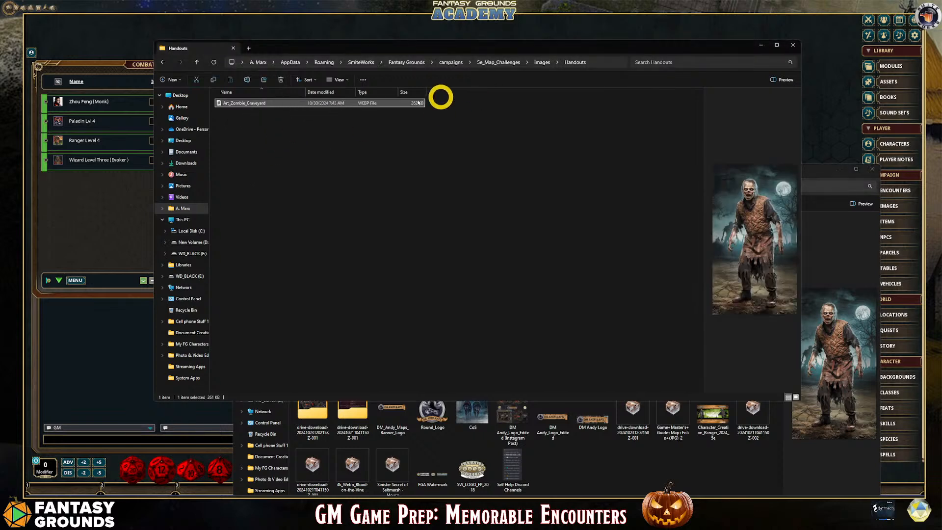
Clear both File Explorer windows out of the way and refresh the folder assets in Fantasy Grounds
left_click(761, 44)
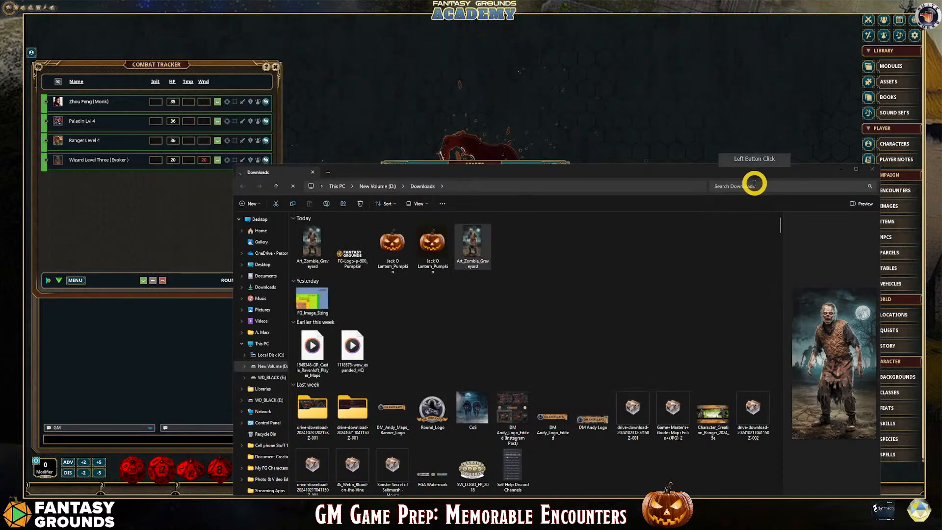
left_click(673, 170)
left_click_drag(673, 170, 574, 174)
left_click(677, 170)
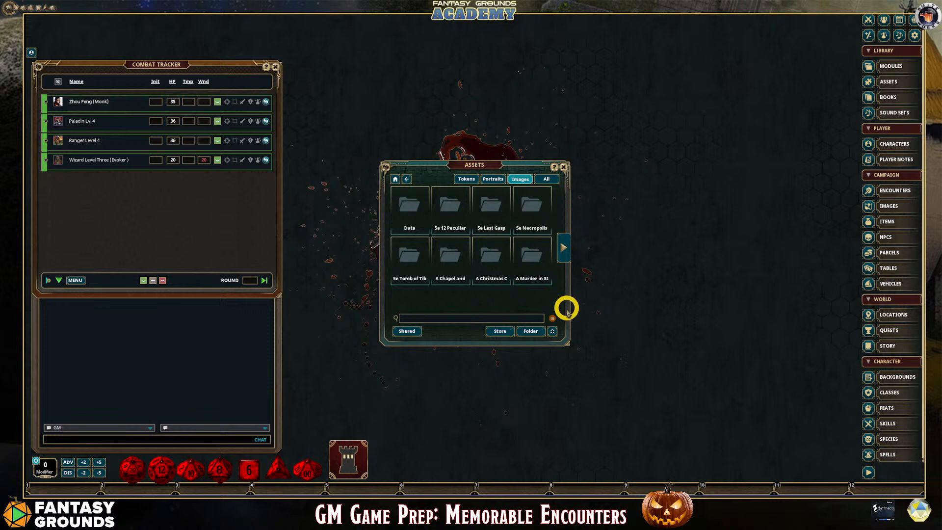
left_click(552, 331)
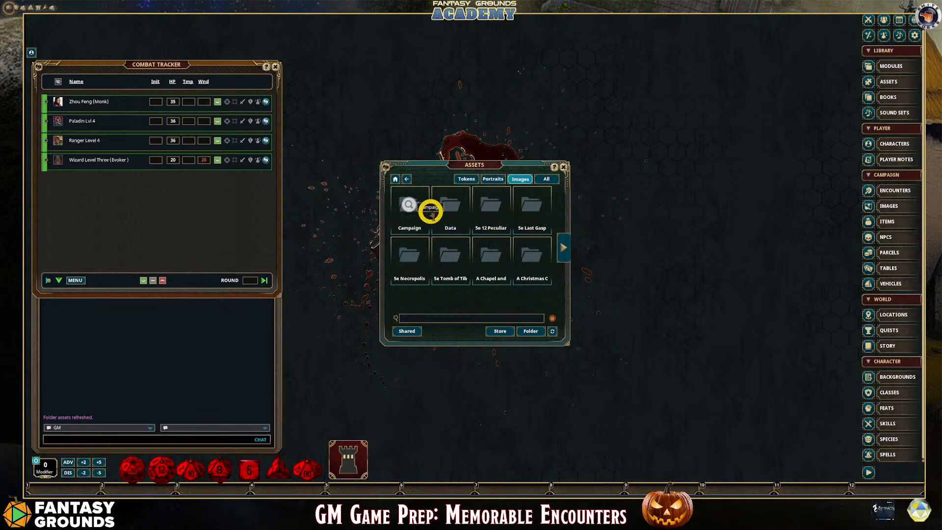
Open the preview of Art_Zombie_Graveyard.webp from the campaign's Handouts asset folder and move it beside the Assets browser
left_click(406, 204)
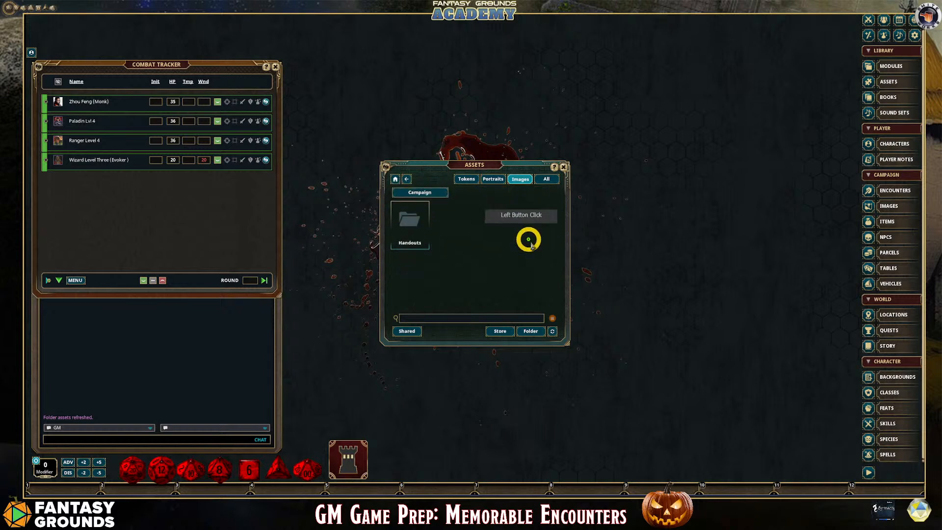
left_click(414, 222)
left_click(413, 226)
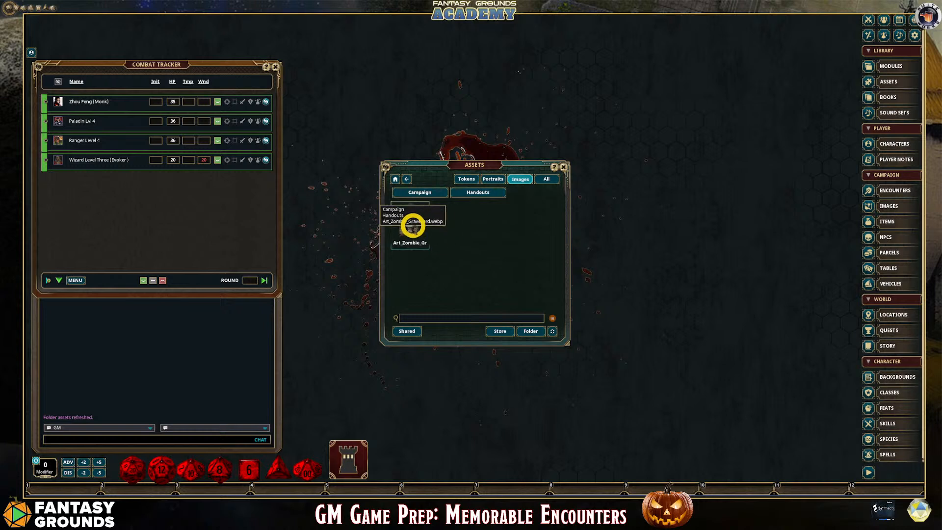
left_click_drag(456, 154, 605, 138)
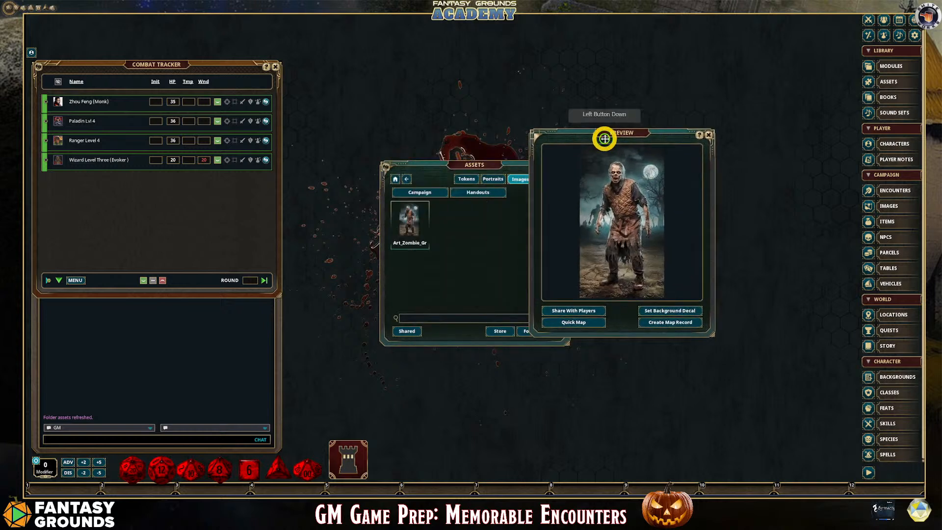
Close the Assets browser and lay out the zombie preview and the campaign Images list side by side next to the Combat Tracker
left_click_drag(499, 162, 381, 149)
left_click(445, 153)
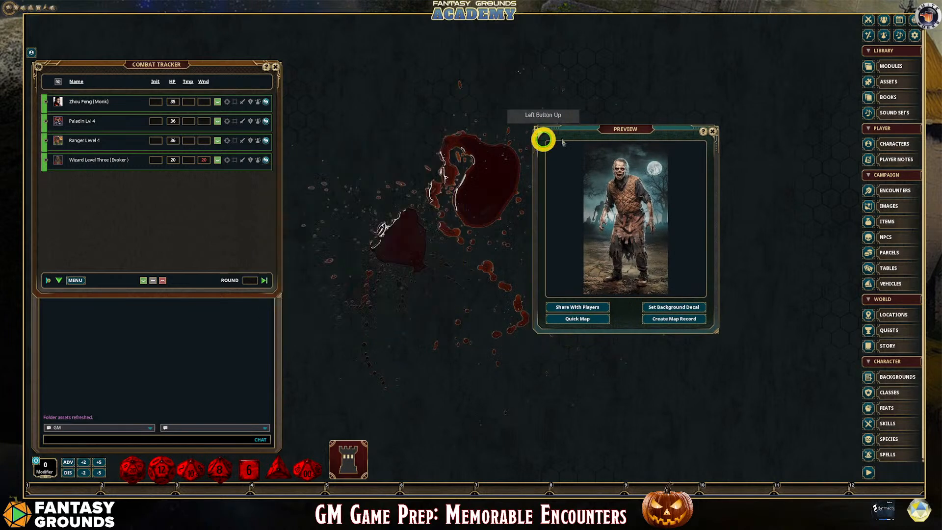
left_click_drag(625, 132, 382, 71)
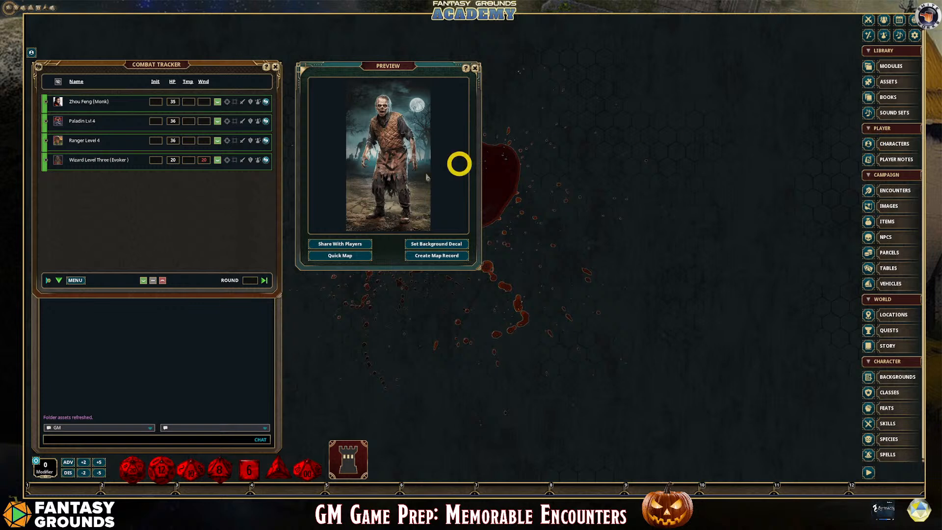
left_click(890, 206)
left_click_drag(467, 170, 595, 72)
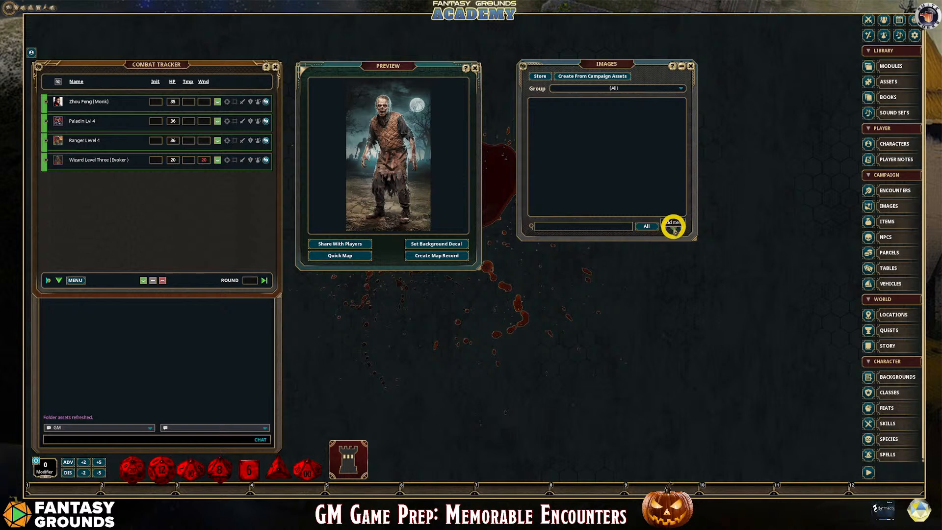
Add a group named Cemetary to the Images list and select it as the active group
left_click(682, 90)
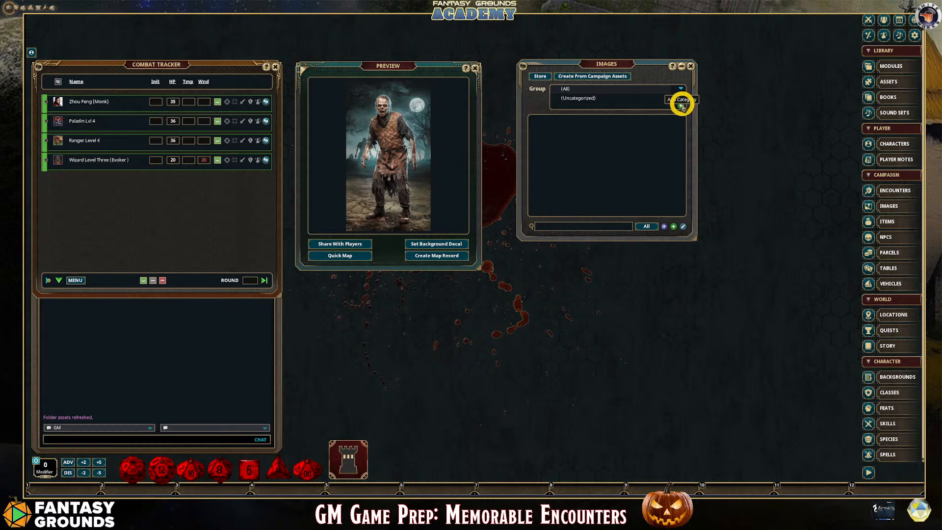
left_click(680, 106)
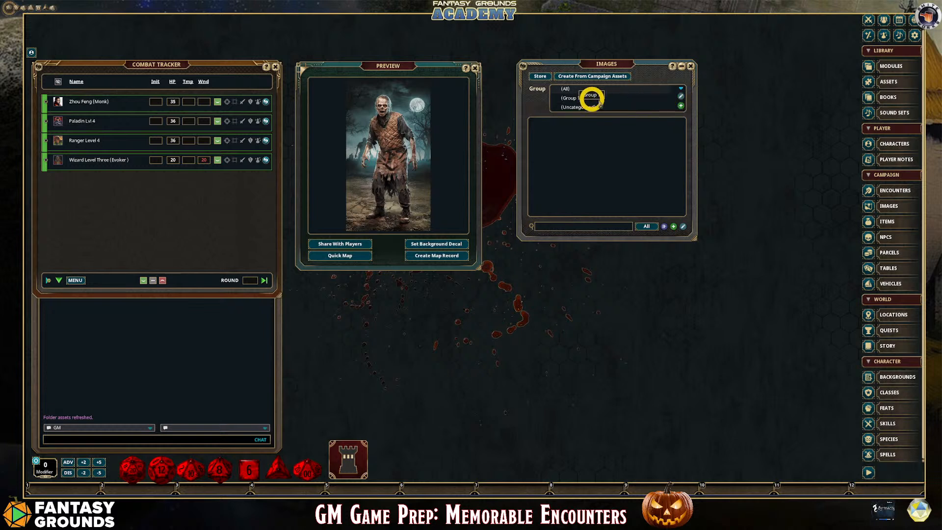
left_click(680, 96)
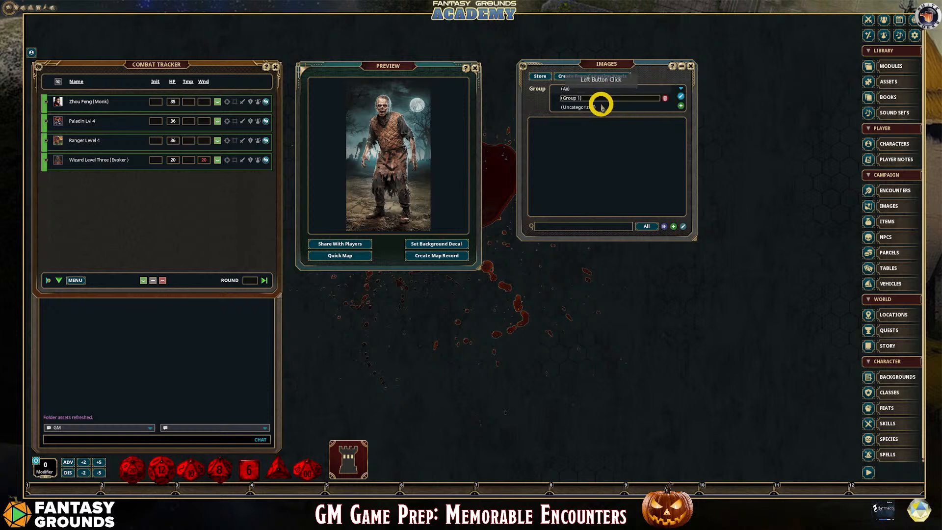
left_click_drag(594, 99, 553, 96)
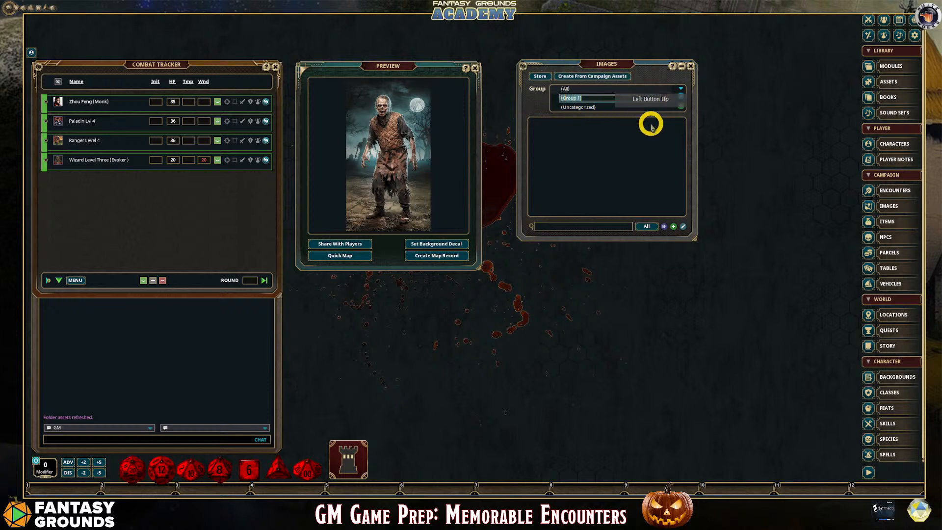
type("Cemet")
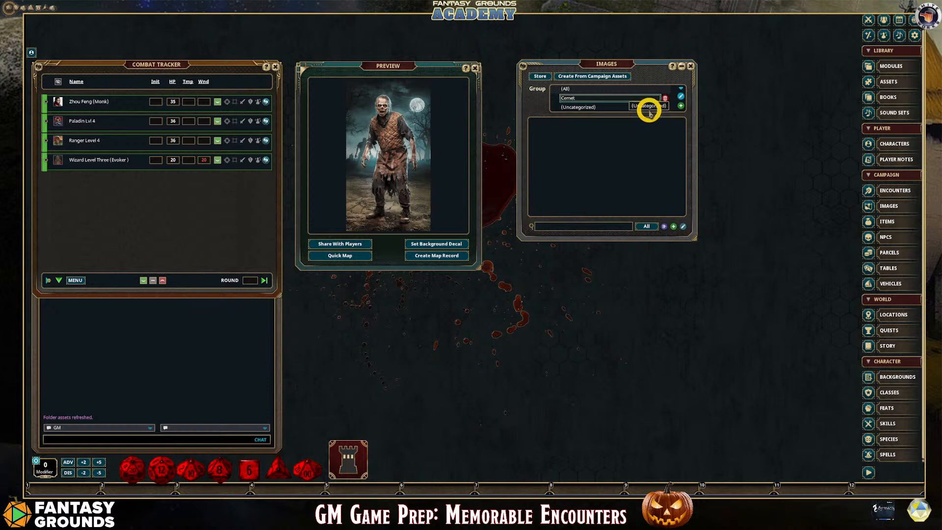
type("ary")
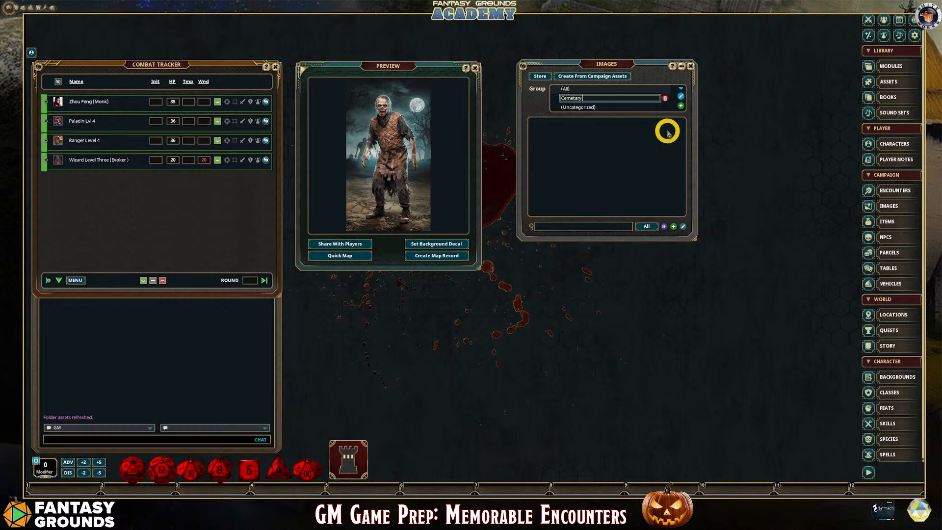
left_click(680, 96)
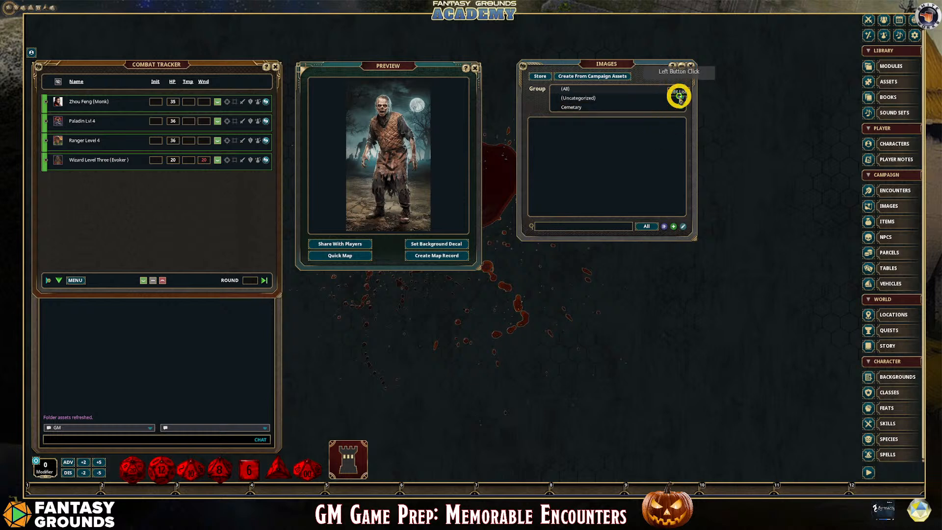
left_click(576, 106)
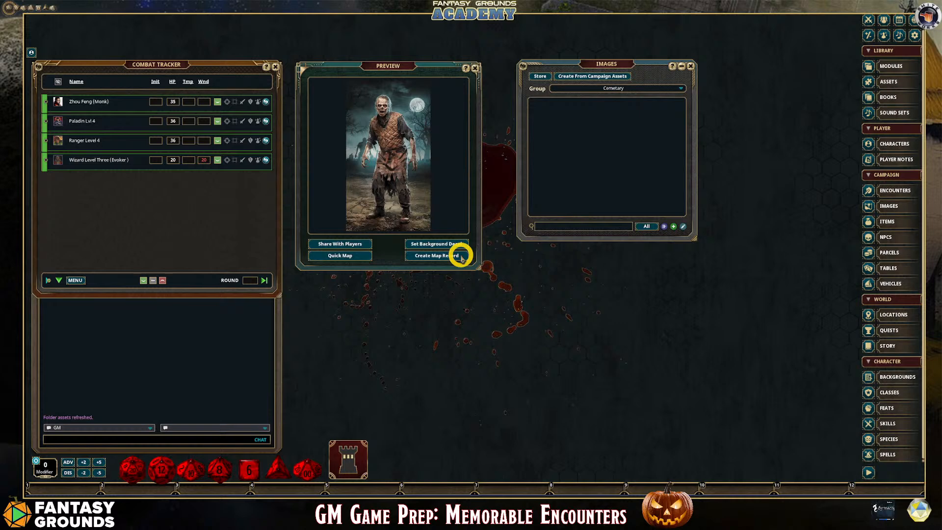
Create a map record from the zombie preview in the Cemetary group and place its window beside the Images list
left_click(433, 259)
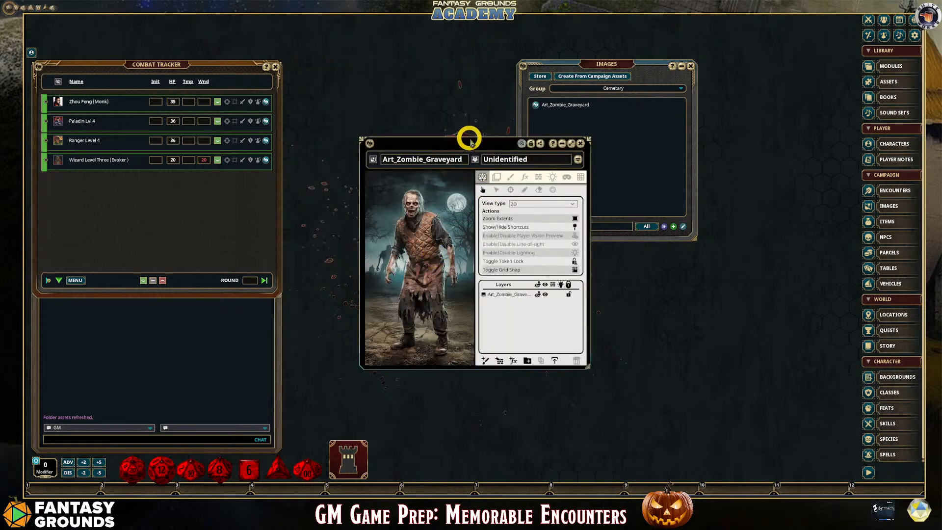
left_click_drag(470, 142, 412, 54)
left_click_drag(577, 62, 618, 67)
left_click(422, 102)
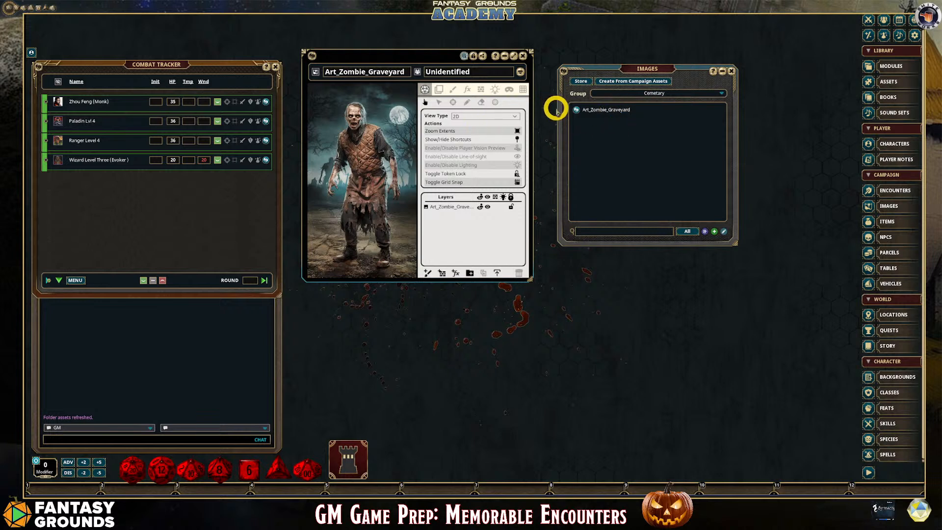
left_click_drag(613, 68, 598, 51)
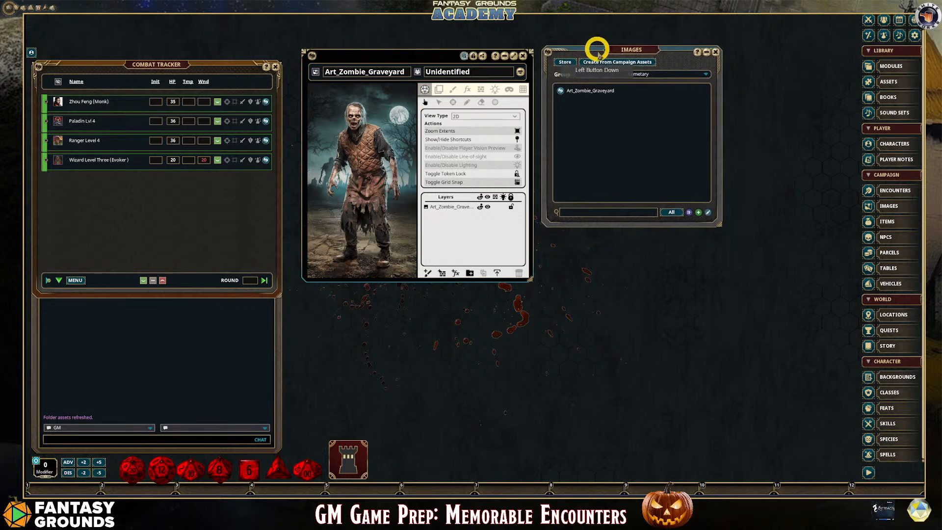
Enlarge the campaign Images list and the Art_Zombie_Graveyard image window
left_click_drag(720, 226, 780, 346)
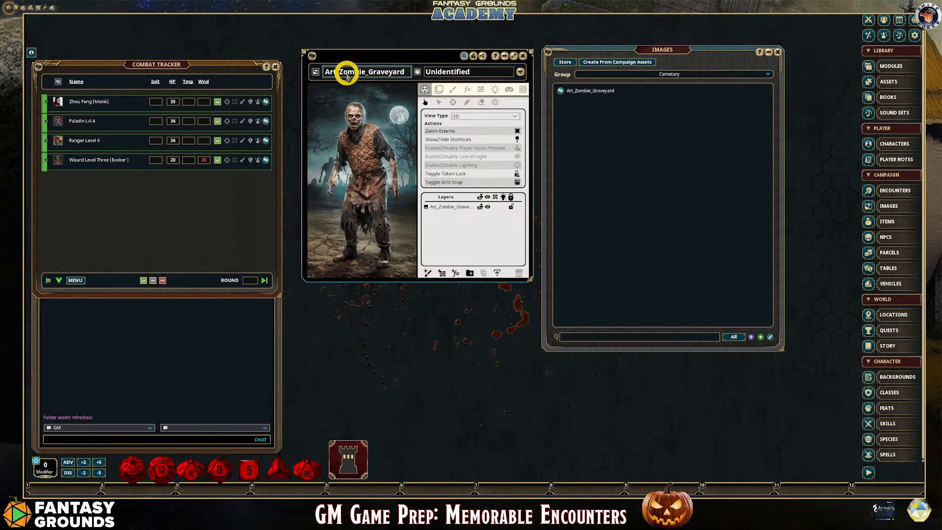
left_click_drag(531, 279, 658, 411)
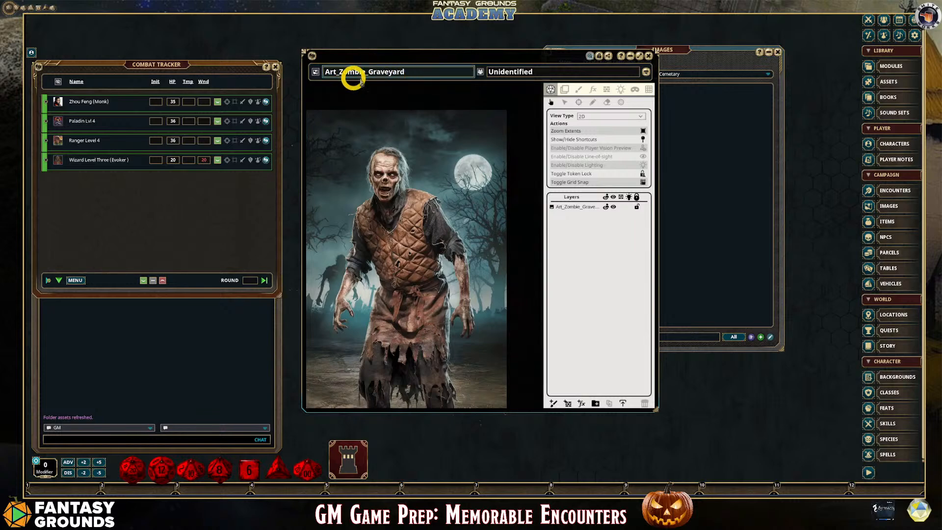
Set the zombie image's unidentified name to Undead and lock the record
left_click(530, 71)
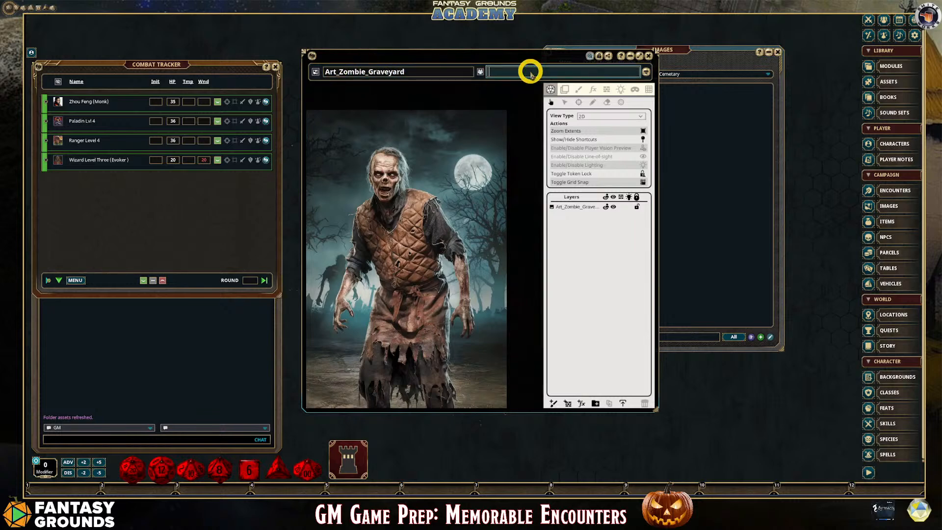
type("Undead")
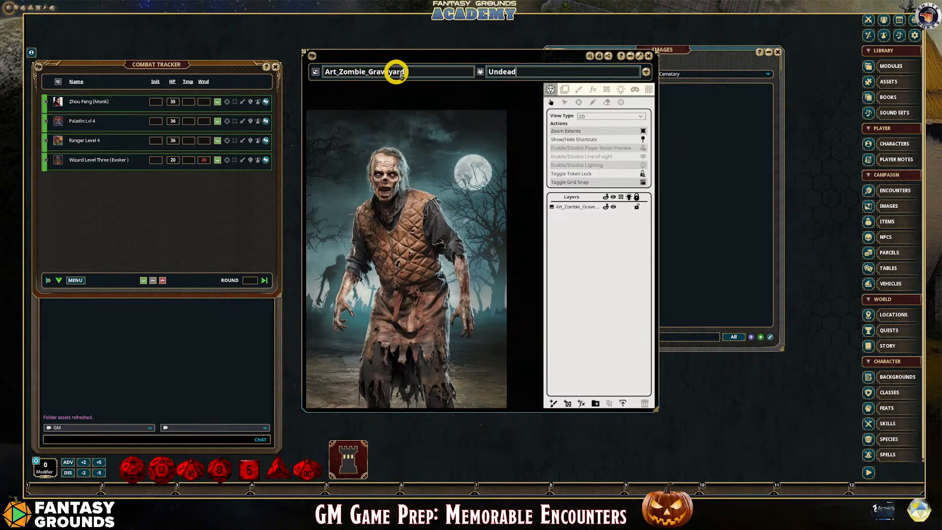
left_click(596, 55)
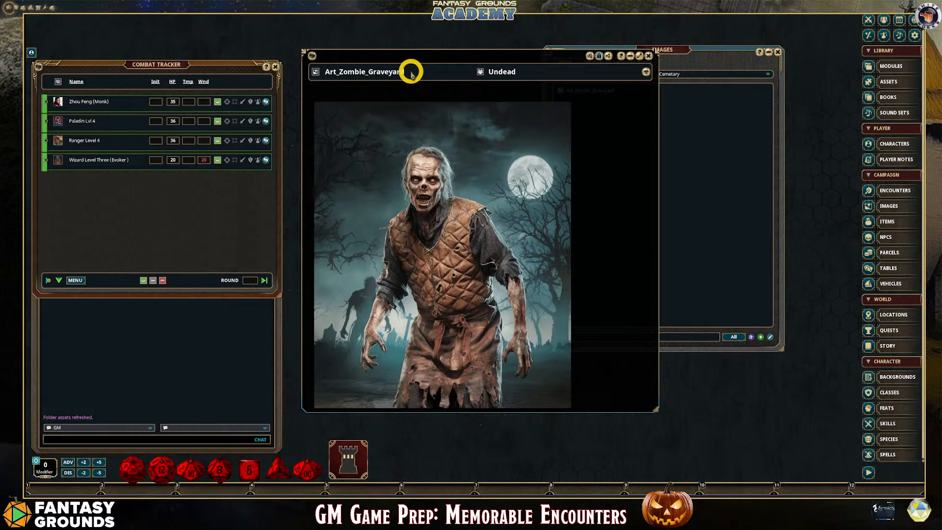
Share the Art_Zombie_Graveyard image record with the players
scroll(437, 172, "up", 1)
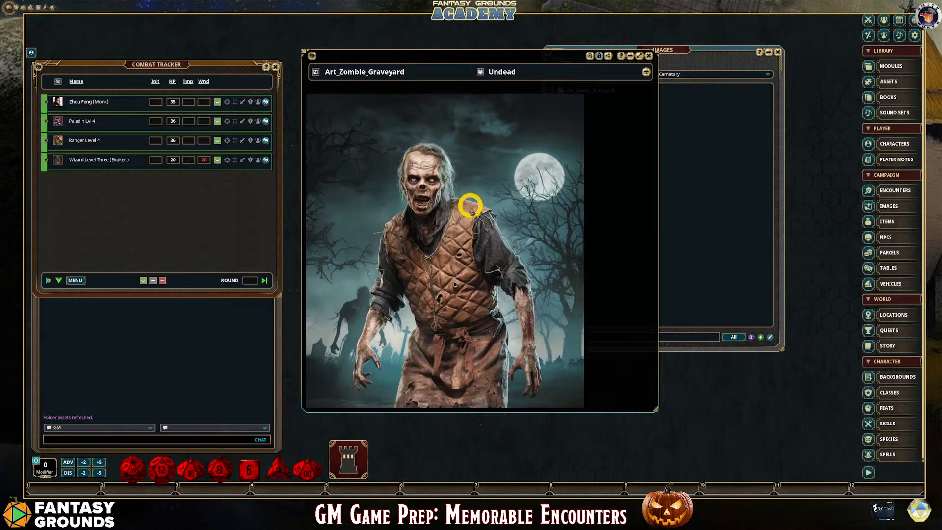
scroll(479, 212, "up", 1)
scroll(479, 212, "down", 1)
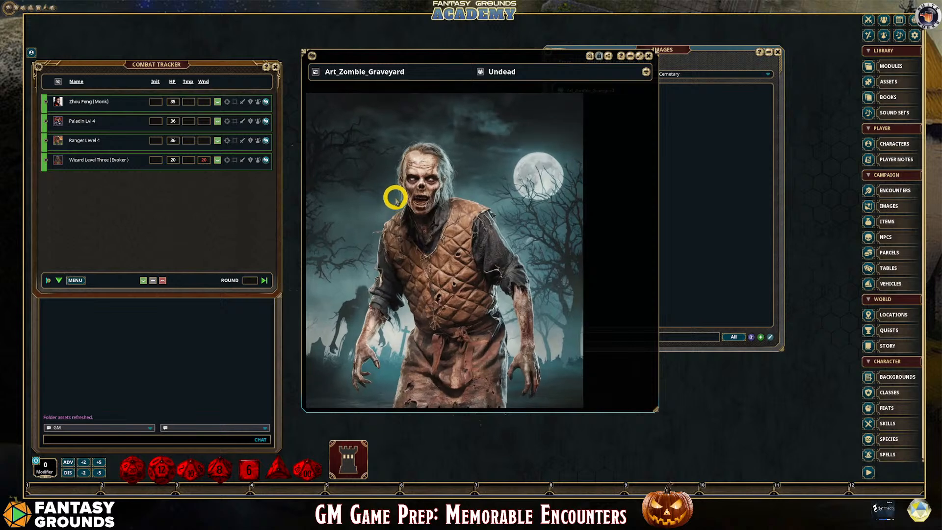
scroll(388, 200, "up", 1)
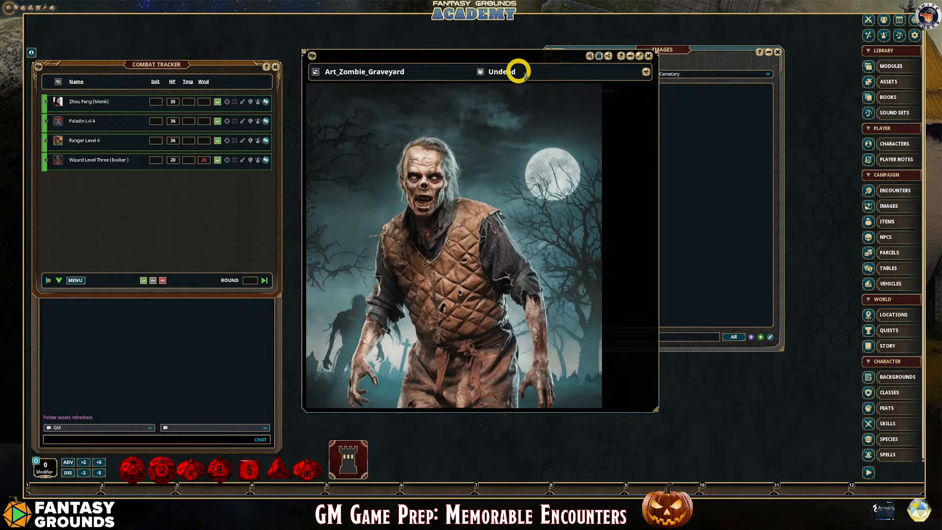
scroll(498, 213, "down", 1)
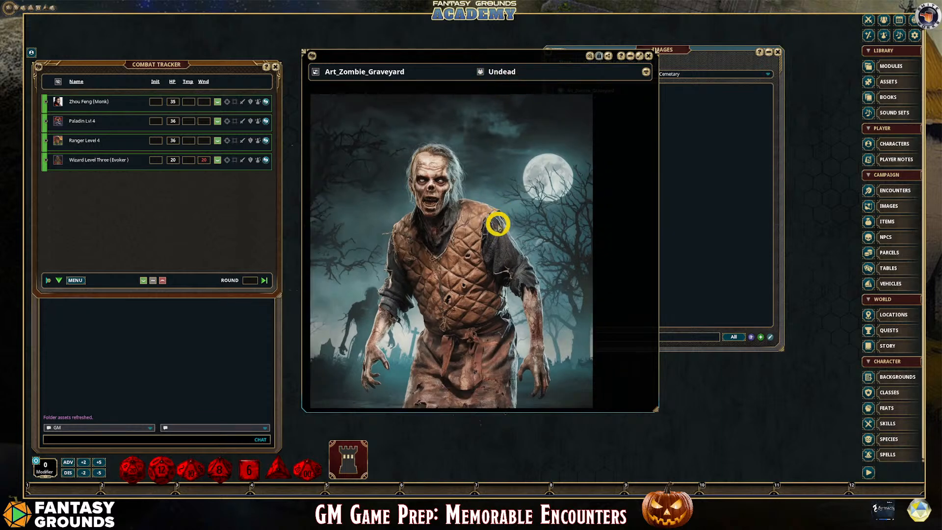
scroll(505, 225, "down", 1)
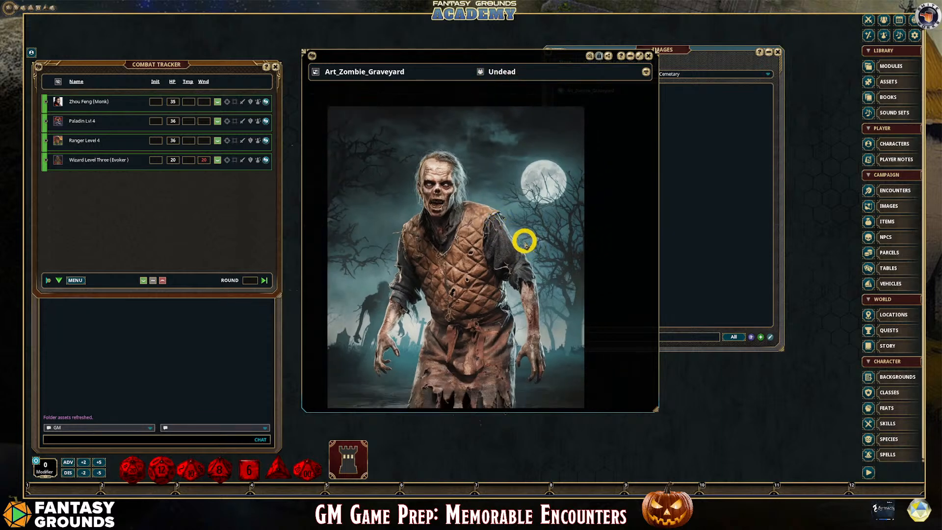
scroll(523, 239, "up", 1)
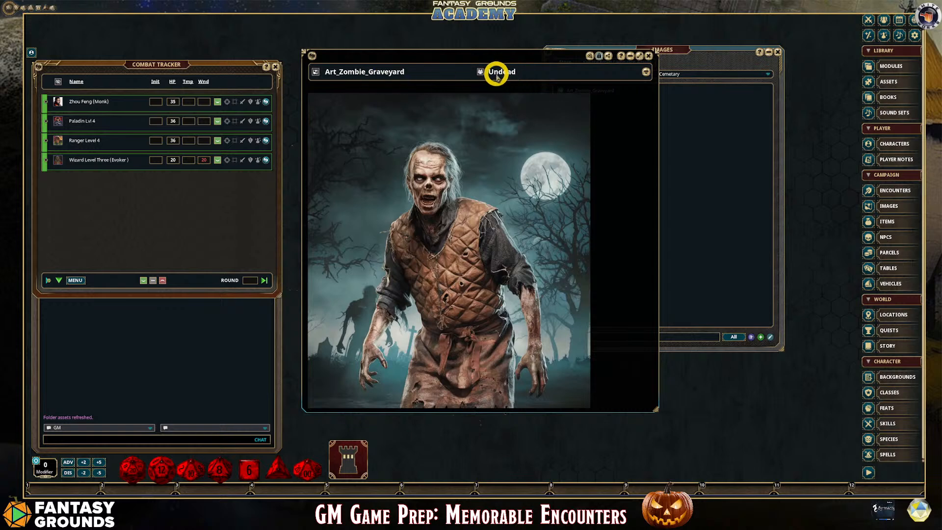
right_click(345, 109)
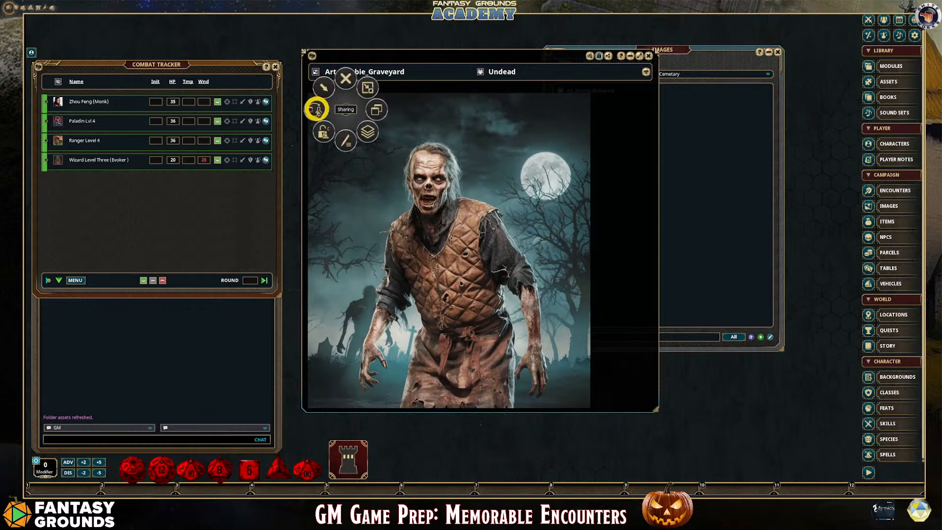
left_click(320, 108)
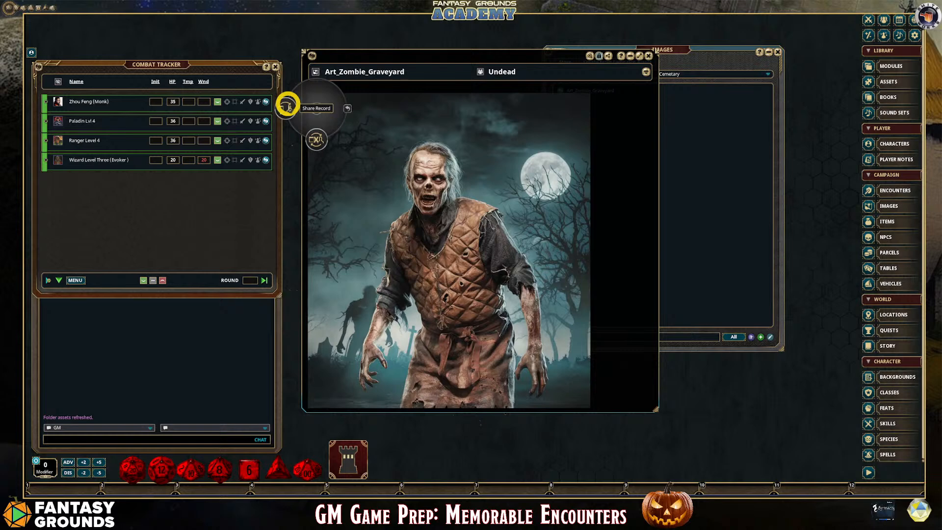
left_click(286, 105)
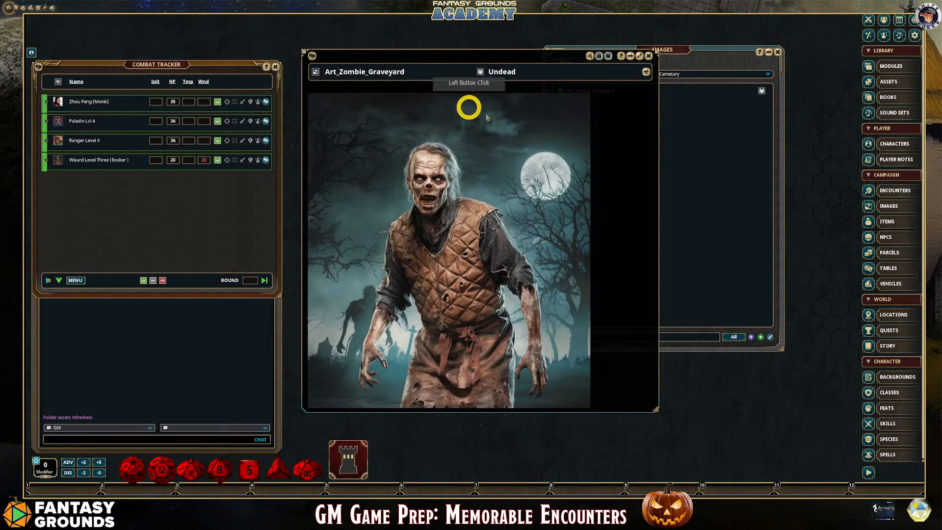
Close the zombie image window and remove the record's public sharing in the Images list
left_click_drag(574, 61, 492, 74)
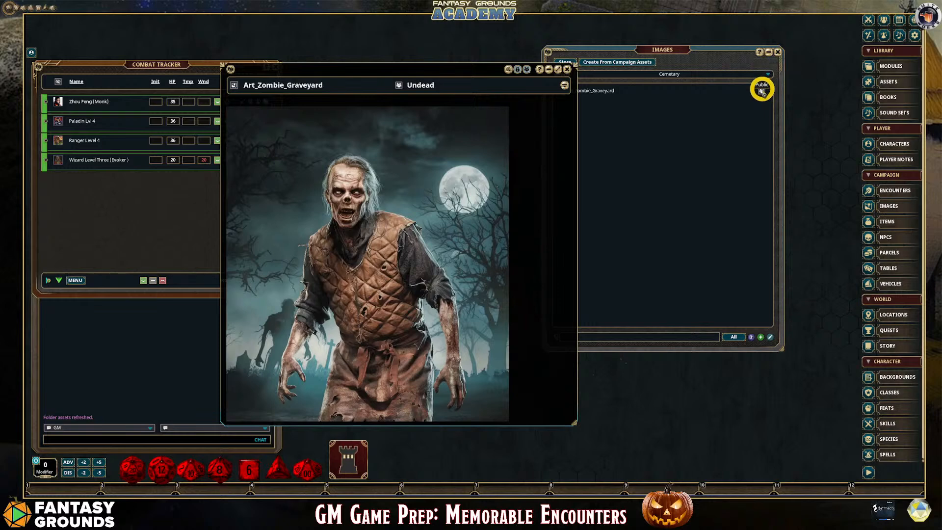
left_click_drag(421, 65, 519, 69)
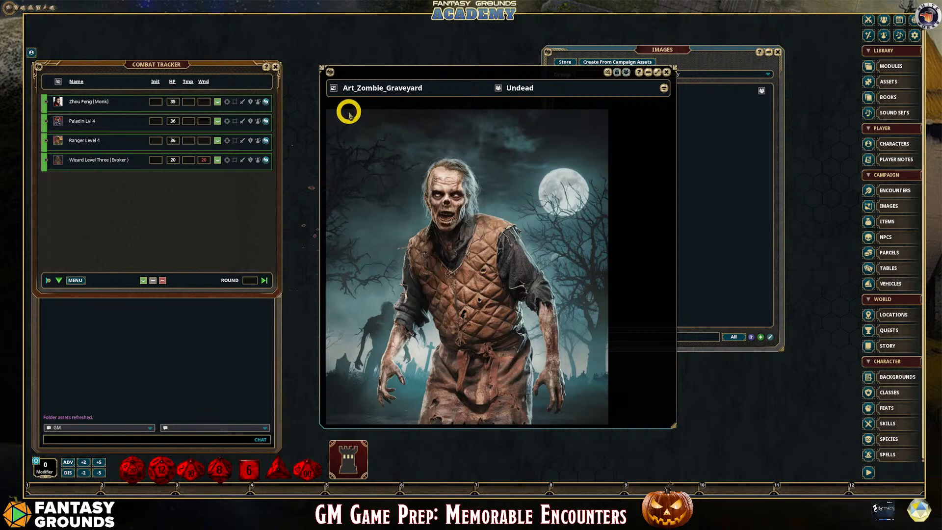
scroll(478, 197, "down", 1)
scroll(478, 197, "up", 3)
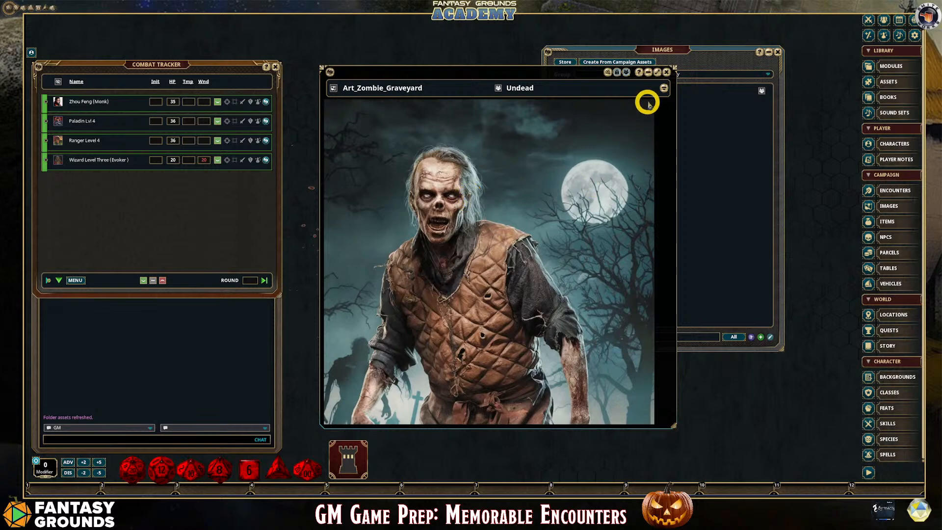
left_click(667, 74)
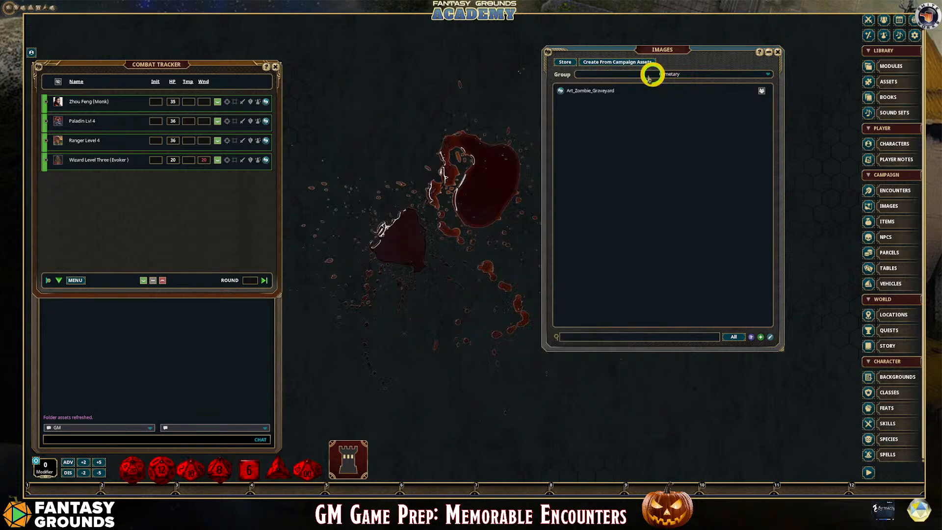
left_click(761, 91)
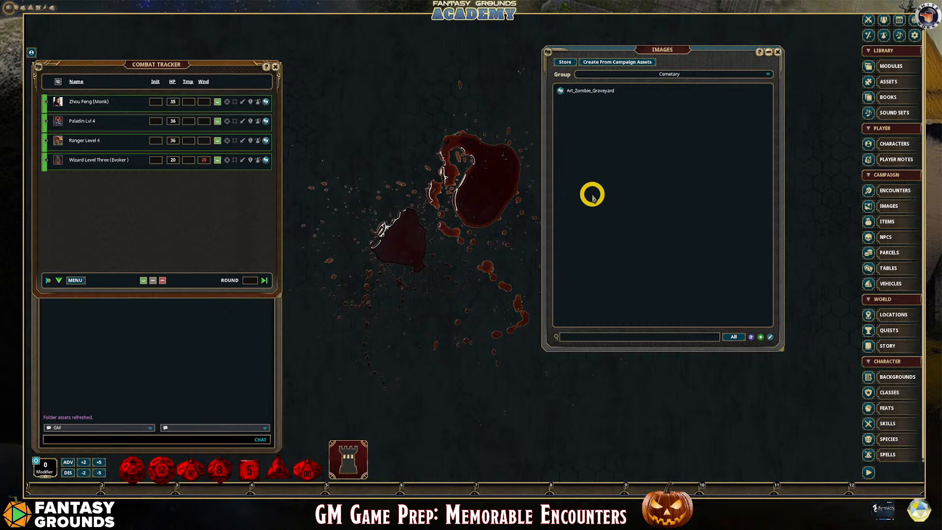
Reposition the Images list beside the sidebar and lengthen it to nearly the full height of the desktop
left_click_drag(655, 52, 710, 28)
left_click(721, 330)
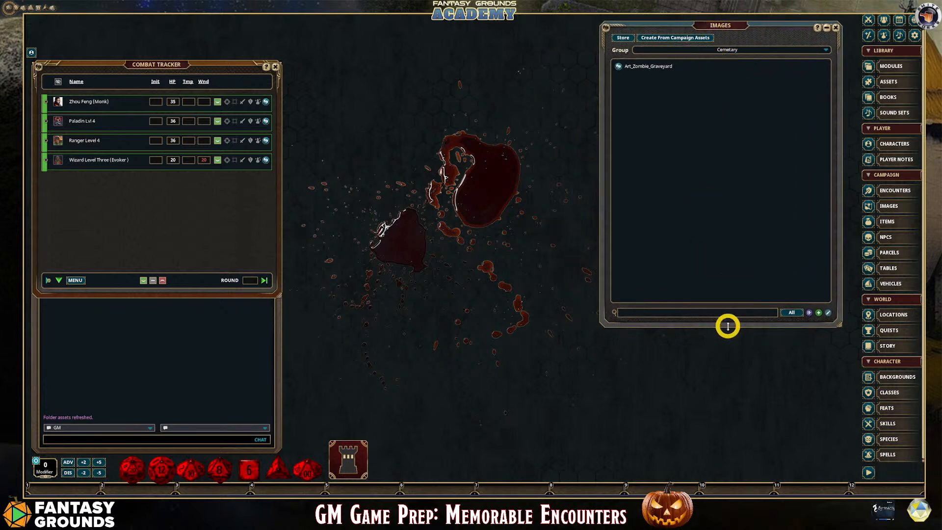
left_click_drag(727, 326, 721, 460)
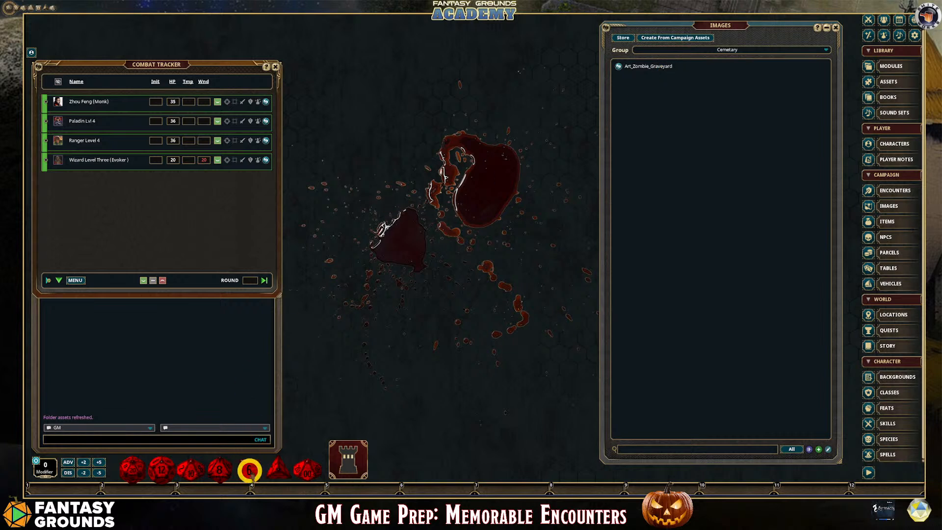
Switch to File Explorer, create a folder named Maps in the campaign's images folder, and minimize the window
mouse_move(161, 495)
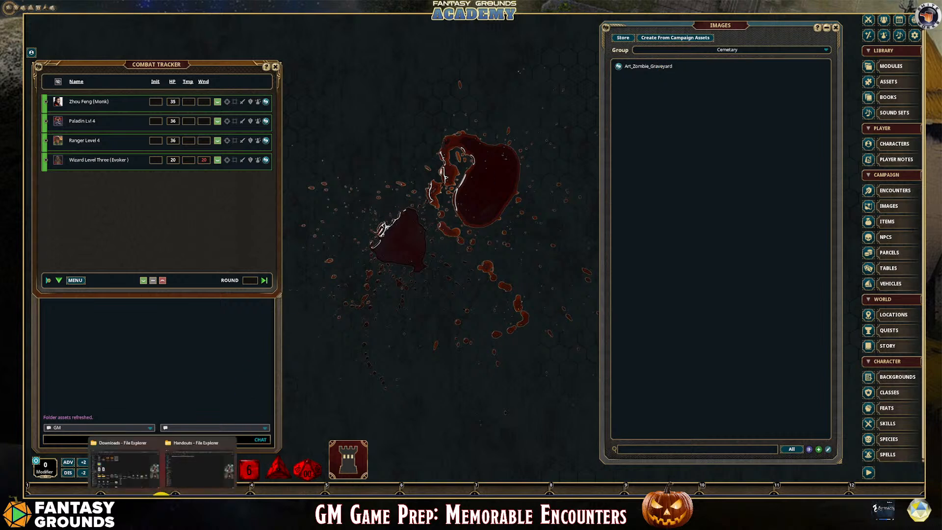
left_click(199, 468)
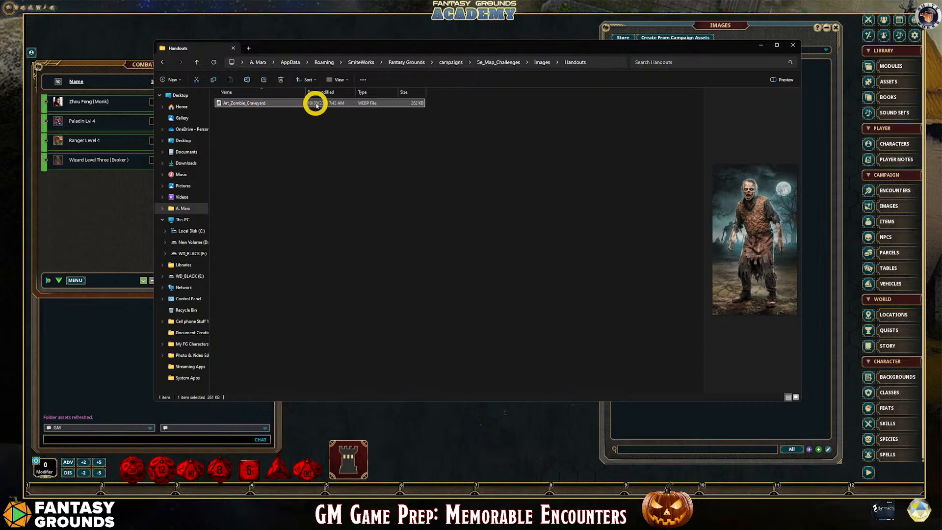
left_click(541, 63)
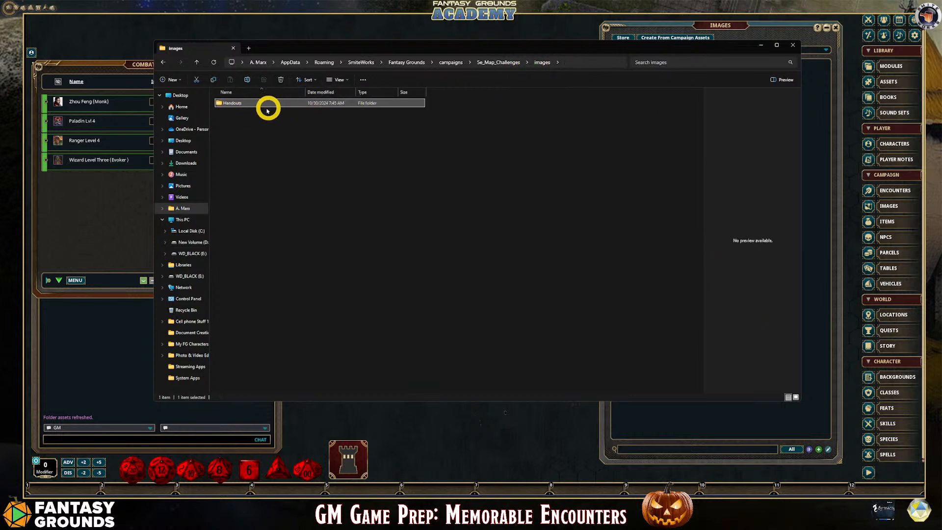
right_click(262, 148)
mouse_move(293, 201)
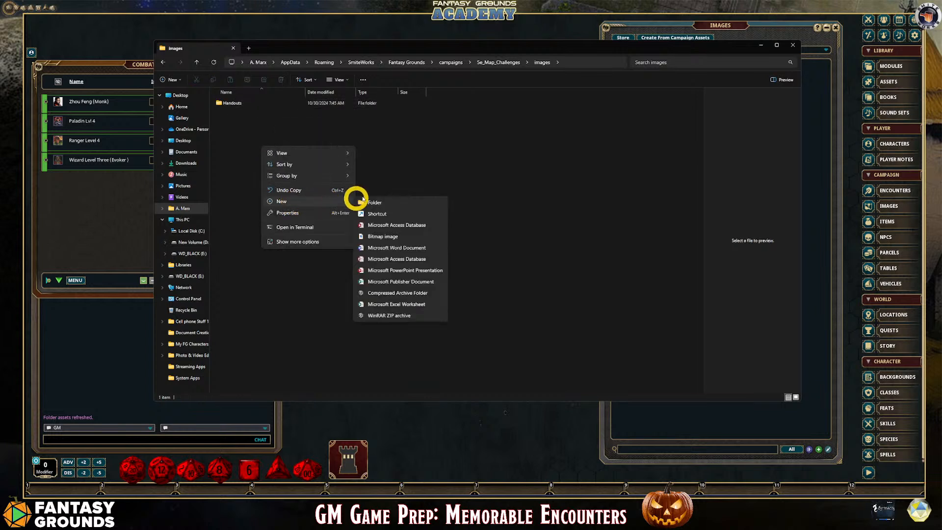
left_click(373, 201)
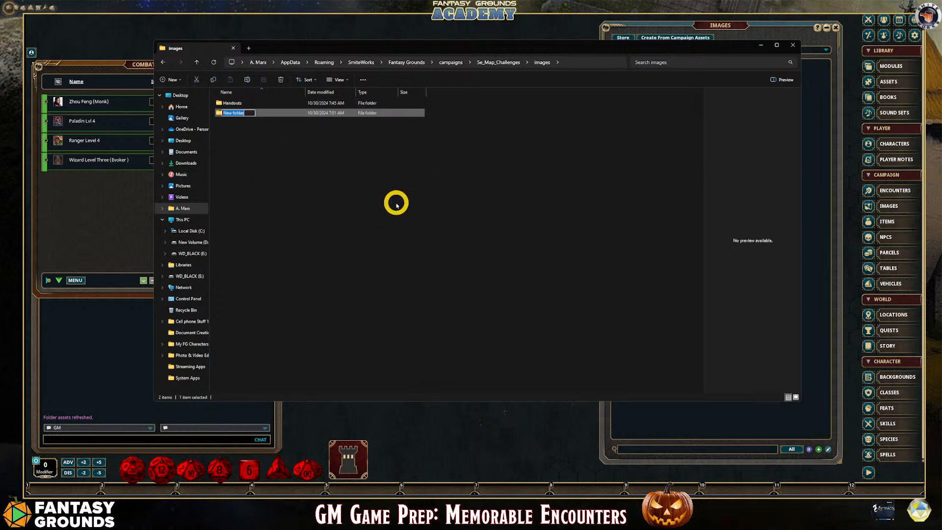
type("Maps")
left_click(229, 133)
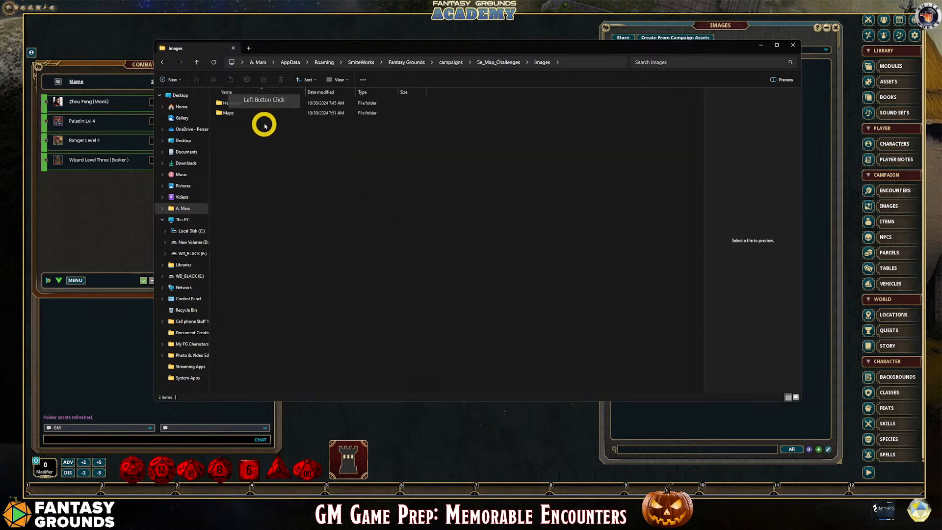
left_click(758, 46)
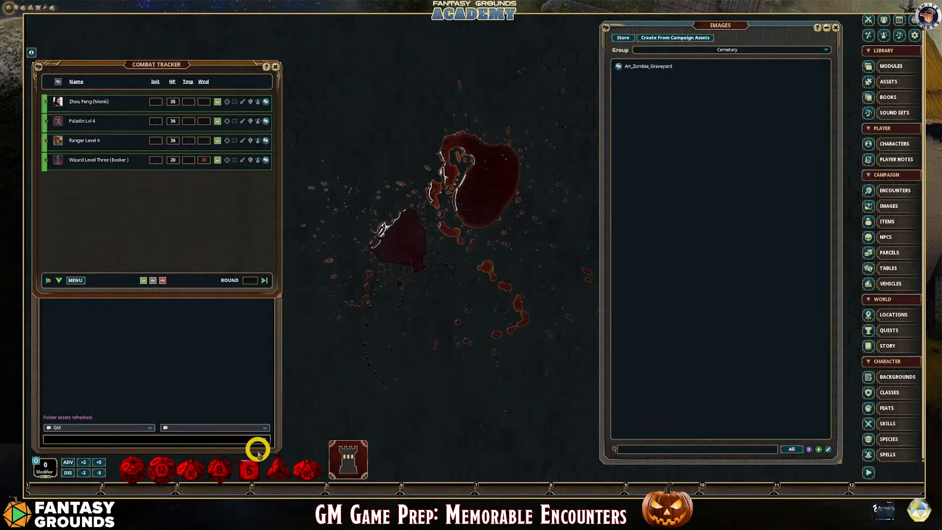
Switch to the Downloads window in File Explorer and start a search there for graveyard files
mouse_move(162, 493)
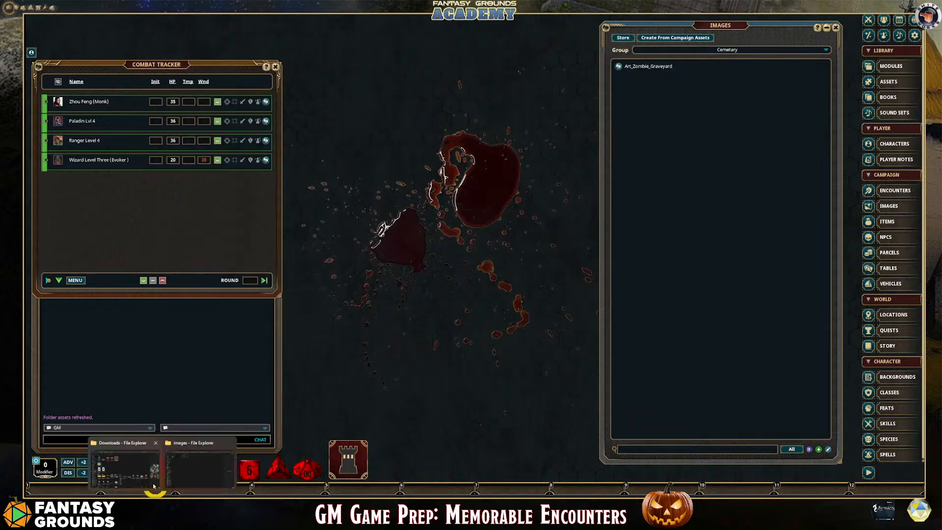
left_click(158, 436)
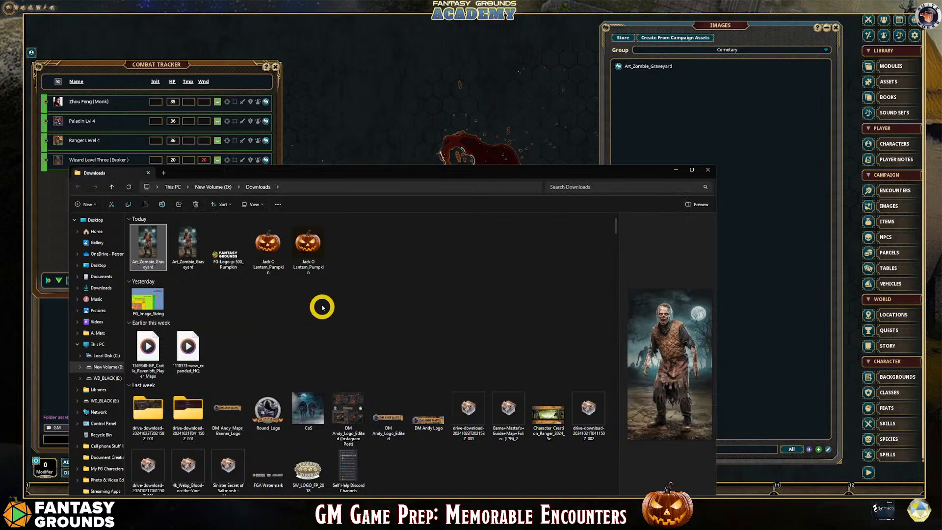
left_click(597, 186)
left_click(597, 187)
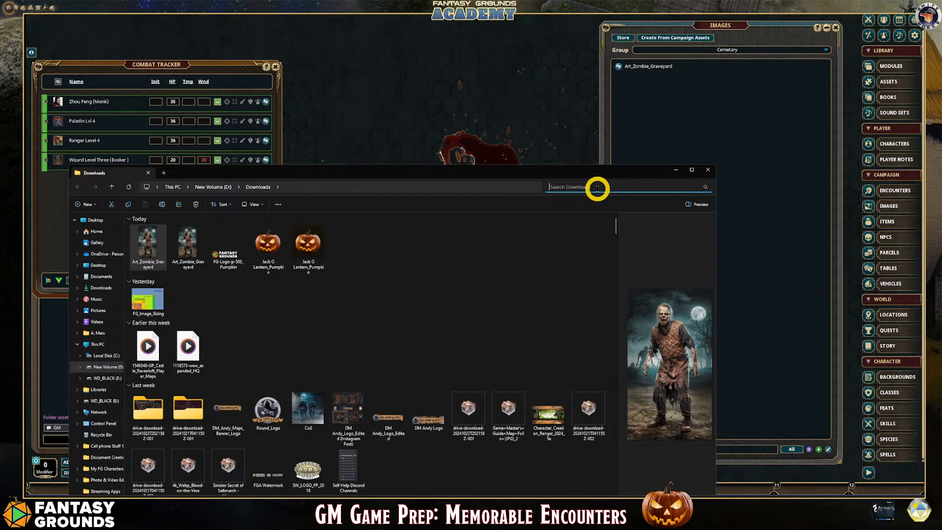
type("gera")
key("BackSpace")
key("BackSpace")
key("BackSpace")
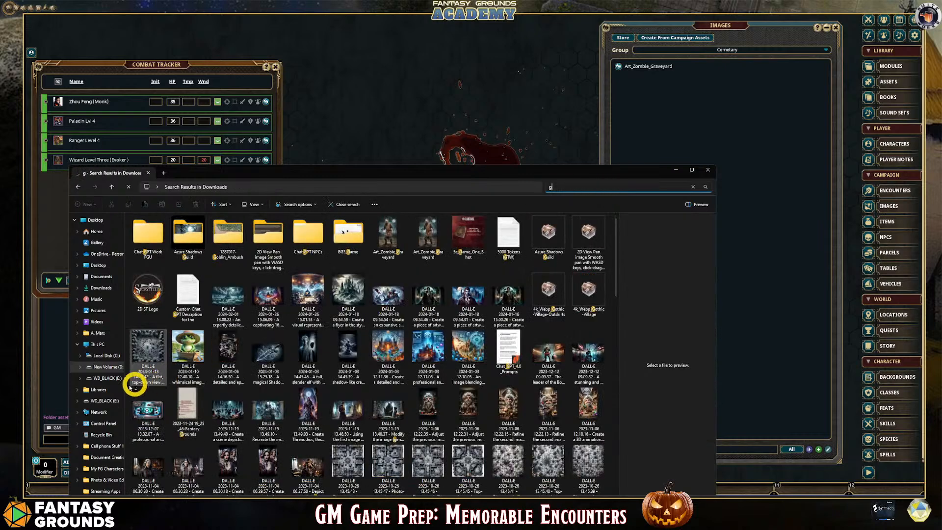
Open the WD_BLACK (E:) drive in File Explorer and search it for graveyard
left_click(102, 377)
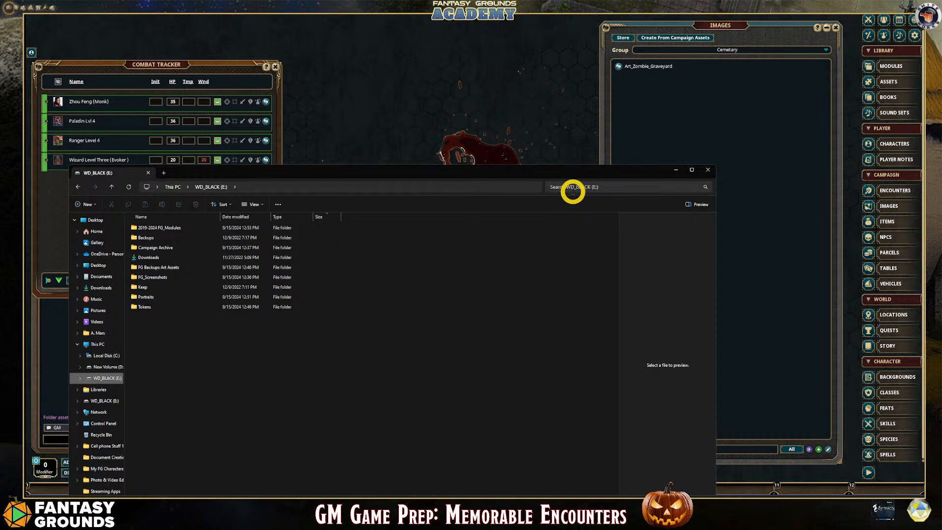
left_click(572, 191)
type("gr")
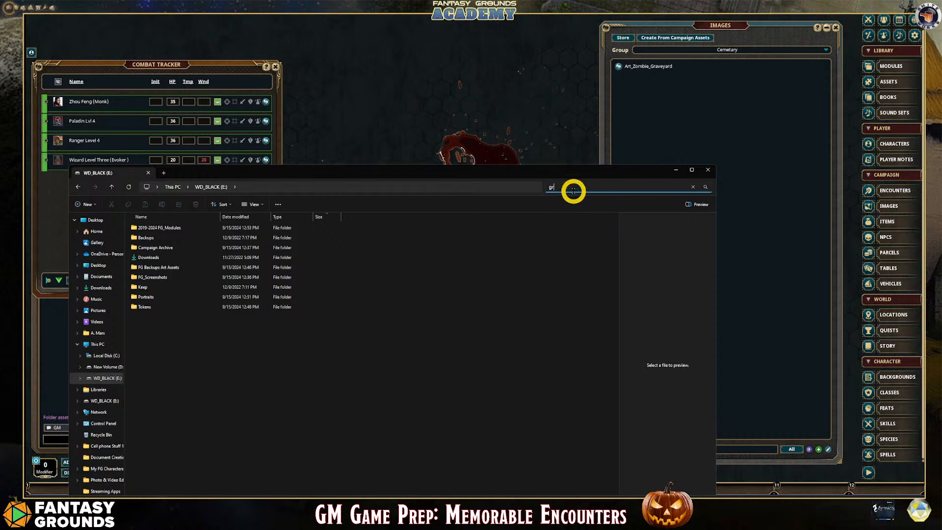
type("avey")
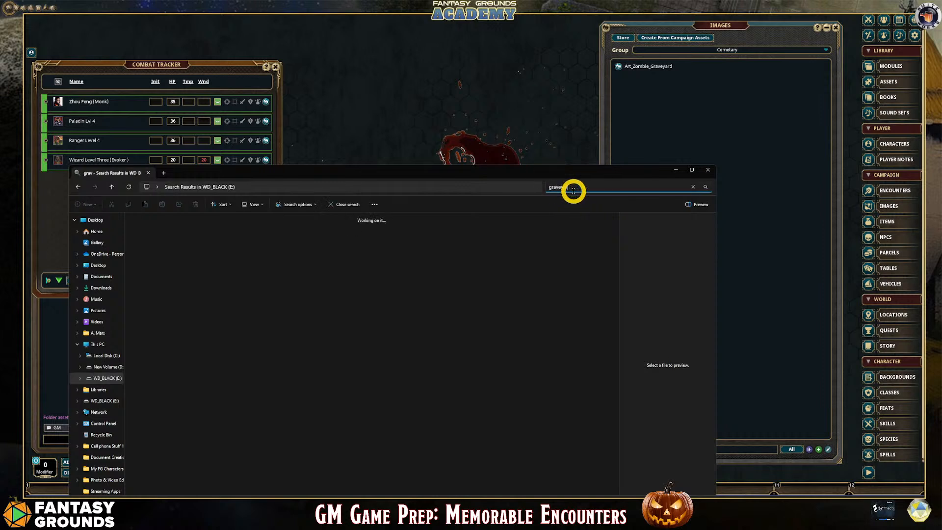
type("ard")
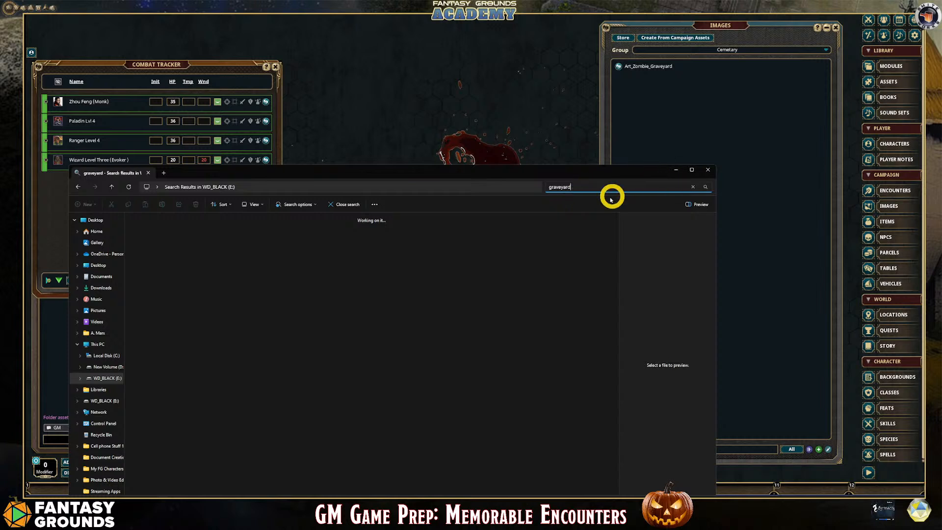
left_click(599, 188)
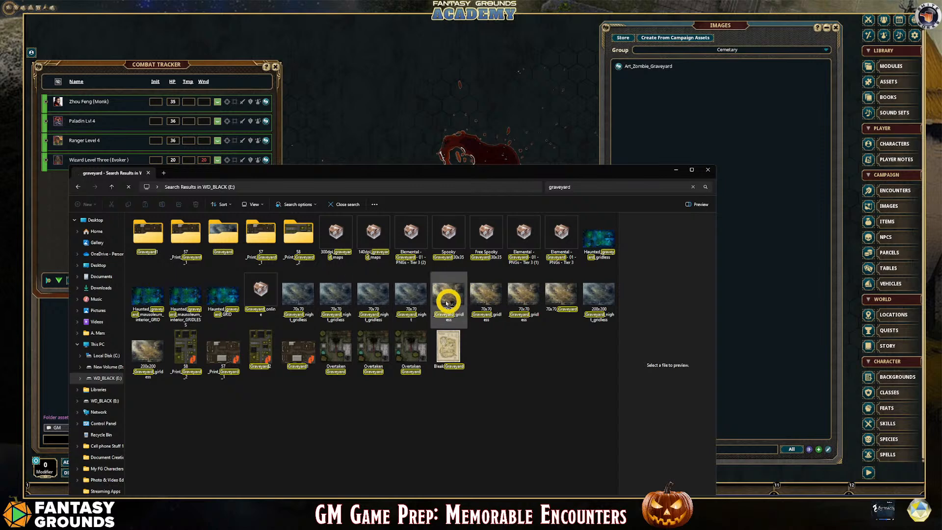
Preview the graveyard maps, copy the 70x70_Graveyard_night_gridless and 70x70_Graveyard_gridless images, and close the search window
left_click(338, 291)
left_click(403, 292)
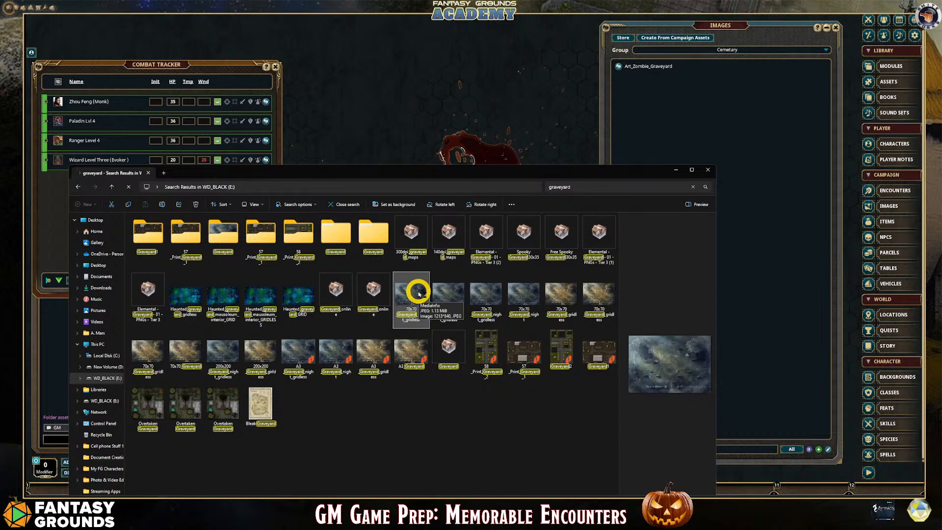
left_click(257, 350)
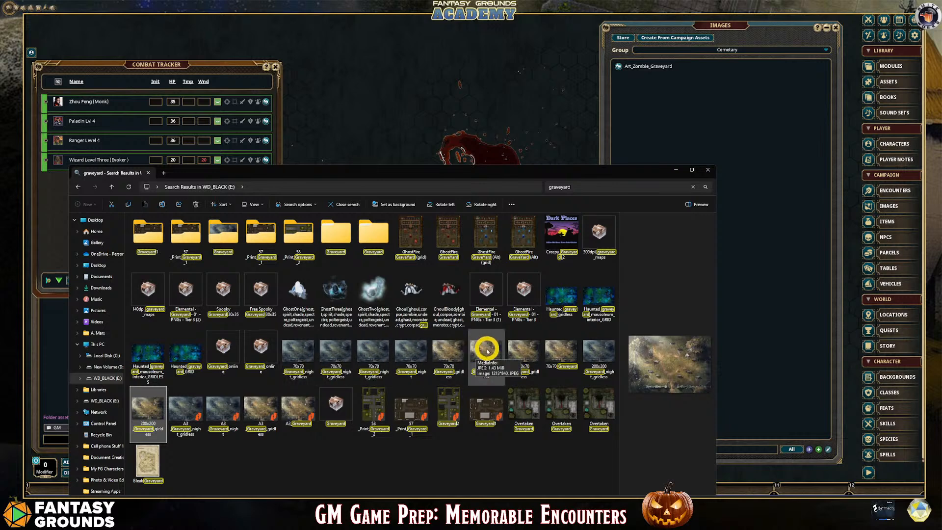
left_click(304, 351)
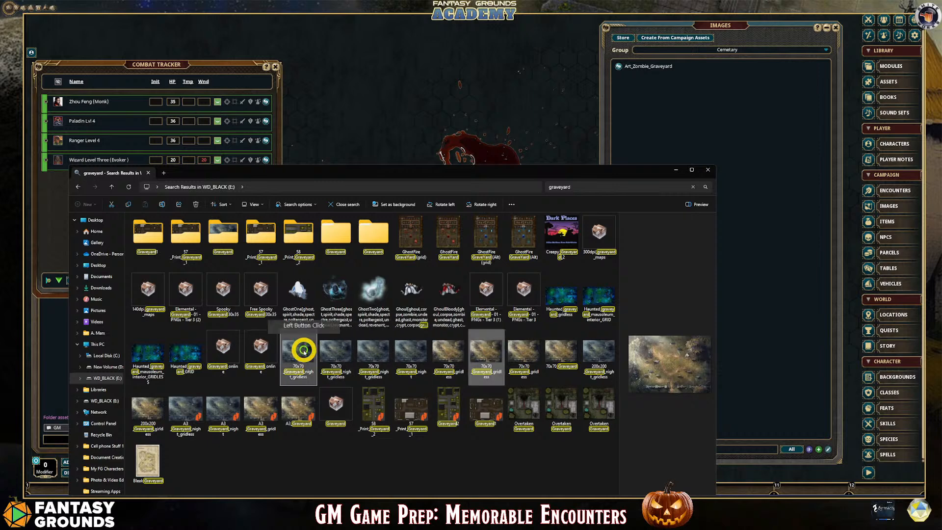
right_click(303, 351)
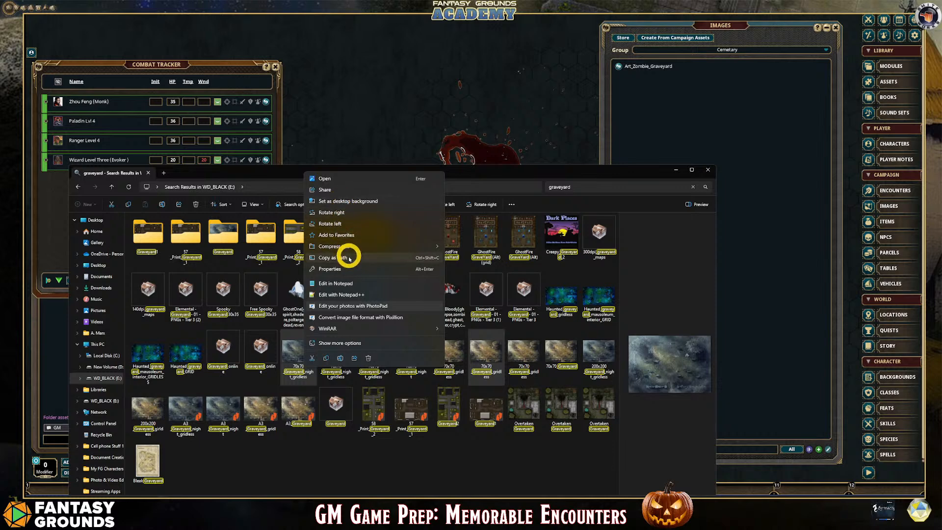
left_click(326, 359)
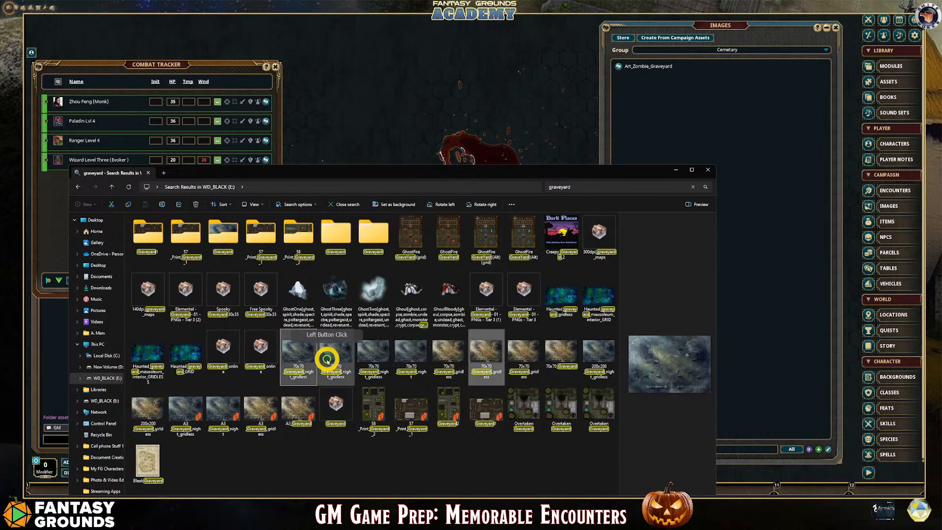
left_click(709, 171)
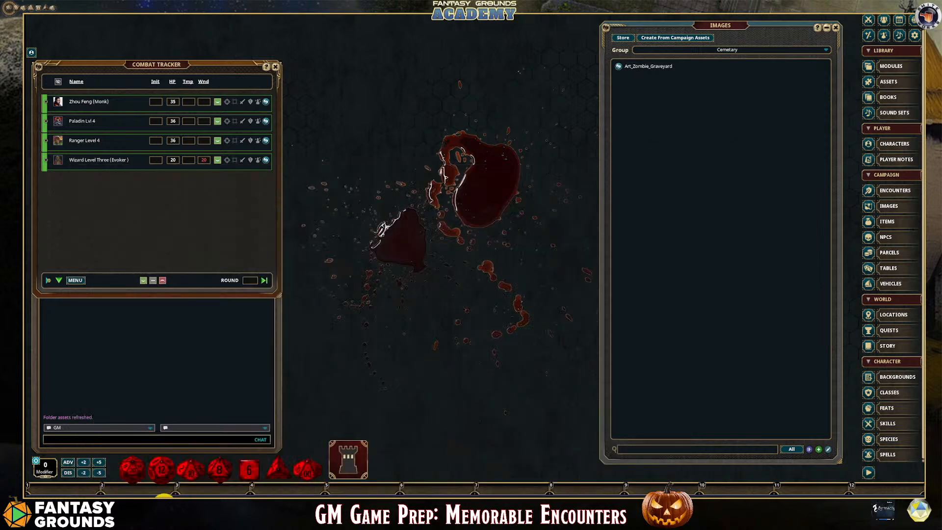
Restore the campaign's images window, open the Maps folder and paste the two copied graveyard maps there
left_click(167, 513)
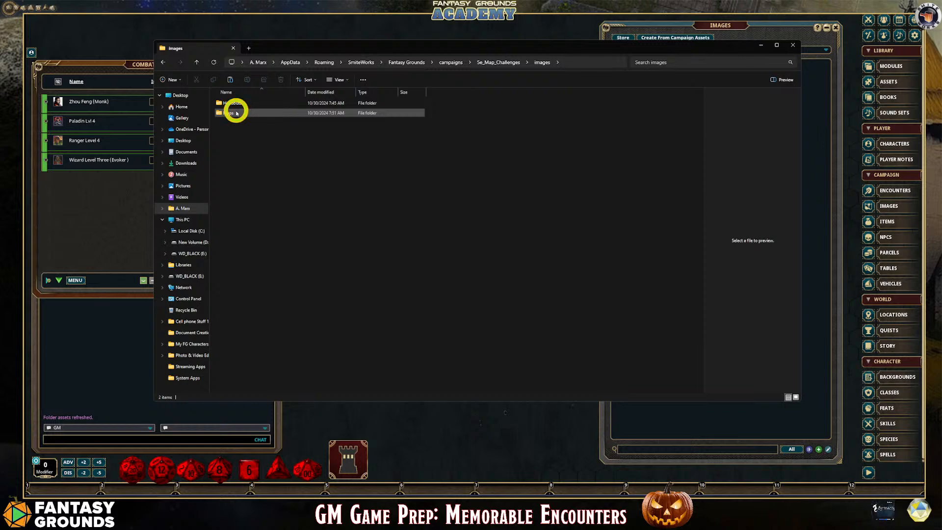
double_click(236, 113)
right_click(298, 128)
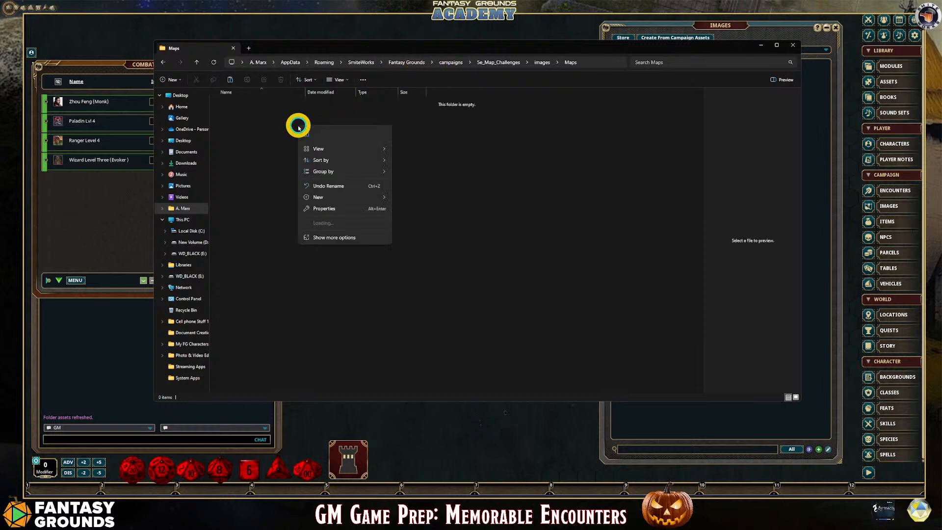
left_click(306, 134)
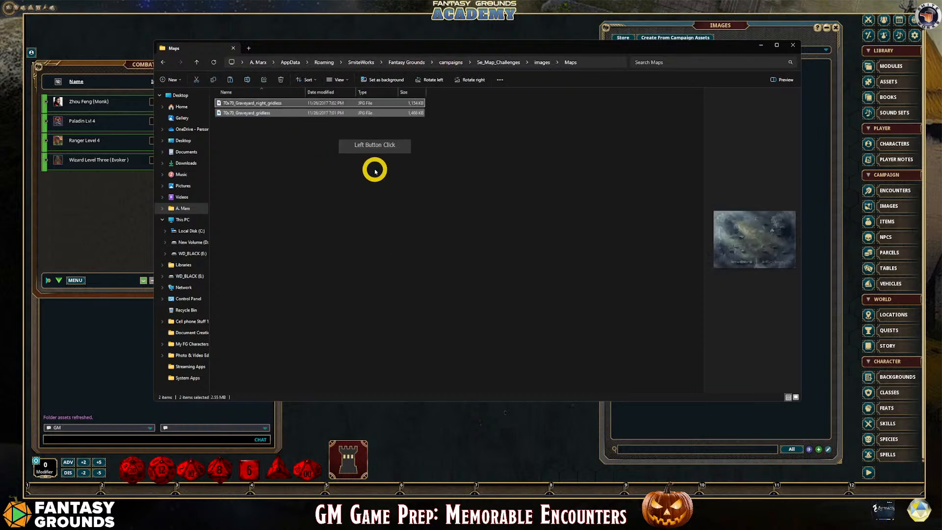
left_click(290, 130)
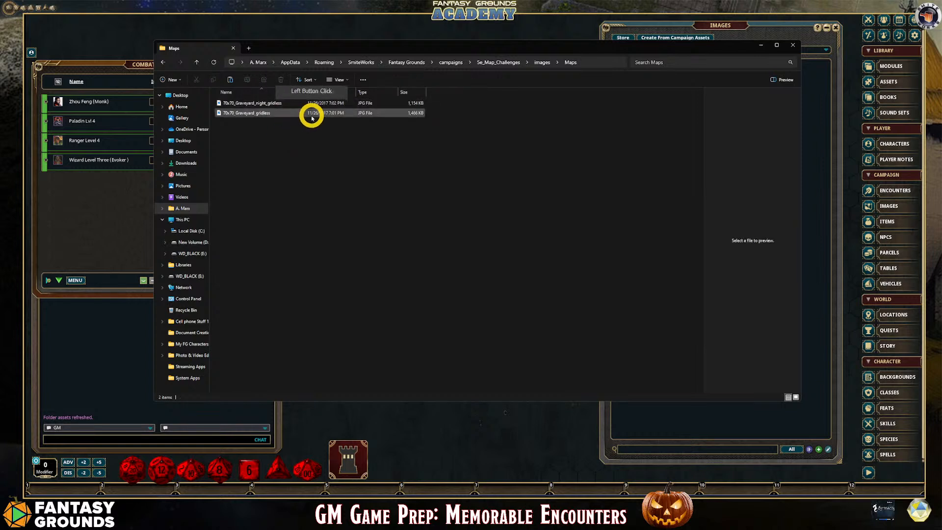
Compare the previews and file sizes of the night and day graveyard maps in the Maps folder
left_click(283, 107)
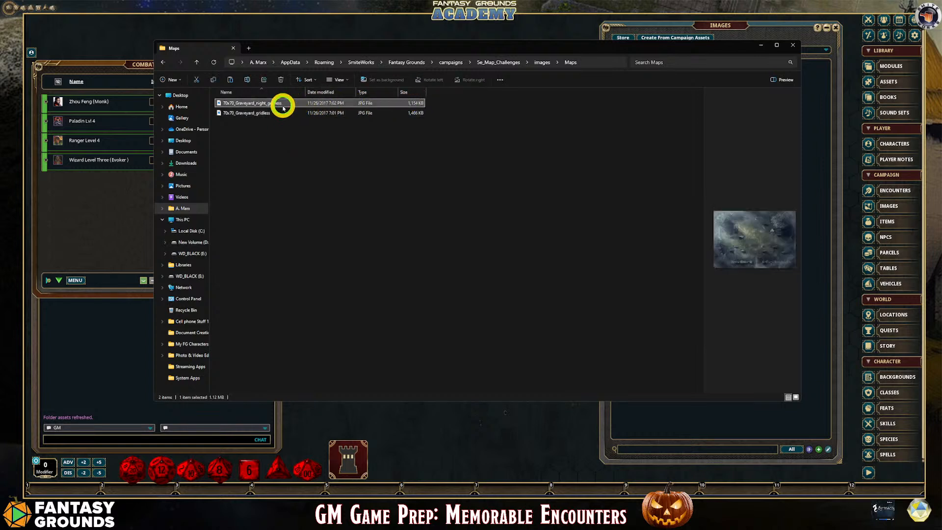
left_click(270, 113)
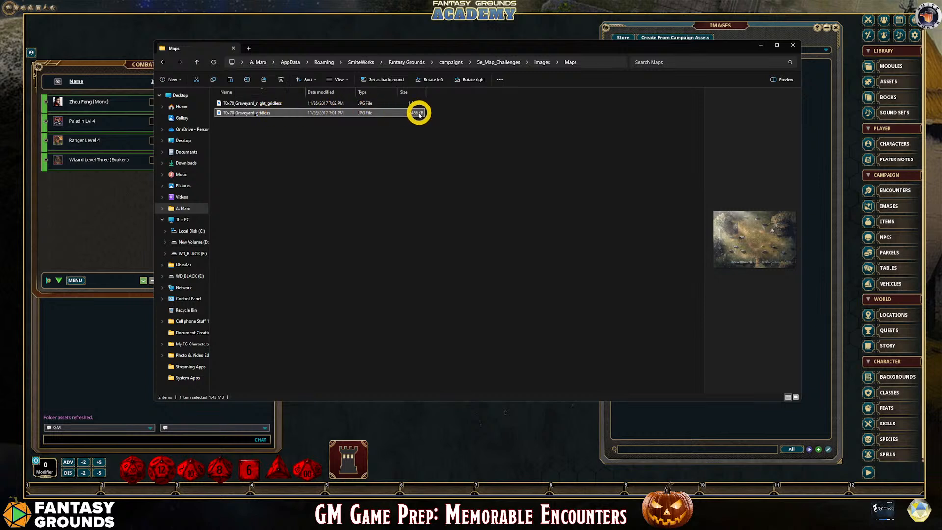
left_click(357, 102)
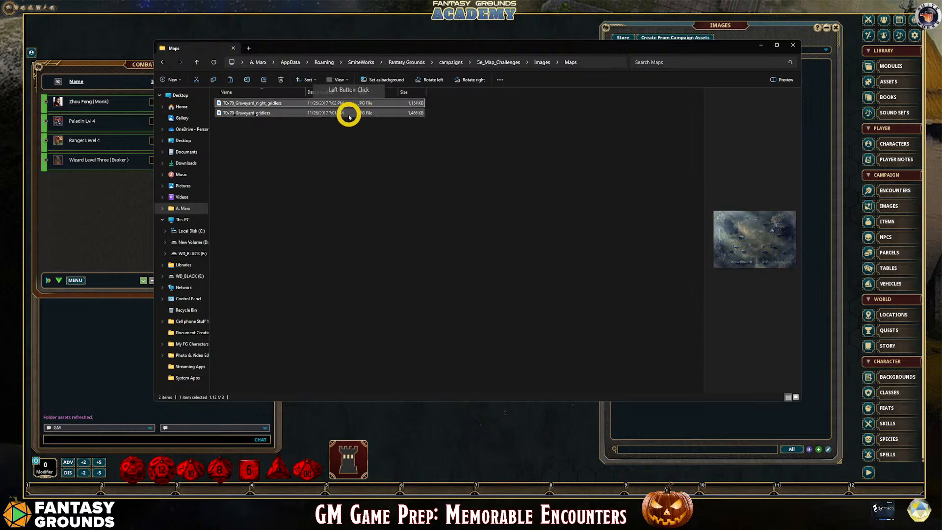
left_click(348, 116)
left_click(280, 104)
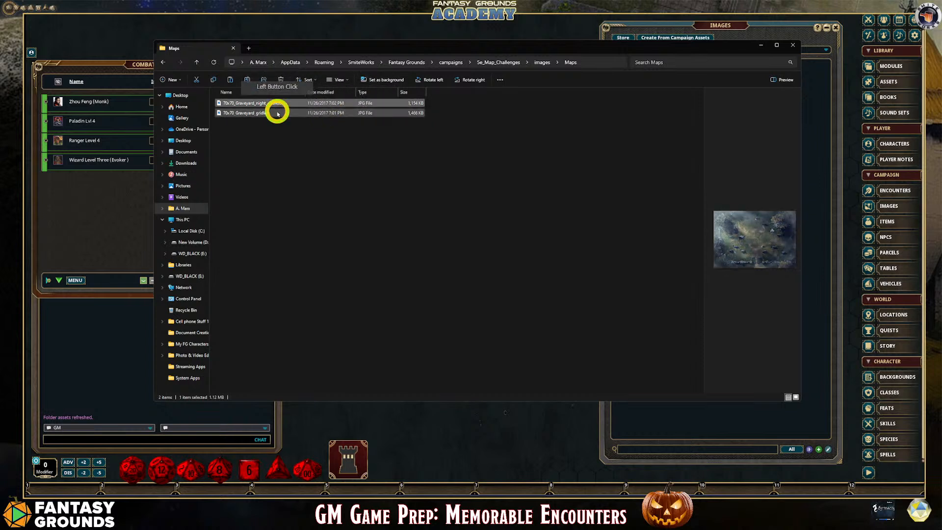
left_click(278, 114)
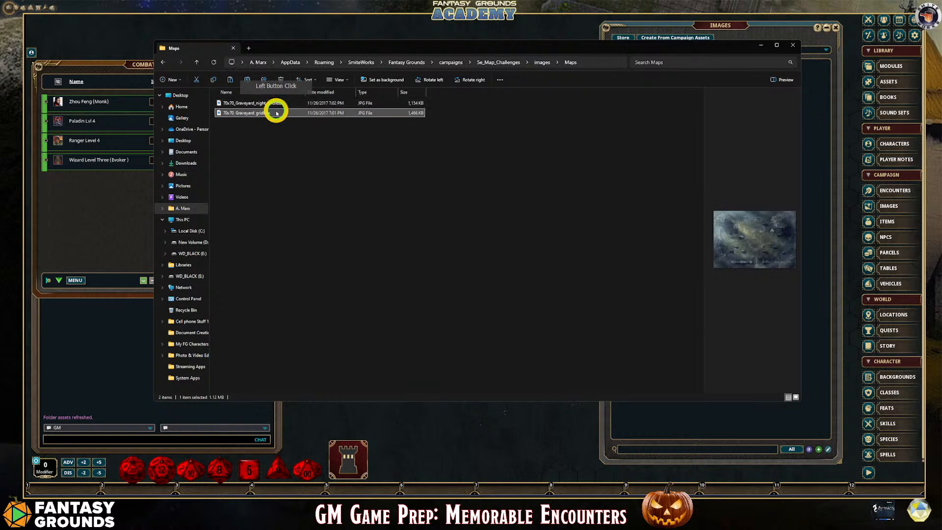
left_click(273, 113)
left_click(275, 103)
left_click(277, 113)
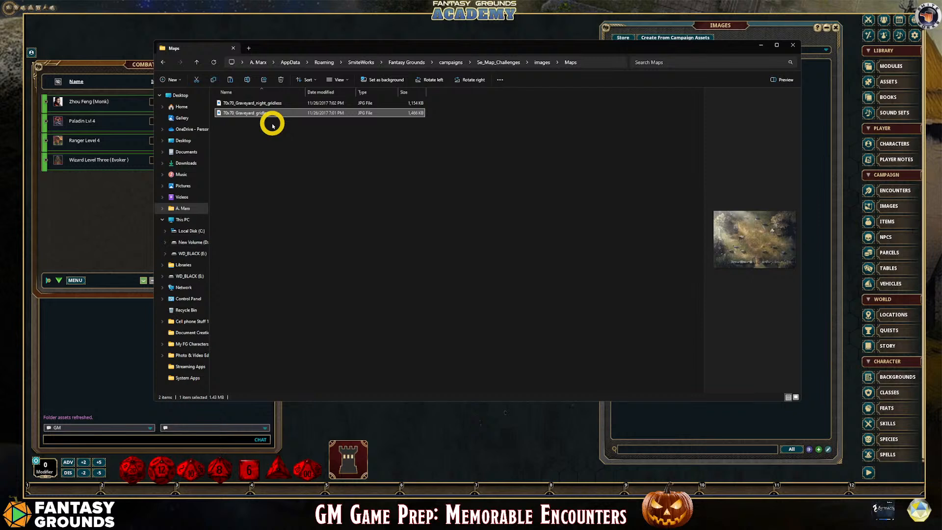
left_click(263, 104)
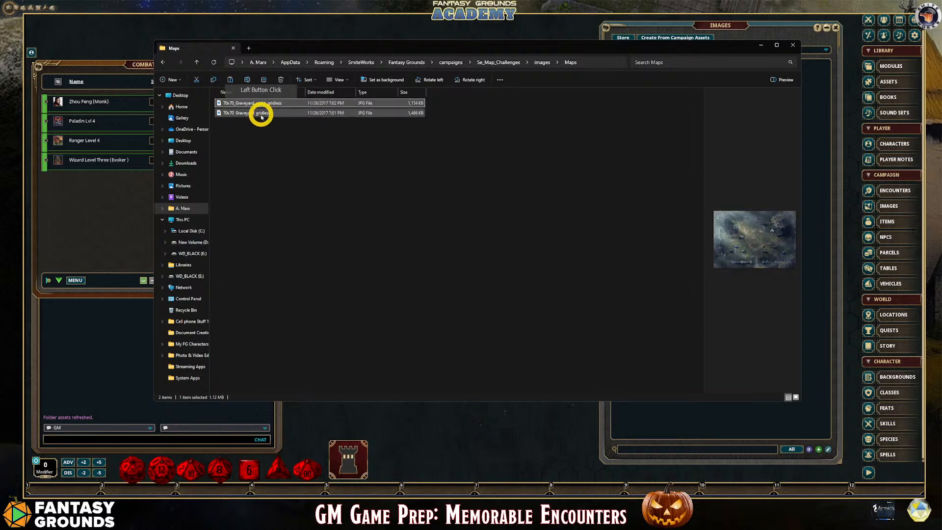
left_click(261, 114)
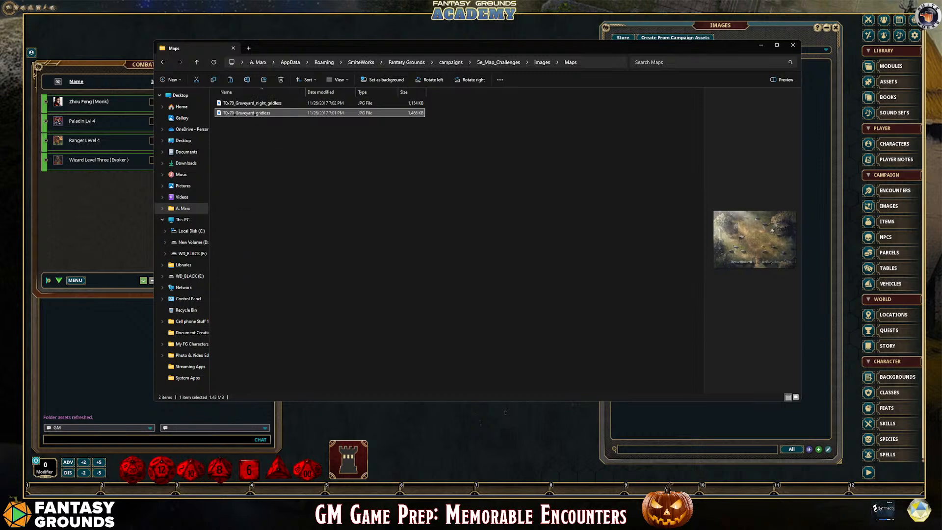
Switch to GIMP, load 70x70_Graveyard_gridless from the Maps folder into it and maximize the window
mouse_move(193, 492)
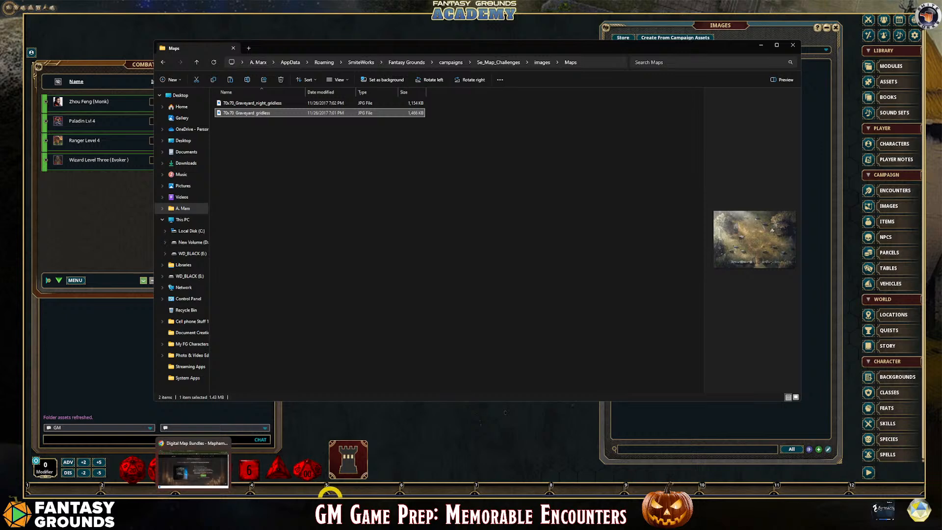
left_click(329, 492)
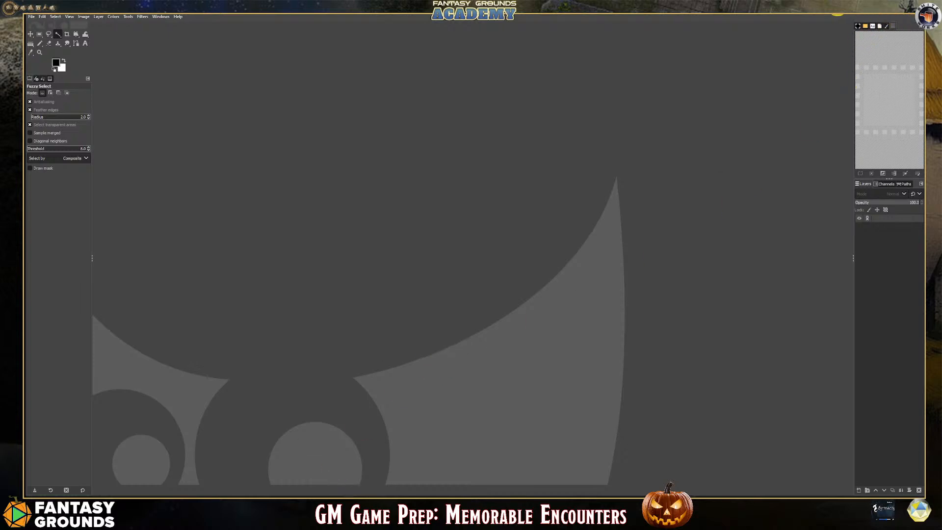
left_click(900, 5)
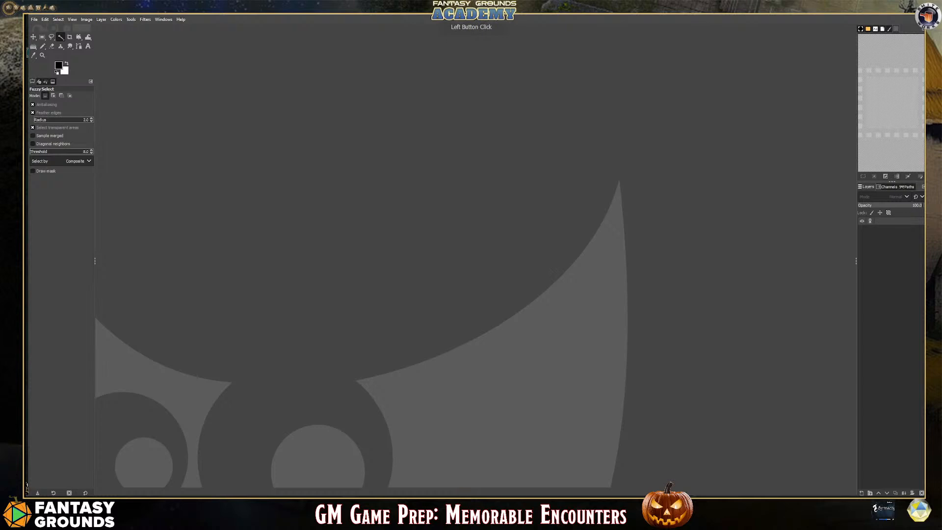
left_click_drag(470, 22, 725, 74)
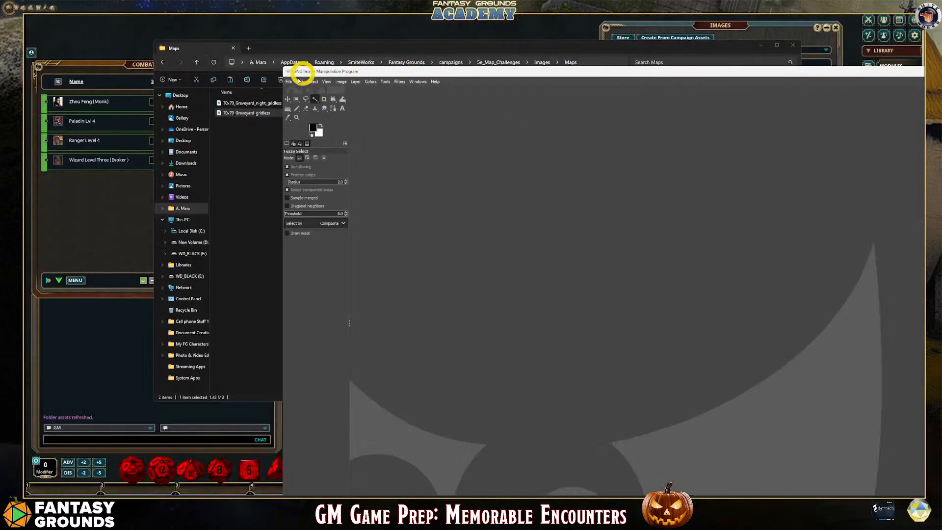
left_click_drag(233, 118, 496, 179)
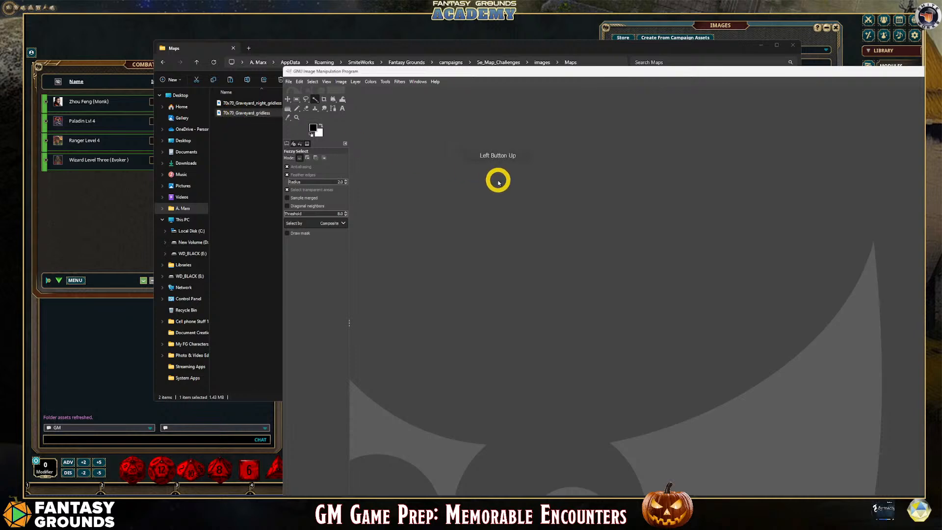
double_click(719, 71)
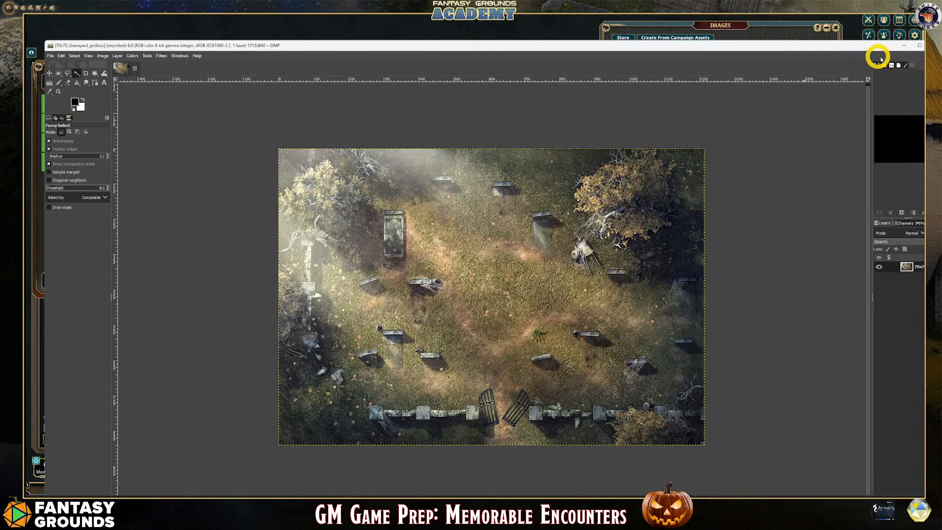
left_click(919, 46)
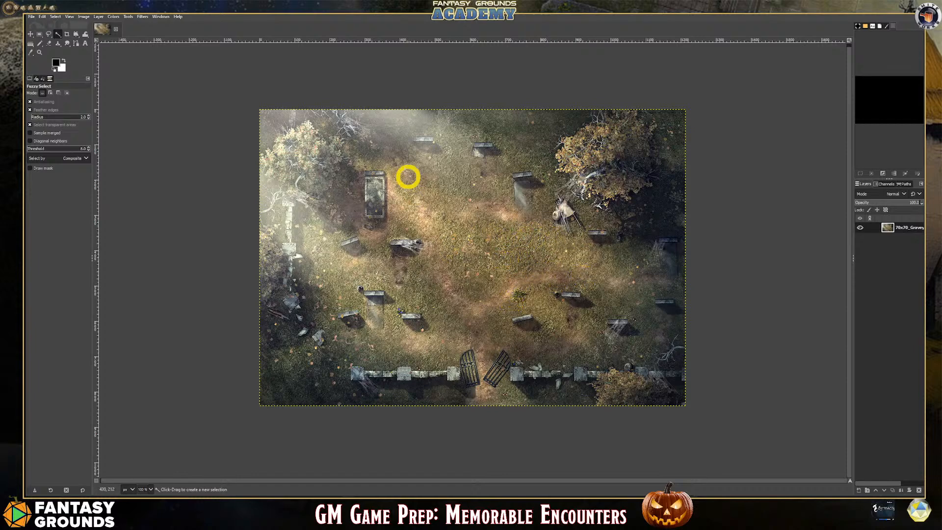
Export the day graveyard map to the Maps folder as 70x70_Graveyard_gridless.webp with the default WebP settings, and close the image
left_click(32, 17)
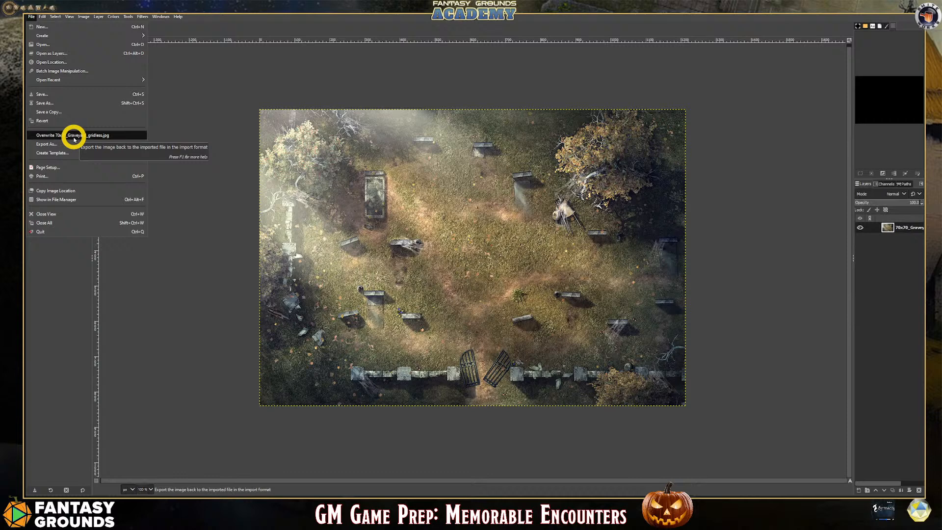
left_click(95, 143)
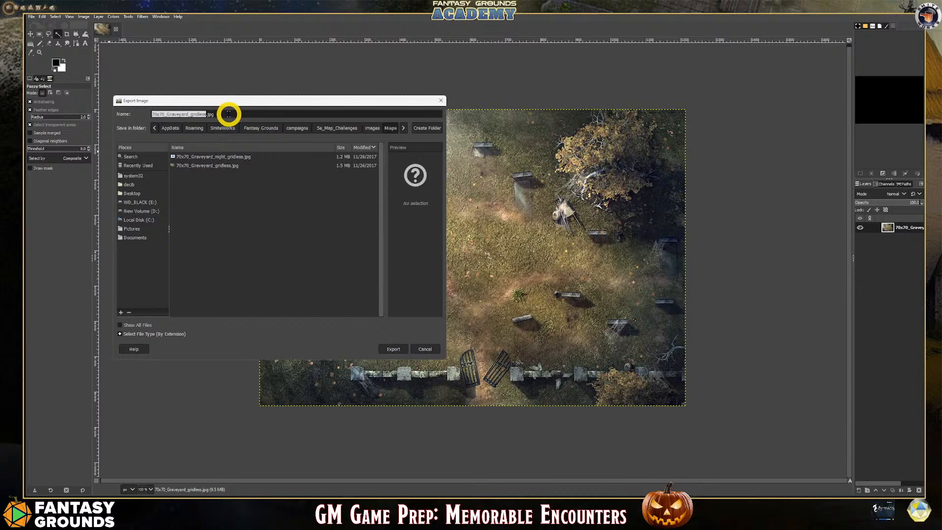
left_click(244, 116)
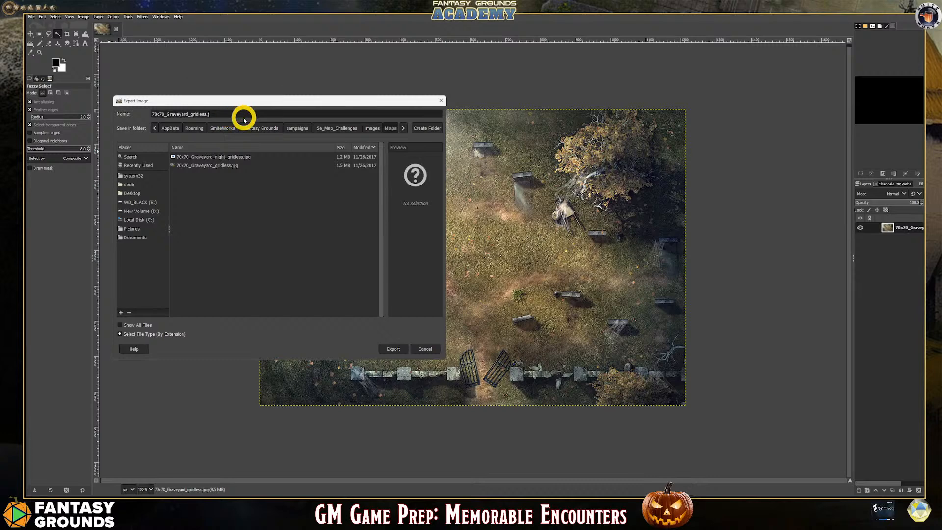
key("BackSpace")
type("pn")
type("g")
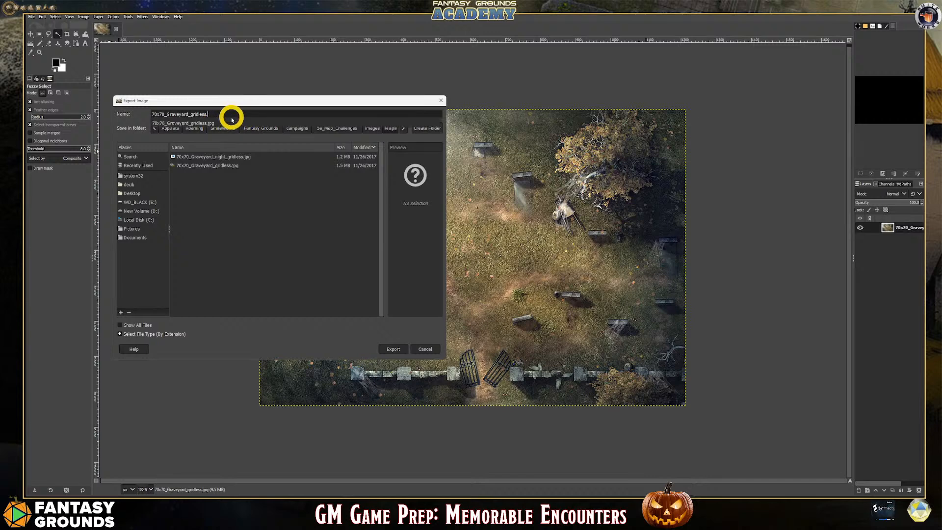
type("webp")
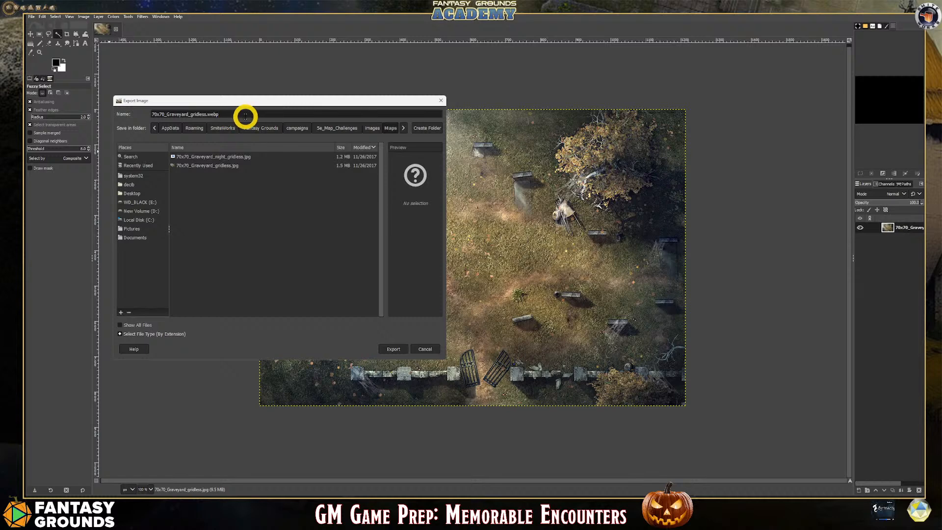
left_click(393, 350)
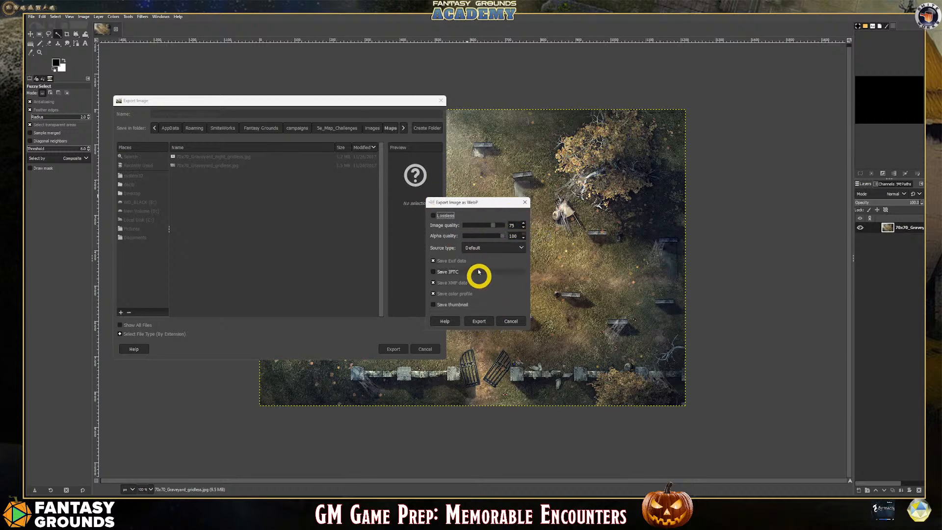
left_click(483, 320)
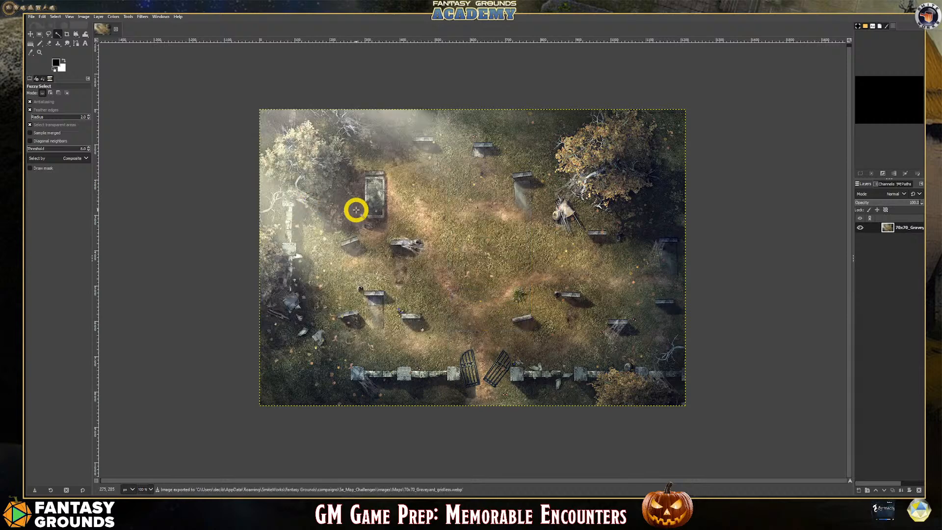
left_click(116, 29)
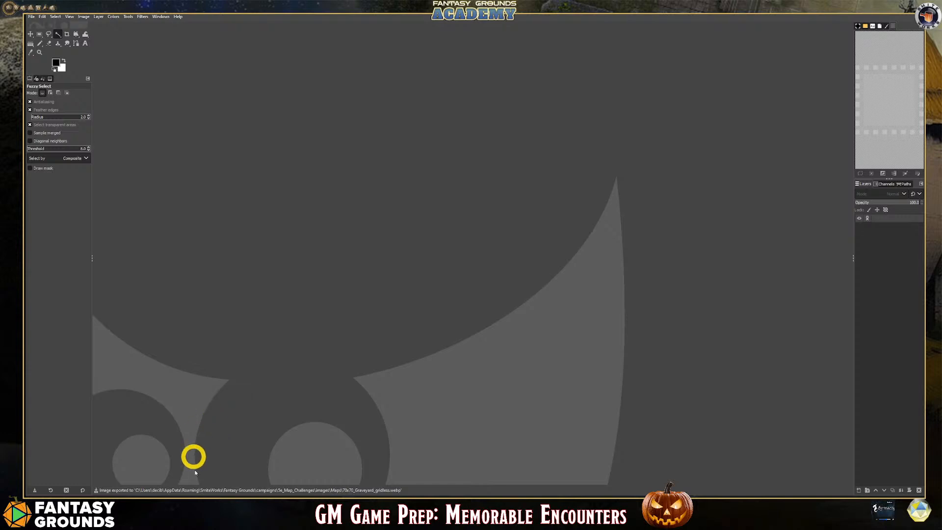
Switch to the Maps folder window and load the 70x70_Graveyard_night_gridless JPG into GIMP
mouse_move(162, 506)
left_click(158, 463)
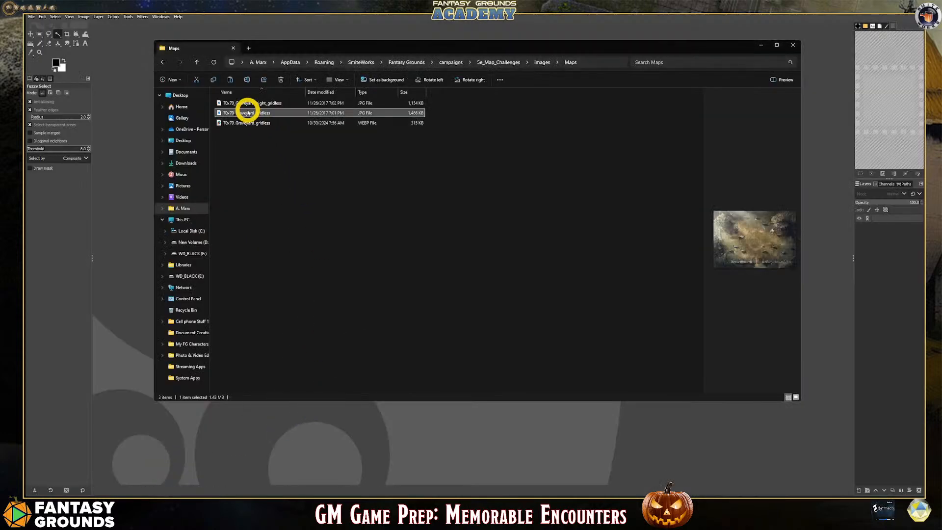
left_click(260, 103)
left_click_drag(261, 104, 292, 153)
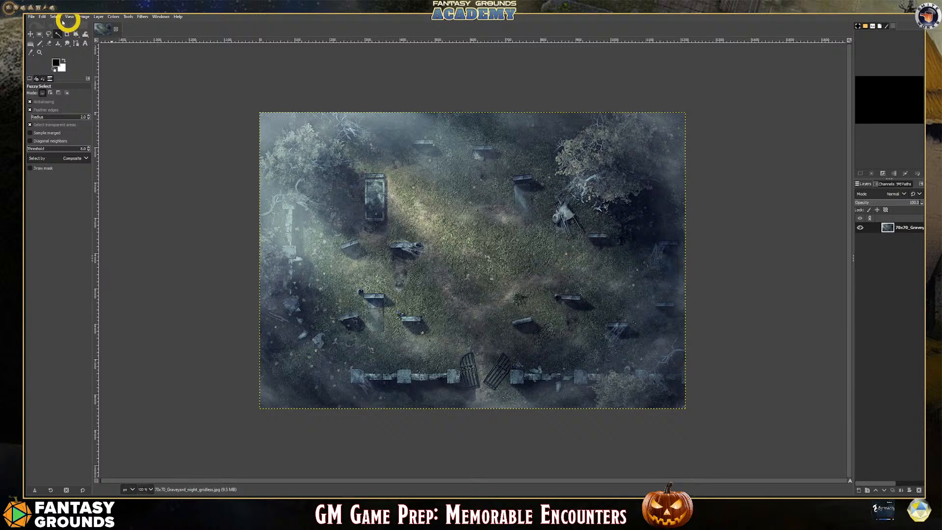
Export the night graveyard map to the Maps folder as 70x70_Graveyard_night_gridless.webp with the default WebP settings, and close the image
left_click(31, 17)
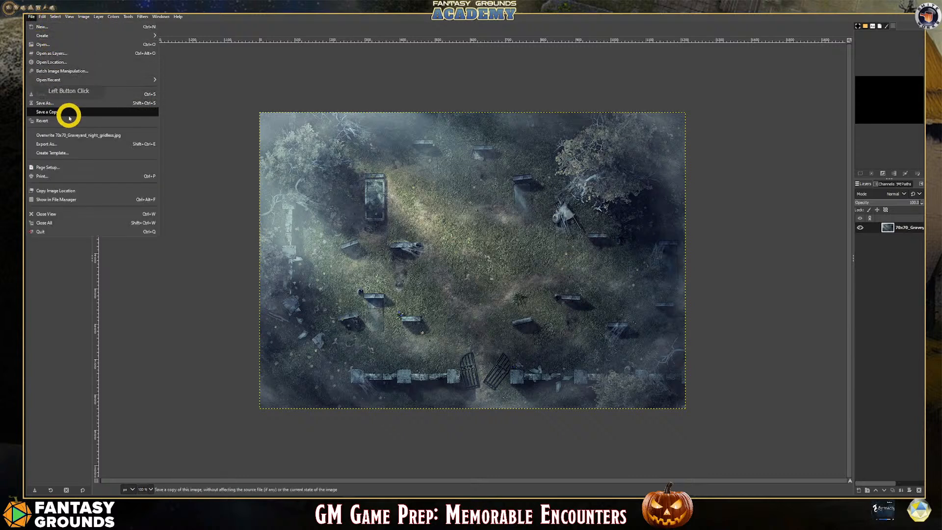
left_click(63, 144)
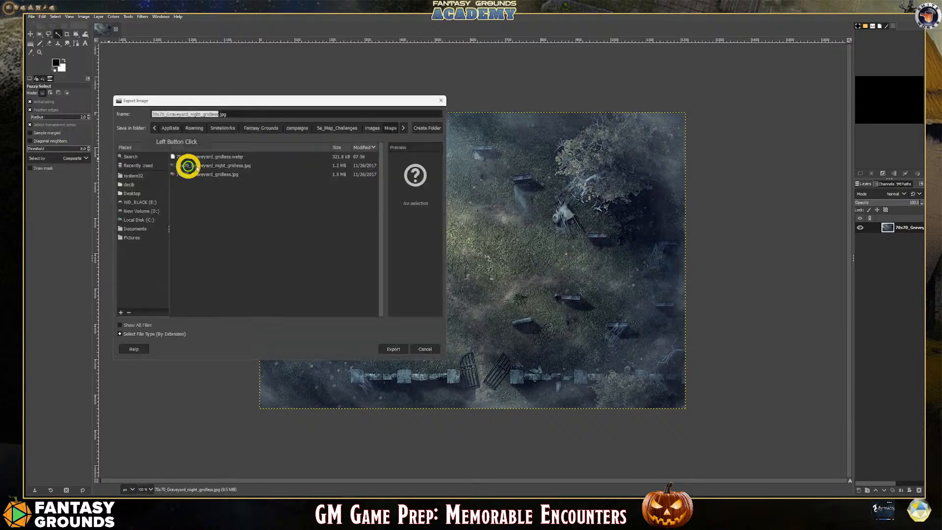
left_click(240, 116)
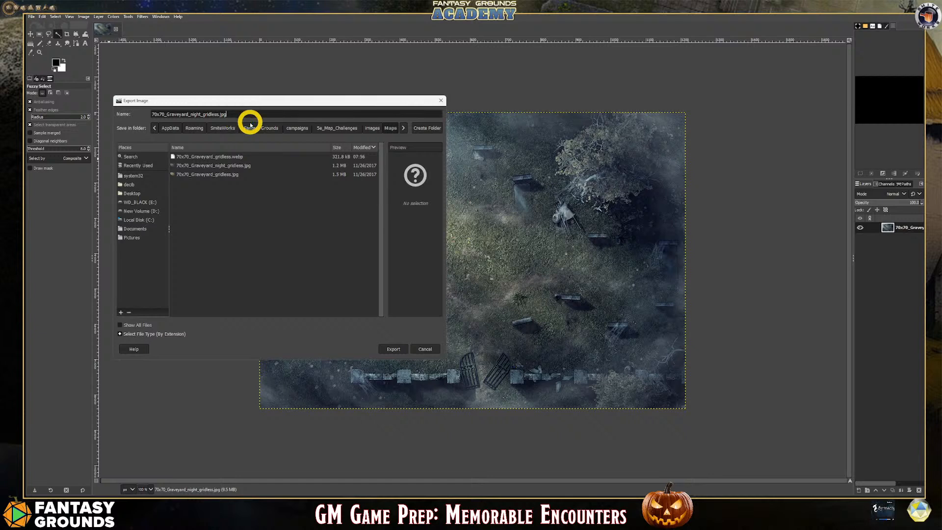
key("BackSpace")
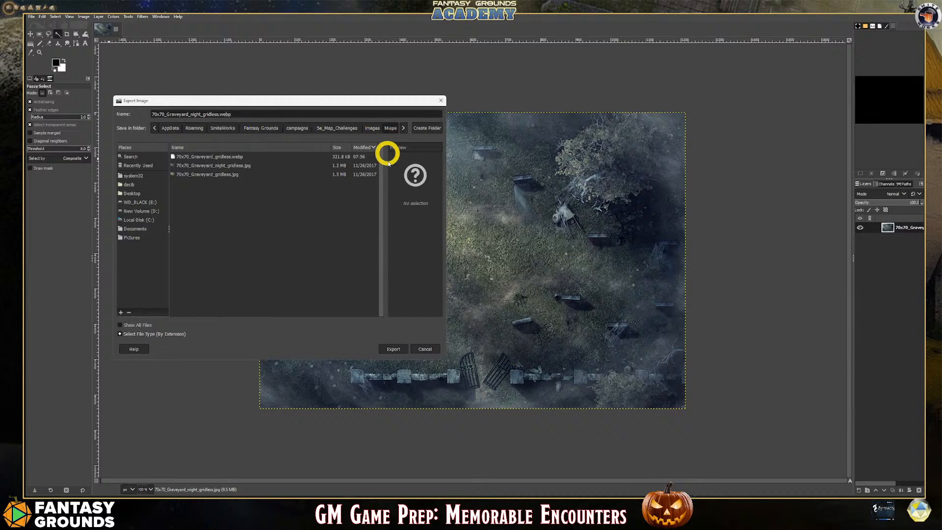
left_click(391, 349)
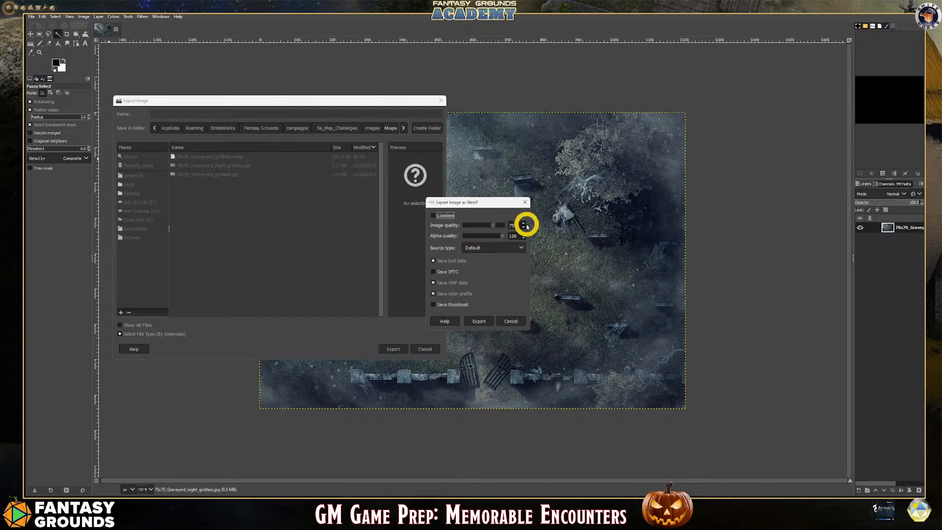
left_click(483, 319)
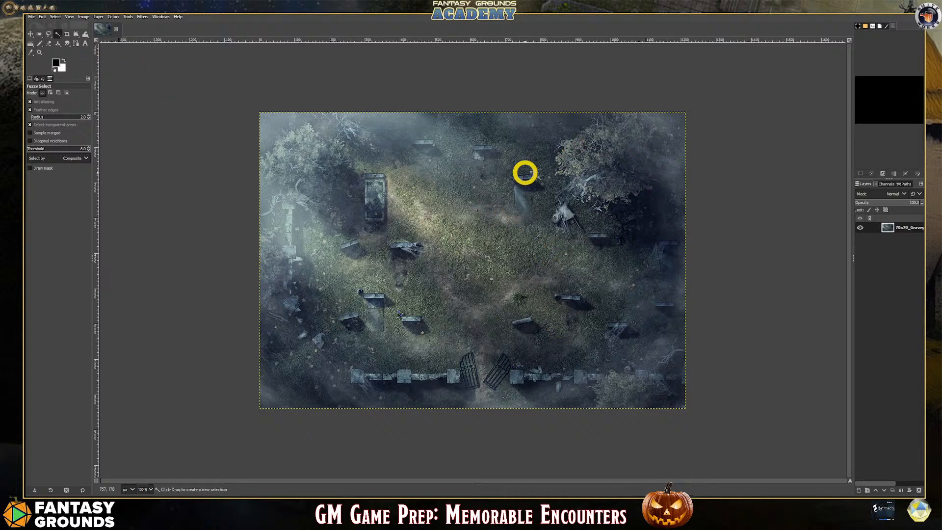
left_click(117, 31)
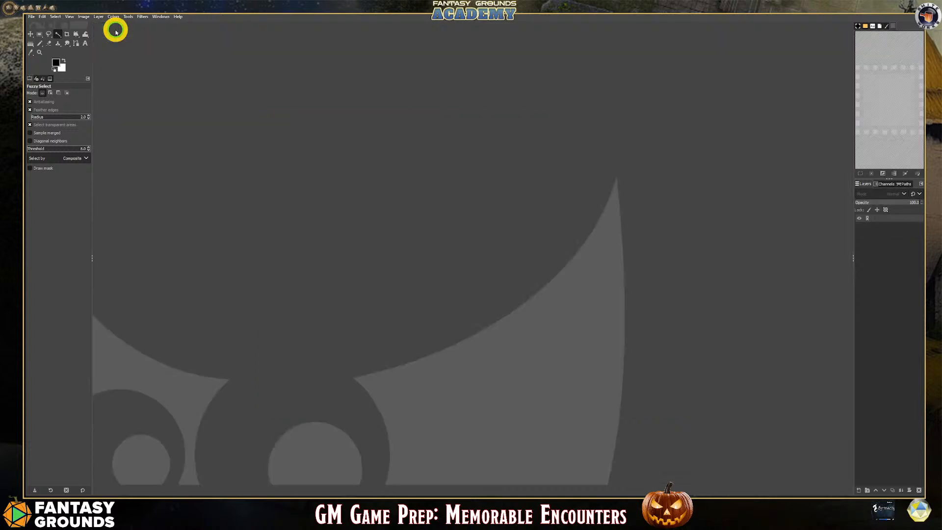
Minimize GIMP and compare the file sizes of the JPG and WebP graveyard maps in the Maps folder's Details view
left_click(261, 75)
left_click(872, 9)
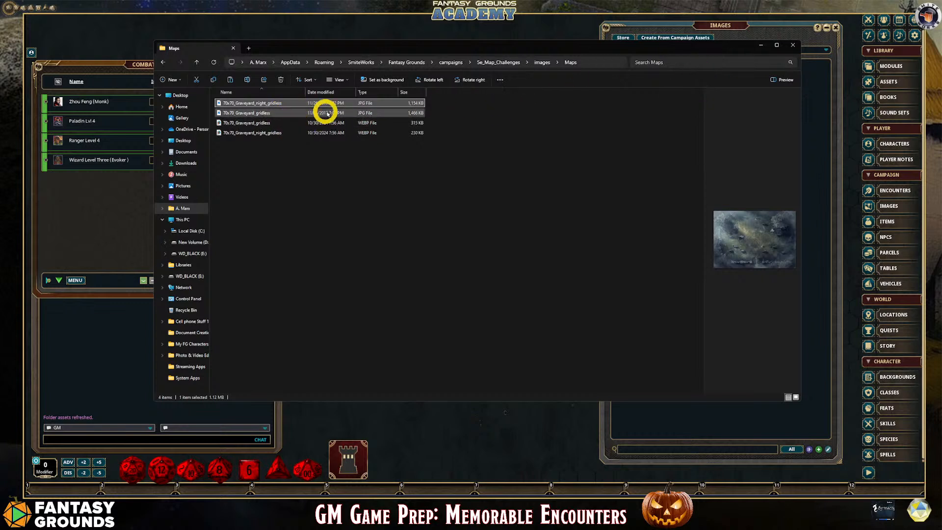
left_click(356, 114)
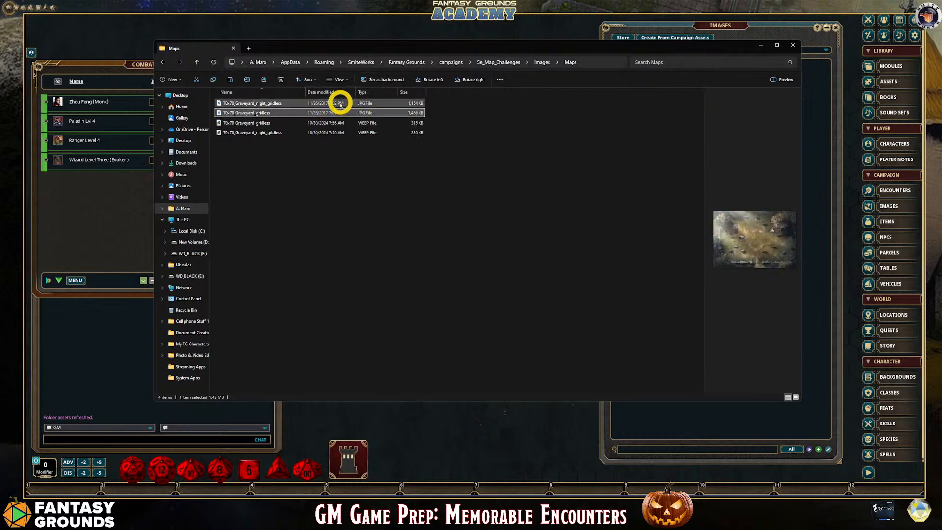
left_click(343, 103, "ctrl")
left_click(450, 131)
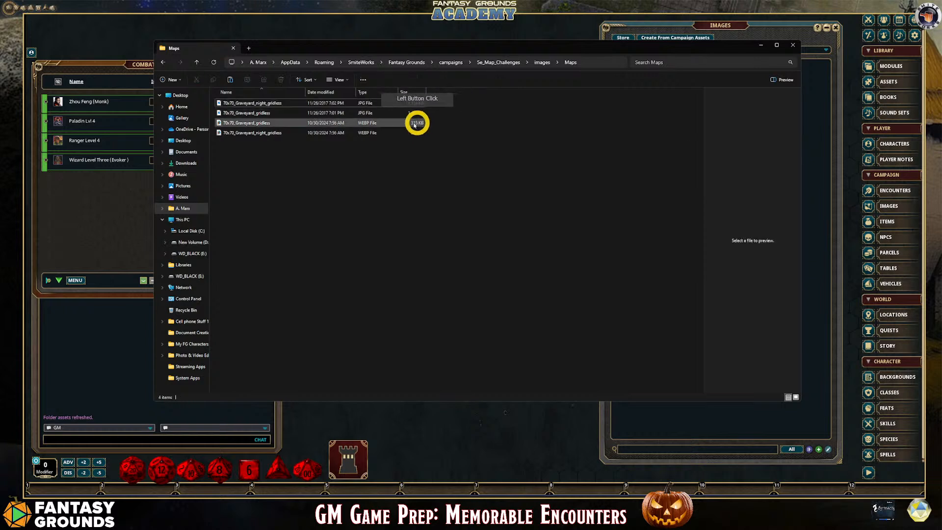
scroll(433, 147, "up", 2)
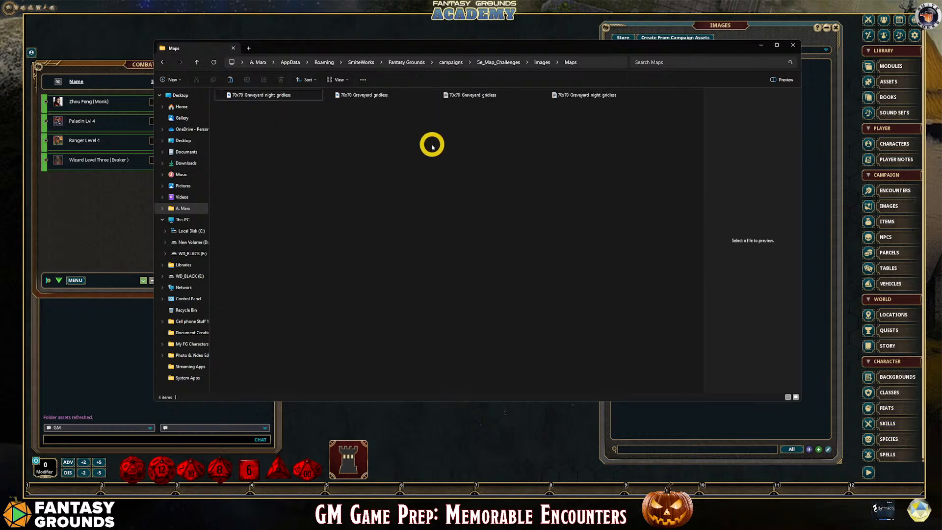
scroll(432, 145, "up", 4)
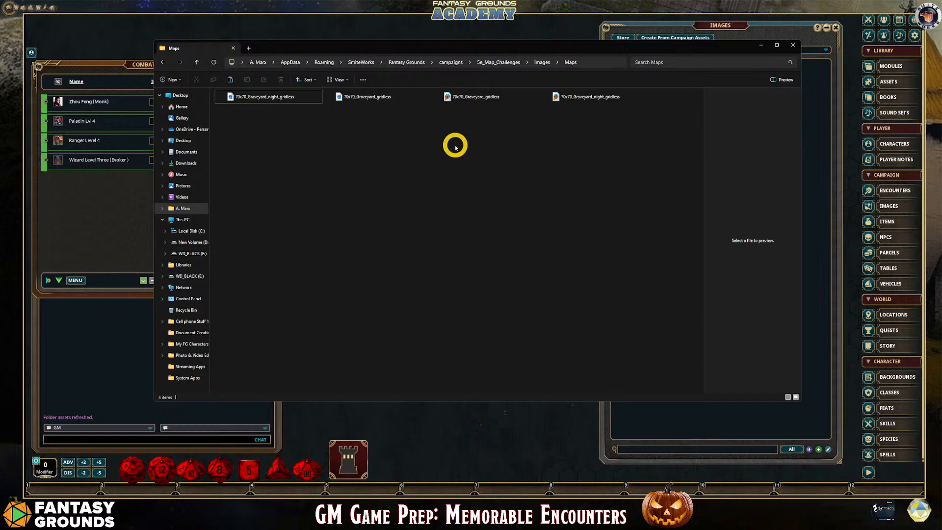
left_click(339, 79)
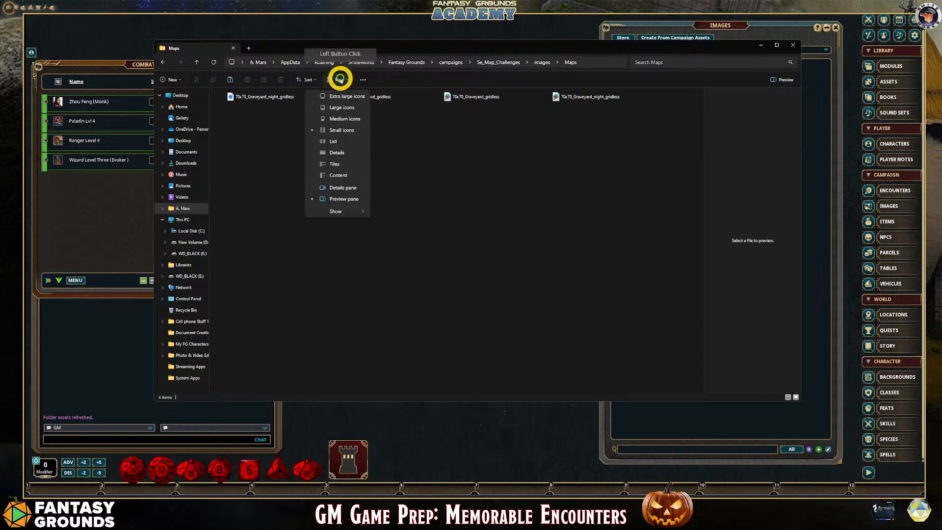
left_click(350, 152)
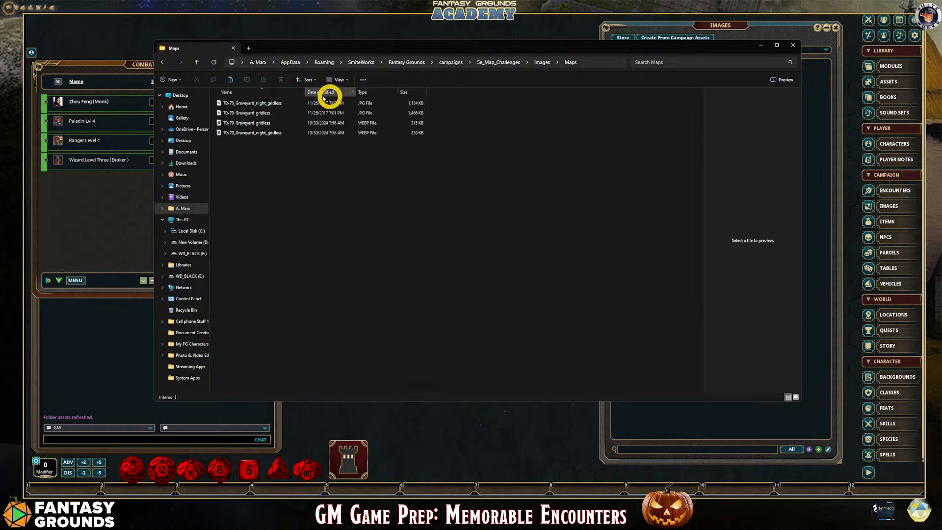
Delete the two original graveyard JPG files from the Maps folder and close the folder window
left_click(277, 107)
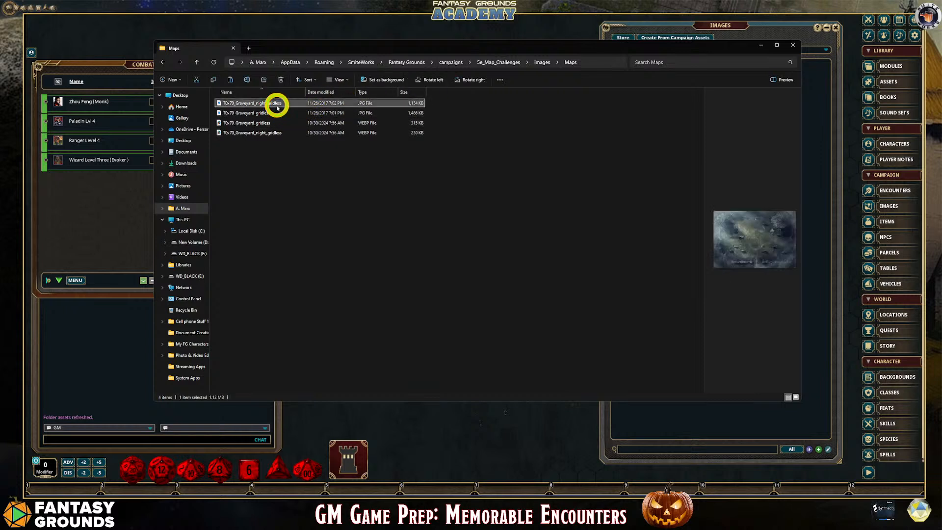
left_click(290, 114, "ctrl")
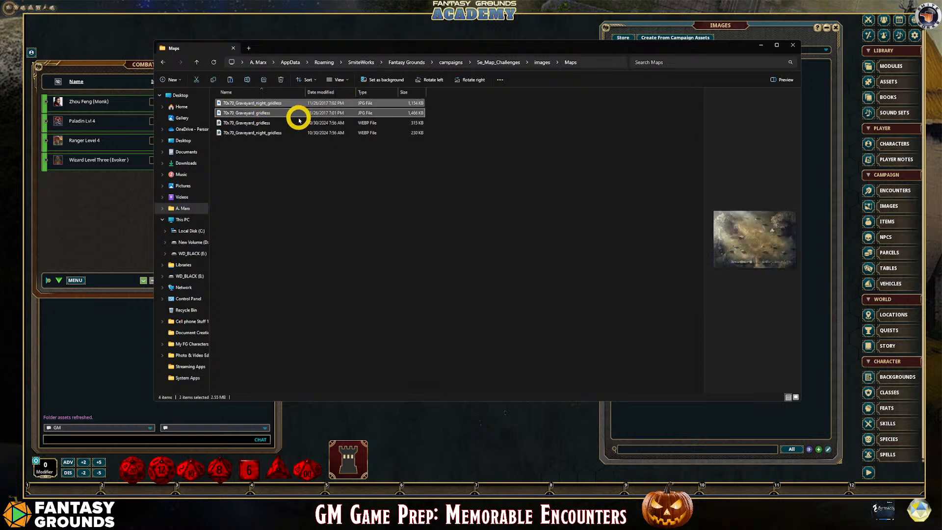
key("Delete")
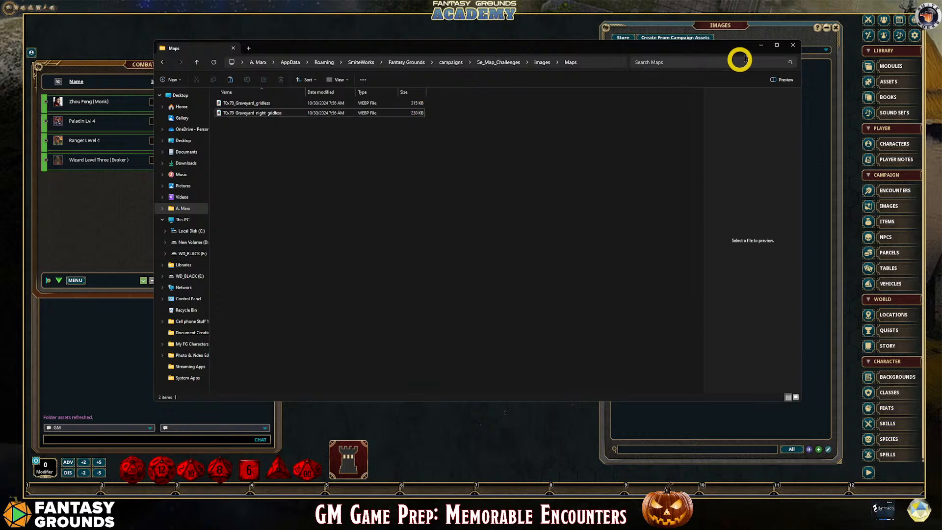
left_click(792, 48)
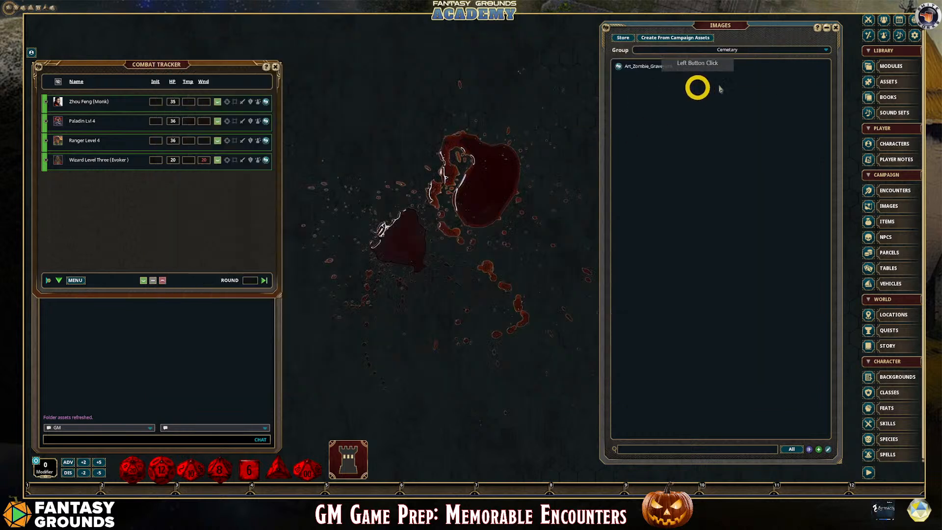
Refresh the folder assets in Fantasy Grounds' Assets window and open the campaign's Maps image folder
left_click(888, 82)
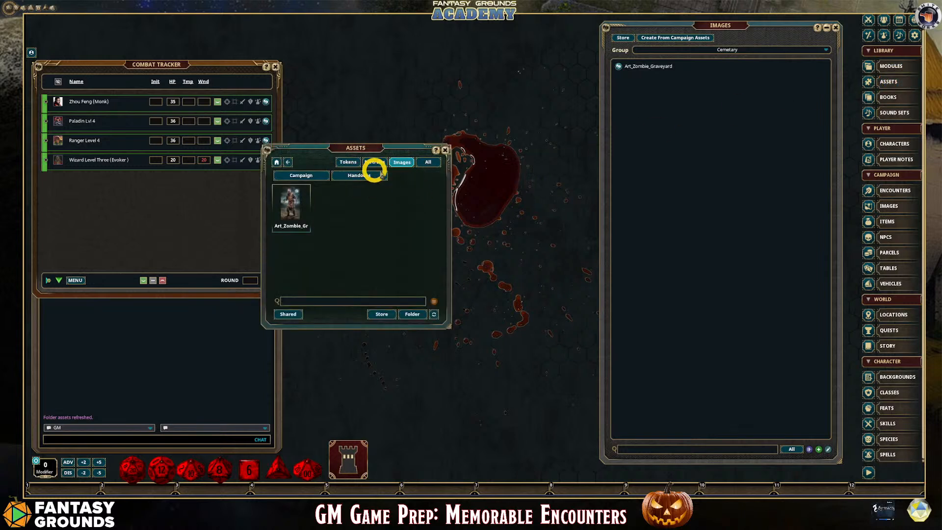
left_click(433, 314)
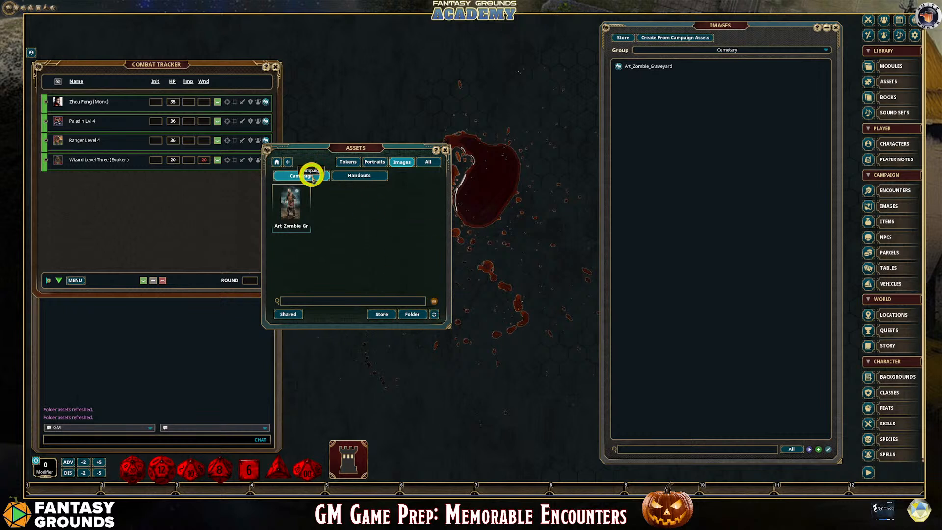
left_click(312, 177)
left_click(337, 204)
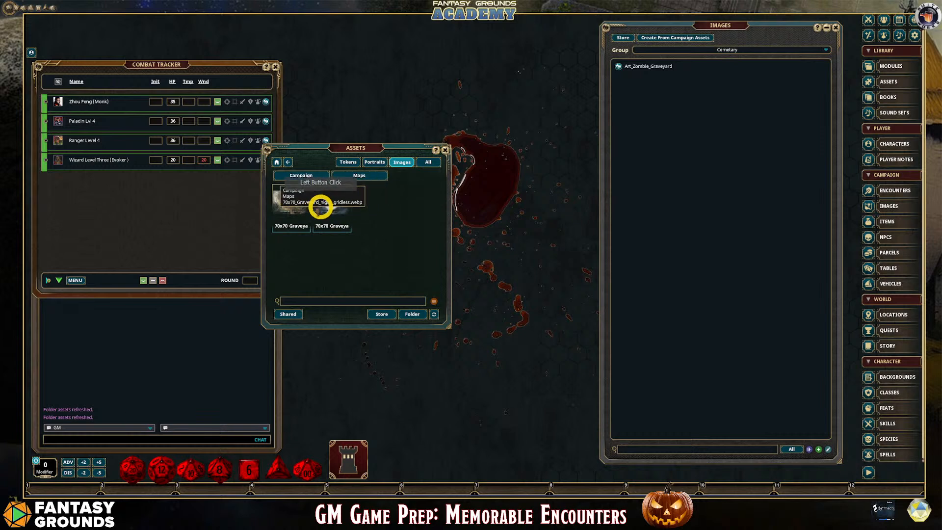
Preview the day graveyard map asset, close the preview, and place the Images window beside the Assets window
left_click(294, 204)
left_click_drag(357, 147, 308, 123)
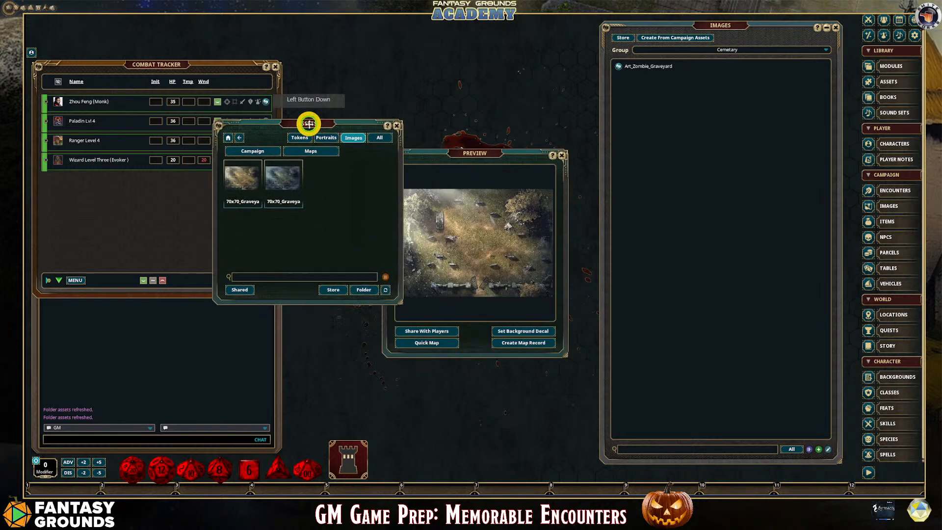
left_click_drag(473, 151, 512, 116)
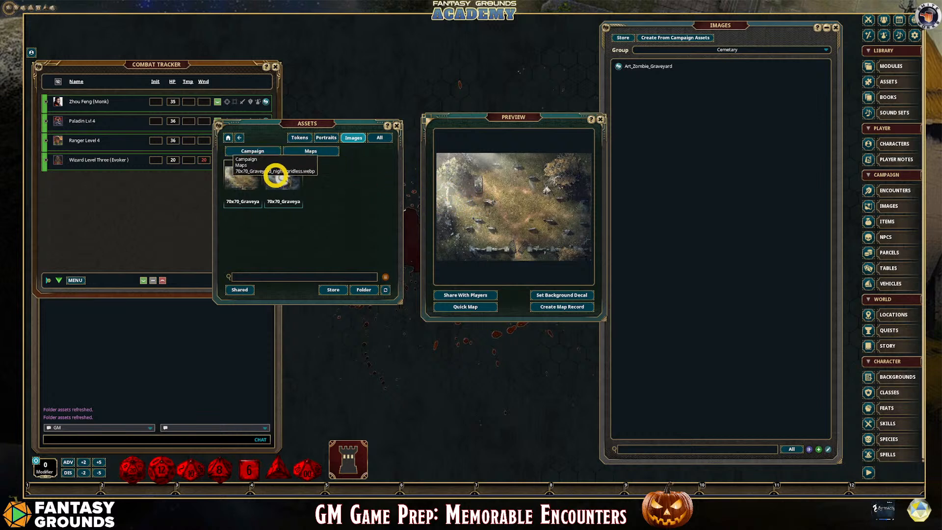
left_click(599, 120)
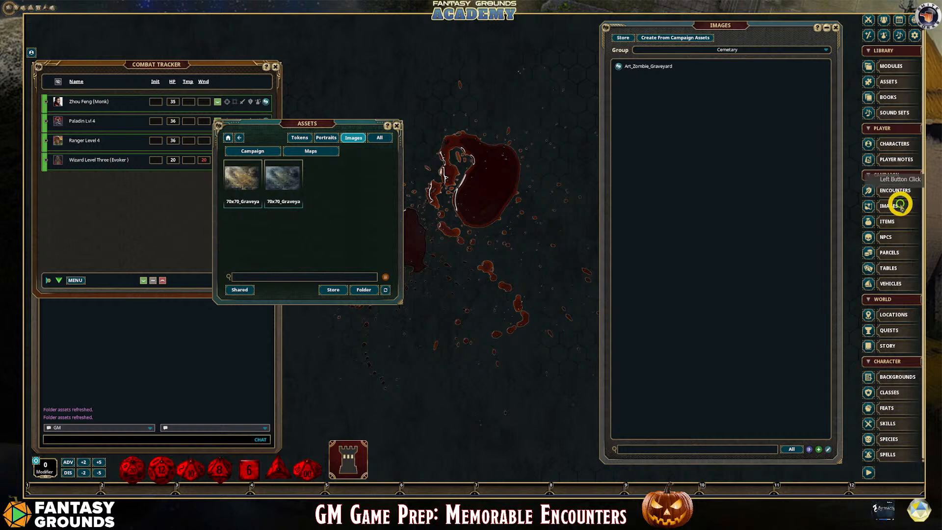
left_click(716, 27)
left_click_drag(717, 28, 545, 25)
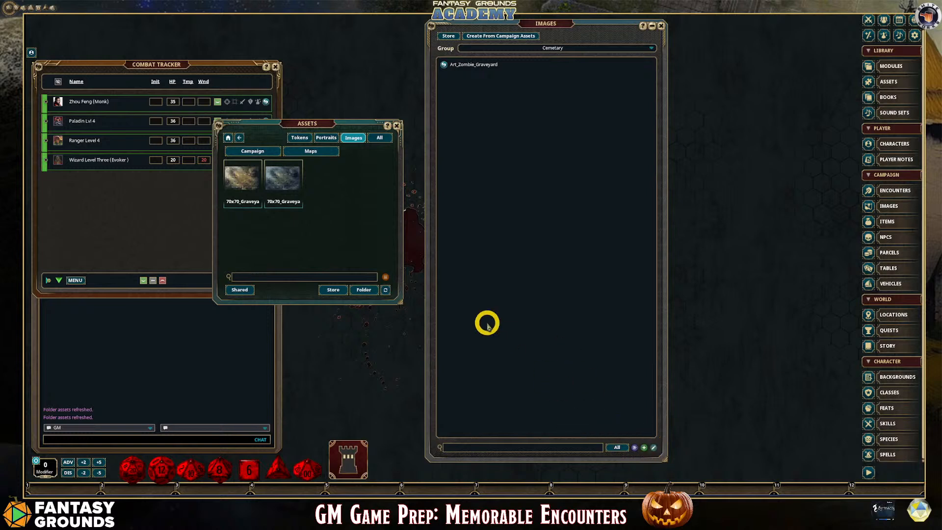
Add the day and night graveyard map assets to the Cemetary image group, and close both image windows and the Assets window
left_click_drag(250, 172, 466, 106)
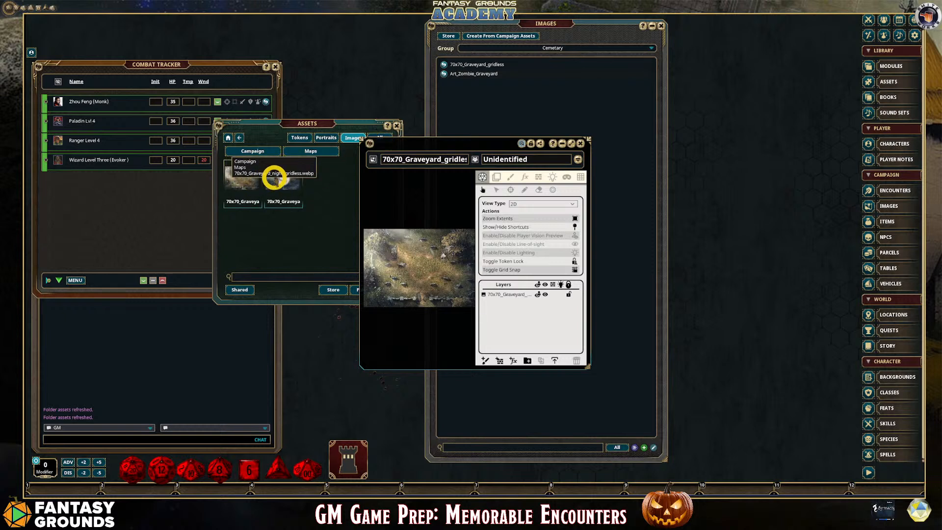
left_click_drag(274, 177, 486, 110)
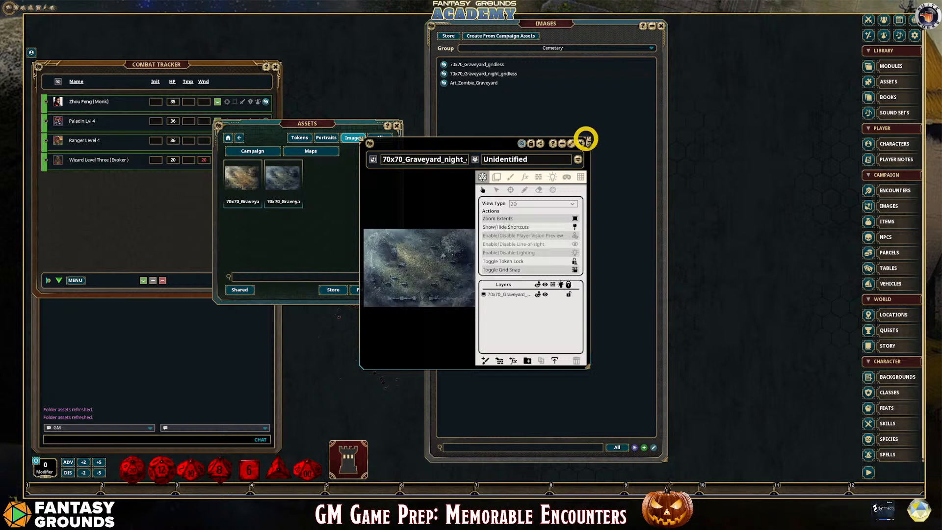
left_click(580, 143)
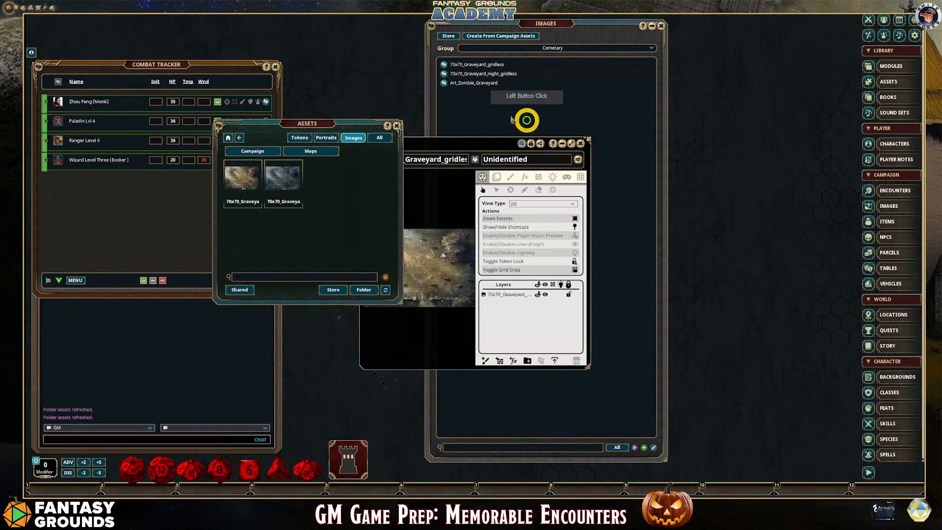
left_click(580, 143)
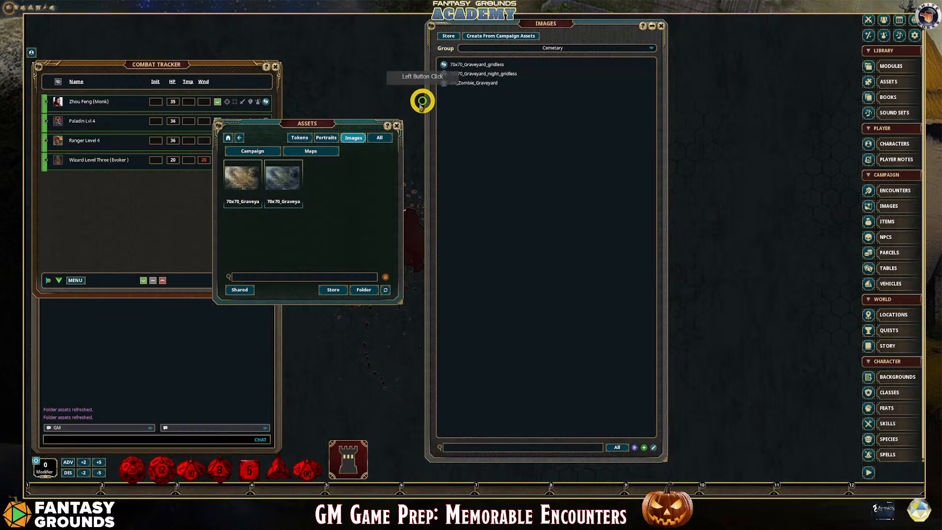
left_click(396, 125)
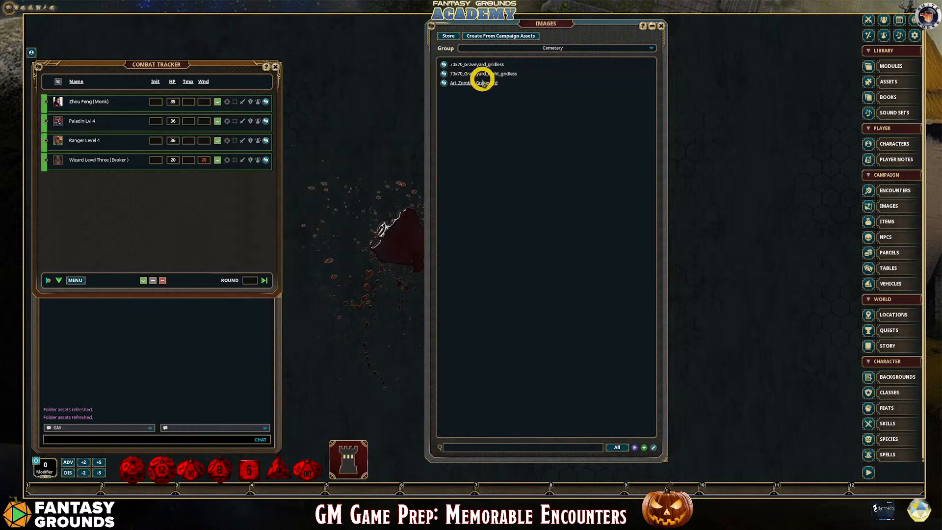
Open the day graveyard image, rename it map_70x70_Graveyard_gridless, and close it
left_click(443, 65)
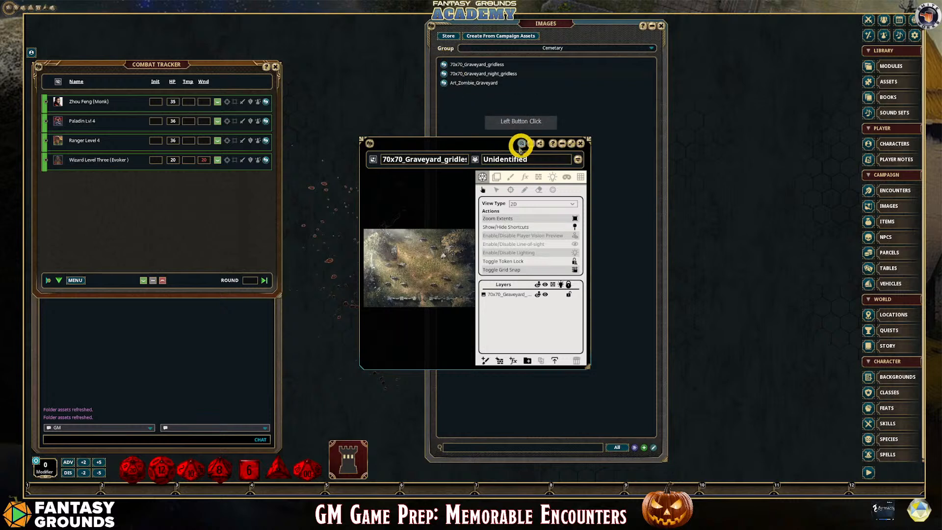
left_click(399, 165)
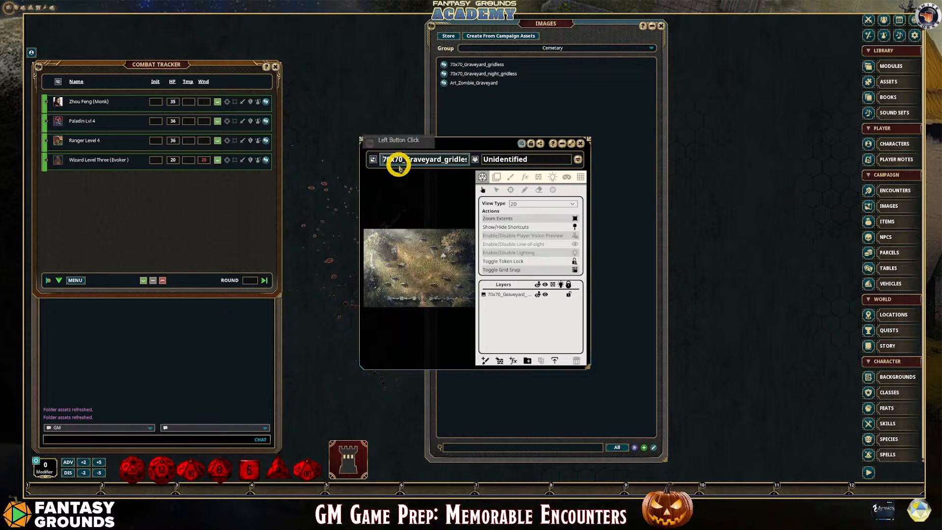
type("map_")
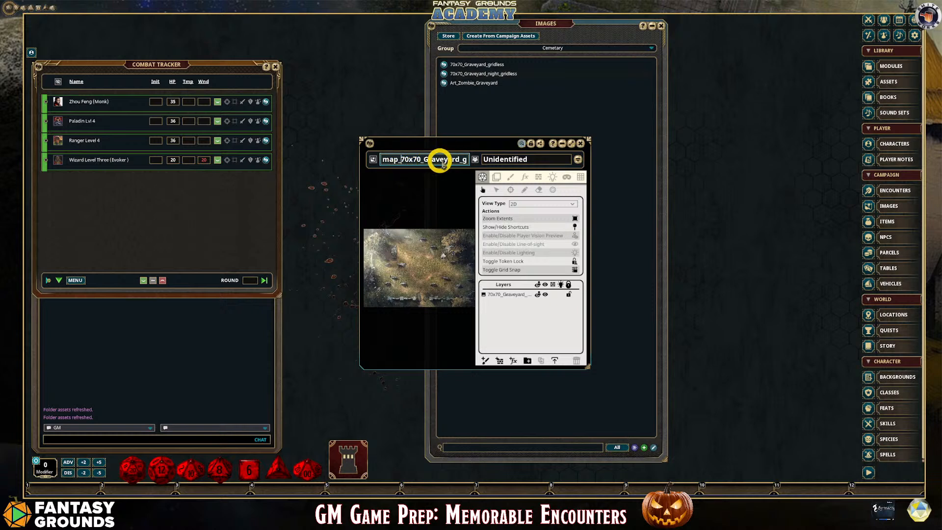
left_click(580, 144)
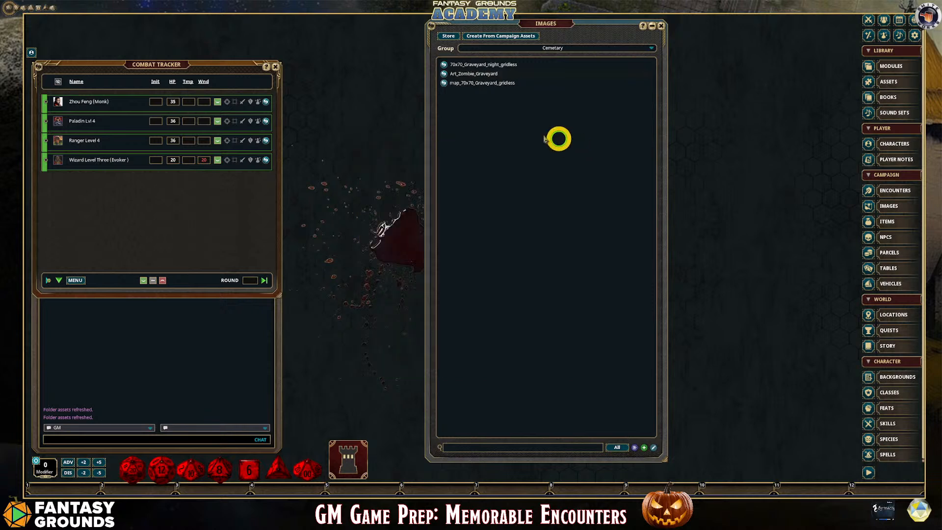
Open the night graveyard image, rename it map_70x70_Graveyard_night_gridless, and close it
left_click(443, 64)
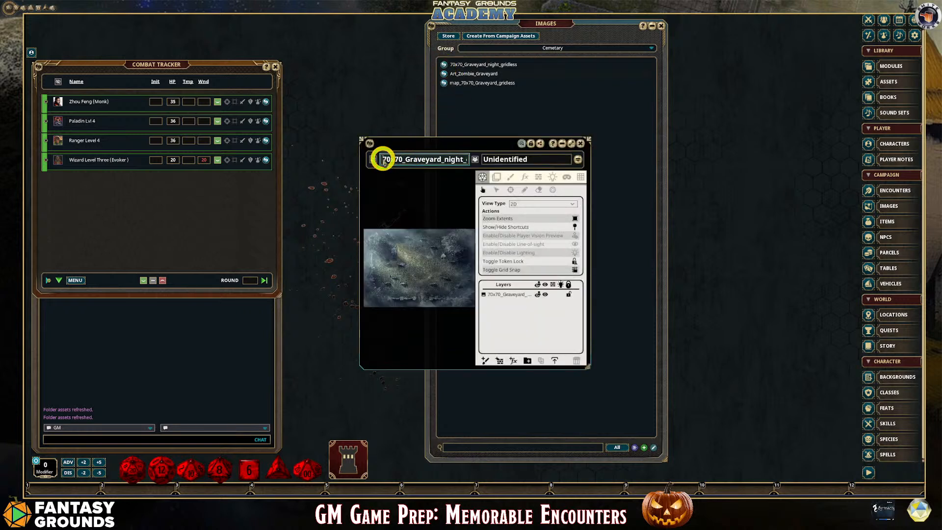
left_click(402, 163)
type("map_")
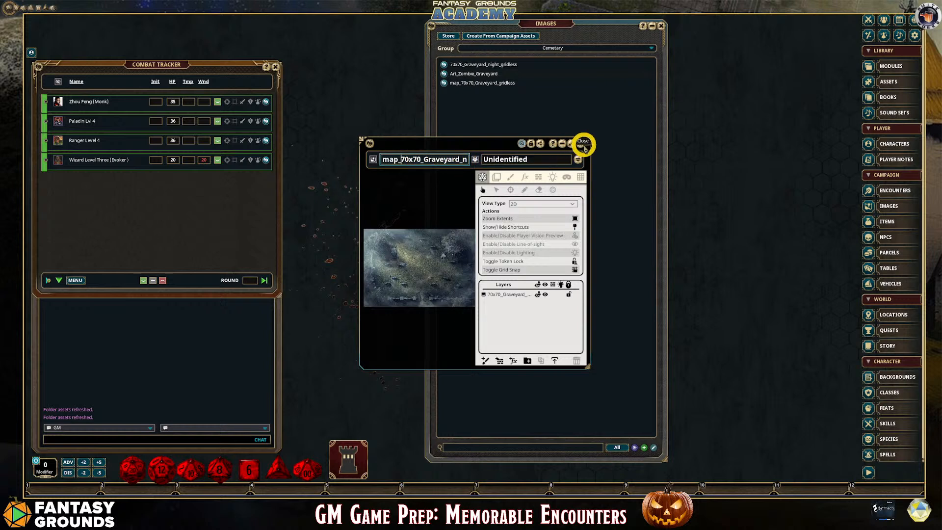
left_click(580, 144)
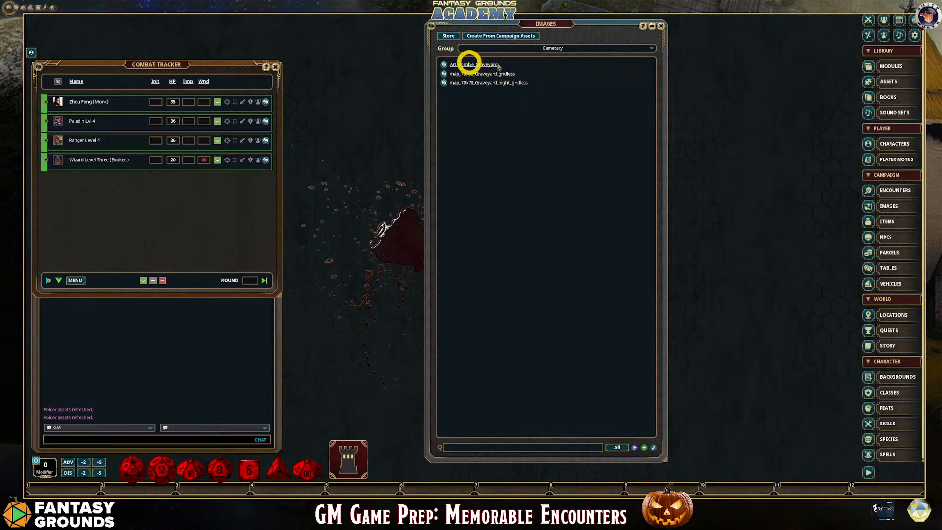
left_click(442, 83)
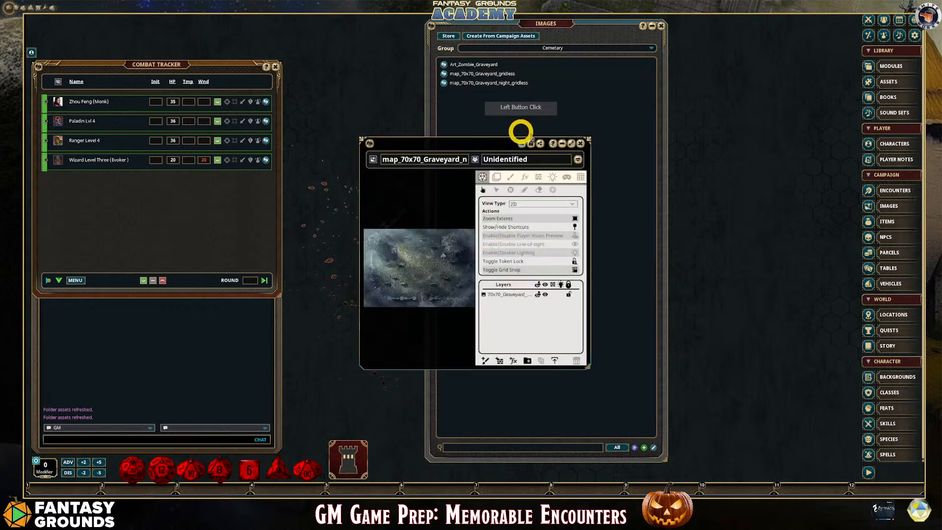
left_click(661, 26)
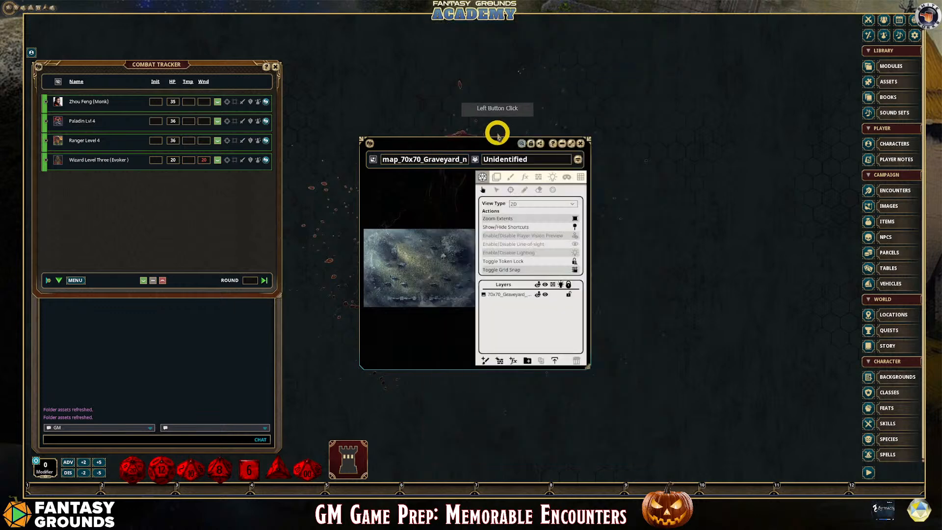
left_click_drag(479, 144, 435, 36)
left_click(537, 35)
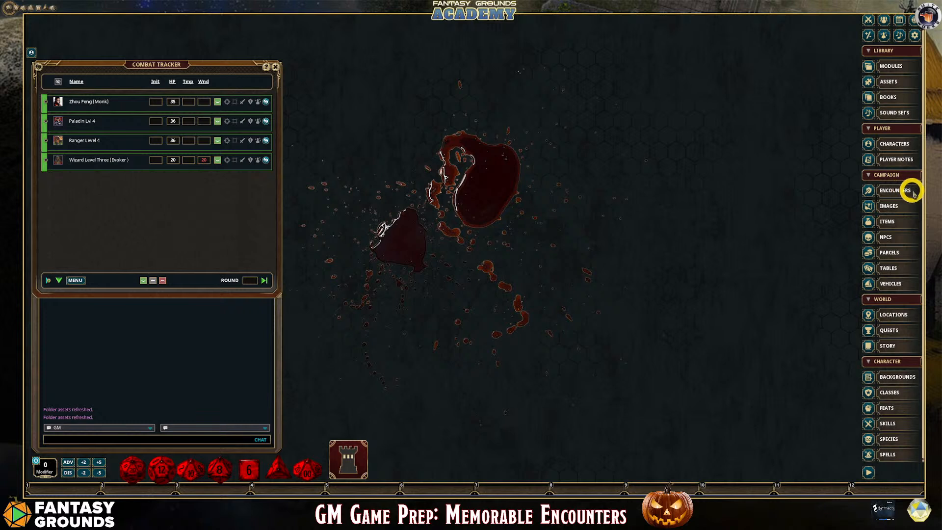
Open the map_70x70_Graveyard_gridless image, close the Images list, and enlarge the map's window beside the Combat Tracker
left_click(901, 208)
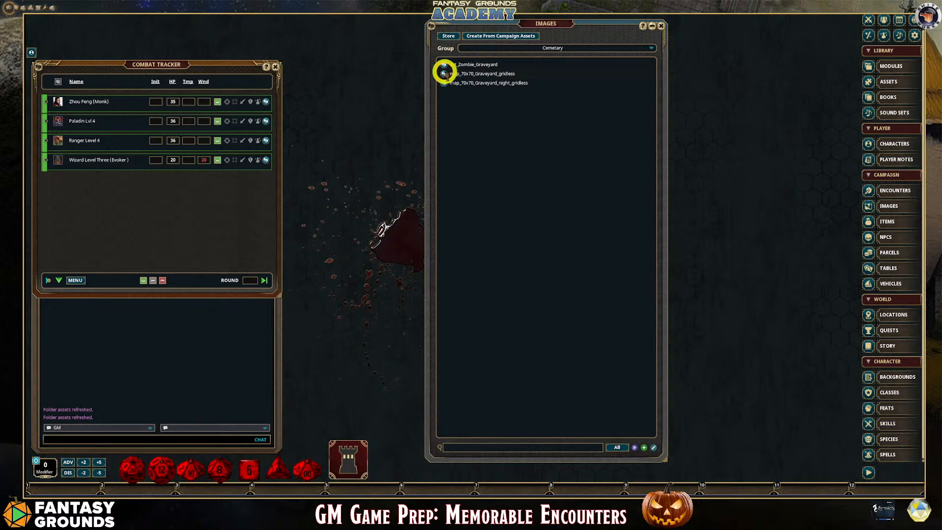
left_click(444, 73)
left_click(660, 26)
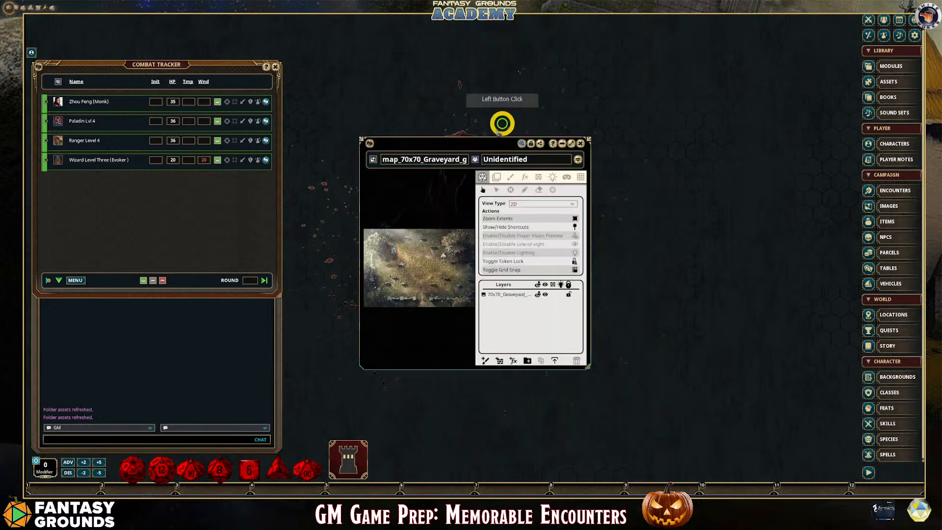
left_click_drag(443, 143, 388, 27)
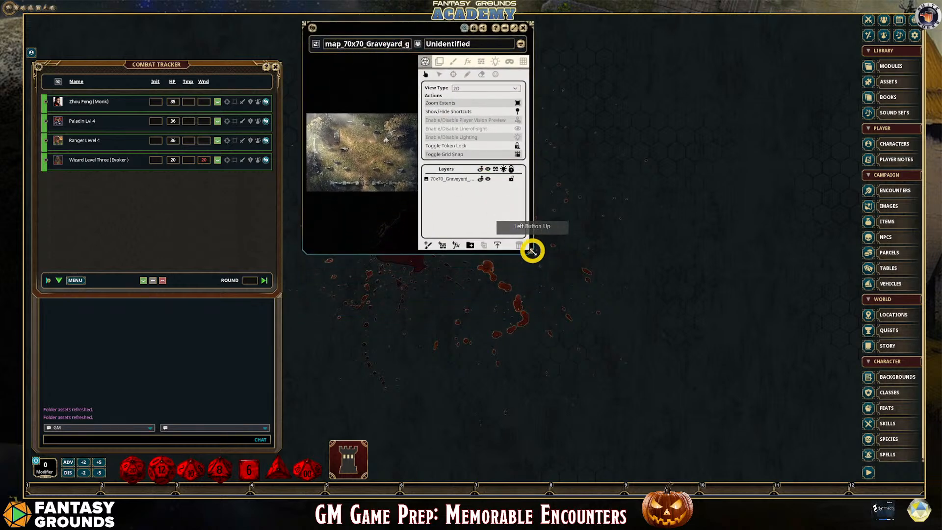
left_click_drag(531, 251, 789, 396)
scroll(524, 260, "up", 3)
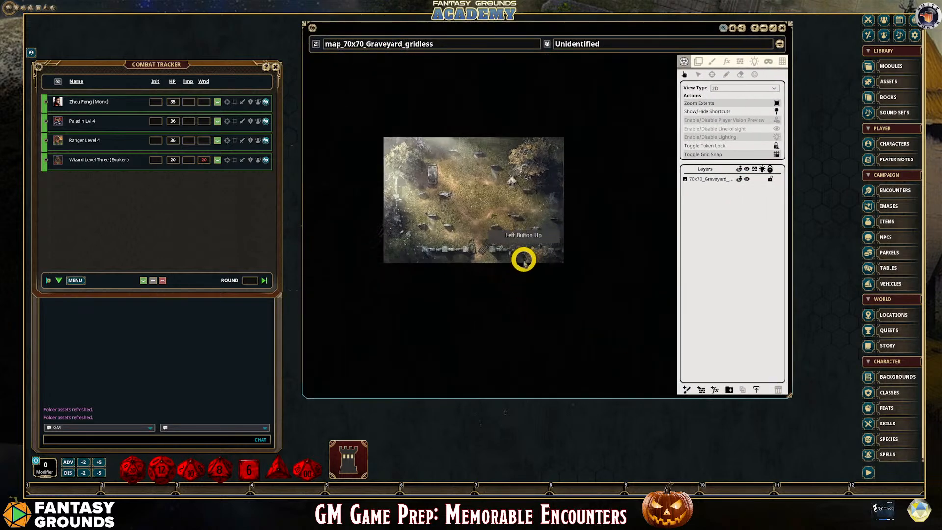
scroll(481, 228, "up", 3)
scroll(481, 228, "down", 2)
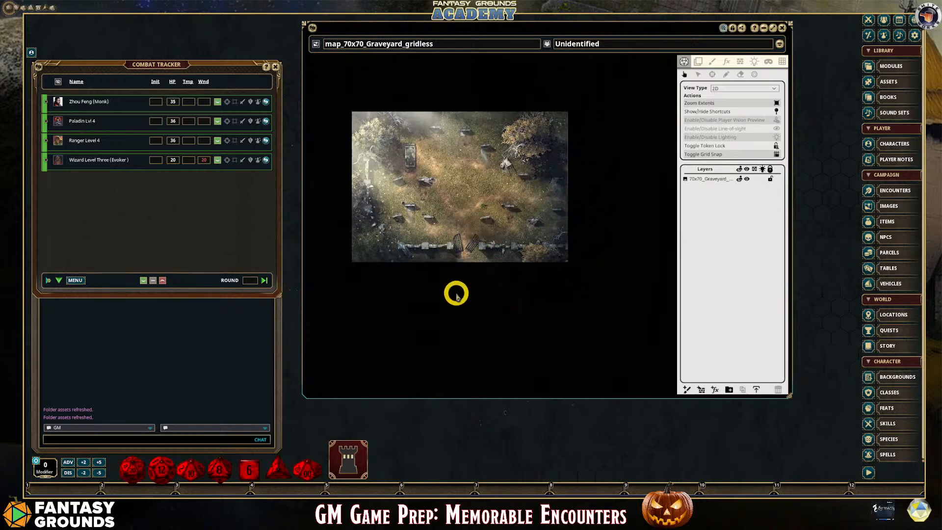
scroll(363, 215, "up", 2)
scroll(470, 173, "down", 1)
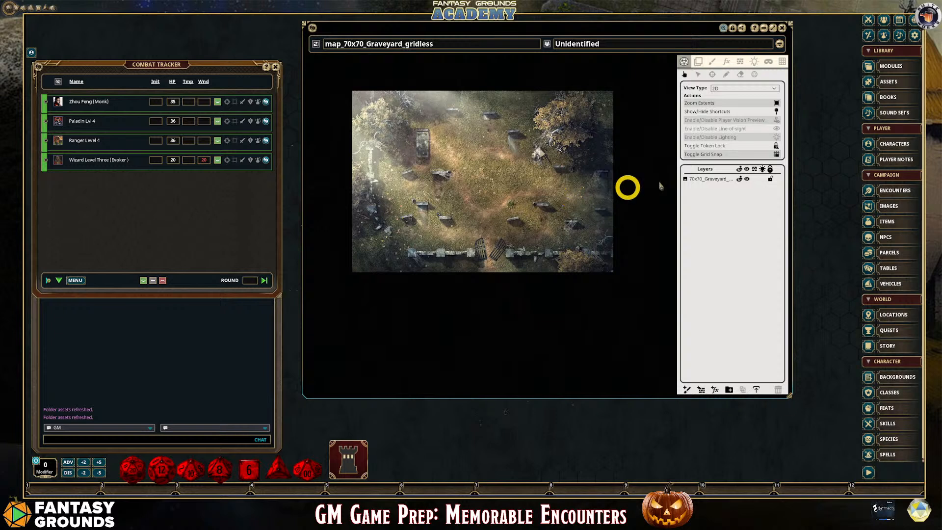
Select the graveyard layer, expand the map window to the full desktop background, and close the Combat Tracker
left_click(699, 179)
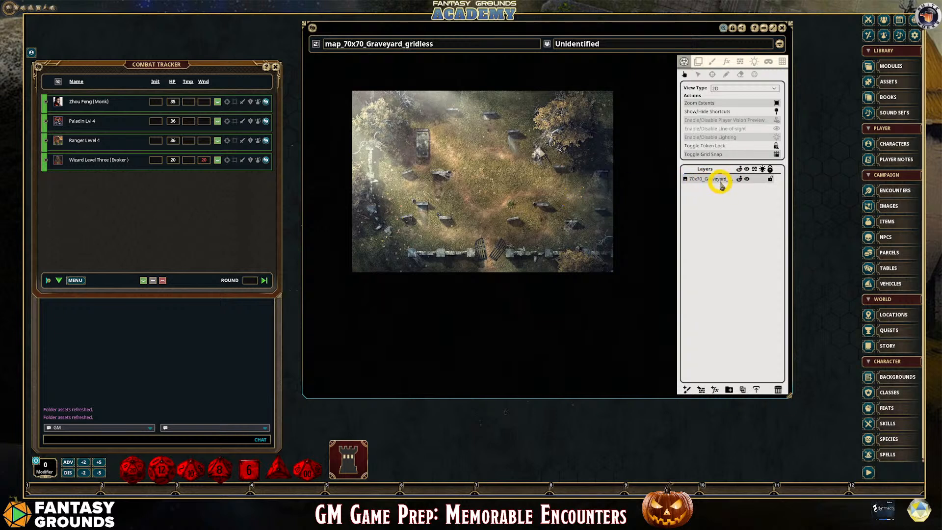
left_click(773, 29)
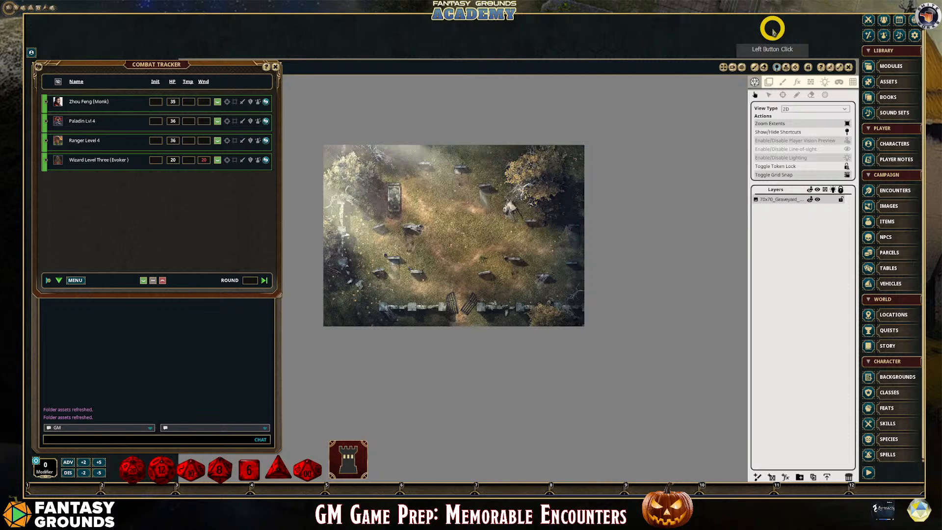
left_click(838, 67)
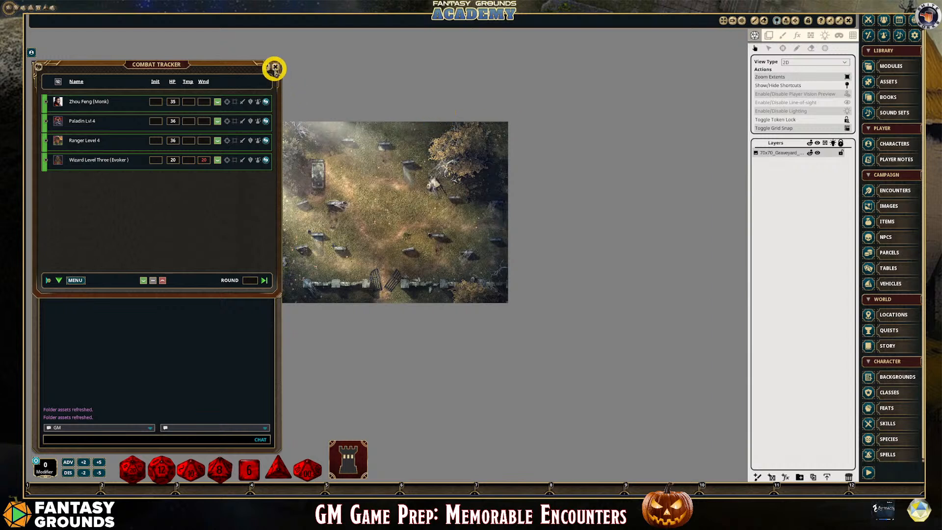
left_click(275, 67)
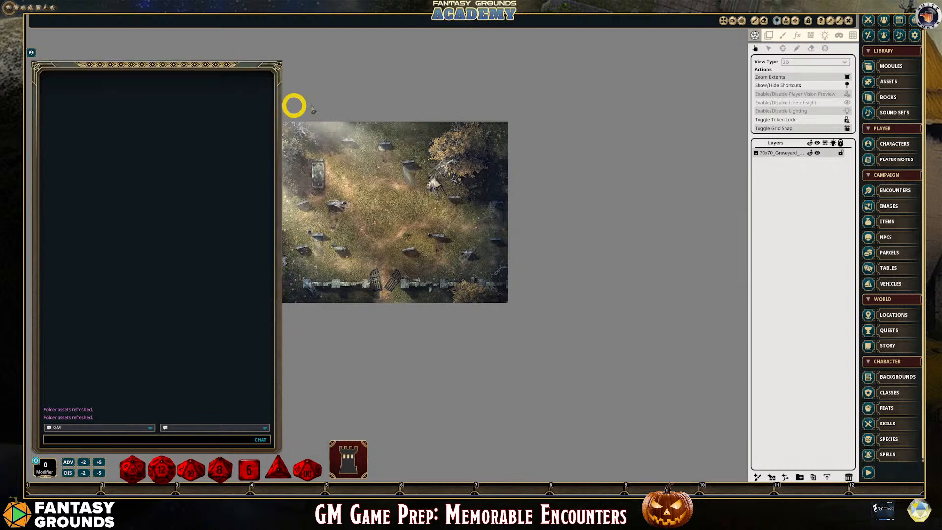
Enlarge the graveyard map to fill the background view, leaving a slight margin around it
right_click(394, 99)
left_click(425, 97)
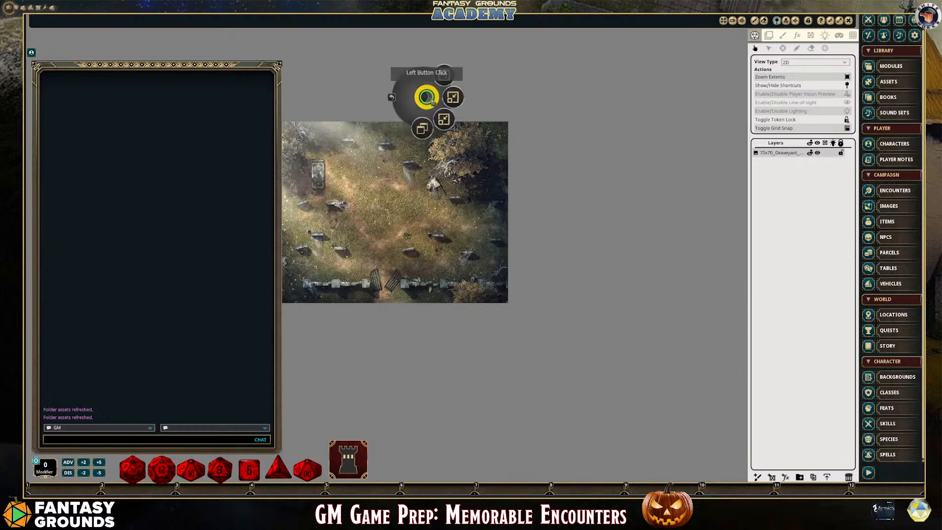
left_click(452, 96)
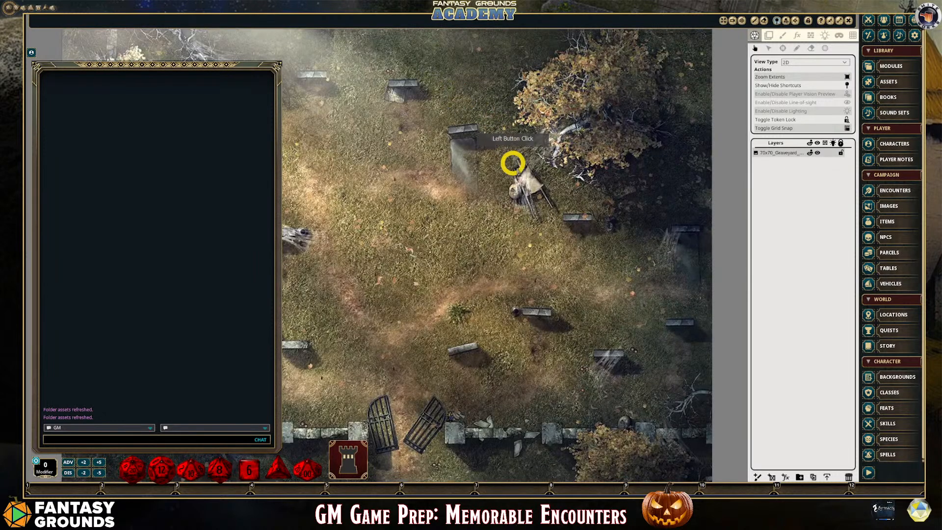
scroll(516, 169, "down", 1)
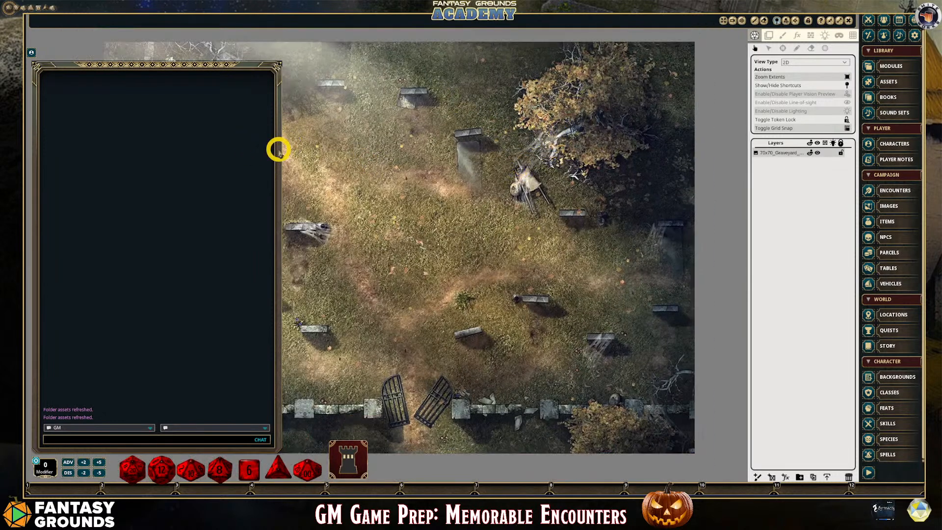
Show the map's navigation panel and use it to pan and zoom until the whole graveyard sits clear of the chat window
left_click(795, 21)
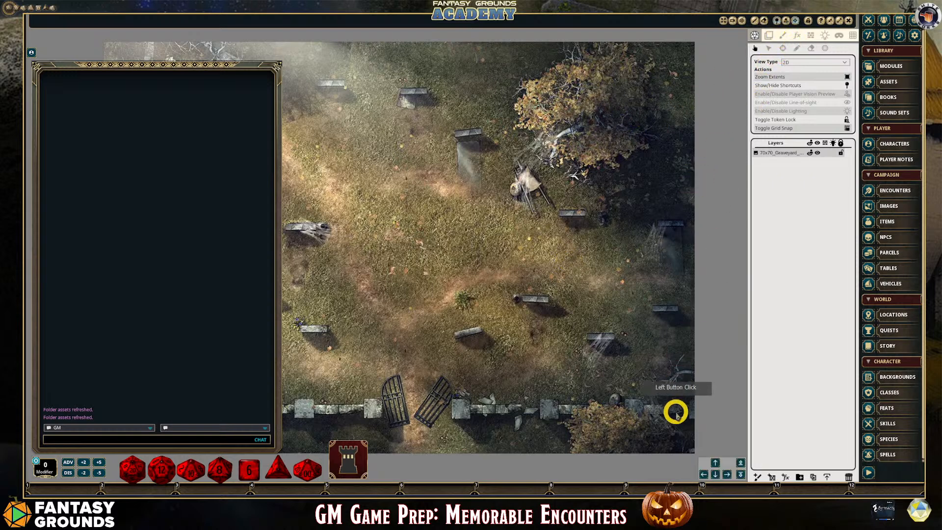
left_click(703, 473)
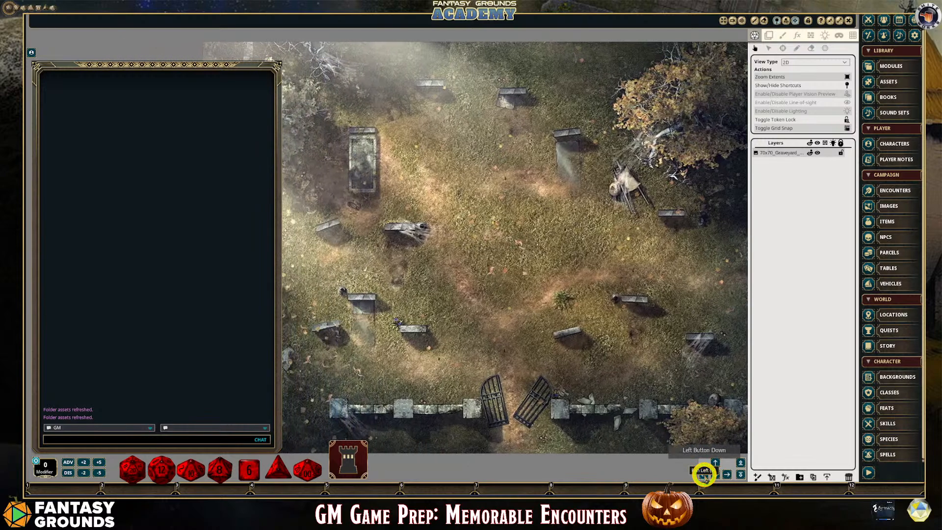
scroll(693, 414, "down", 4)
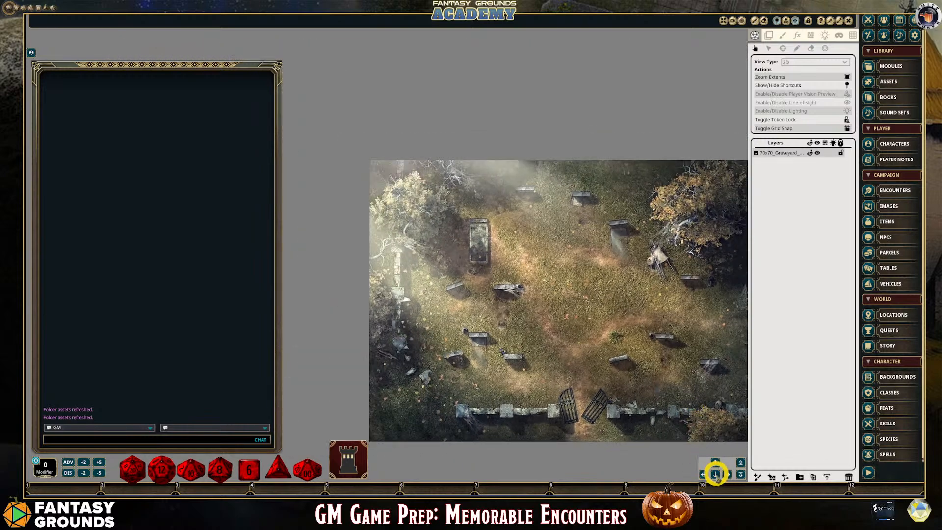
left_click(741, 474)
left_click(739, 465)
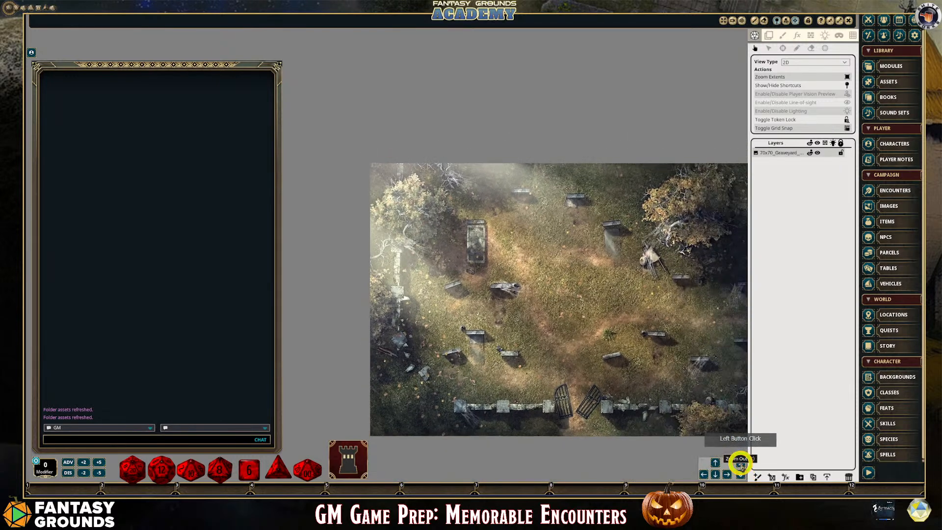
left_click(705, 474)
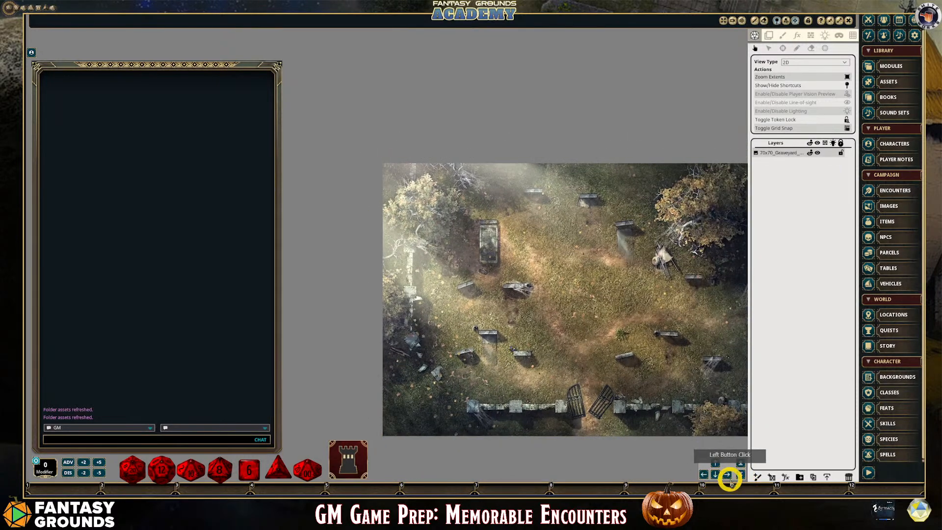
left_click(727, 474)
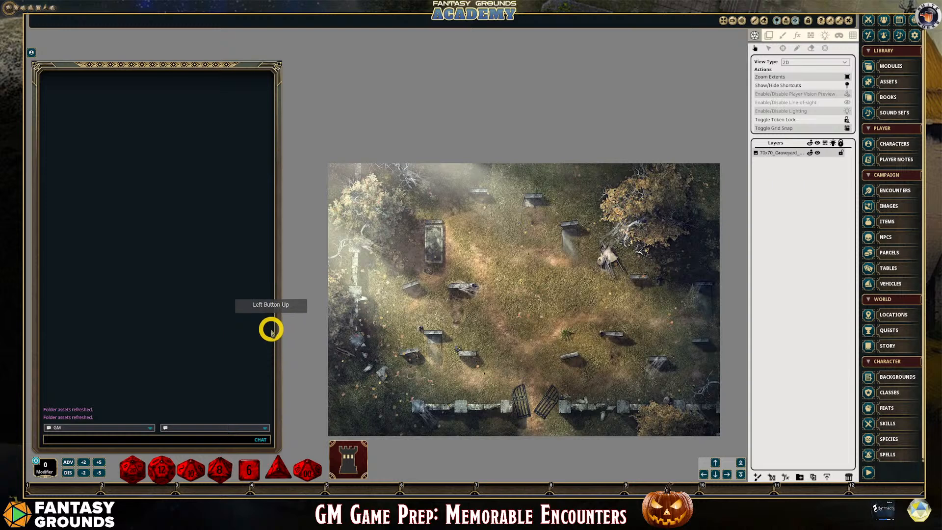
Narrow the chat window to roughly two thirds of its width to free space beside the map
right_click(272, 327)
left_click_drag(279, 316, 189, 310)
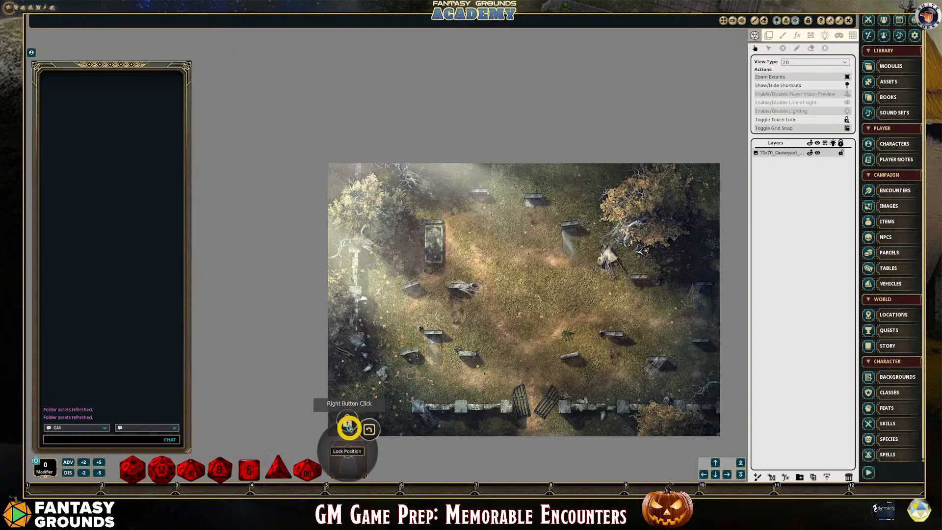
Move the dice tower from the lower edge of the map to just beside the lower end of the chat window
left_click(354, 447)
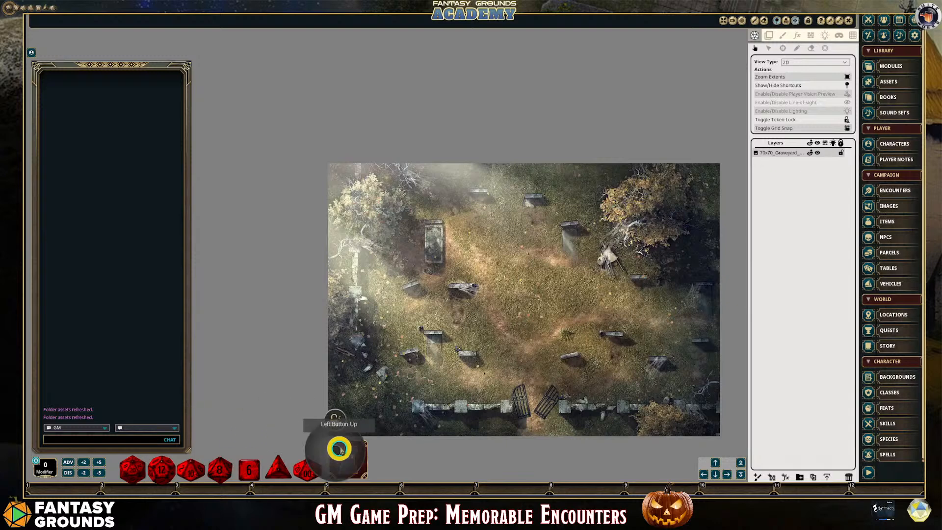
right_click(337, 430)
left_click_drag(343, 445, 215, 427)
Examine the tombstones, trees, cart and broken walls across the graveyard map to plan which features need line-of-sight shapes
scroll(429, 337, "up", 2)
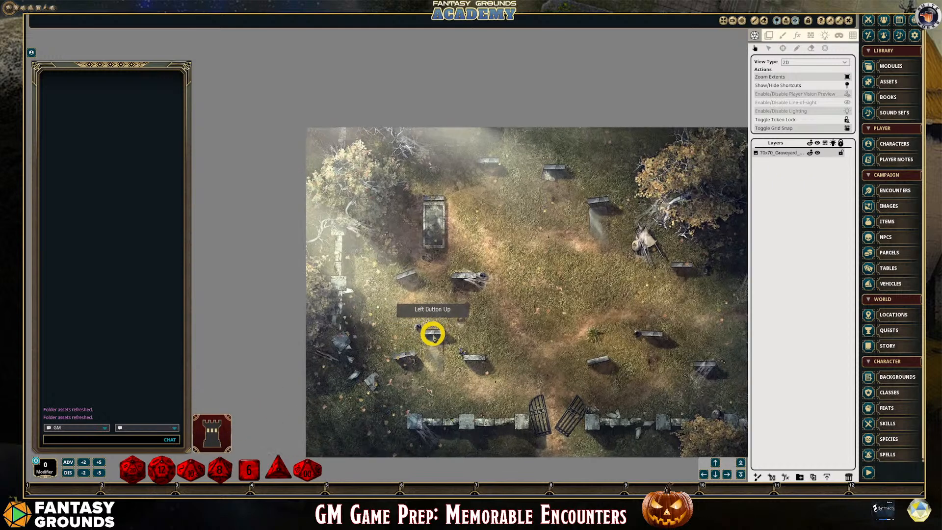
double_click(726, 474)
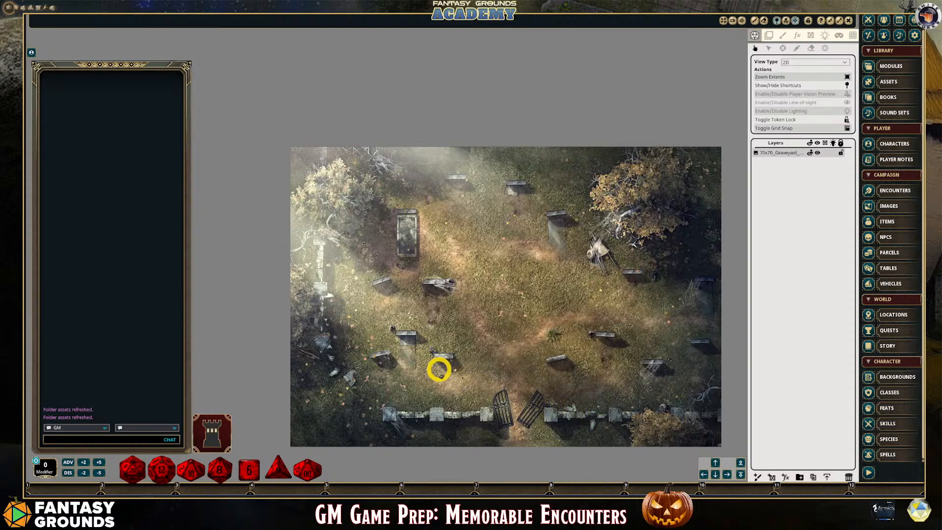
scroll(439, 370, "up", 1)
scroll(435, 363, "down", 1)
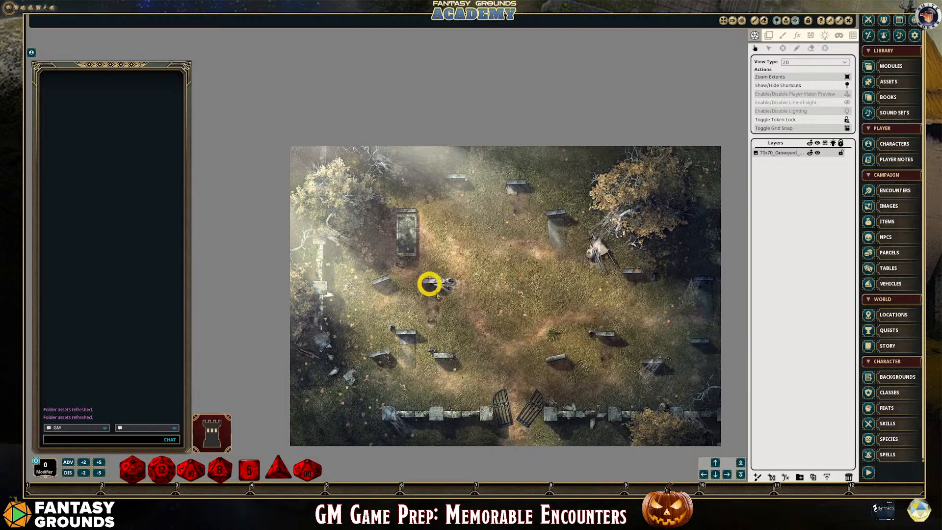
scroll(510, 353, "down", 1)
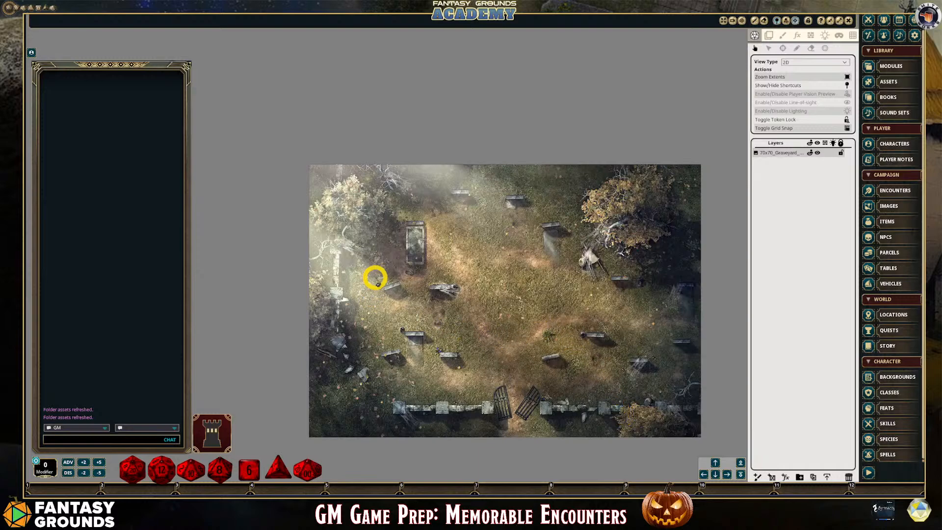
scroll(375, 279, "down", 1)
scroll(466, 216, "up", 2)
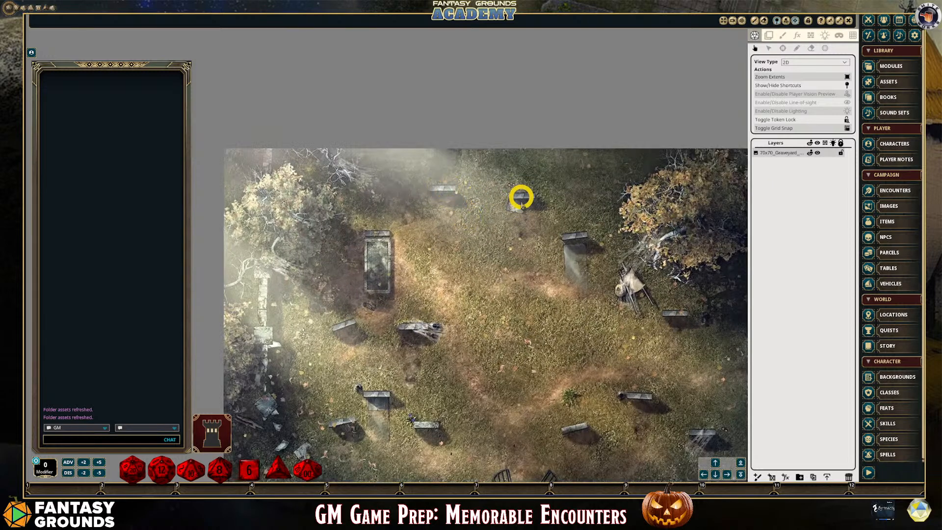
scroll(548, 266, "down", 1)
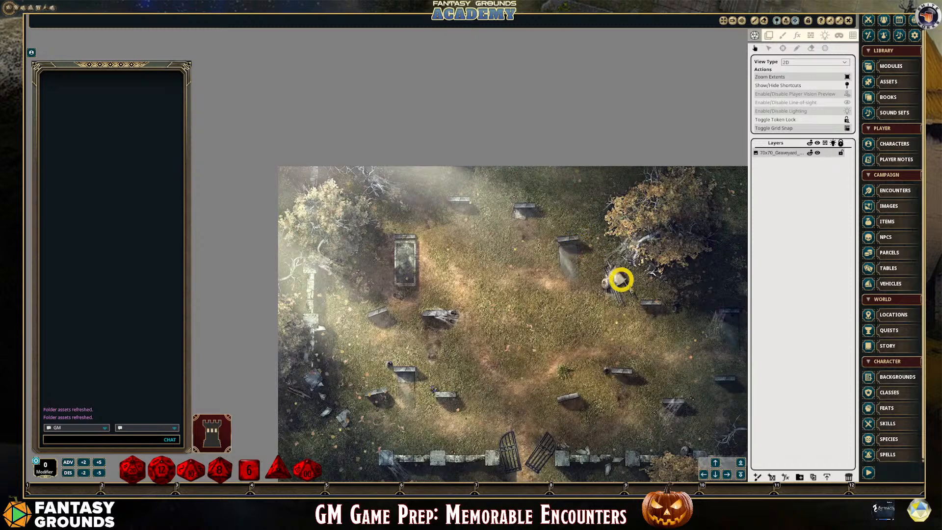
scroll(629, 322, "down", 1)
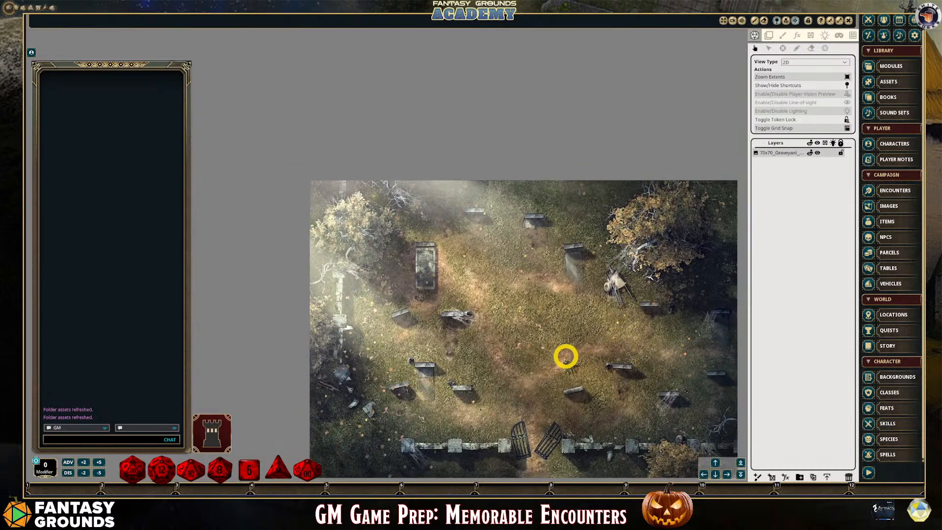
scroll(352, 393, "up", 1)
scroll(353, 392, "down", 2)
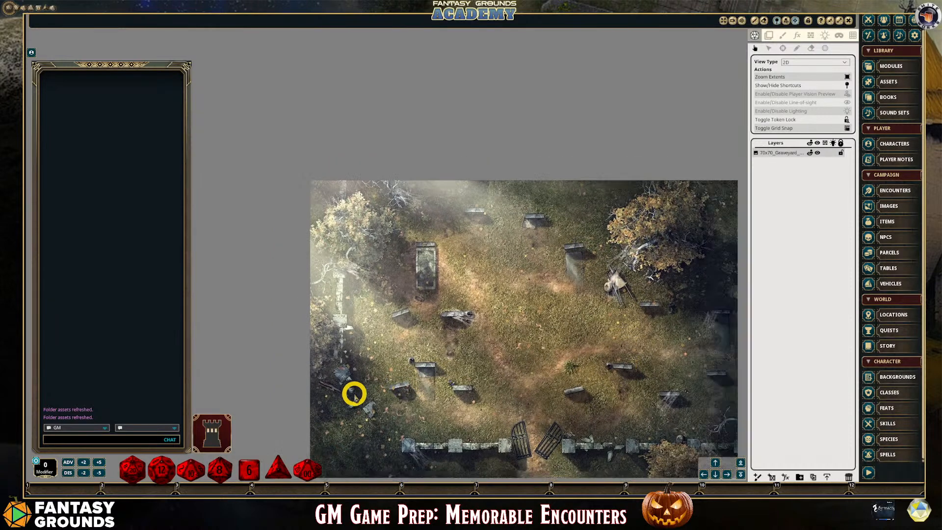
scroll(464, 403, "up", 1)
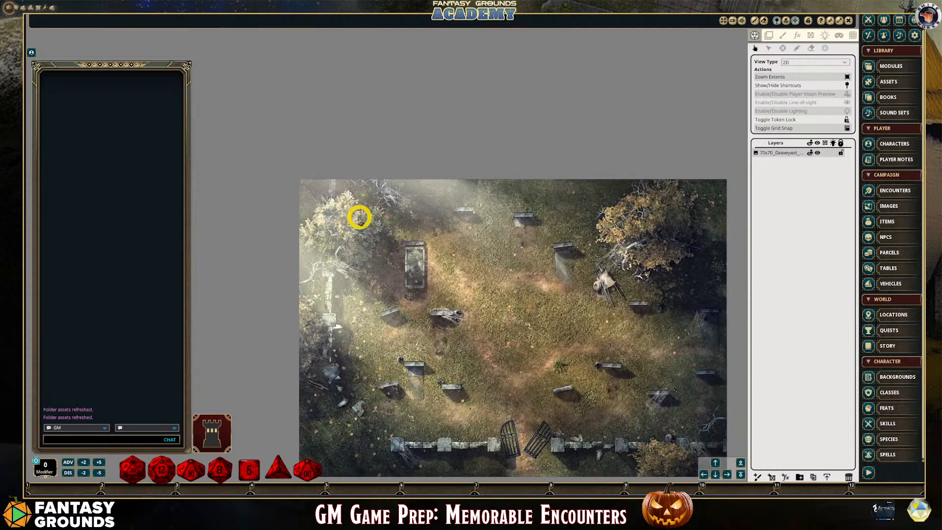
scroll(646, 366, "down", 1)
scroll(645, 367, "down", 1)
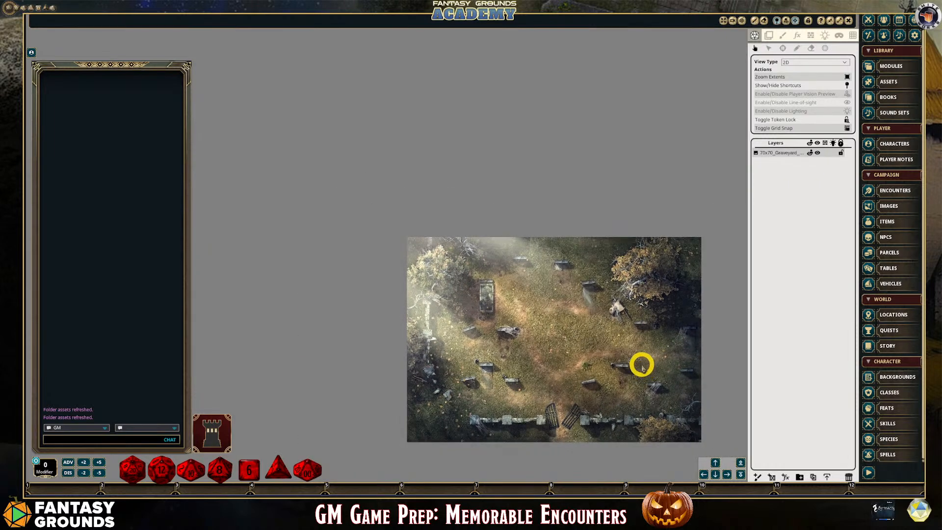
scroll(642, 365, "up", 1)
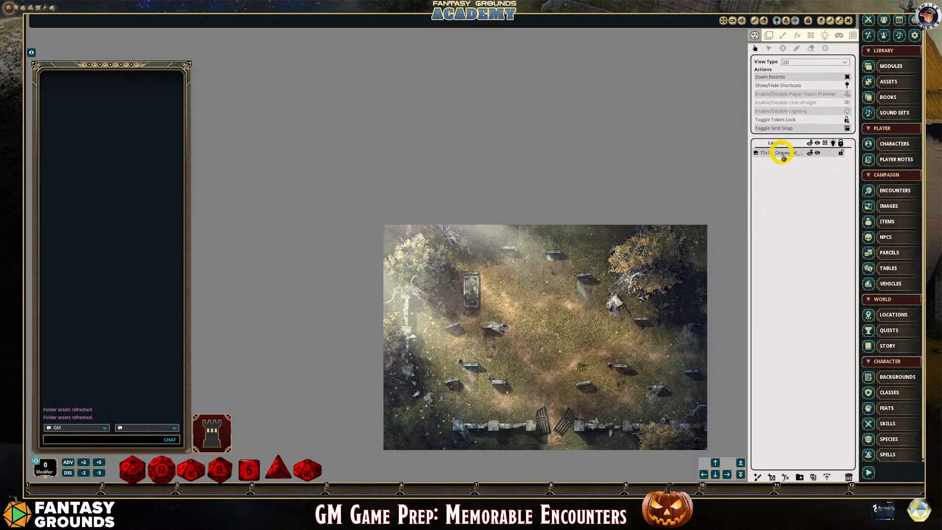
Draw a closed terrain line-of-sight polygon around the trunk area of the tree in the map's upper-left corner
left_click(810, 38)
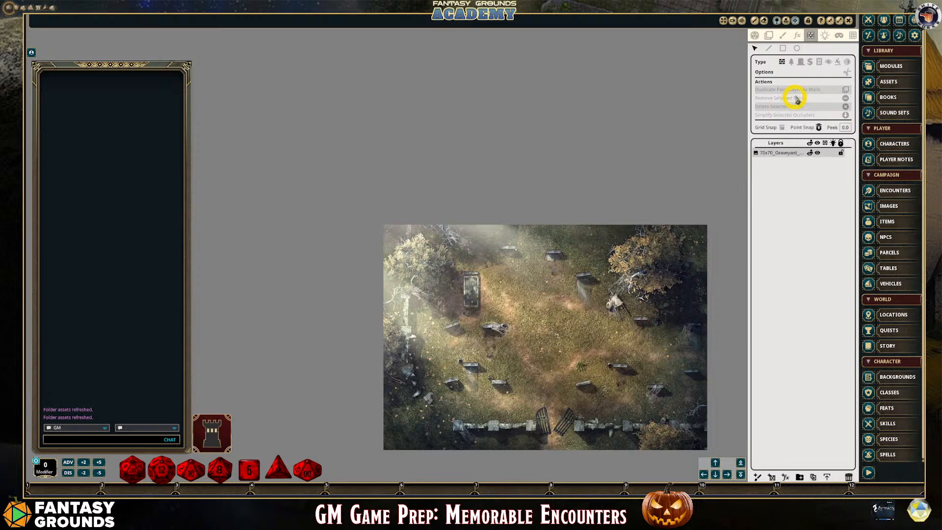
left_click(792, 63)
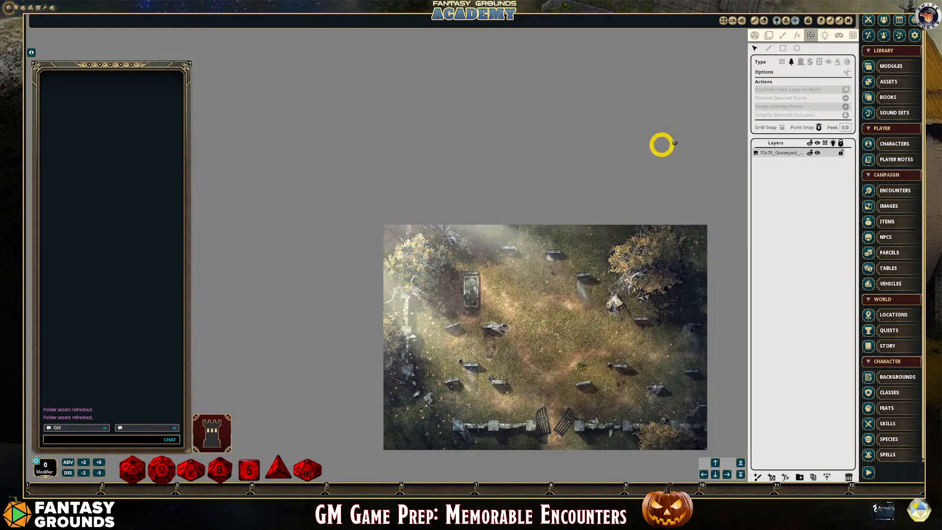
left_click(769, 51)
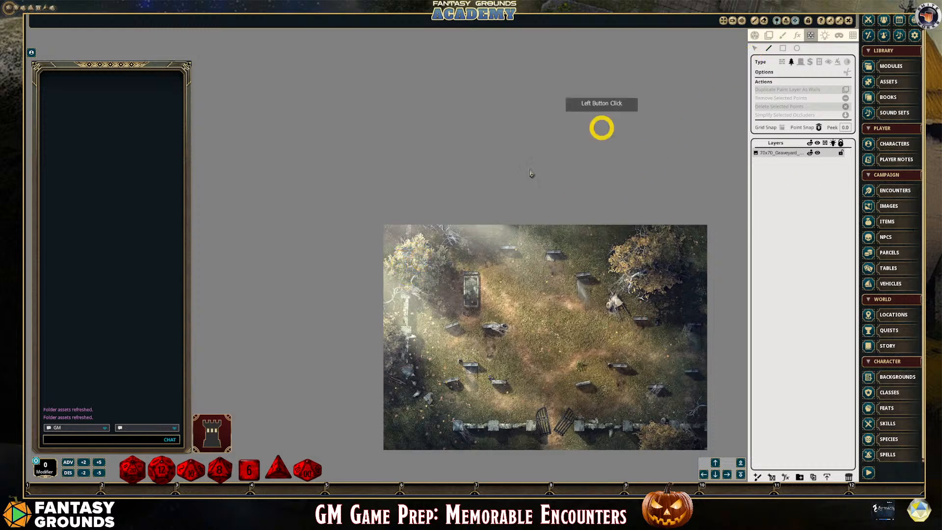
left_click(411, 261)
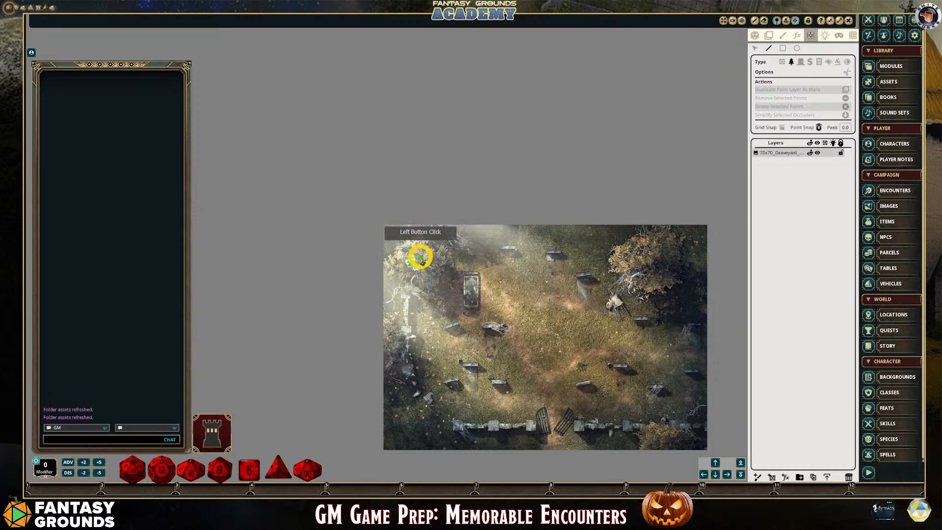
scroll(456, 288, "up", 3)
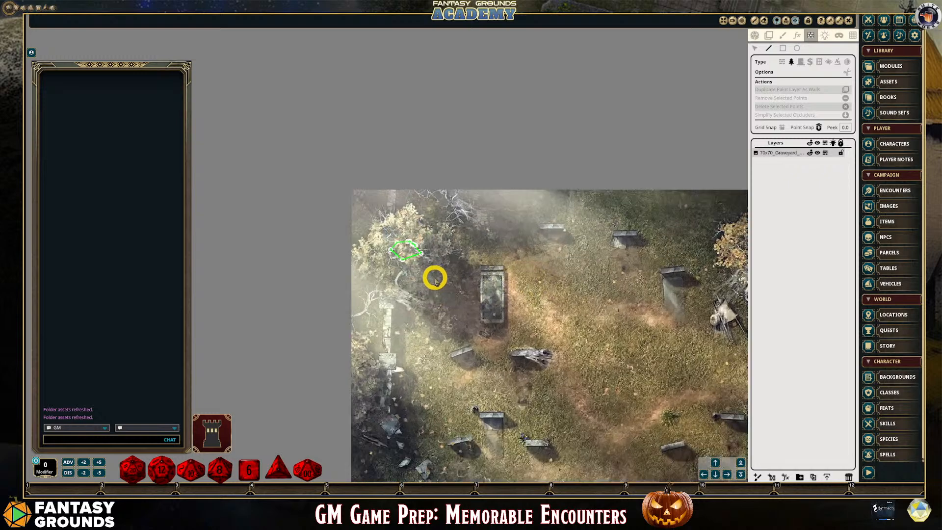
Outline the centre of the tree in the map's upper-right corner with a small closed terrain polygon
scroll(432, 277, "down", 4)
scroll(627, 312, "up", 1)
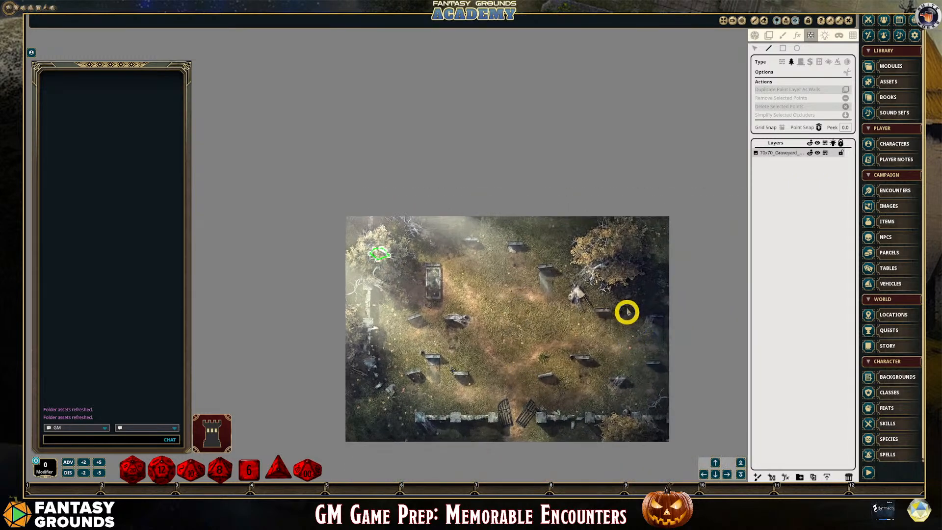
left_click(608, 253)
left_click(616, 259)
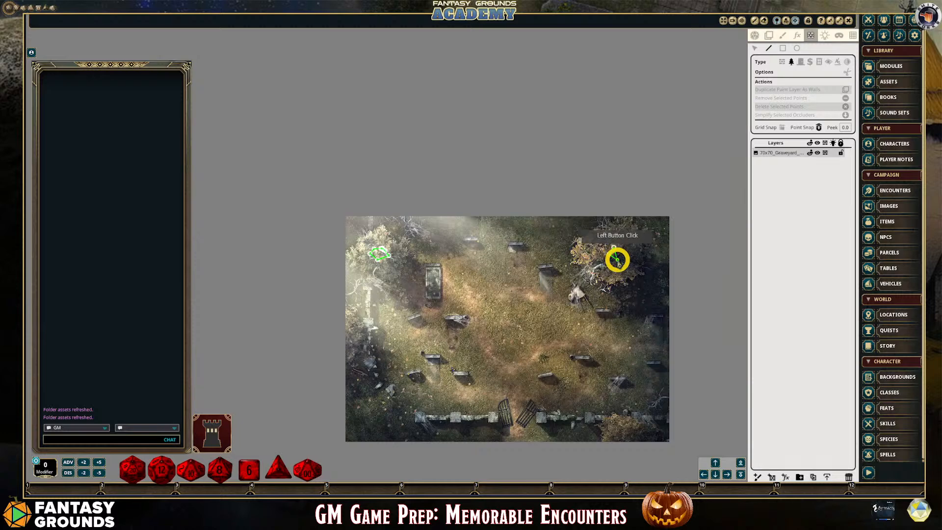
left_click(625, 251)
left_click(620, 245)
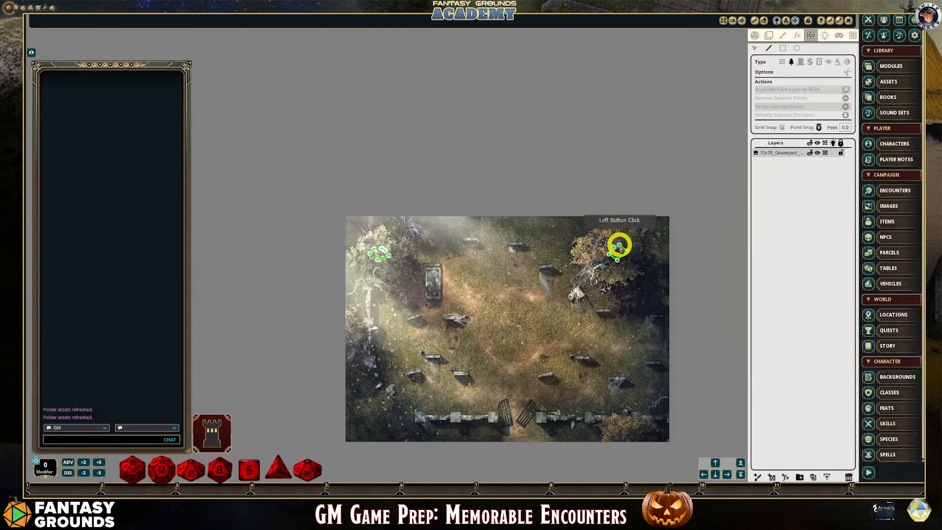
Draw a closed terrain polygon over the centre of the tree at the map's lower-right edge, outside the stone wall
scroll(612, 398, "up", 1)
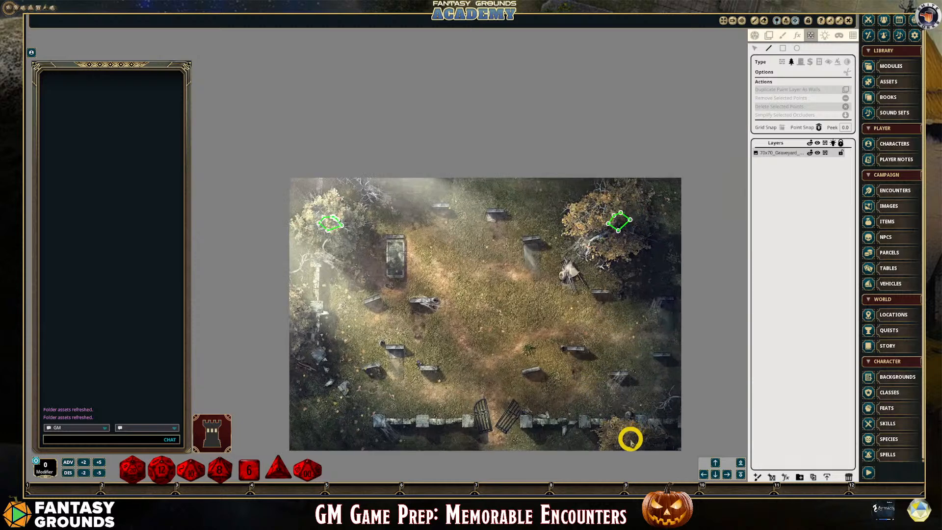
left_click(629, 440)
left_click(626, 443)
left_click(629, 449)
left_click(647, 448)
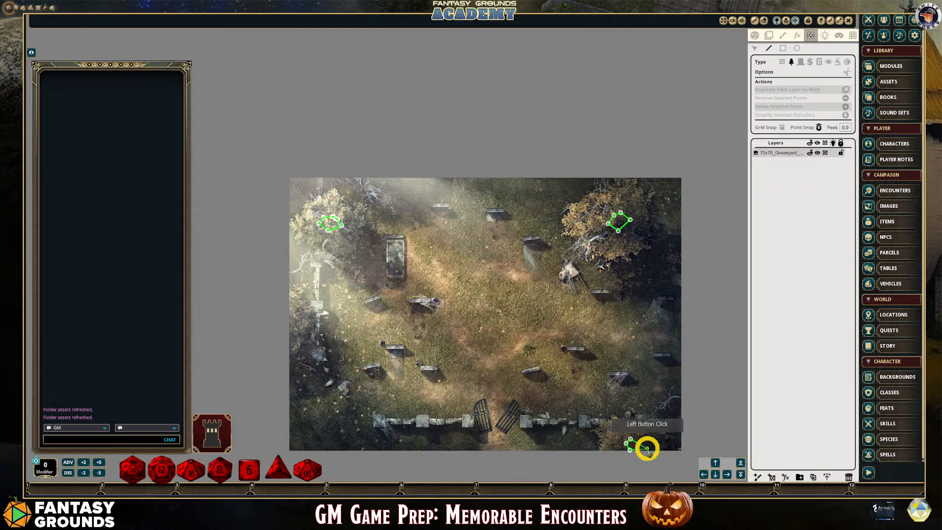
left_click(641, 439)
left_click(634, 432)
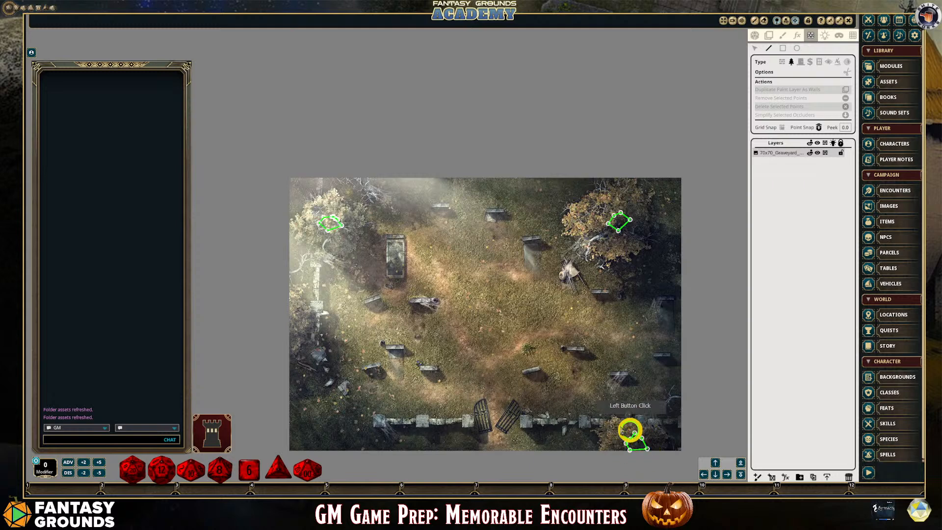
double_click(631, 434)
Add a closed terrain polygon around the small tree on the map's left edge, beside the broken stone wall
scroll(434, 338, "down", 1)
scroll(297, 233, "up", 2)
scroll(297, 233, "up", 1)
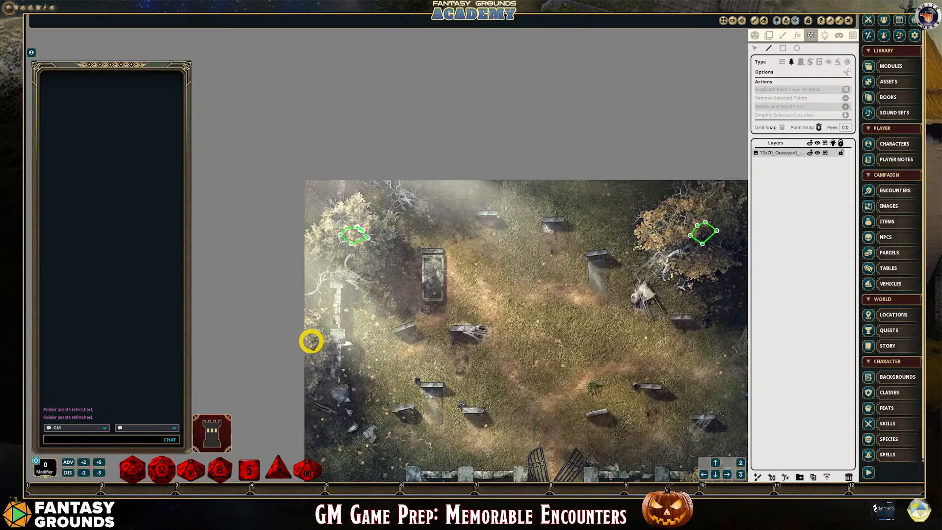
left_click(308, 351)
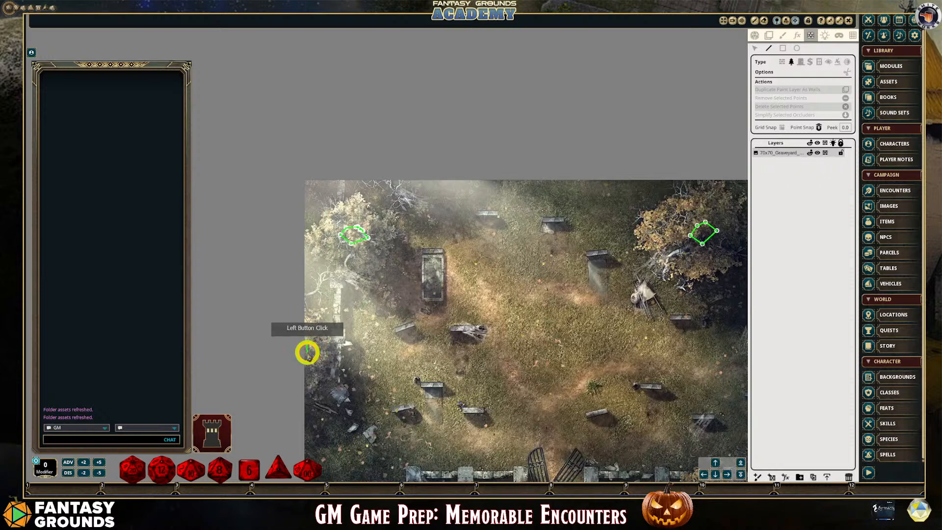
left_click(313, 360)
left_click(323, 356)
left_click(325, 348)
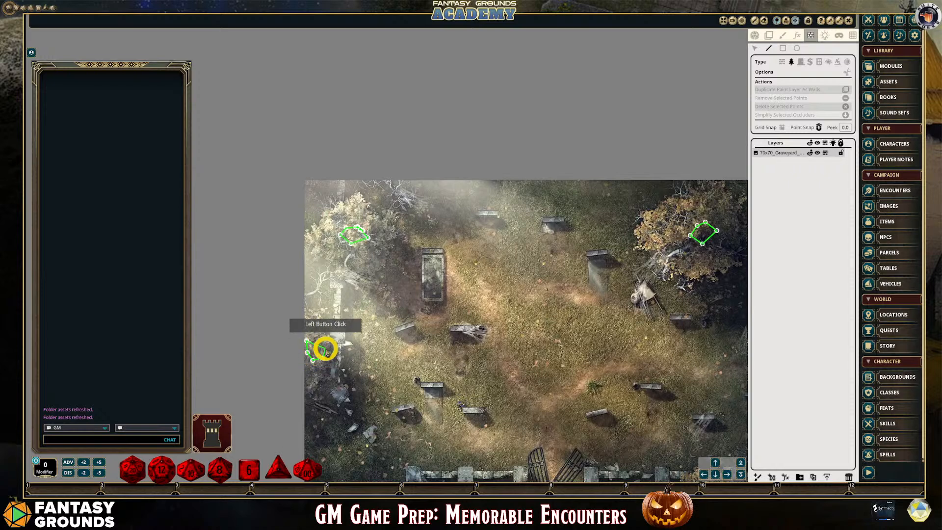
left_click(317, 340)
double_click(478, 374)
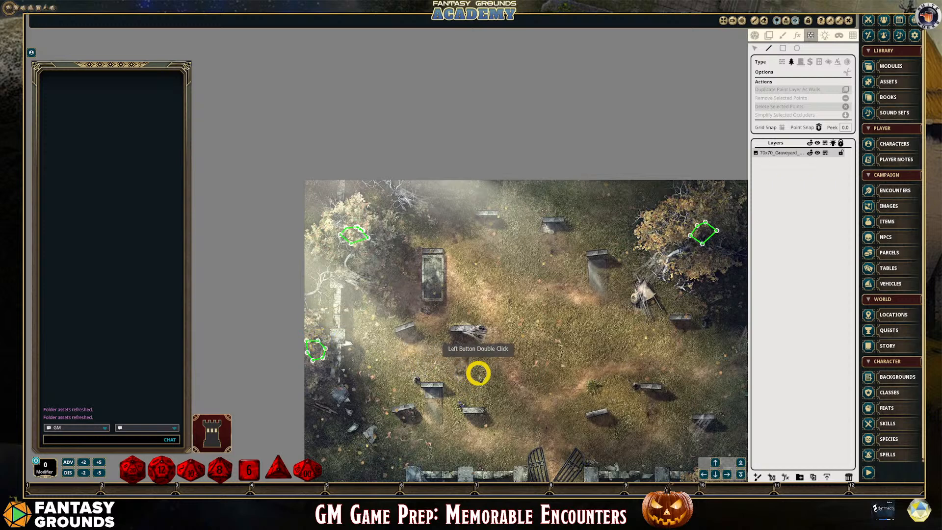
scroll(491, 376, "down", 2)
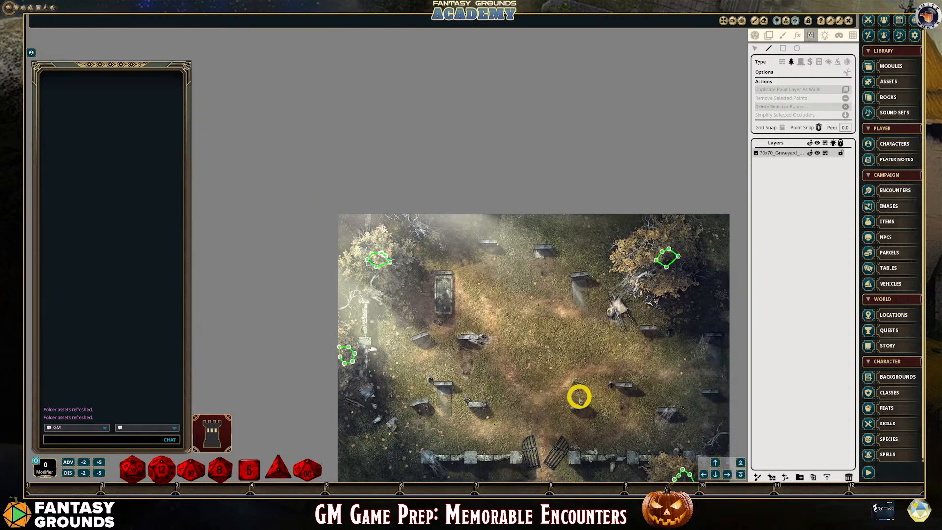
scroll(582, 393, "down", 2)
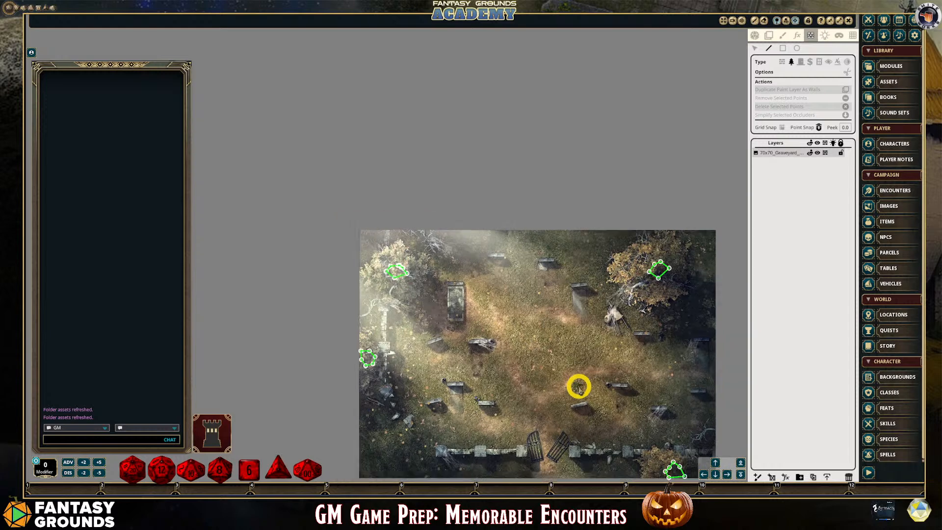
scroll(683, 437, "up", 1)
scroll(722, 451, "up", 1)
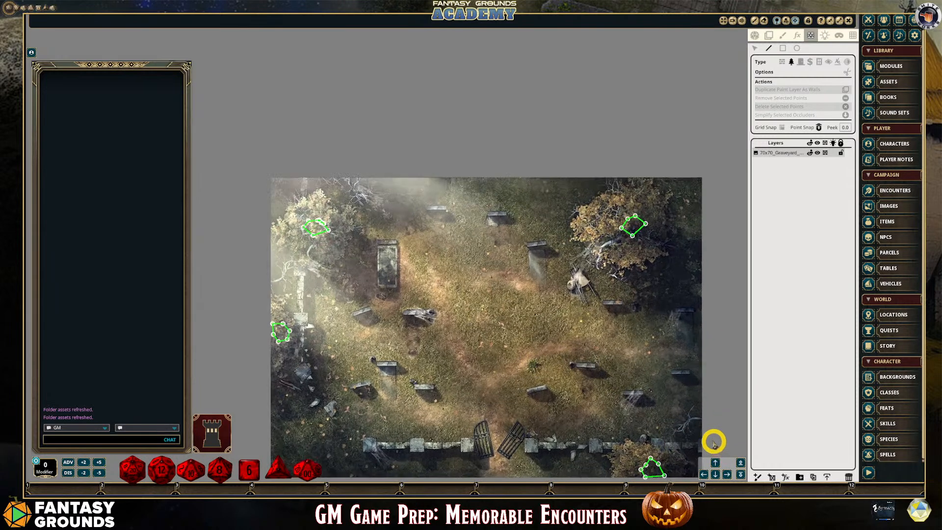
scroll(647, 392, "down", 1)
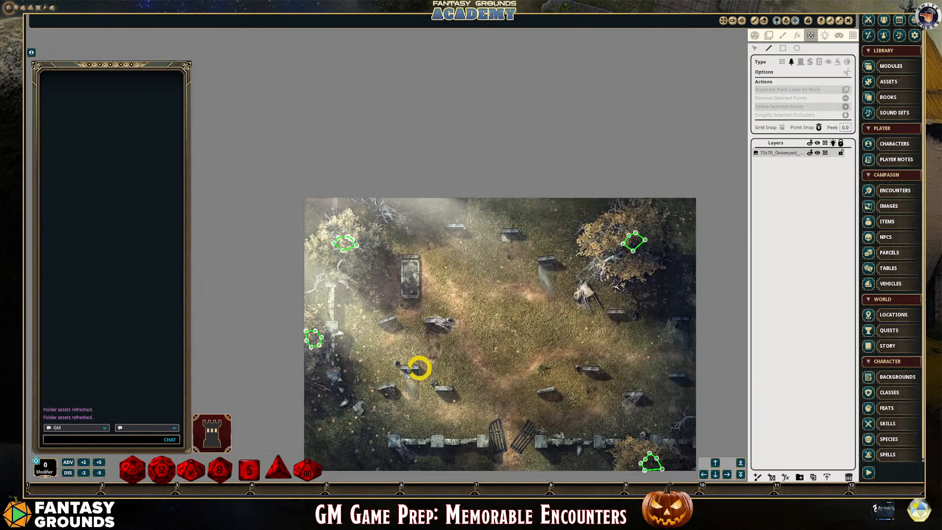
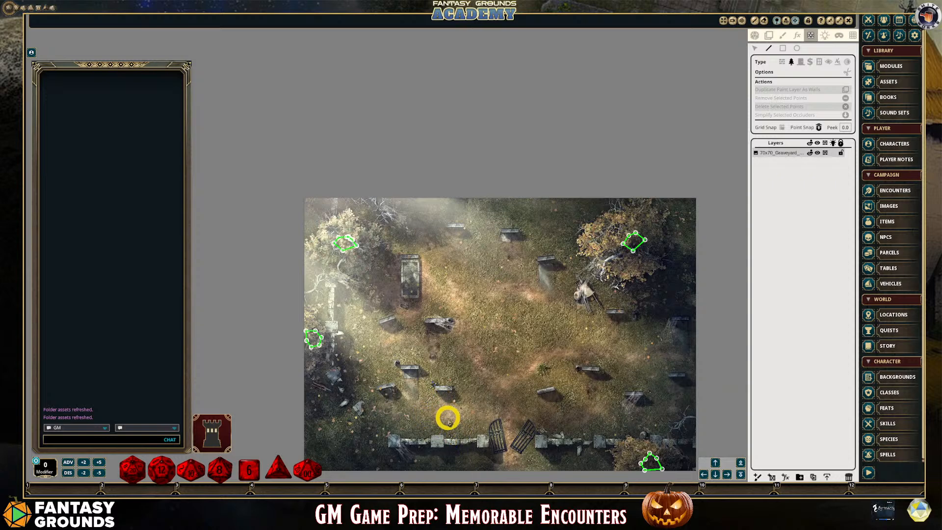
Draw window-type line-of-sight rectangles over the two headstones near the map's upper edge and the headstone of the stone tomb
scroll(446, 434, "up", 1)
scroll(453, 445, "down", 2)
scroll(452, 446, "up", 2)
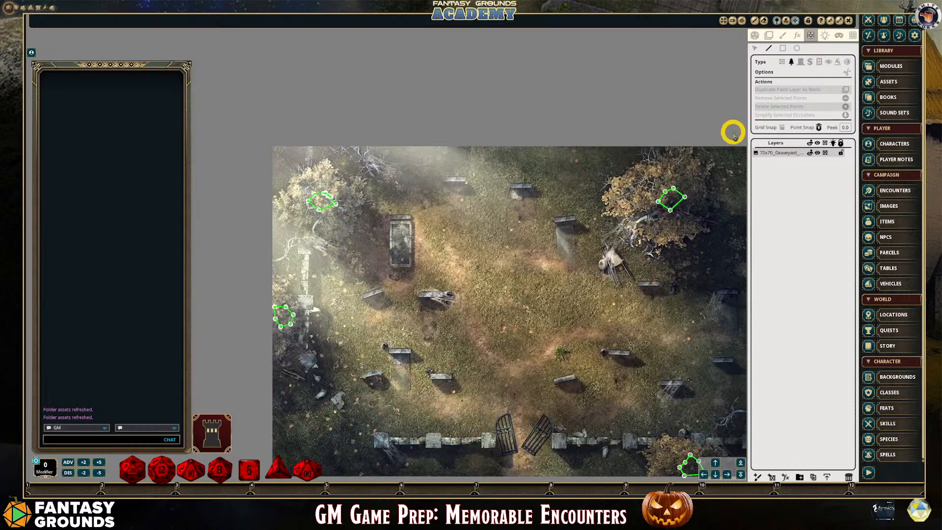
left_click(819, 63)
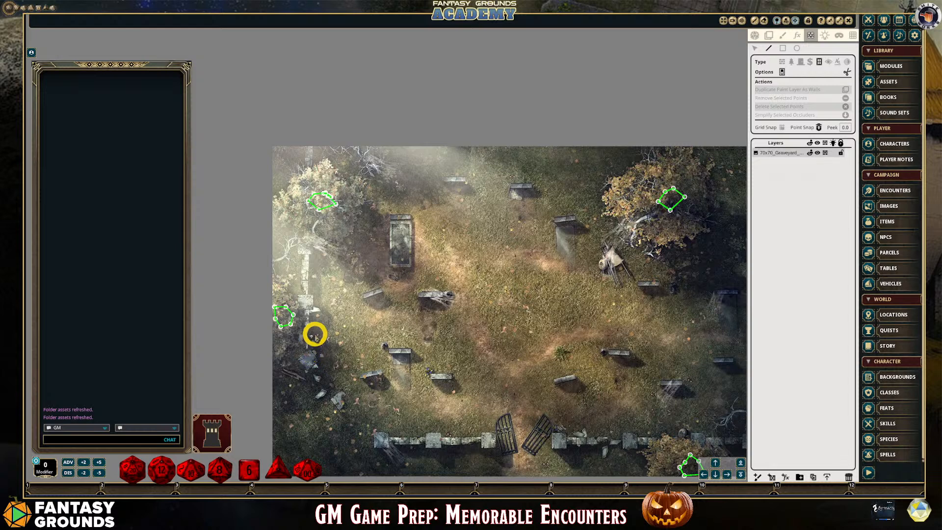
scroll(319, 278, "down", 1)
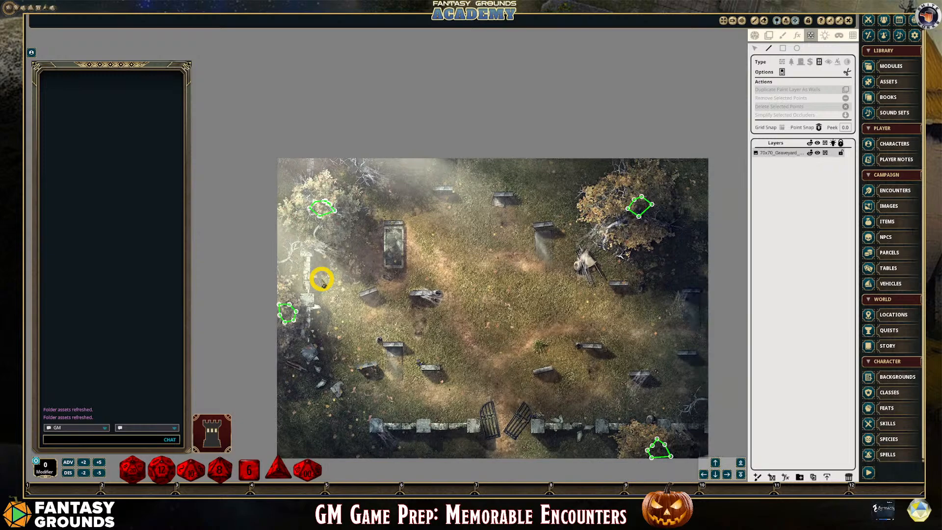
scroll(378, 352, "up", 2)
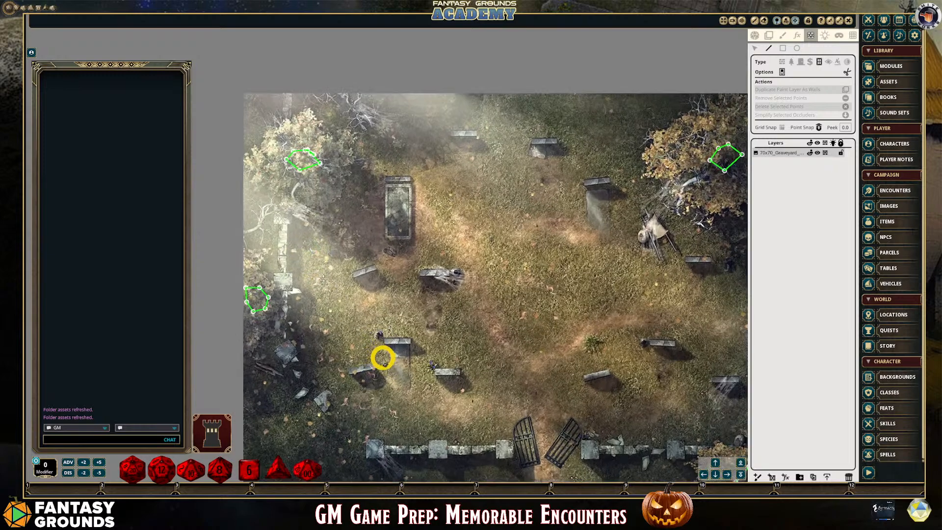
scroll(388, 336, "down", 1)
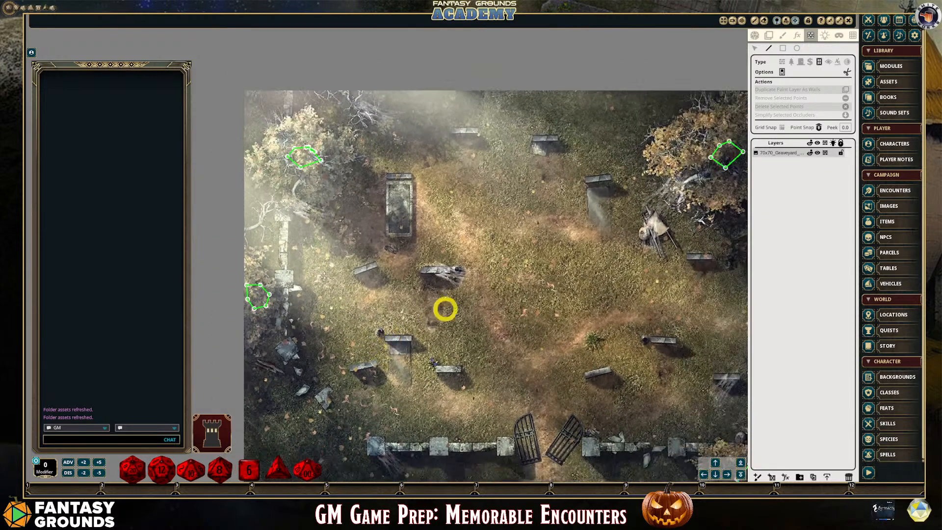
left_click(783, 48)
scroll(486, 132, "up", 1)
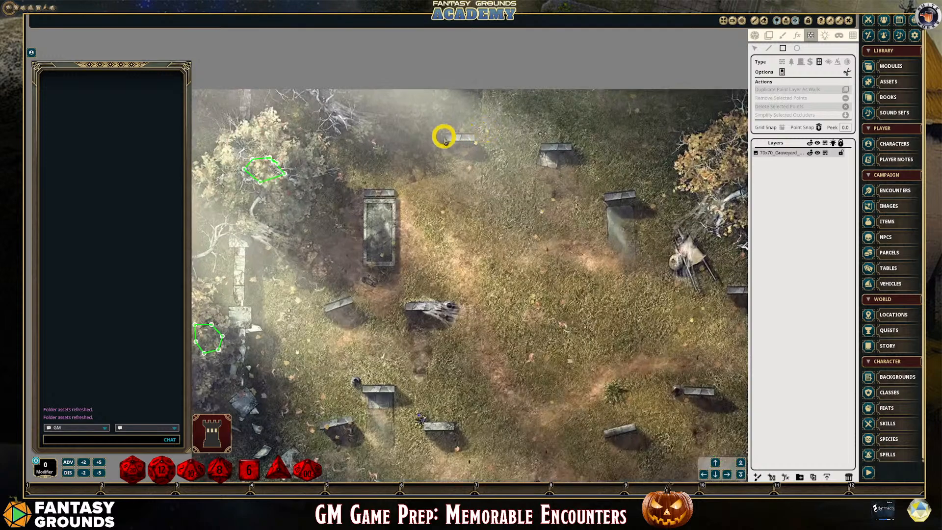
left_click_drag(443, 137, 473, 140)
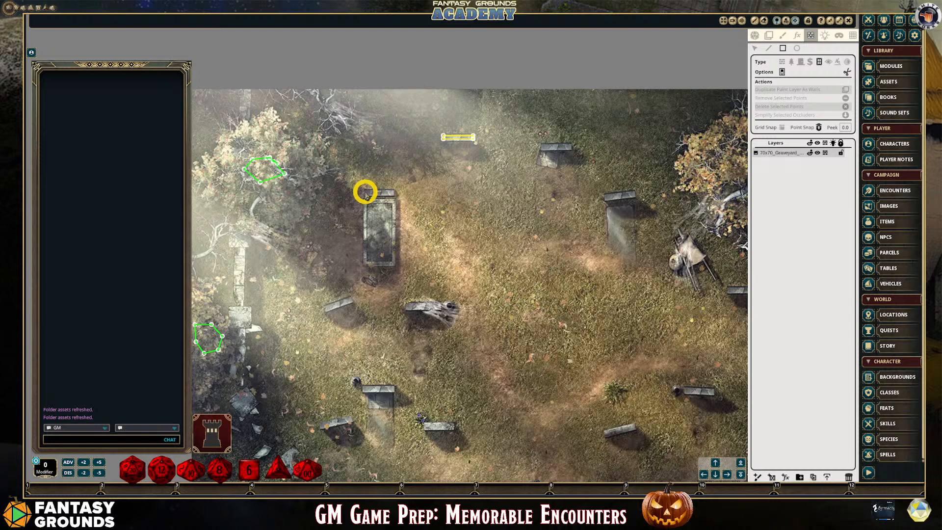
left_click_drag(364, 190, 395, 194)
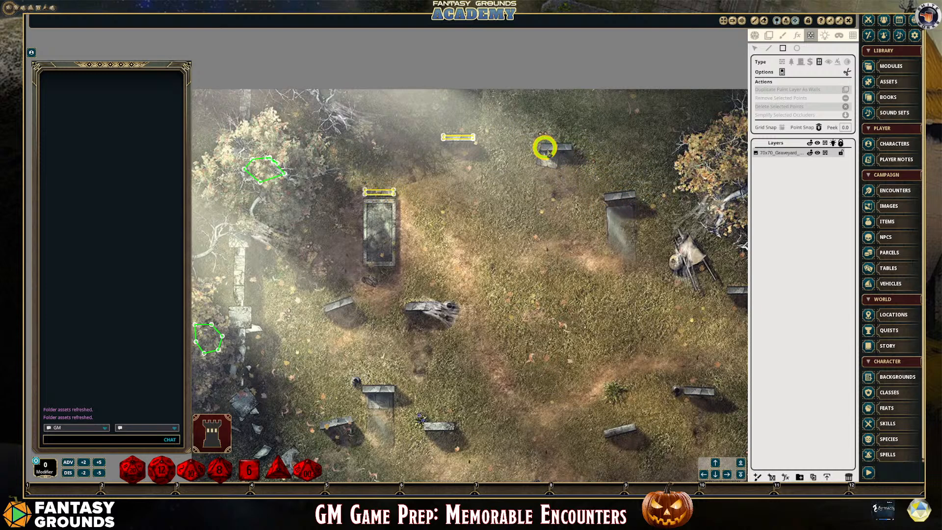
left_click_drag(542, 146, 571, 150)
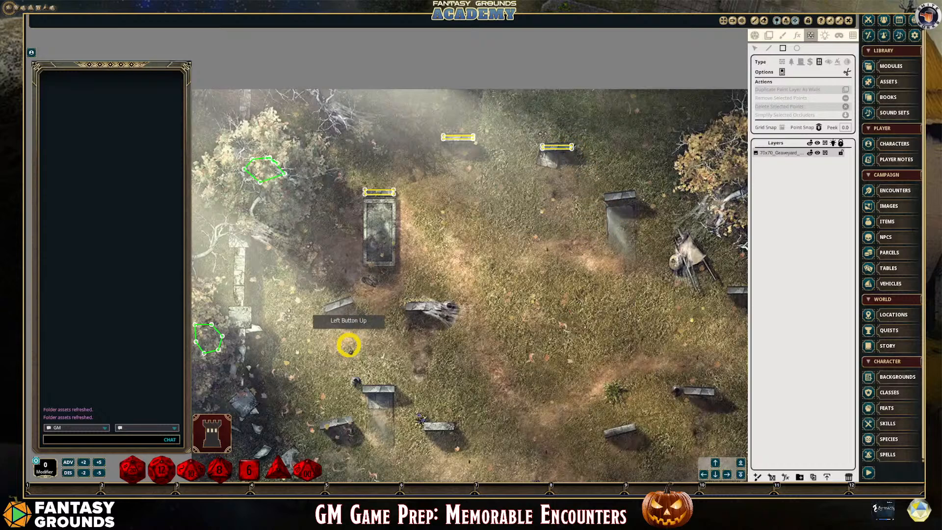
Add window-type rectangles over three straight headstones in the map's lower half, two in its left part and one in its right part
scroll(345, 327, "up", 2)
scroll(367, 328, "down", 3)
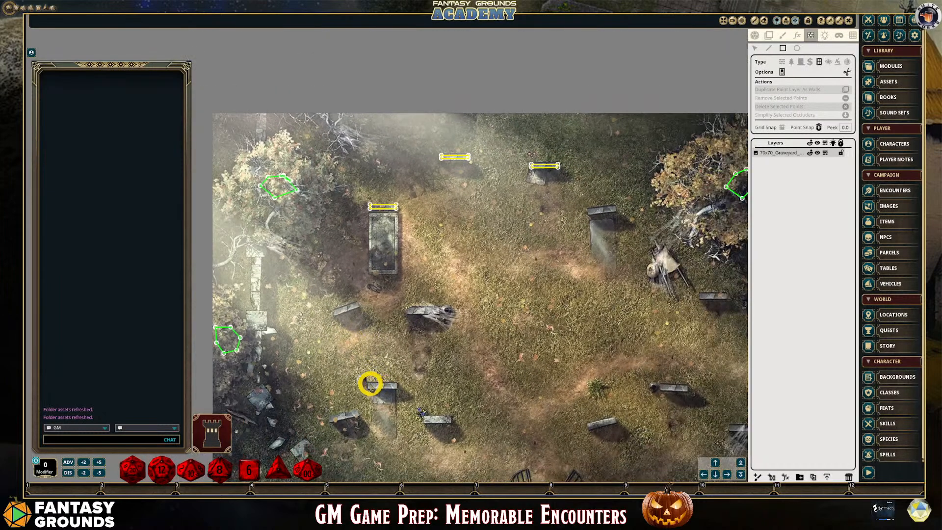
left_click_drag(369, 383, 397, 387)
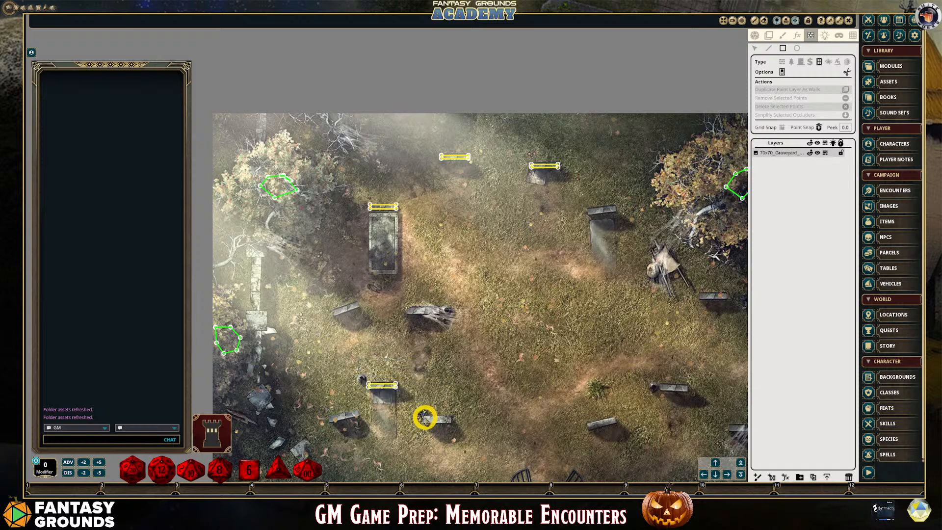
left_click_drag(424, 418, 449, 420)
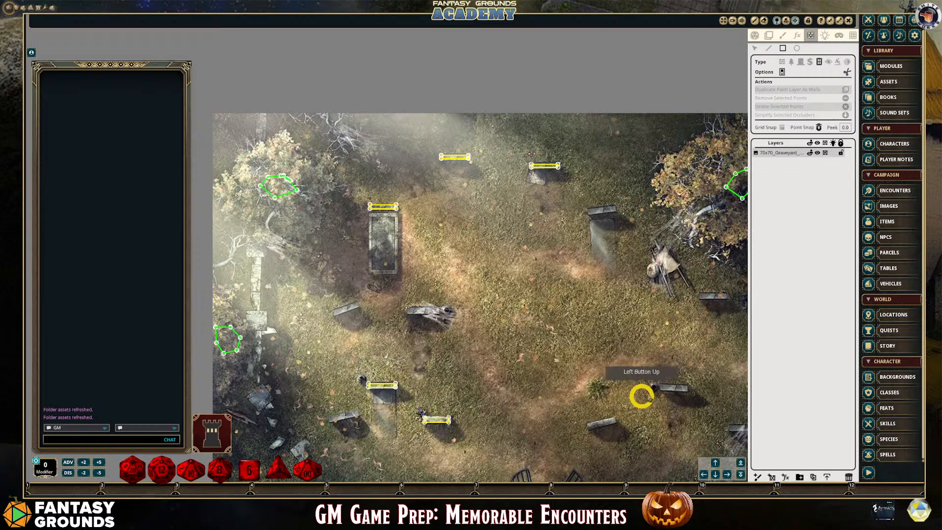
left_click_drag(661, 387, 688, 391)
Cover the lower stone wall with long rectangles on both sides of the gate, leaving the gate and the rubble gap open
scroll(645, 443, "up", 2)
scroll(728, 296, "down", 4)
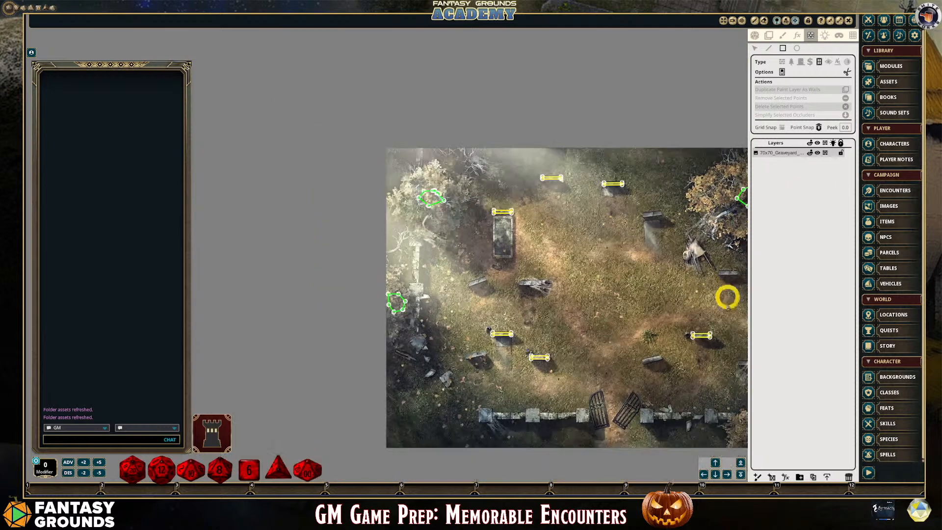
left_click(728, 474)
left_click(728, 473)
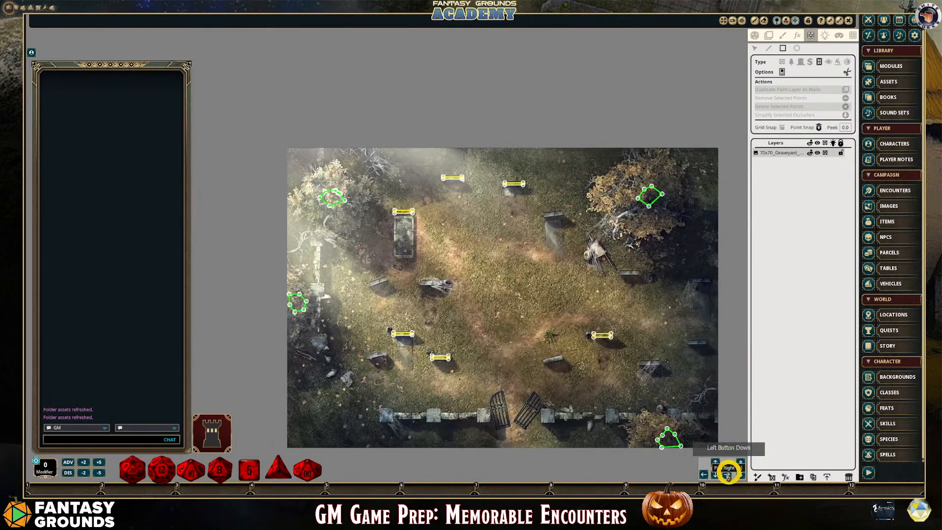
scroll(421, 441, "up", 2)
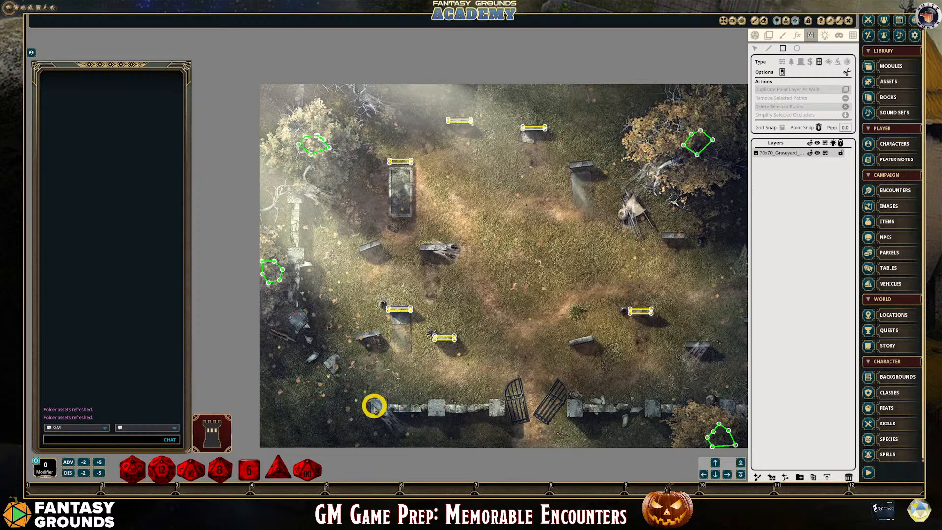
left_click_drag(374, 406, 500, 409)
scroll(616, 405, "down", 2)
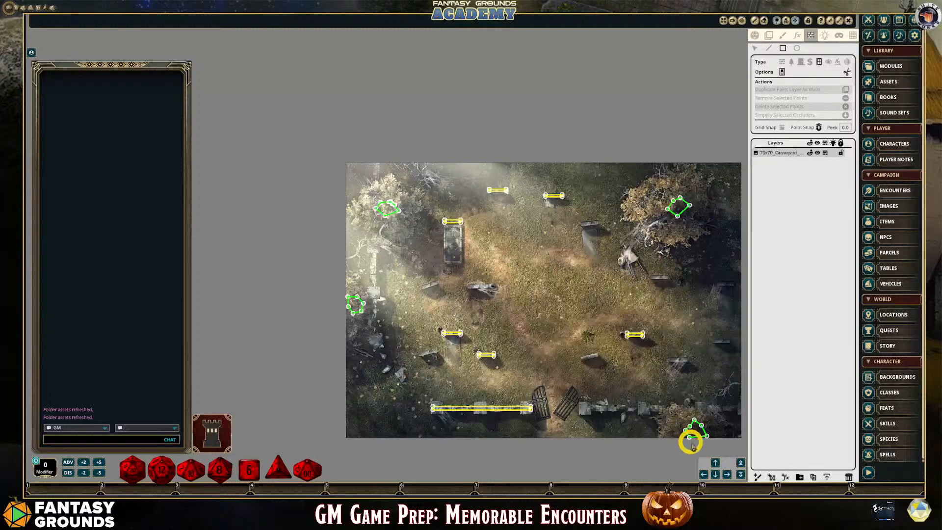
left_click(728, 474)
scroll(658, 448, "up", 3)
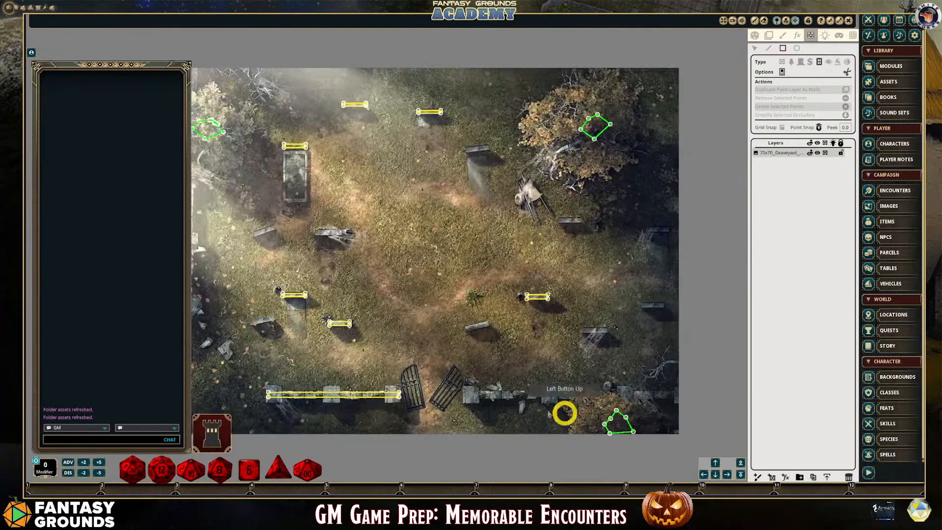
left_click_drag(464, 393, 676, 395)
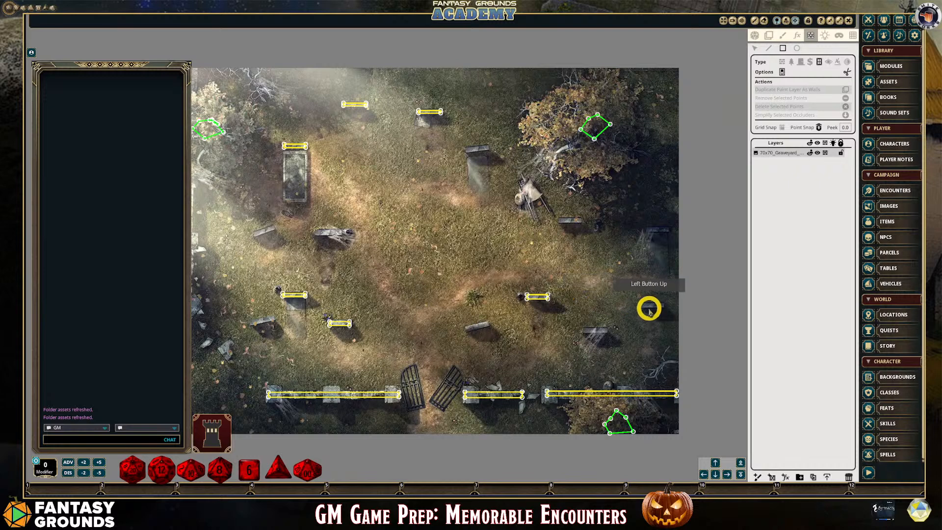
Draw rectangles over the two headstones at the map's right edge and the one beside the skeletal remains below the large tree
left_click_drag(647, 305, 664, 304)
left_click_drag(647, 229, 672, 229)
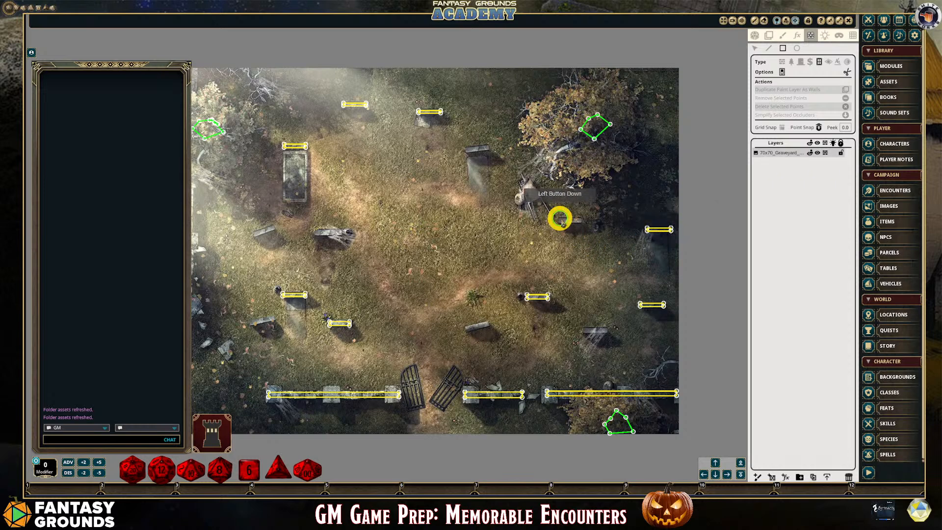
left_click_drag(560, 219, 581, 221)
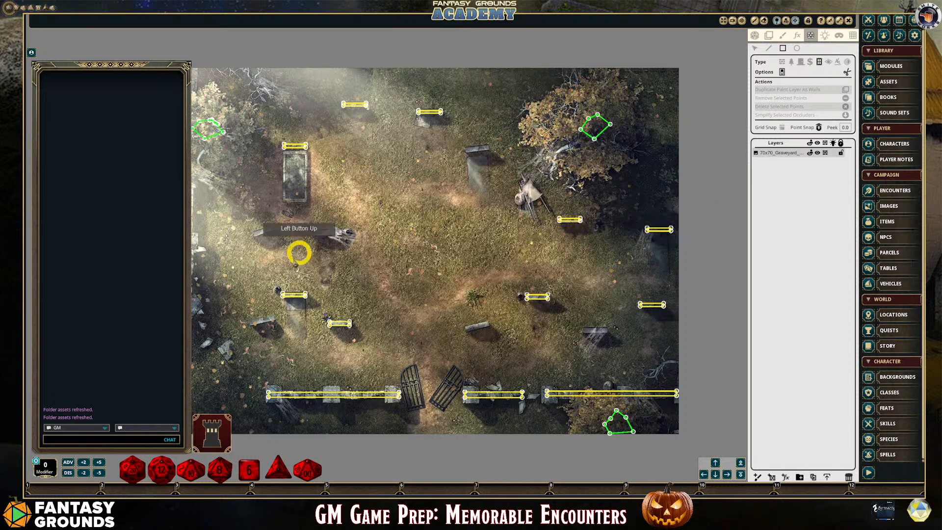
Cover the broken wall near the map's left edge with a long vertical rectangle and the lower-right headstone with a small one
scroll(274, 319, "down", 1)
scroll(246, 314, "down", 3)
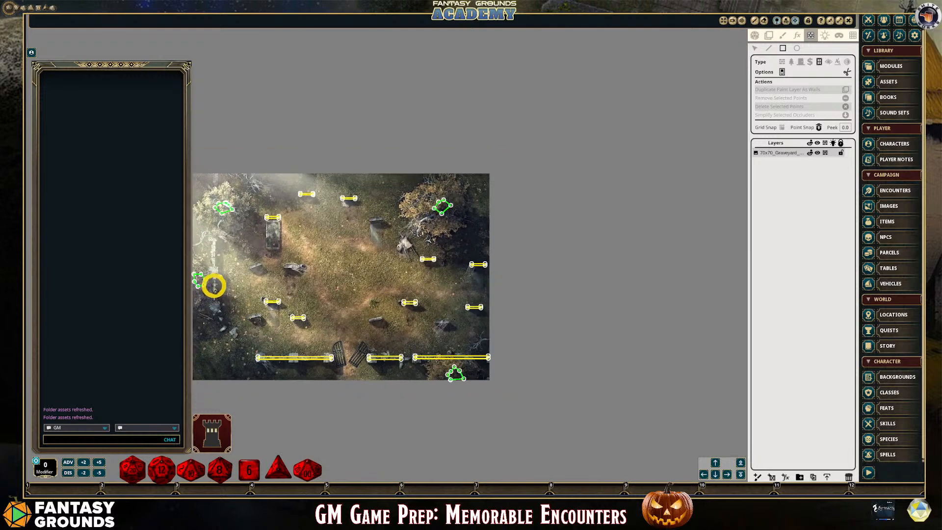
scroll(206, 245, "up", 3)
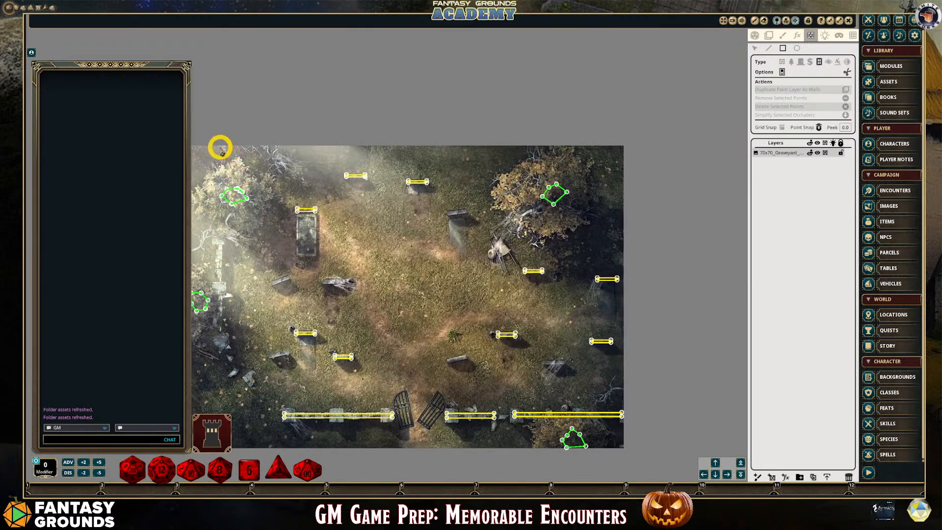
left_click_drag(221, 149, 217, 327)
scroll(263, 351, "up", 3)
scroll(263, 339, "down", 3)
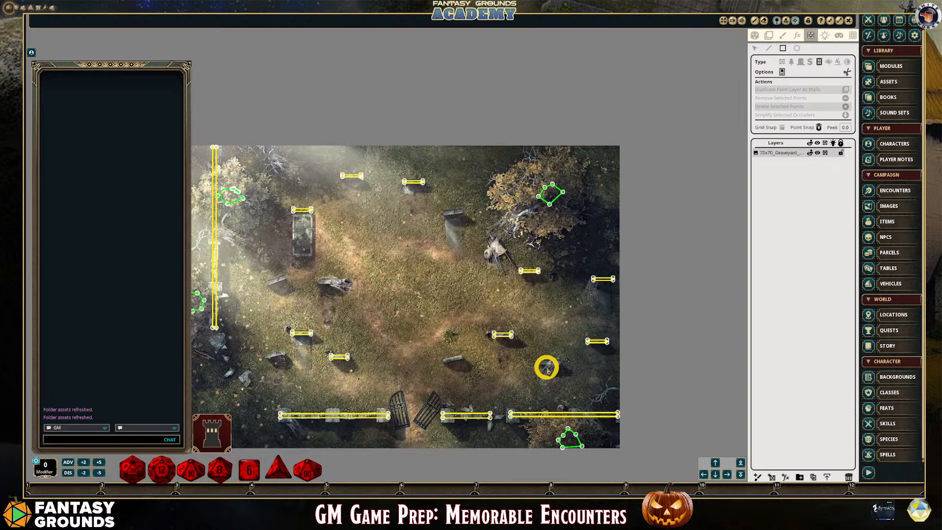
left_click_drag(541, 363, 561, 363)
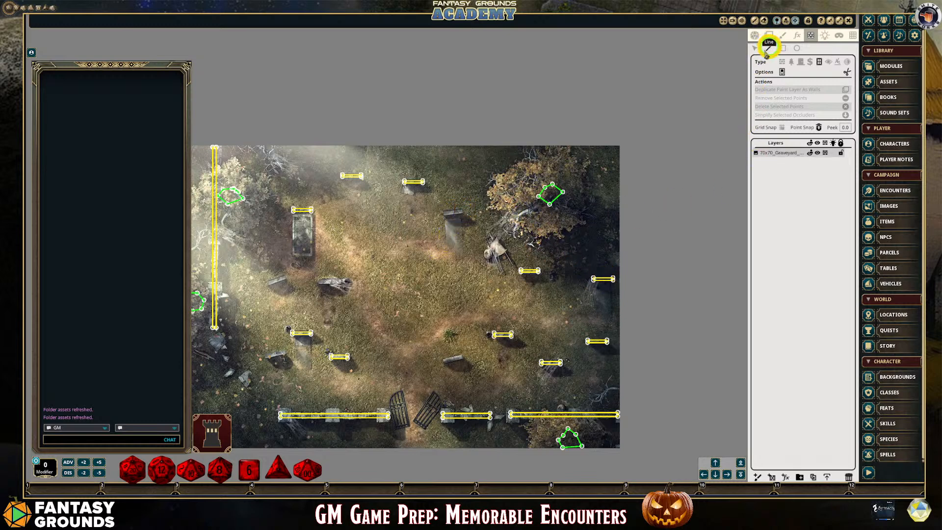
Outline the headstone with the skeletal remains, just below the stone tomb, with a closed four-point line-of-sight polygon
scroll(333, 297, "up", 1)
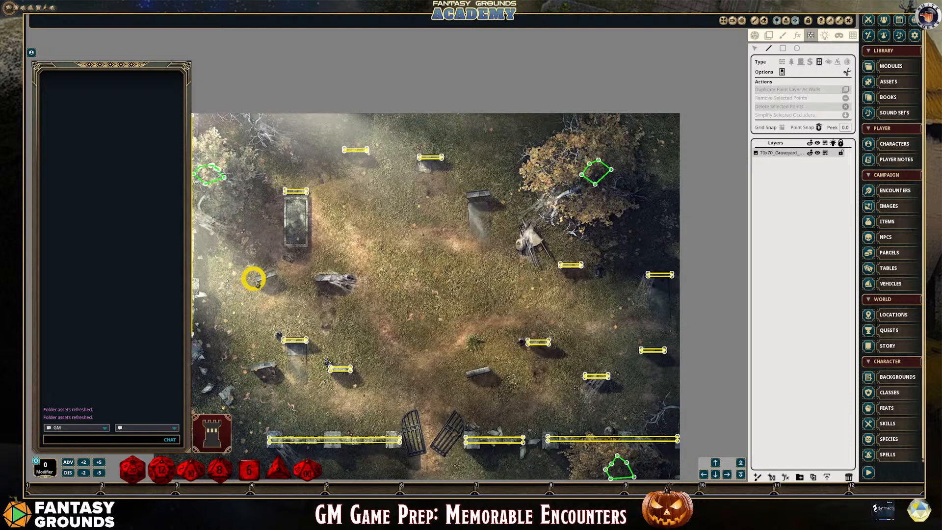
scroll(254, 279, "down", 1)
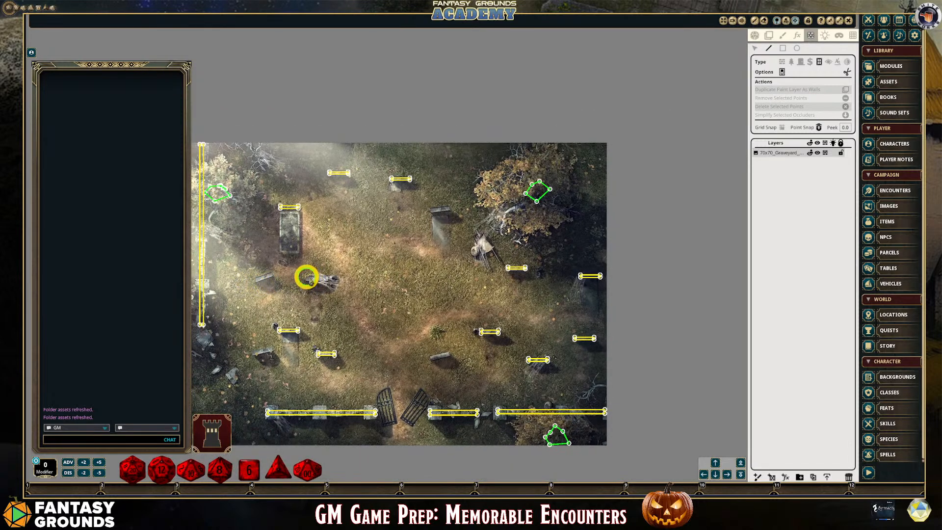
left_click(306, 277)
left_click(327, 277)
left_click(328, 280)
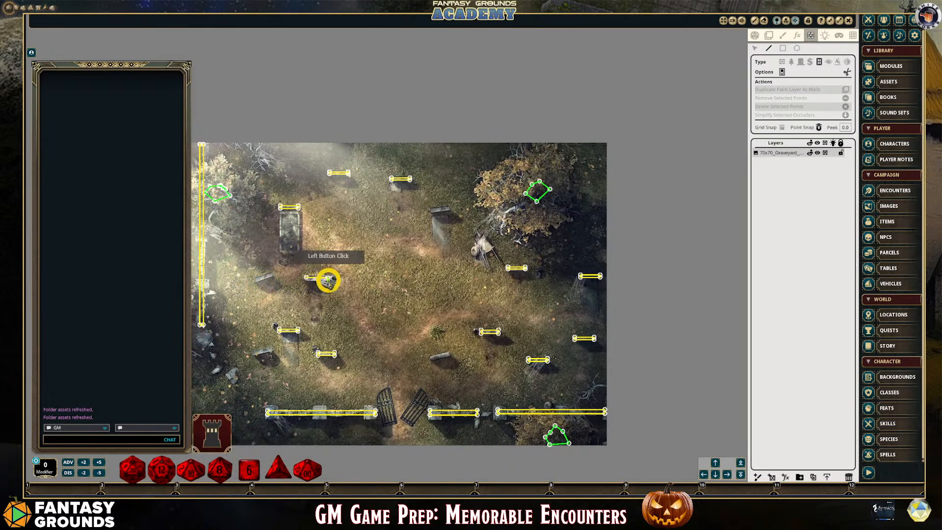
left_click(306, 280)
scroll(306, 279, "up", 2)
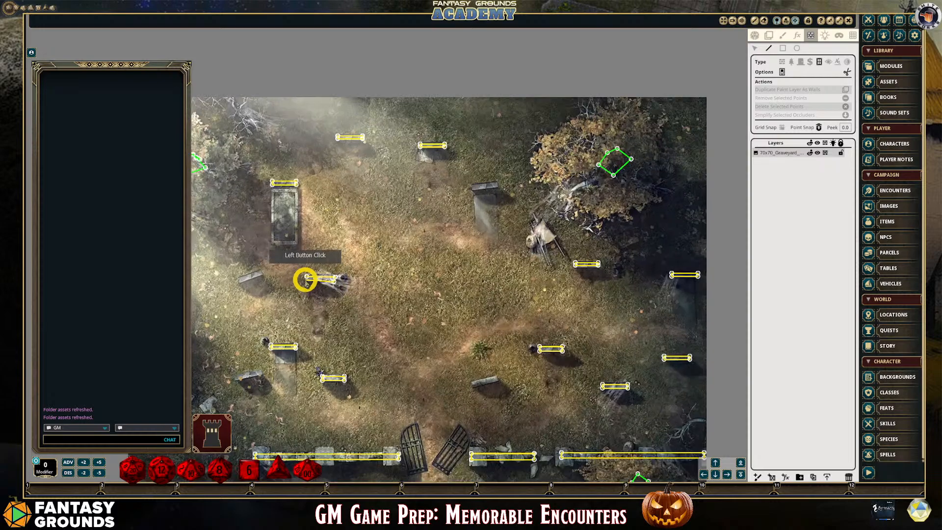
scroll(305, 279, "up", 3)
left_click(307, 273)
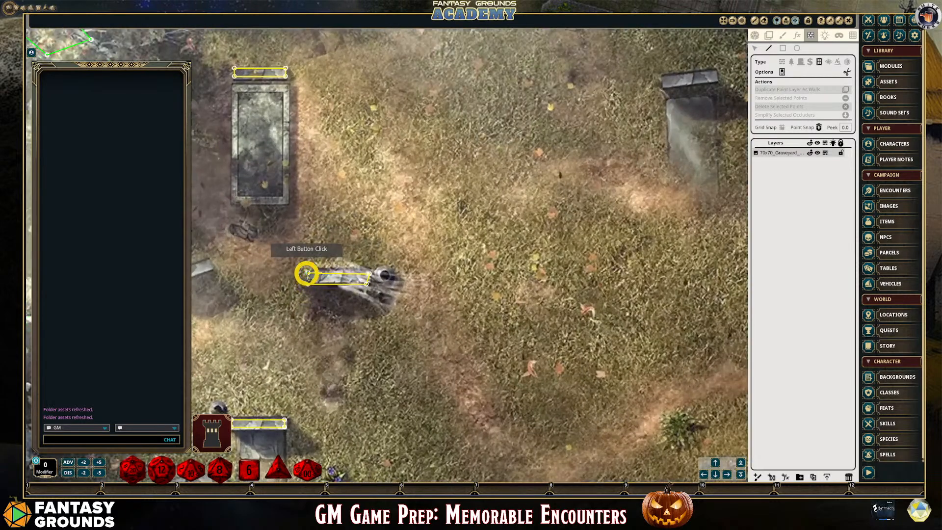
scroll(280, 295, "down", 4)
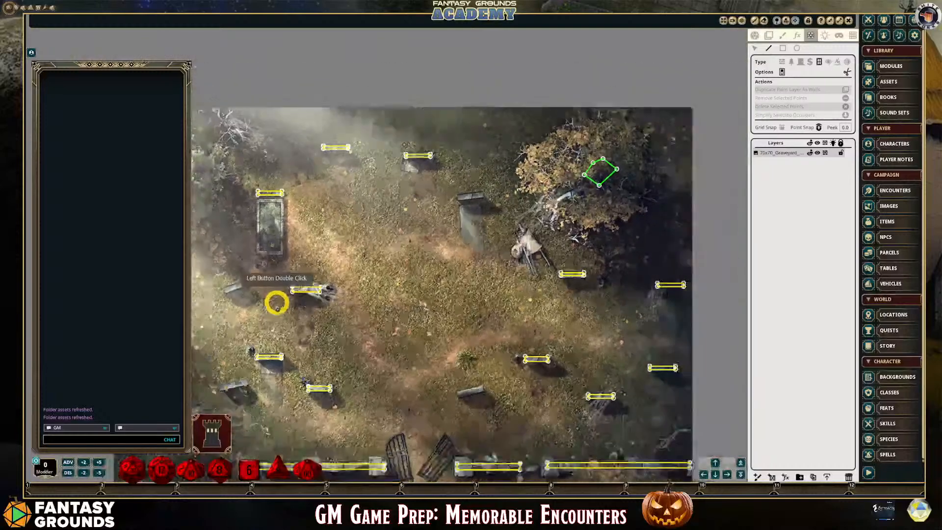
Outline the tilted headstone below and left of the stone tomb with a closed four-point line-of-sight polygon
scroll(239, 303, "up", 2)
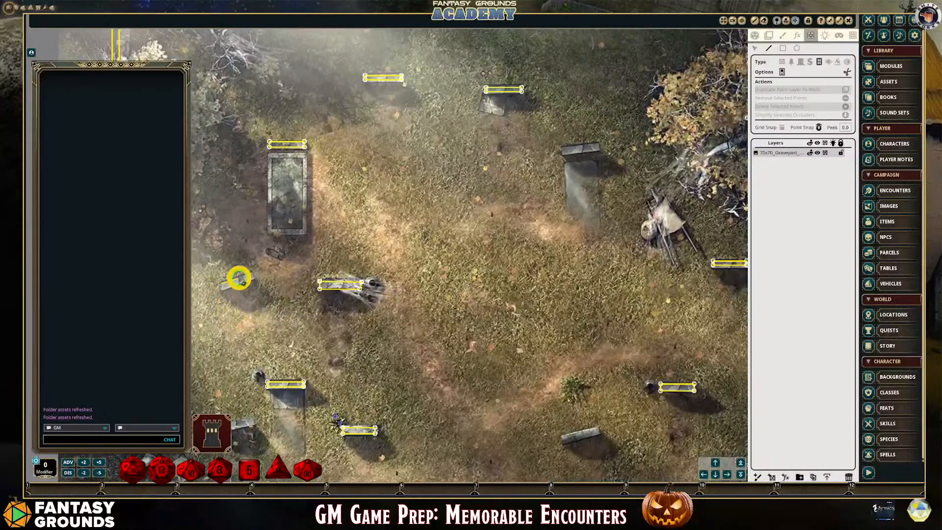
left_click(250, 274)
left_click(255, 278)
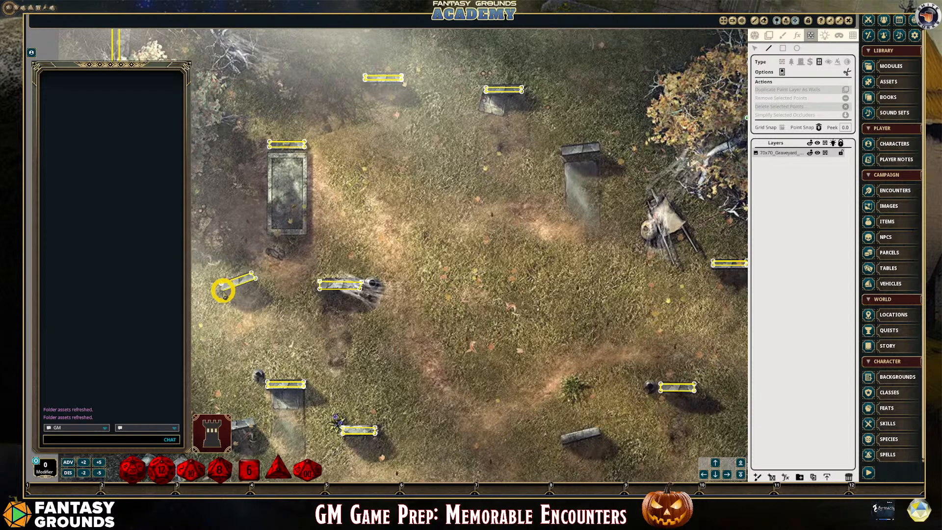
left_click(221, 288)
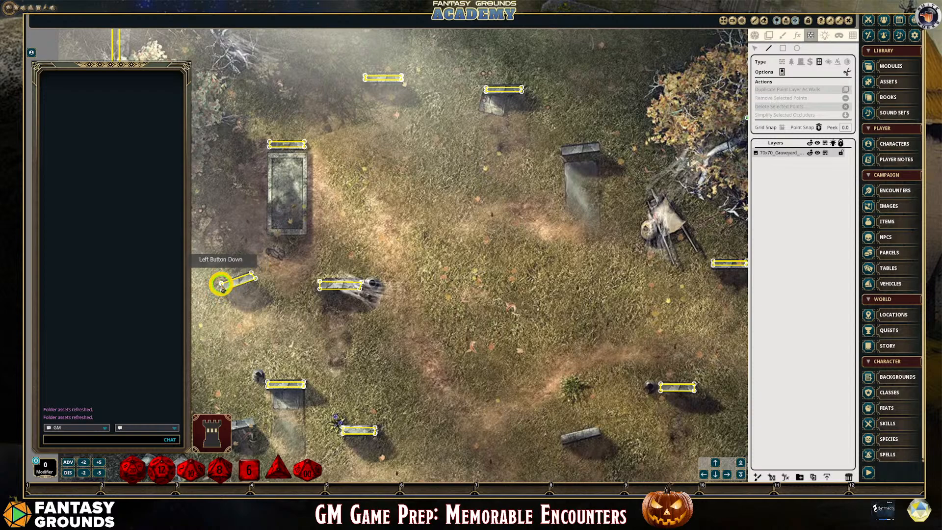
scroll(302, 393, "down", 1)
scroll(554, 422, "down", 3)
scroll(628, 444, "up", 5)
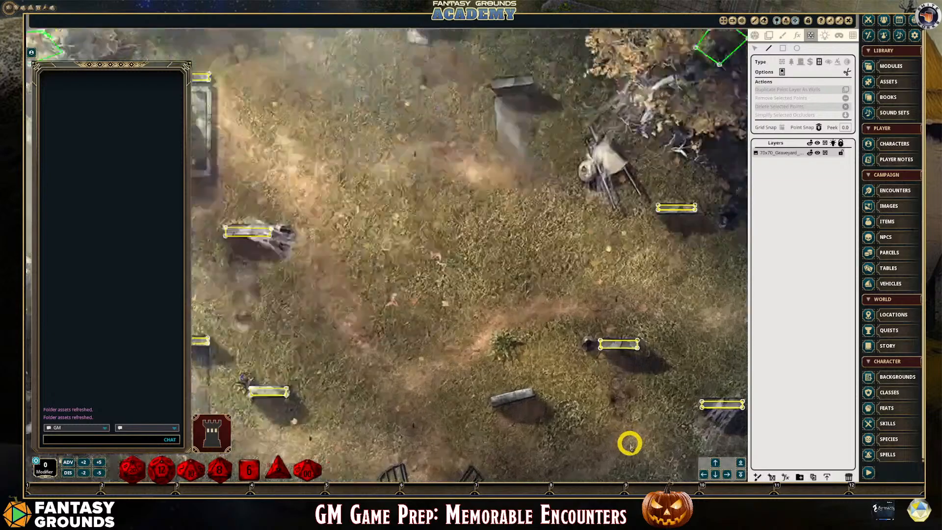
scroll(629, 443, "down", 3)
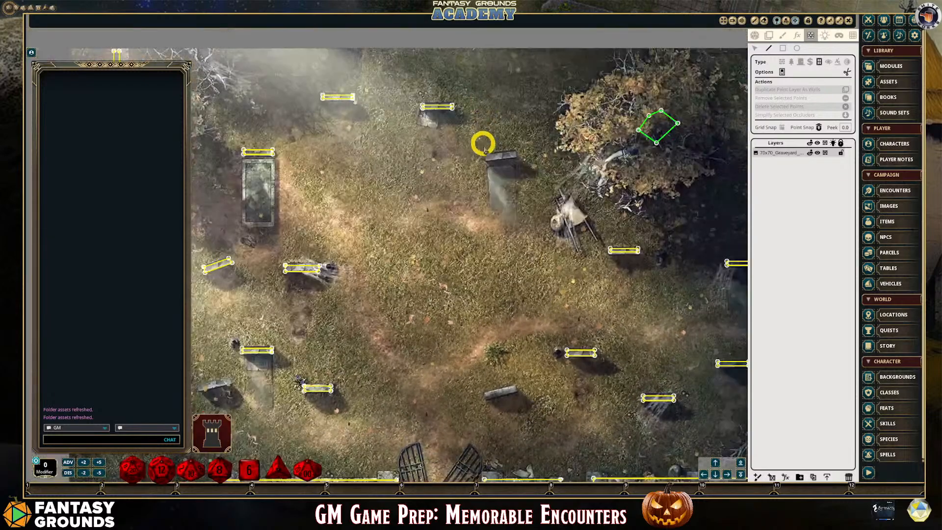
Outline the headstone to the left of the large tree, above the pale grave slab, with a closed four-point line-of-sight polygon
left_click(486, 154)
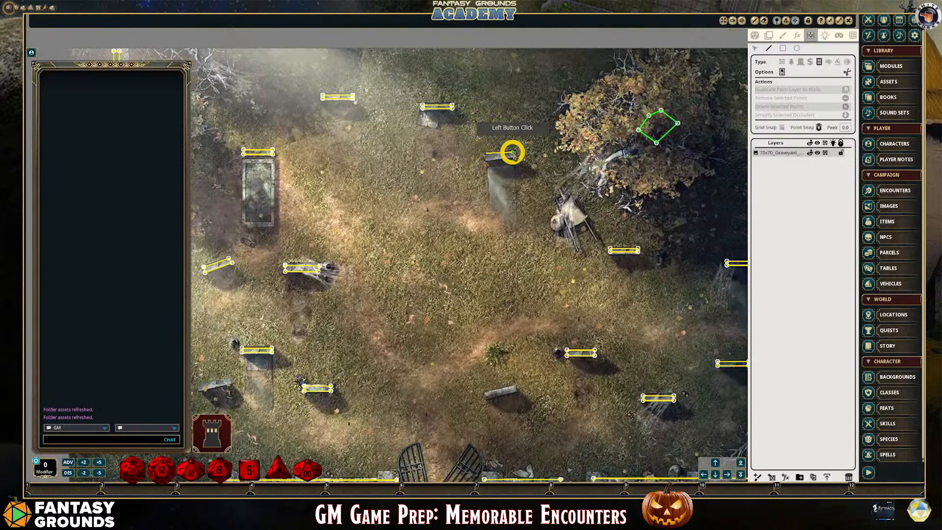
left_click(514, 156)
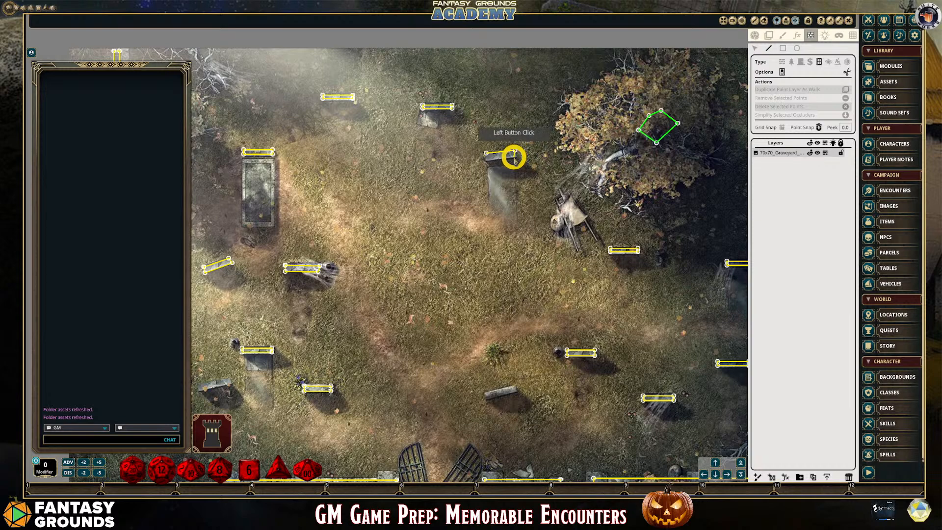
left_click(488, 158)
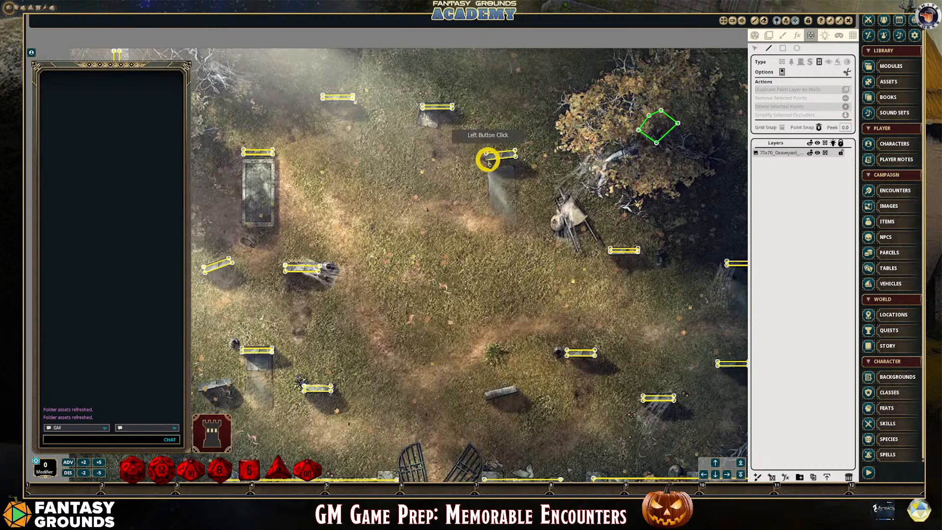
scroll(488, 158, "up", 3)
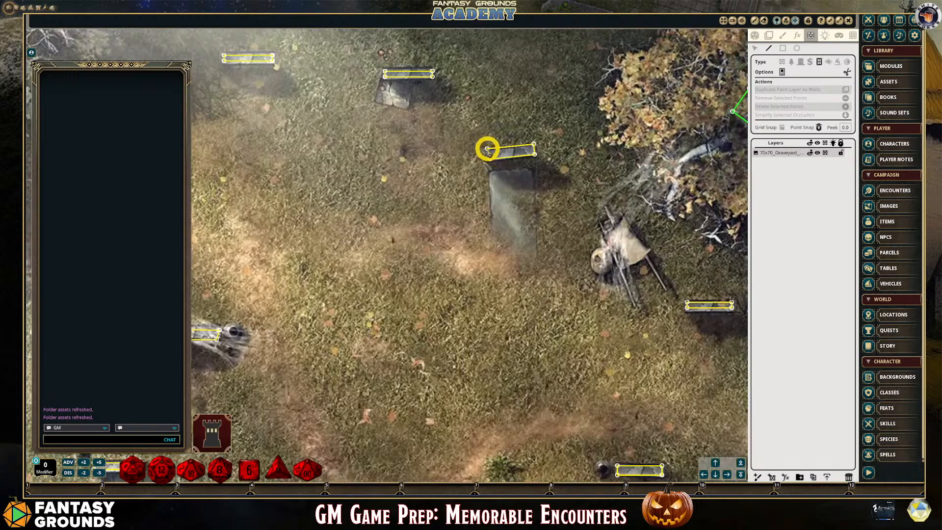
Outline the tilted headstone just above the cemetery gate, below the small green plant, with a closed four-point line-of-sight polygon
scroll(584, 263, "down", 5)
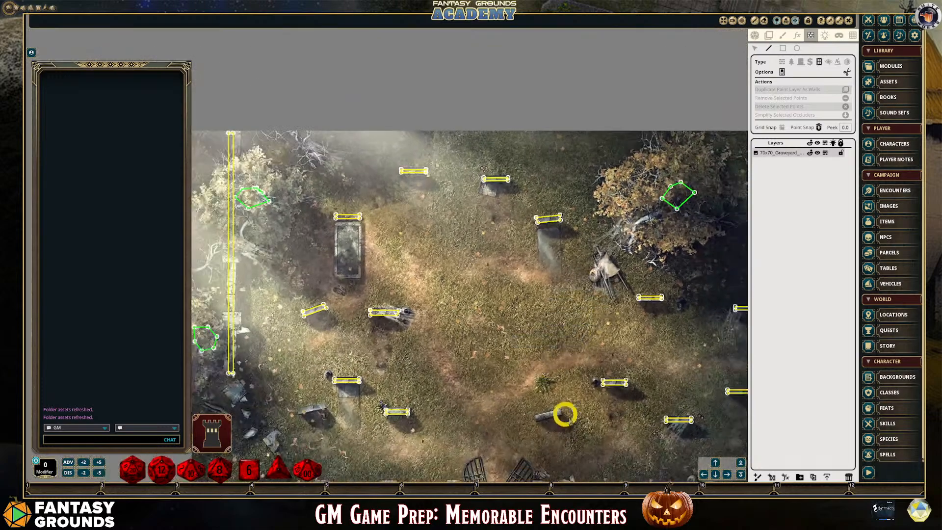
scroll(572, 420, "up", 3)
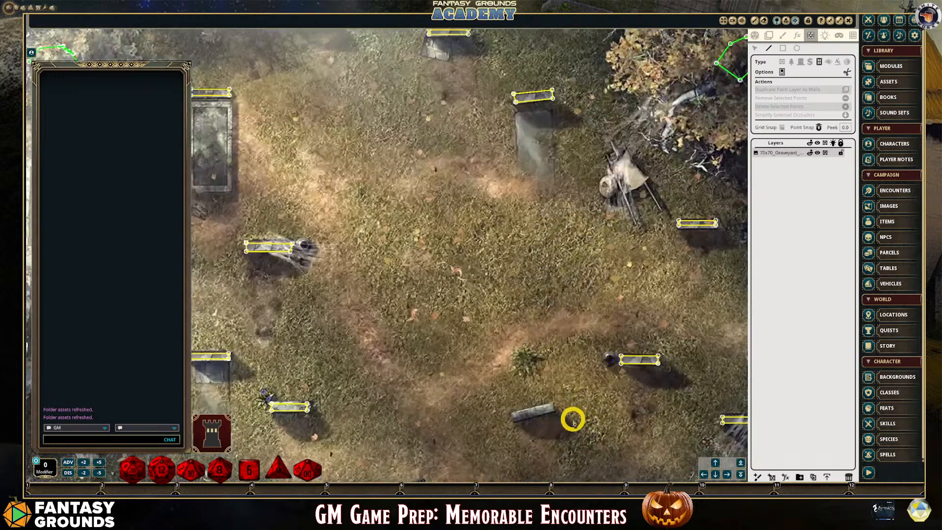
left_click(513, 414)
left_click(554, 414)
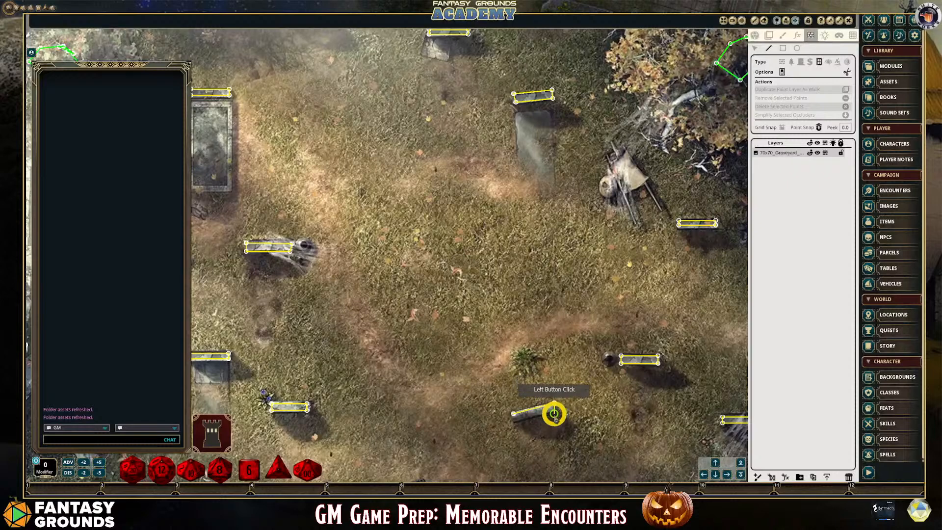
left_click(556, 410)
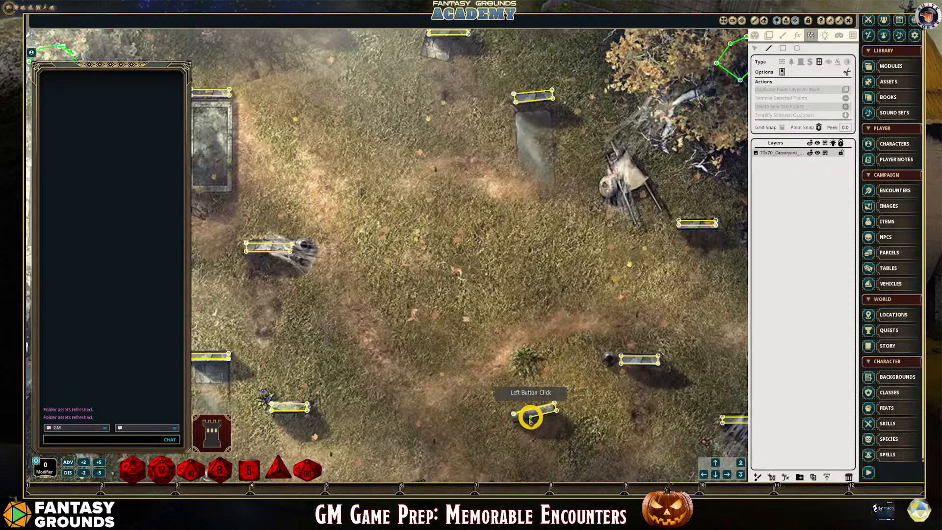
left_click(515, 421)
scroll(515, 421, "up", 3)
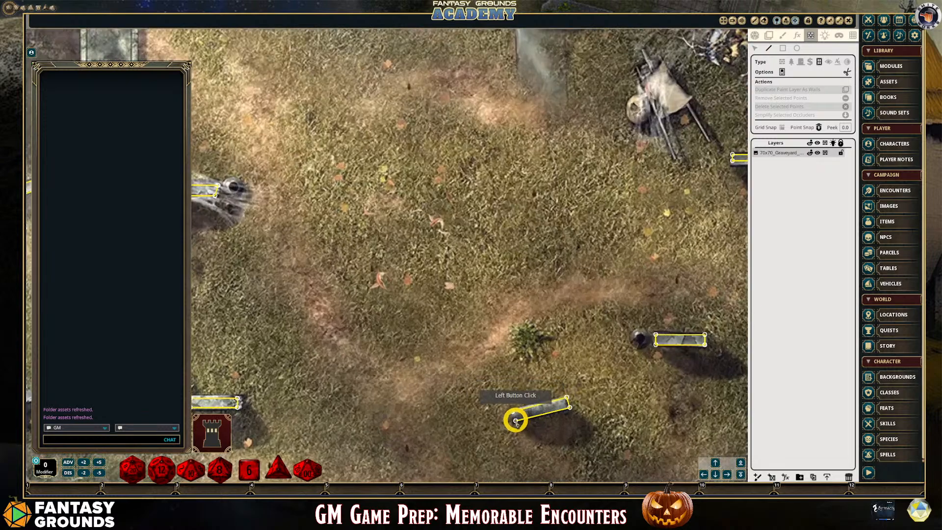
Outline the tilted headstone in the map's lower-left area, beside the broken wall's rubble, with a closed four-point line-of-sight polygon
scroll(464, 393, "down", 5)
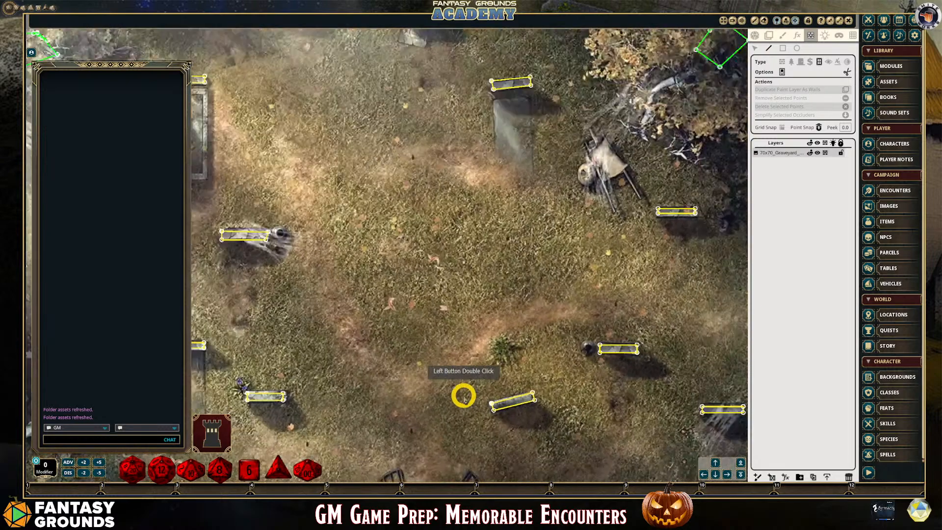
scroll(338, 392, "up", 1)
scroll(339, 393, "up", 6)
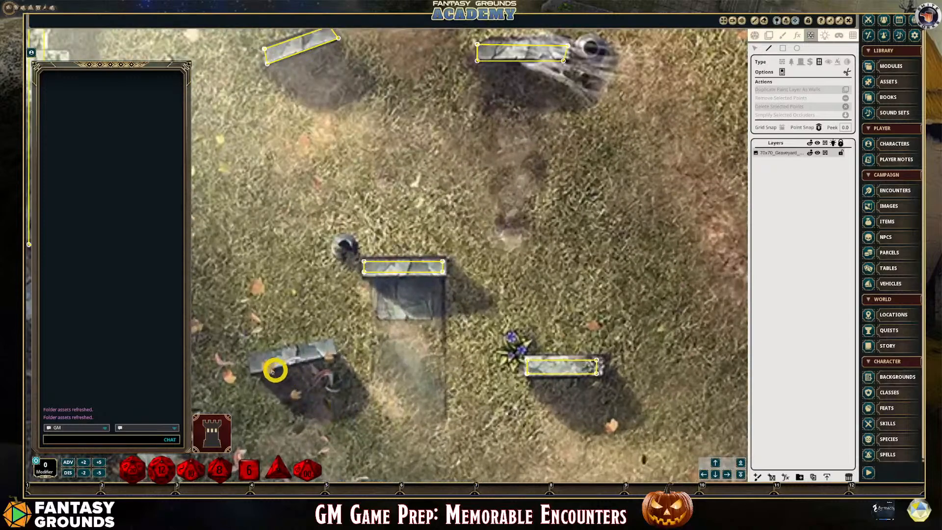
left_click(249, 358)
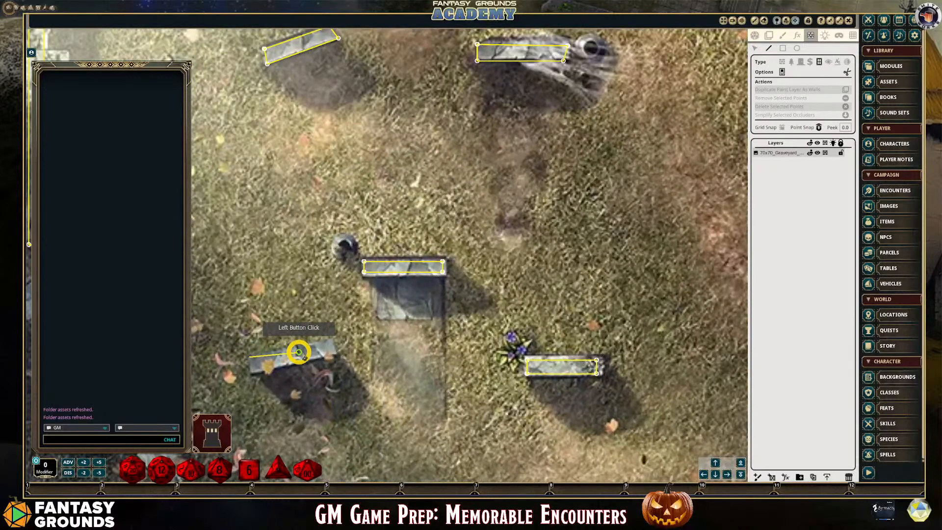
left_click(332, 350)
left_click(333, 352)
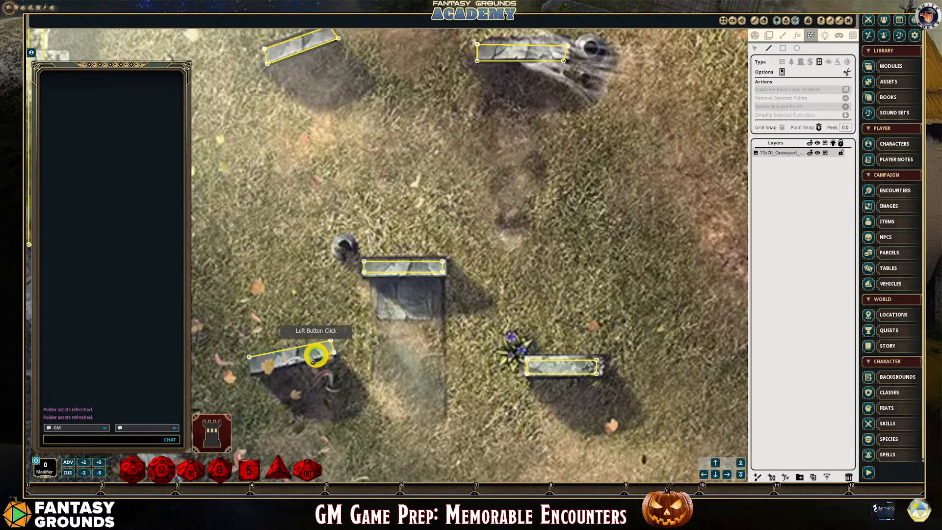
left_click(251, 373)
scroll(247, 371, "up", 3)
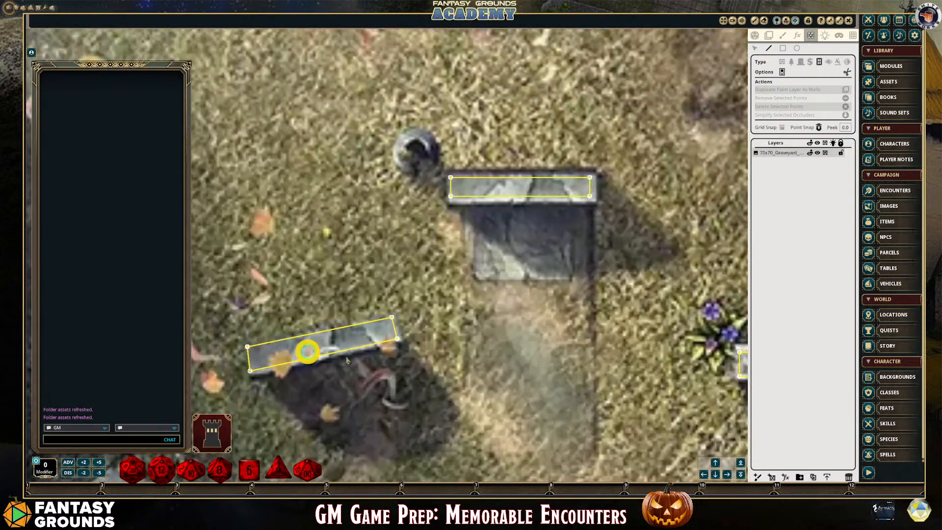
Reshape the lower end of the line-of-sight outline on the broken wall near the map's left edge by moving its corner points
scroll(466, 384, "down", 8)
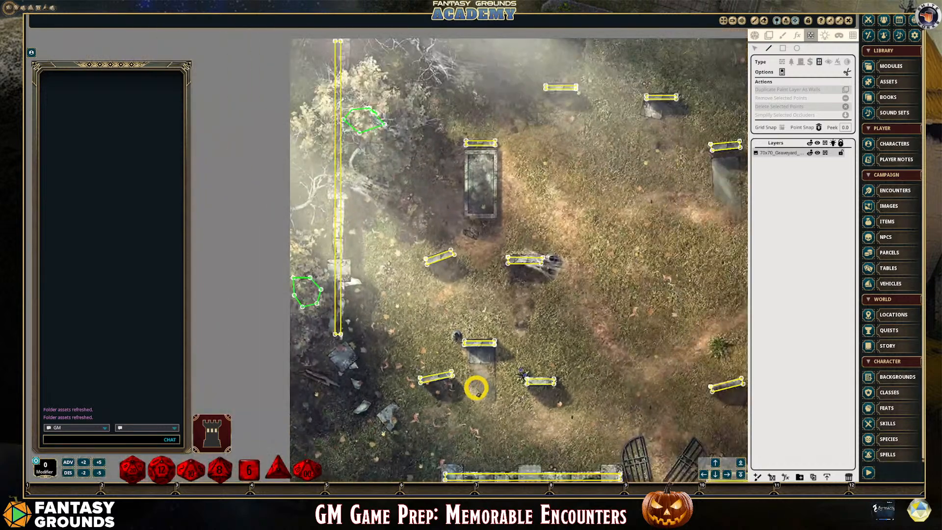
scroll(338, 353, "up", 4)
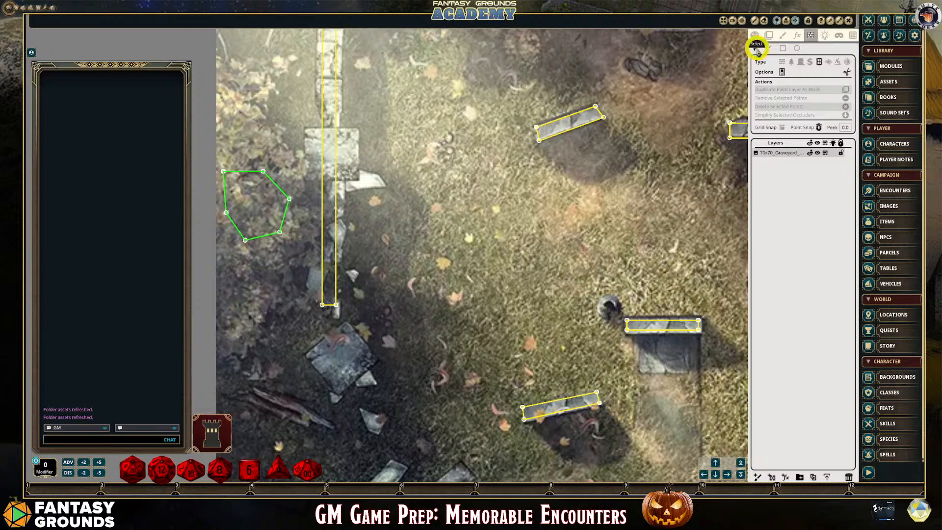
left_click(756, 47)
scroll(344, 309, "up", 2)
left_click(312, 292)
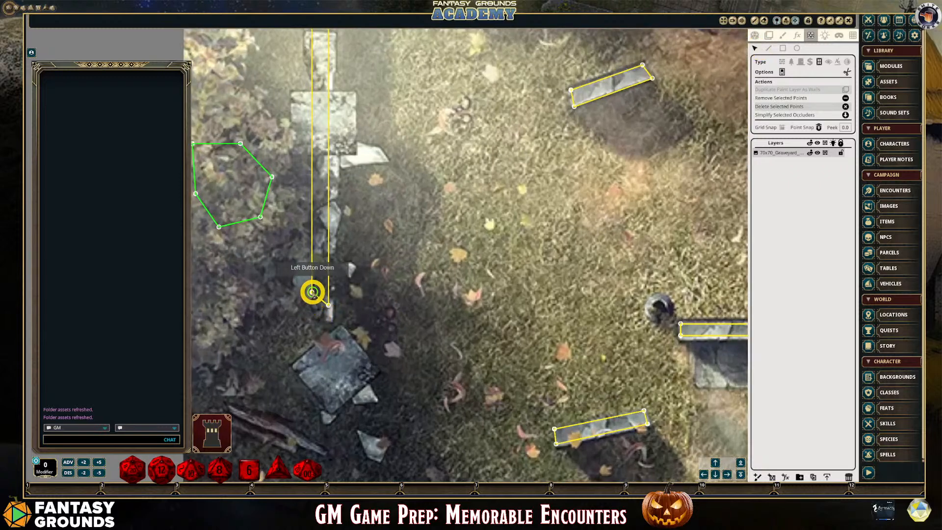
left_click_drag(311, 292, 323, 235)
Examine the whole graveyard map for trees, headstones and walls that still lack line-of-sight outlines
scroll(371, 324, "down", 2)
scroll(371, 324, "down", 5)
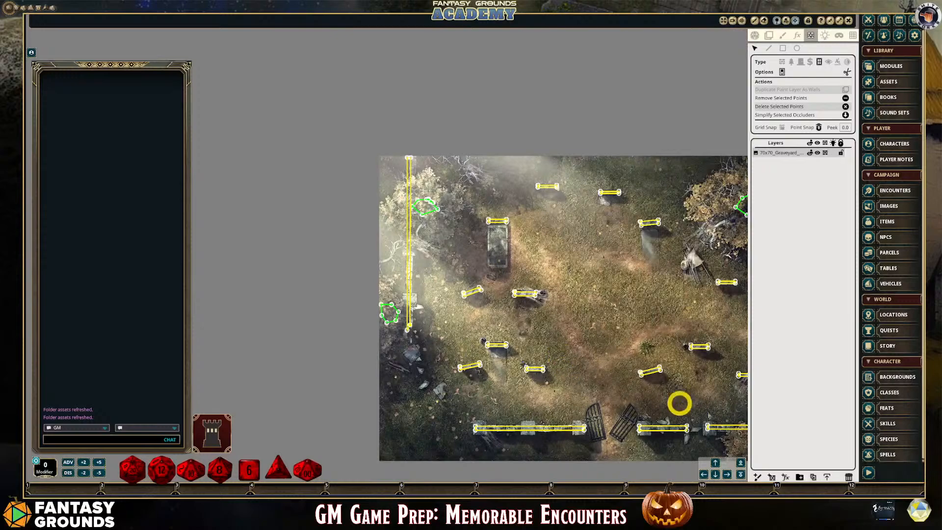
scroll(719, 416, "up", 1)
scroll(713, 422, "up", 2)
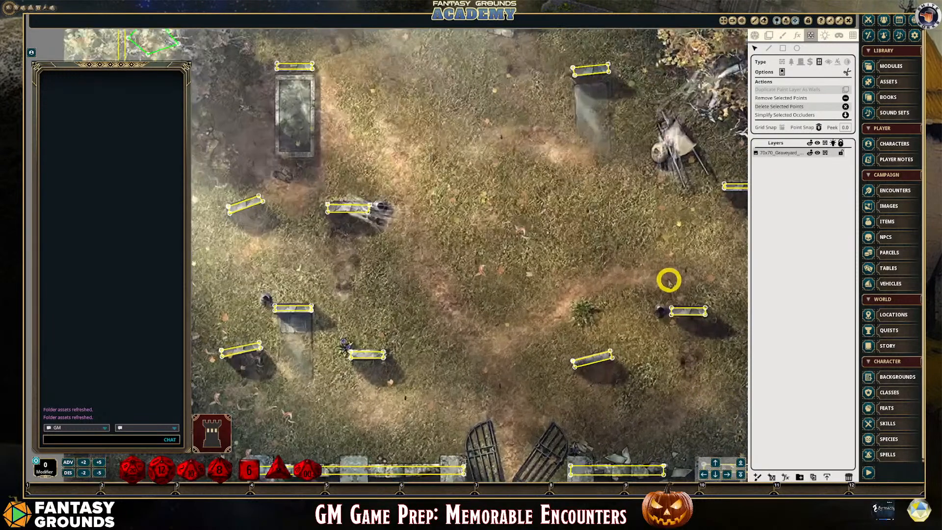
scroll(669, 278, "down", 3)
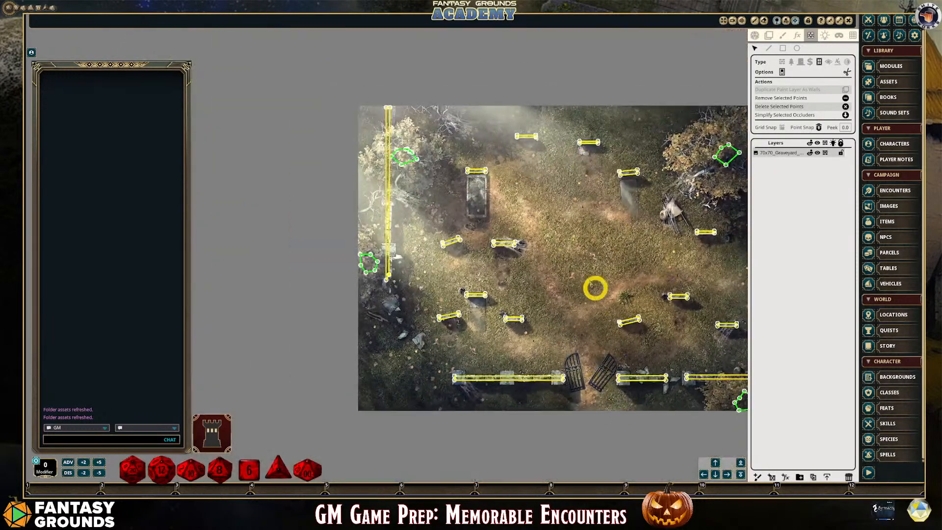
scroll(428, 338, "up", 3)
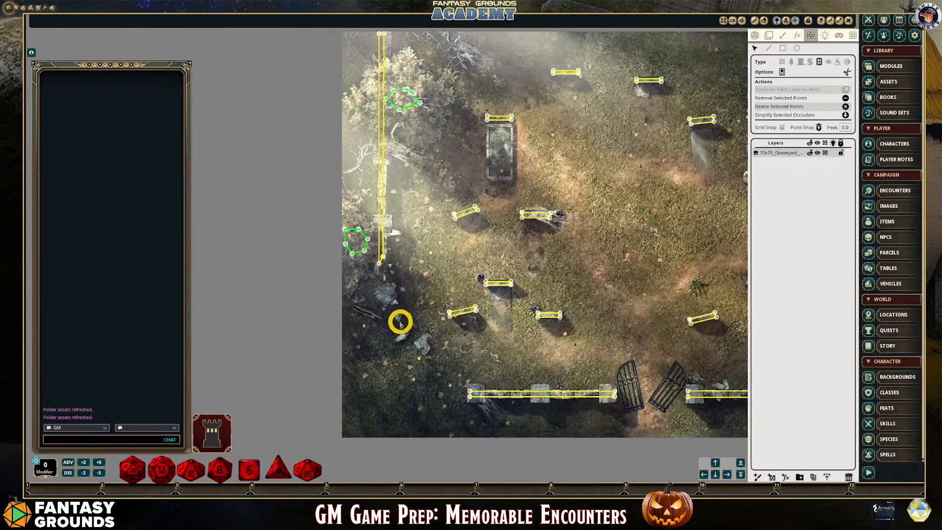
scroll(393, 322, "down", 3)
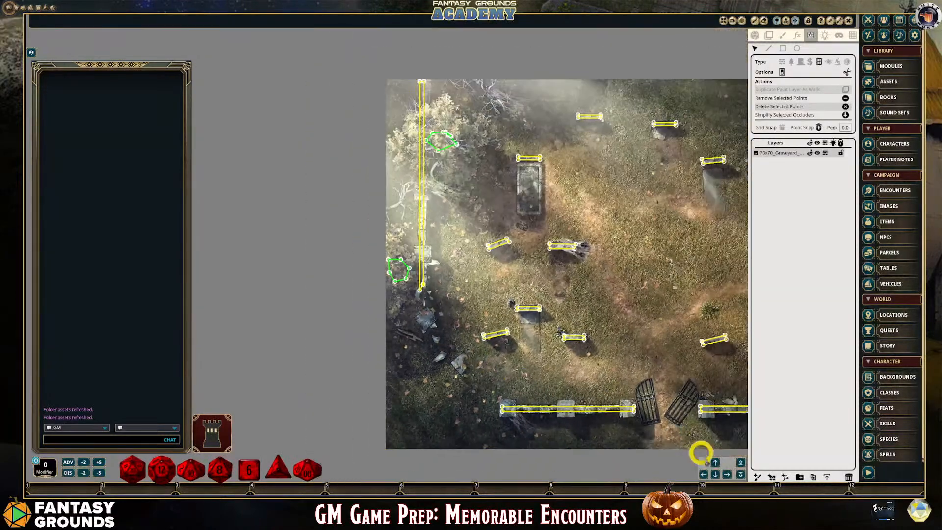
left_click(727, 475)
left_click(729, 475)
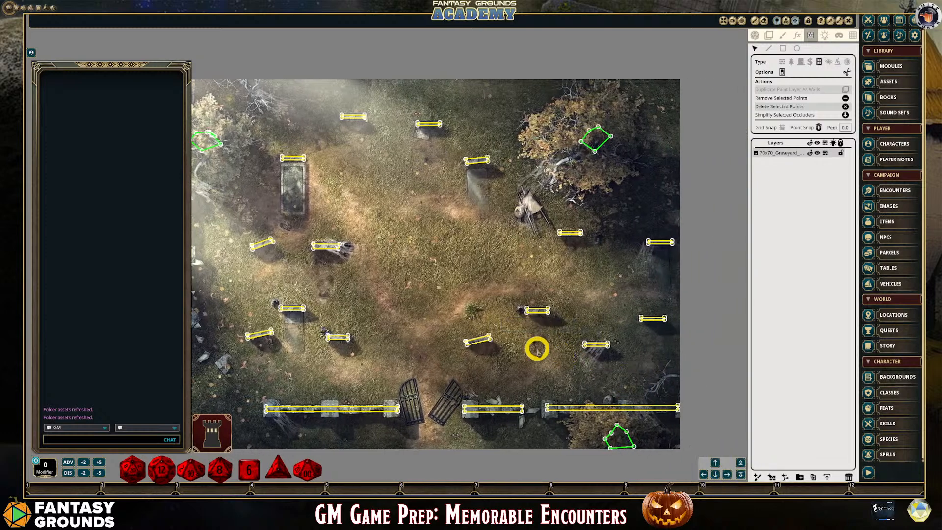
scroll(353, 286, "down", 1)
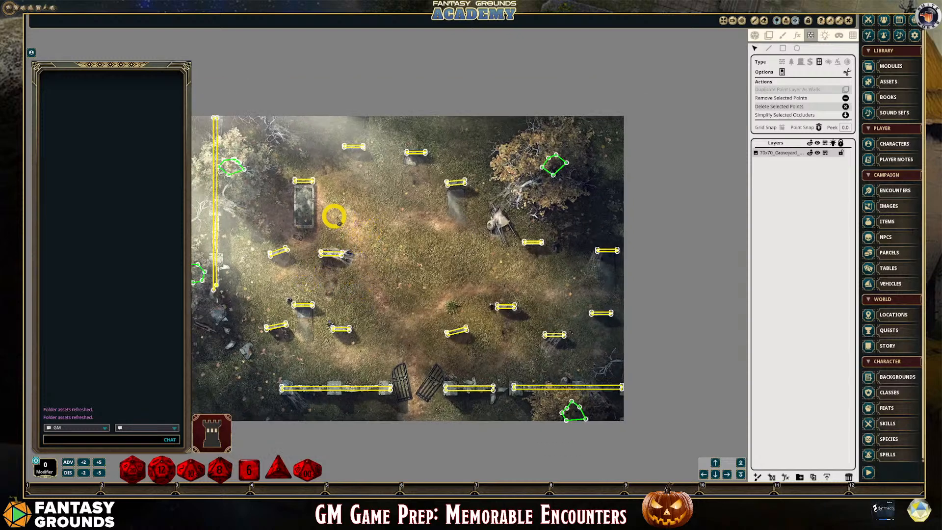
Make the square grid visible on the graveyard map and compare it with the map's edges
left_click(855, 36)
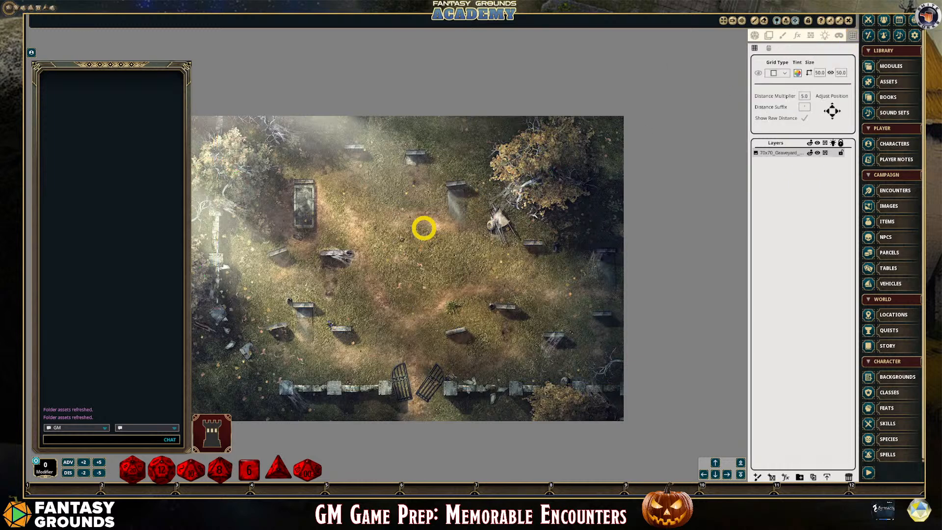
scroll(343, 206, "down", 1)
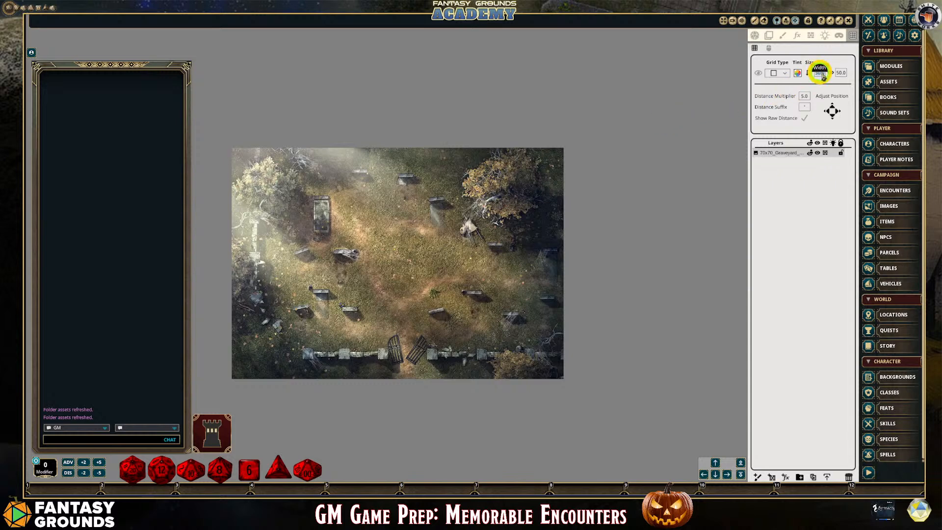
left_click(760, 74)
scroll(558, 204, "up", 3)
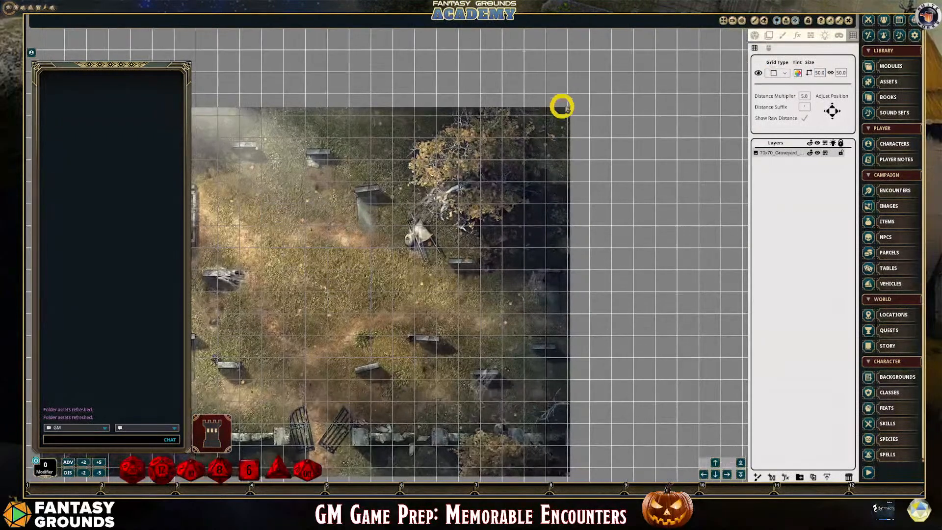
scroll(591, 186, "down", 2)
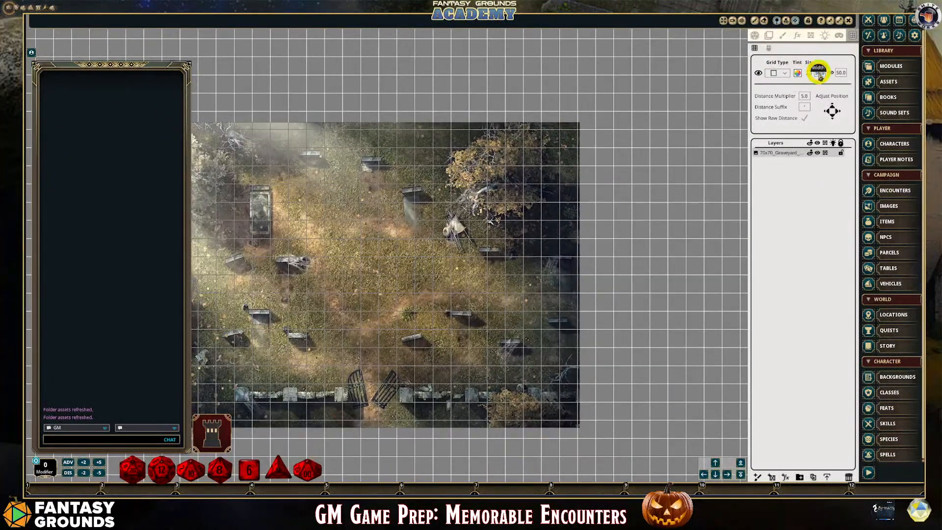
Set the map grid's width and height to 70 and check how the squares fit the map
left_click(819, 77)
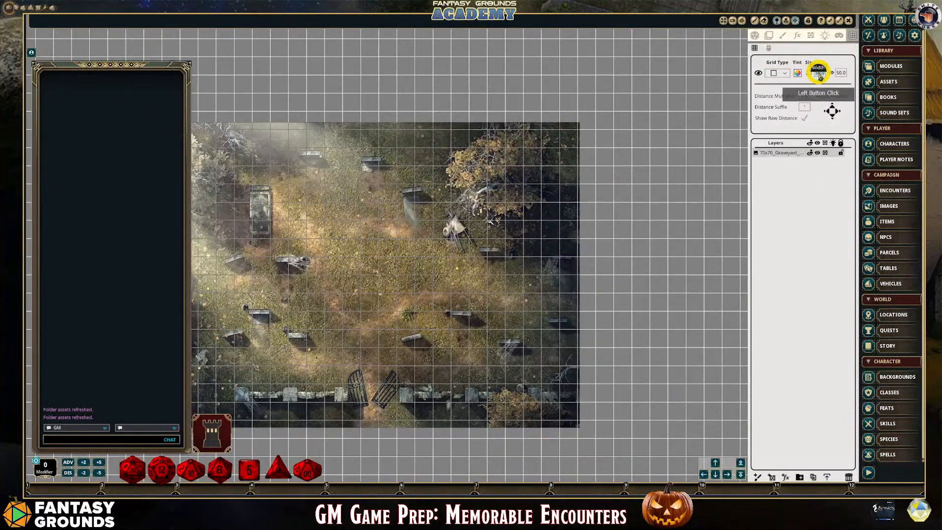
left_click(841, 76)
scroll(535, 215, "down", 3)
scroll(353, 221, "up", 1)
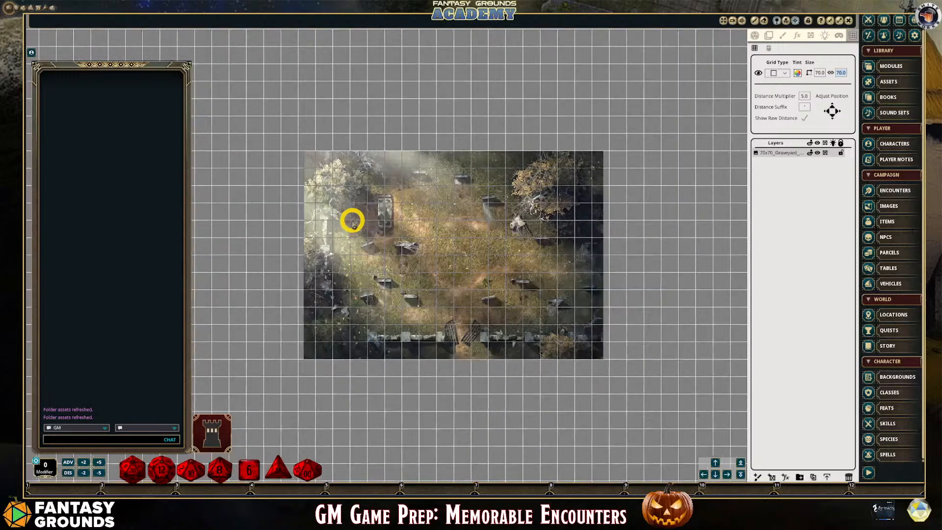
scroll(429, 255, "up", 1)
scroll(429, 255, "down", 1)
scroll(426, 252, "up", 1)
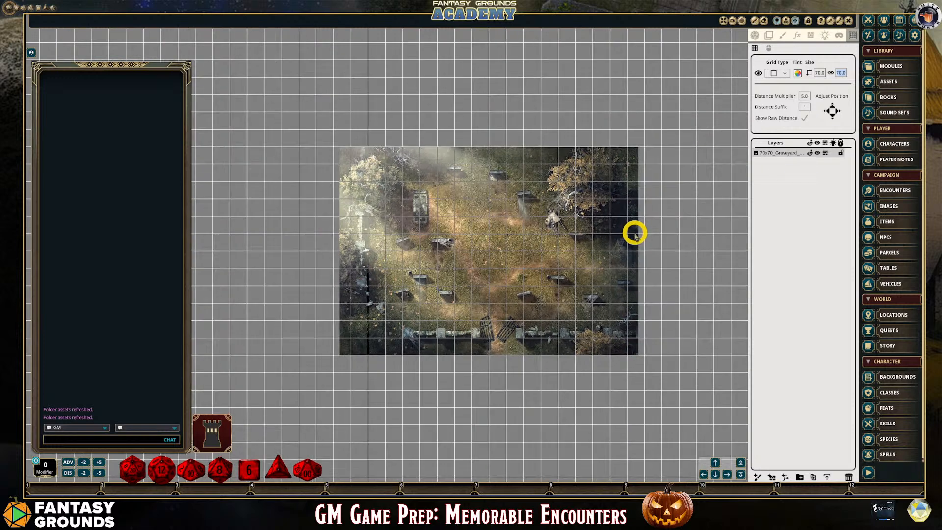
Nudge the map grid to the right in small increments to adjust its alignment with the graveyard image
left_click(837, 113)
left_click(837, 113)
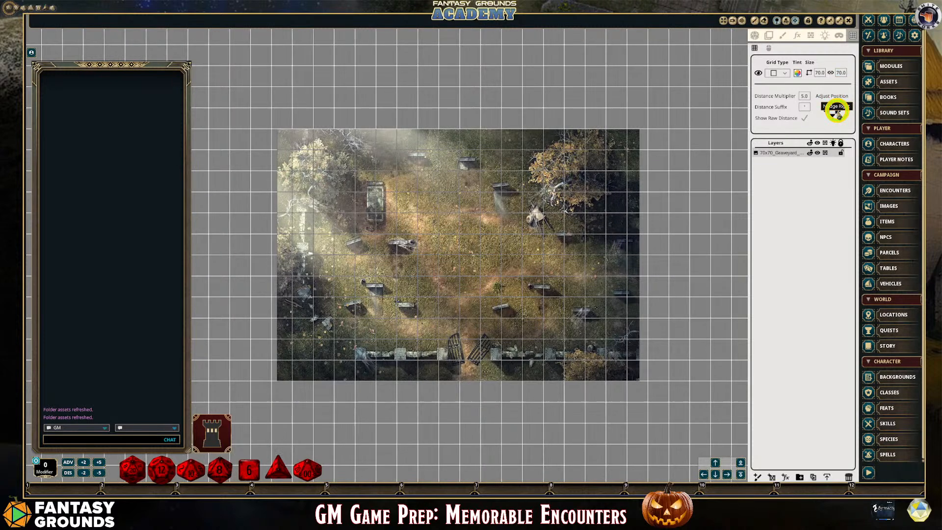
left_click(837, 112)
left_click(836, 112)
left_click(836, 113)
left_click(836, 113)
left_click(837, 112)
left_click(836, 113)
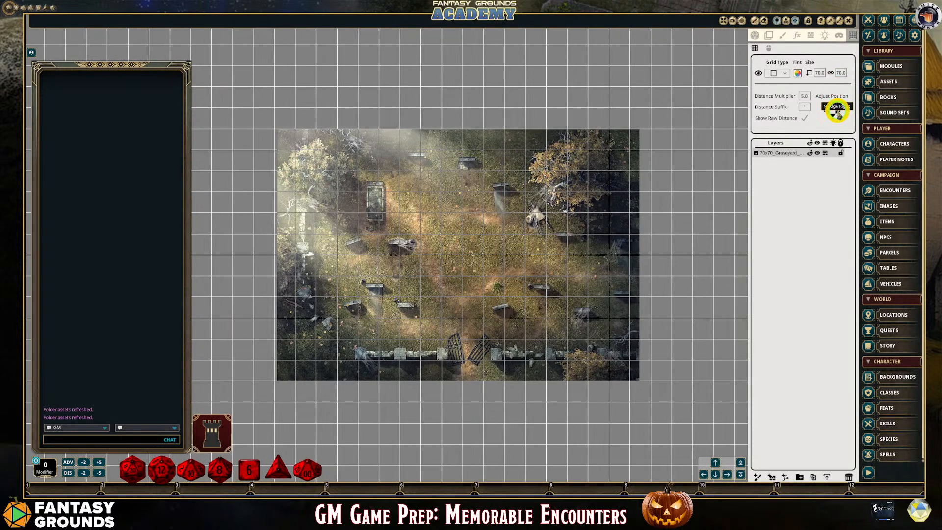
left_click(836, 113)
left_click(837, 113)
left_click(837, 113)
left_click(837, 113)
left_click(836, 112)
left_click(837, 113)
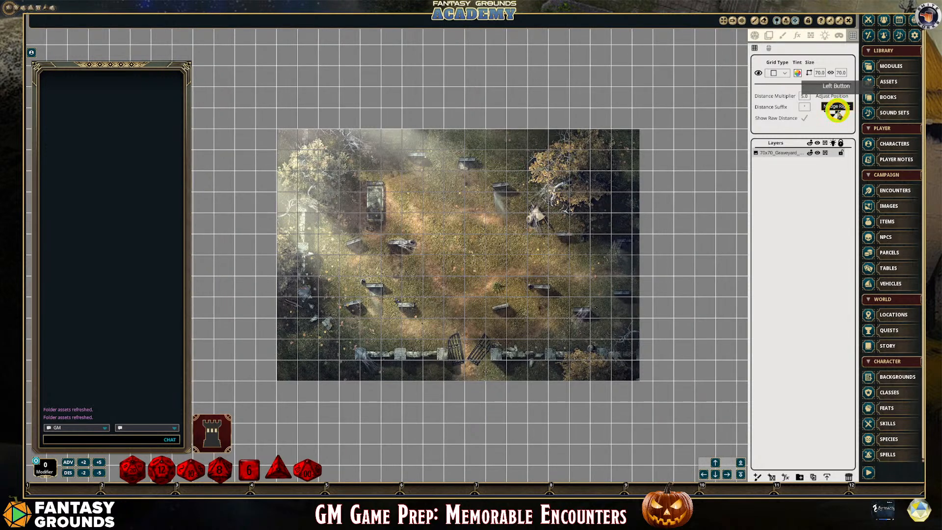
left_click(836, 113)
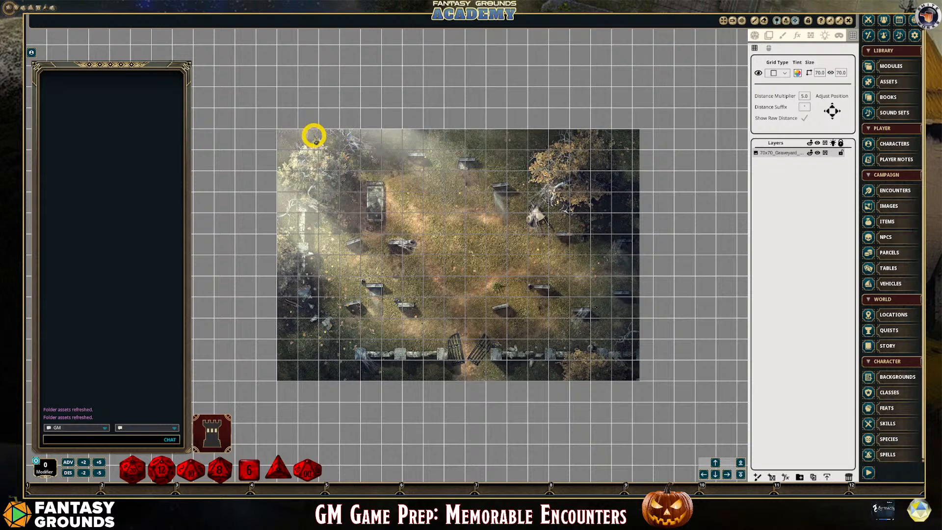
Check how the shifted grid squares line up with the edges of the graveyard map
scroll(633, 380, "up", 3)
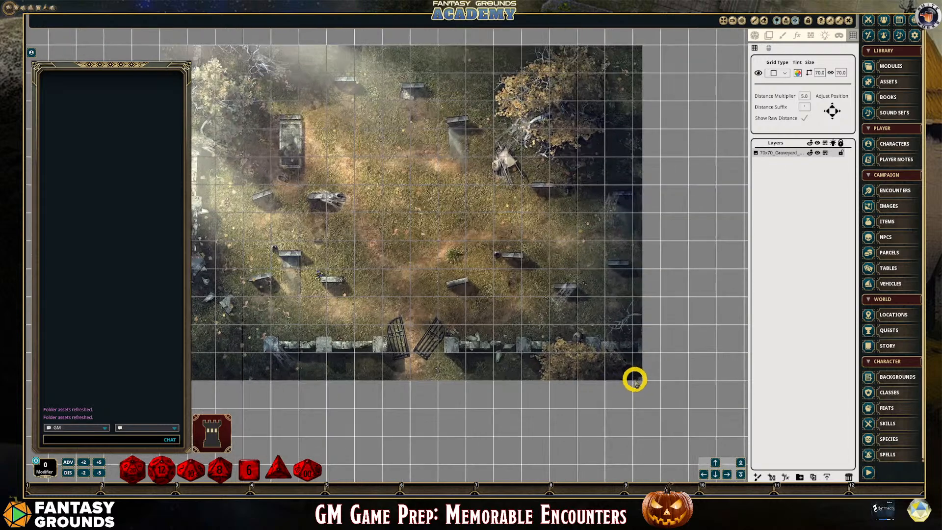
scroll(635, 380, "down", 1)
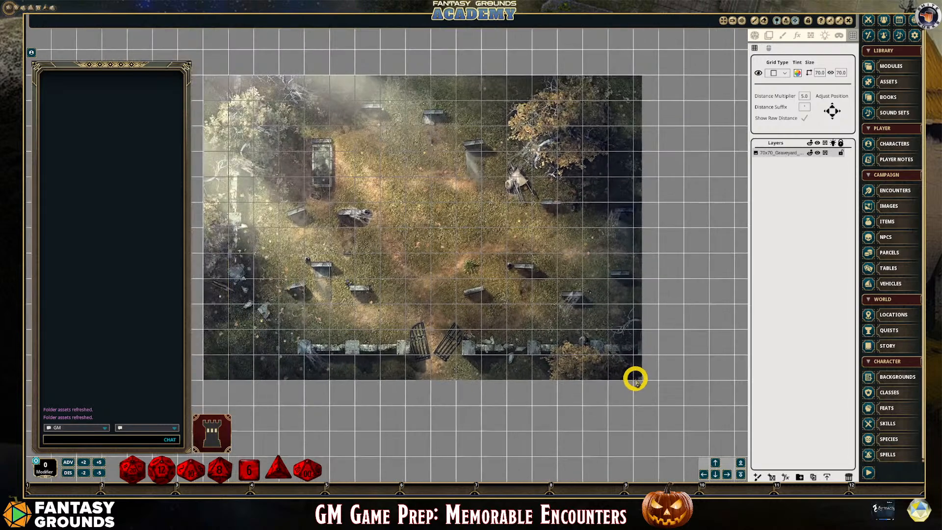
scroll(635, 378, "down", 2)
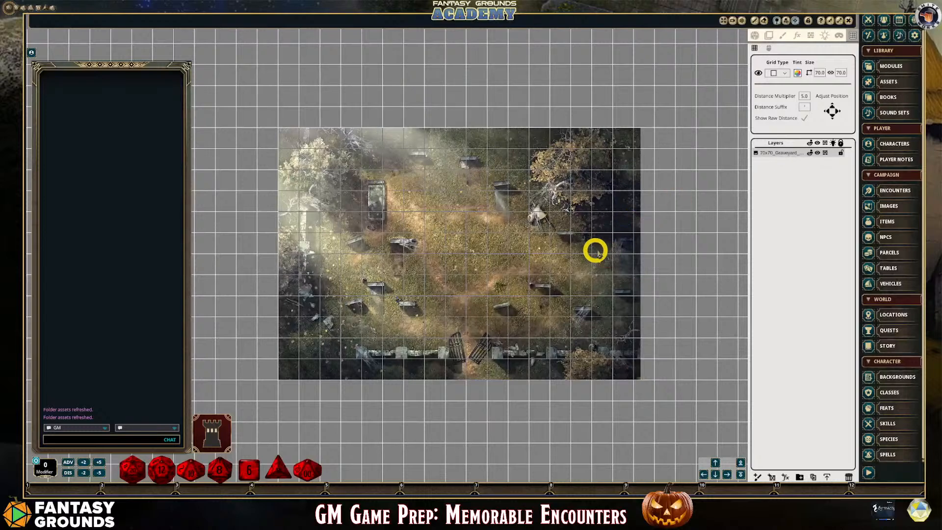
scroll(624, 249, "up", 1)
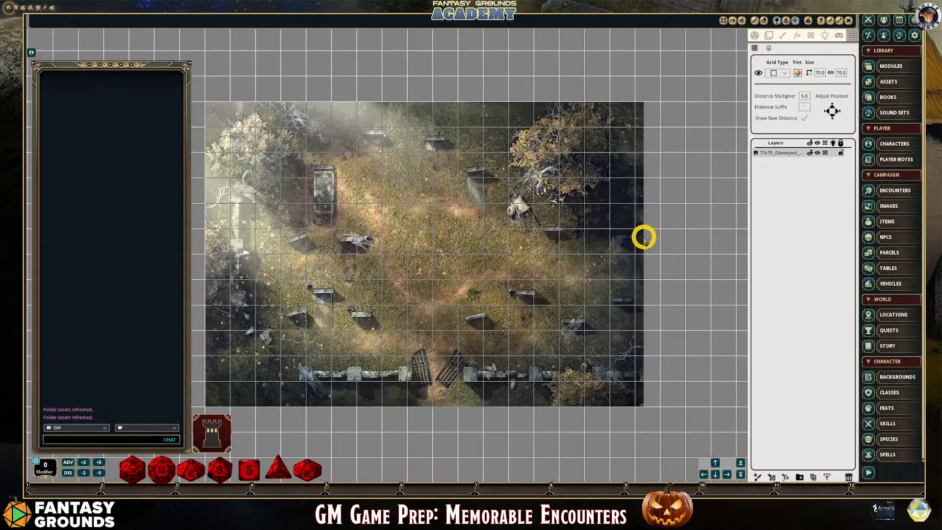
scroll(413, 206, "down", 1)
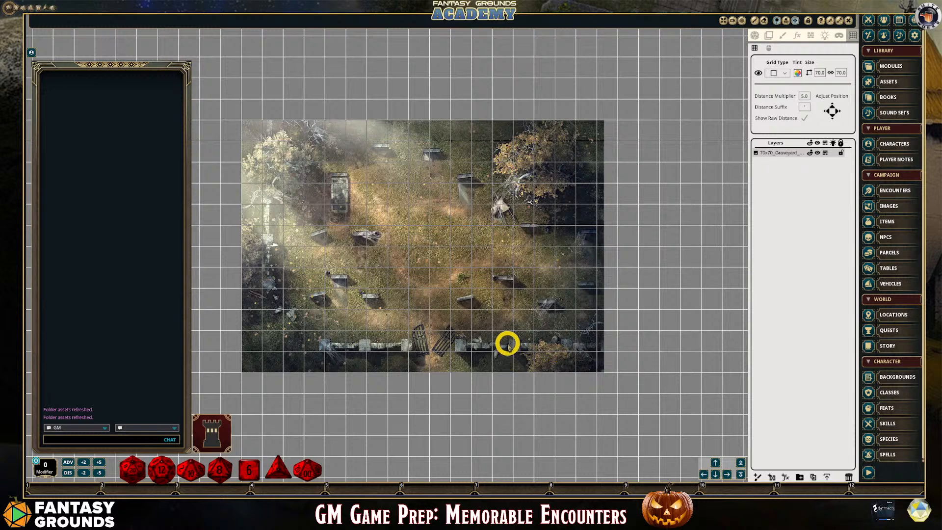
scroll(399, 328, "down", 2)
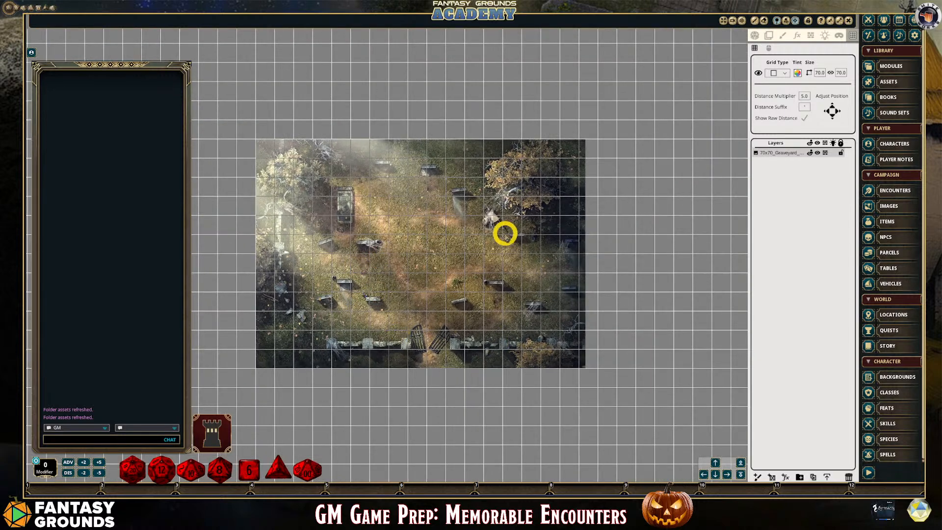
Tint the map grid yellow-green (RGB 210, 255, 54) and lower its opacity so the lines look faint
left_click(797, 72)
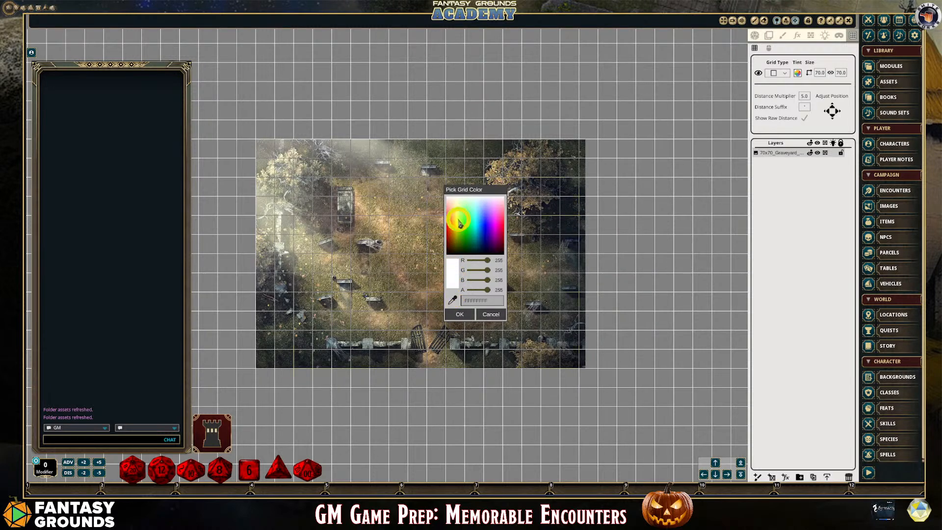
left_click(459, 223)
left_click(487, 290)
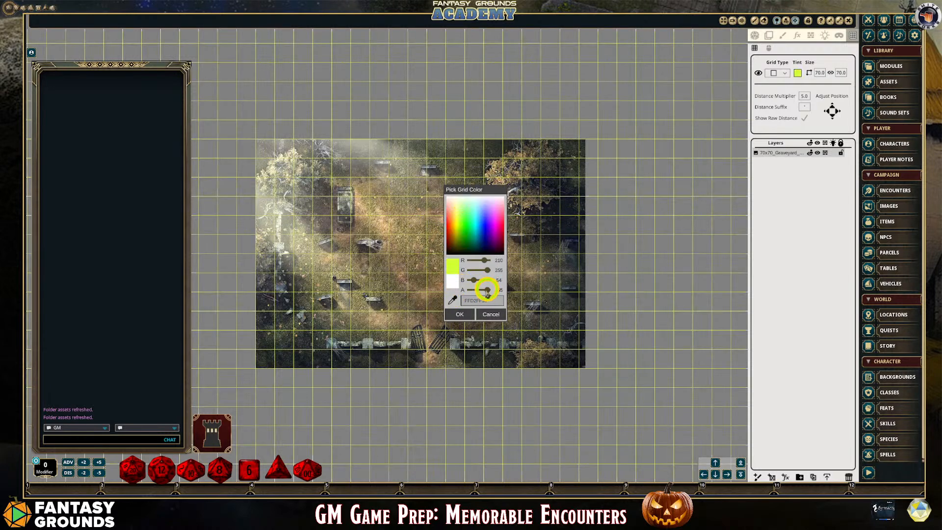
left_click_drag(488, 291, 480, 290)
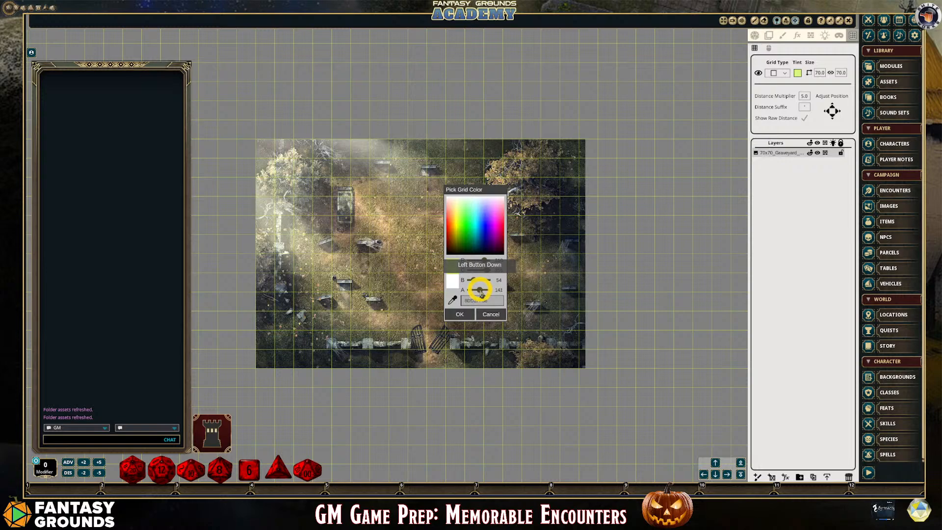
left_click(460, 314)
scroll(381, 285, "up", 5)
scroll(341, 246, "down", 5)
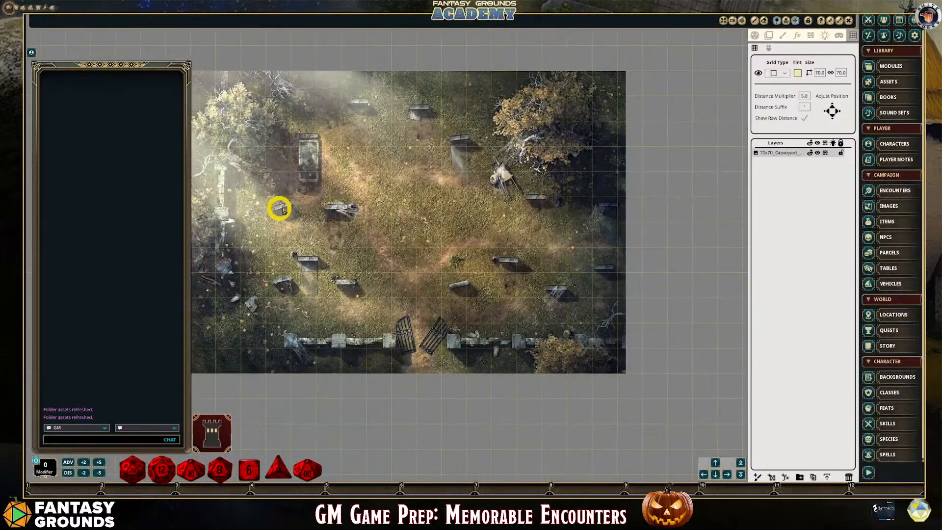
scroll(377, 254, "down", 1)
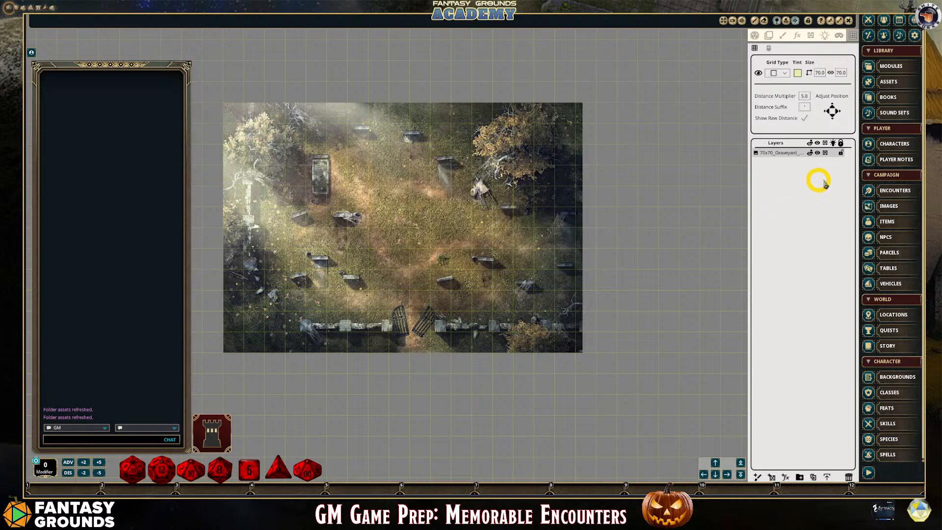
Add an FX layer above the graveyard image and set its effect type to Myst
left_click(785, 476)
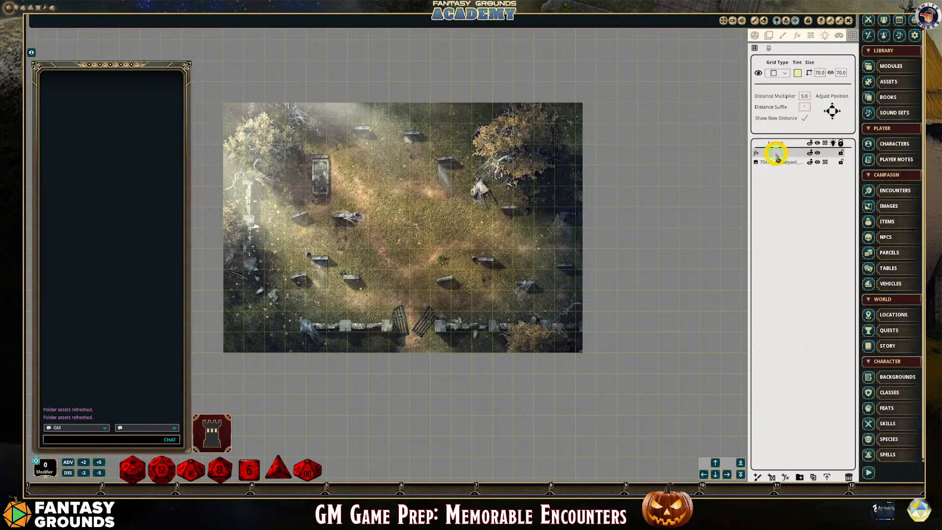
left_click(797, 35)
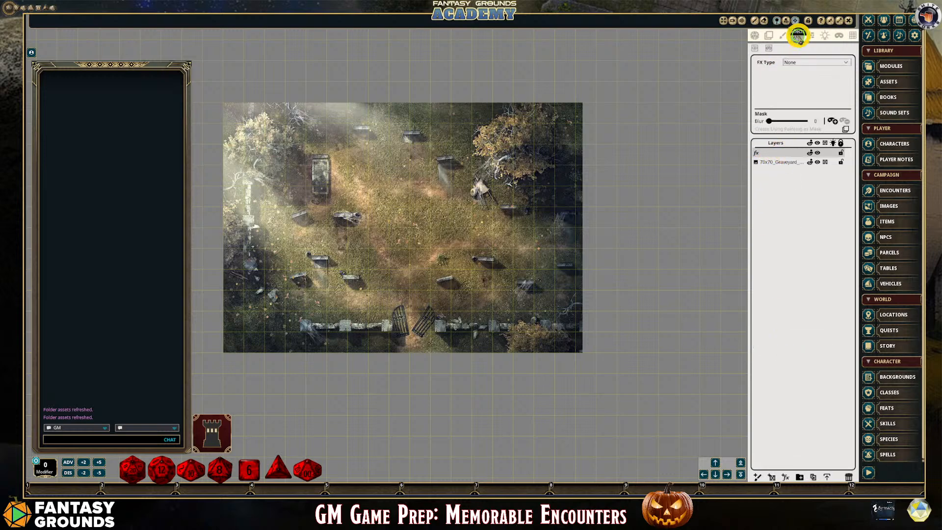
left_click(846, 64)
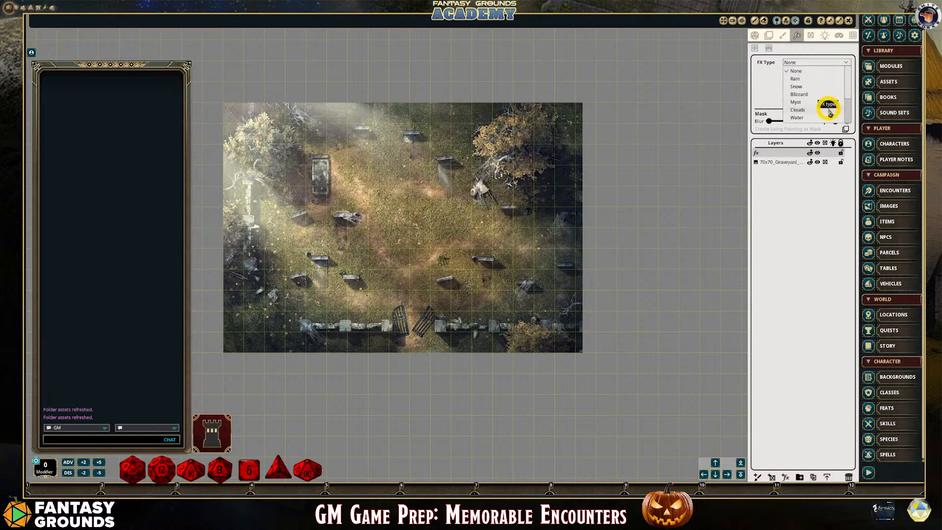
left_click(800, 102)
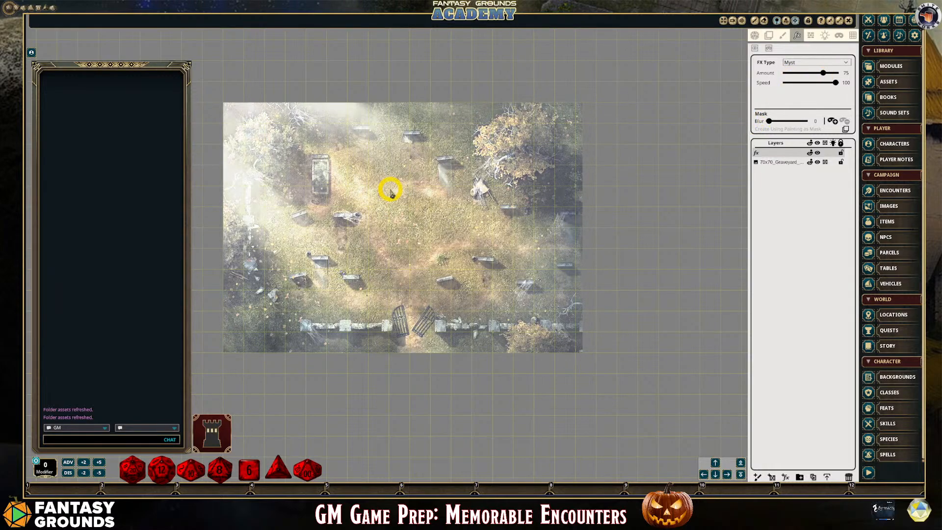
Set the Myst effect's speed to 48 and its amount to 58
left_click_drag(834, 83, 812, 86)
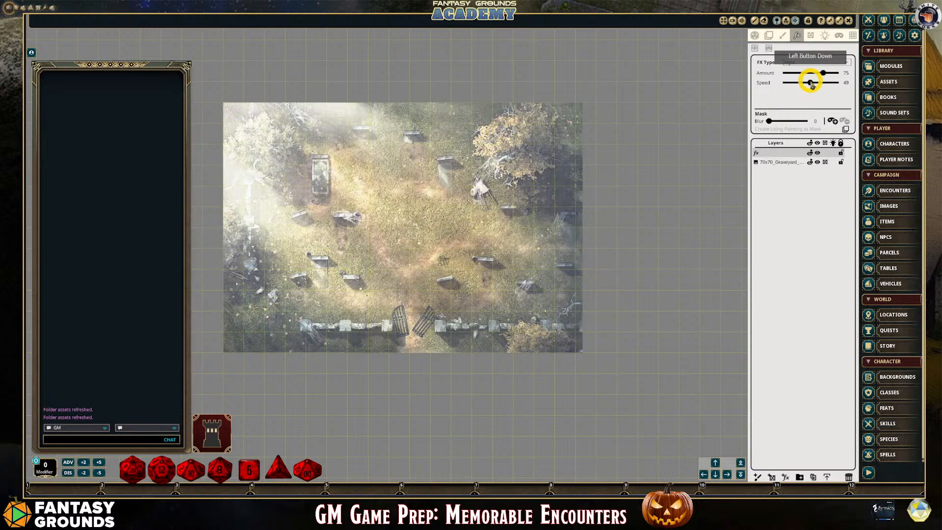
left_click_drag(811, 87, 811, 85)
scroll(342, 281, "up", 2)
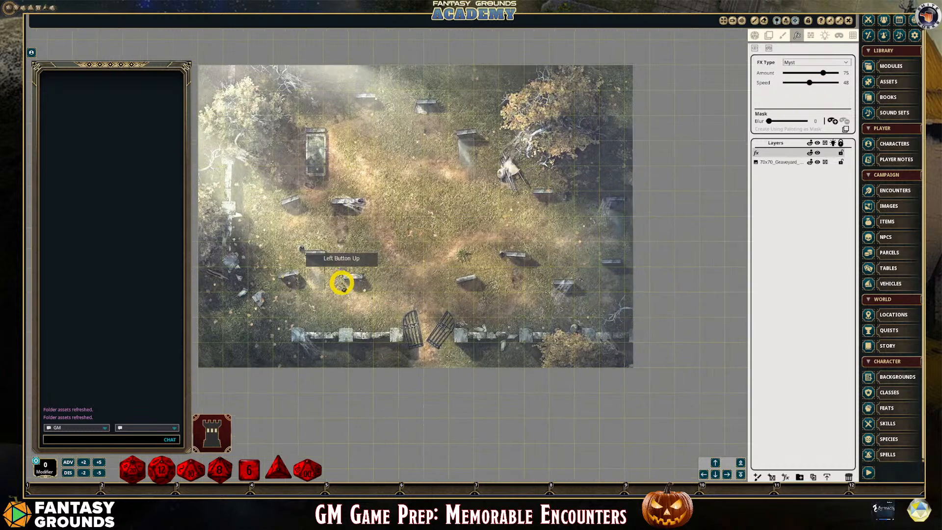
scroll(350, 289, "down", 1)
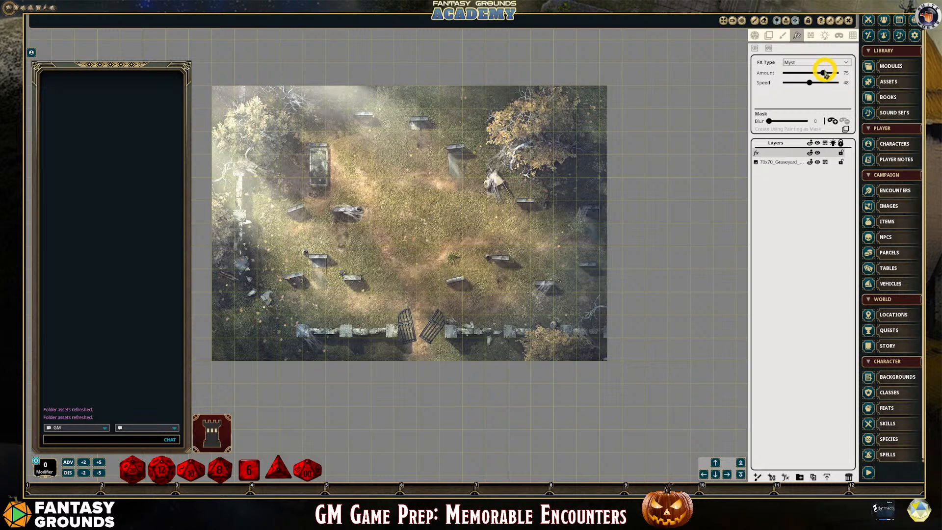
left_click_drag(825, 72, 814, 73)
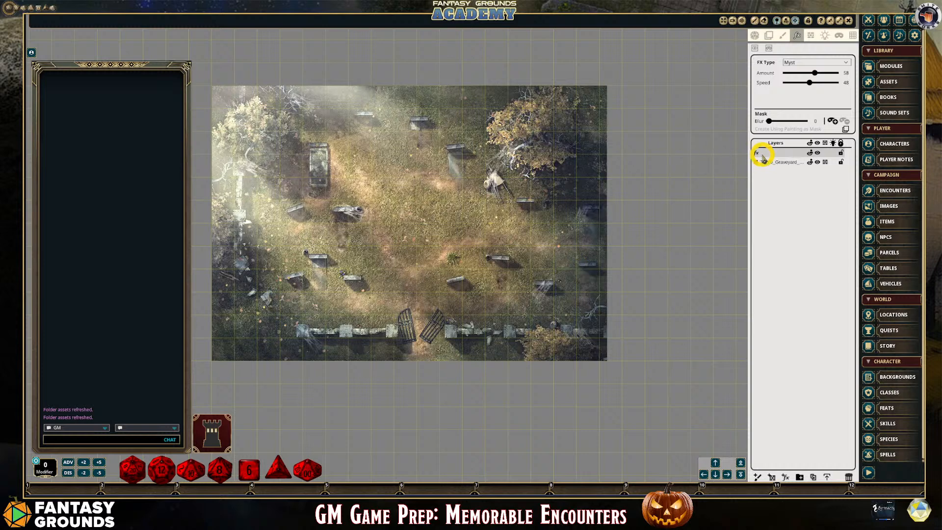
Rename the Myst effect layer as Grave Mist
left_click(781, 154)
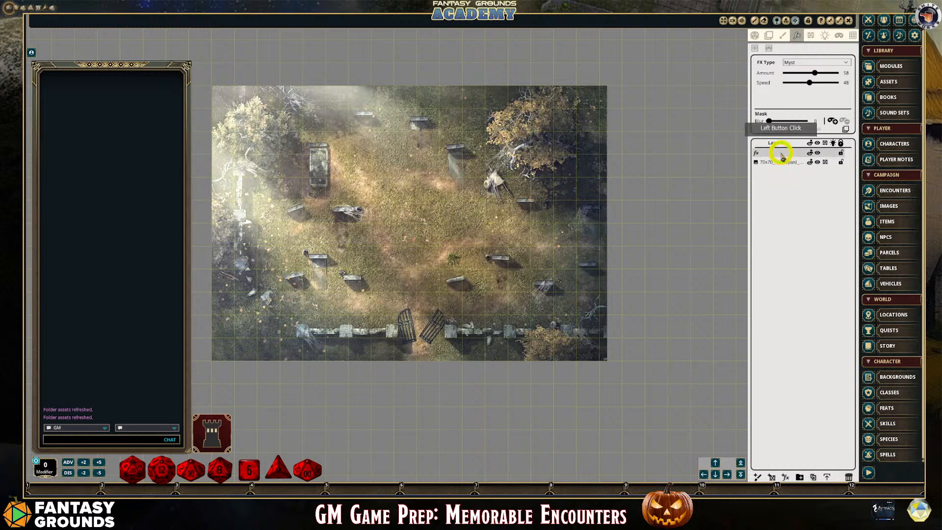
double_click(784, 153)
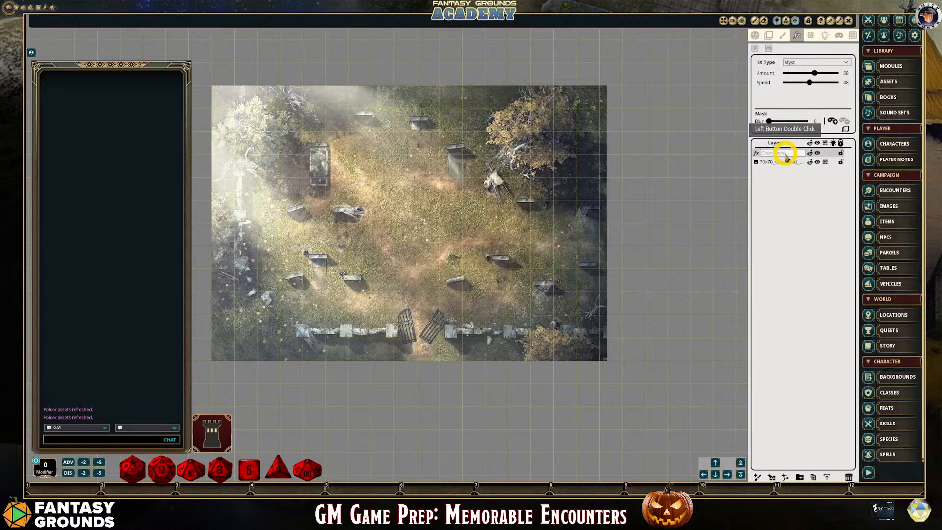
type("Grave")
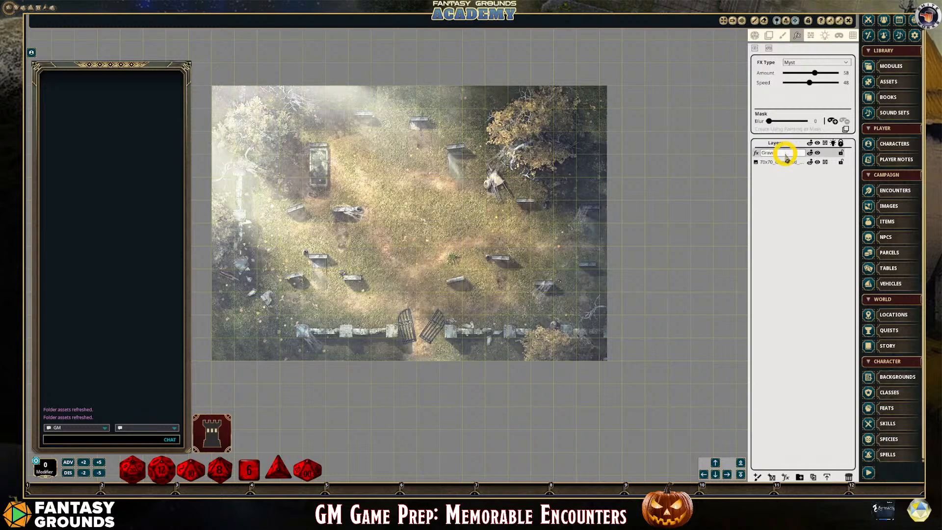
type(" Myst")
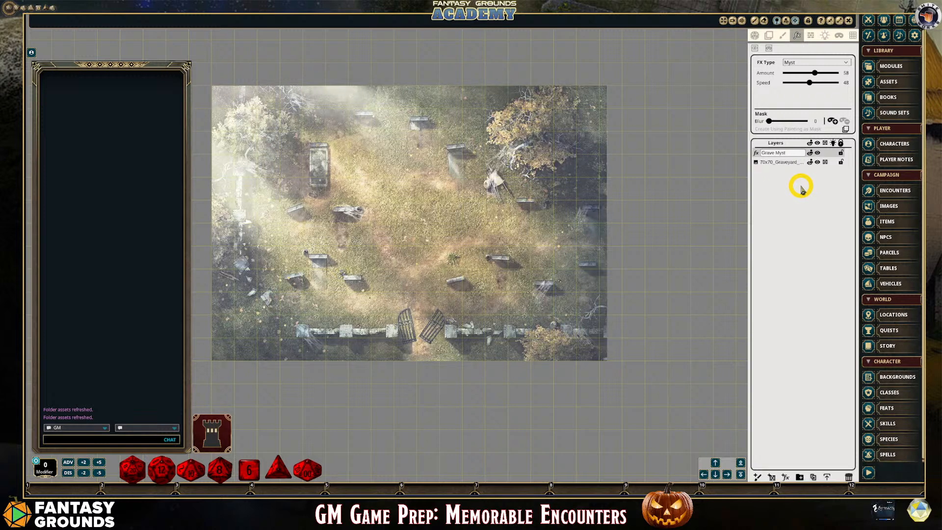
left_click(795, 160)
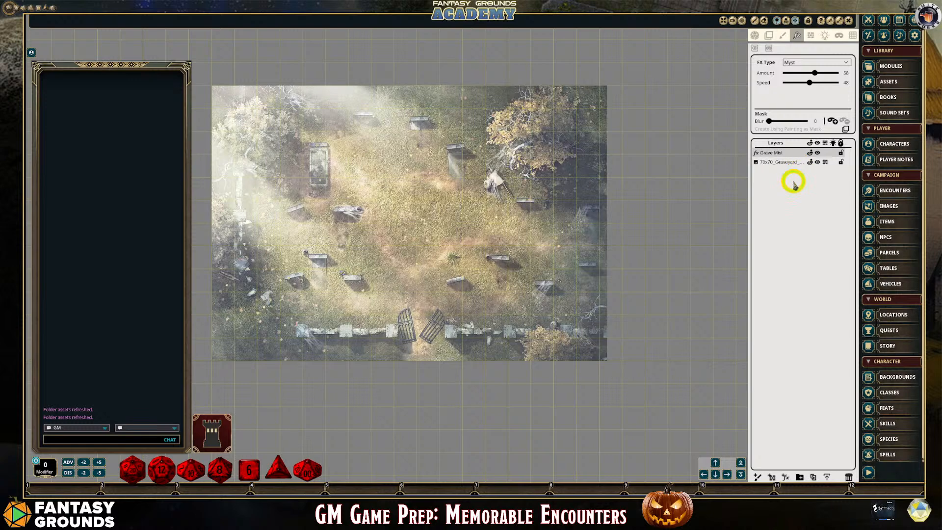
left_click(782, 153)
left_click(781, 152)
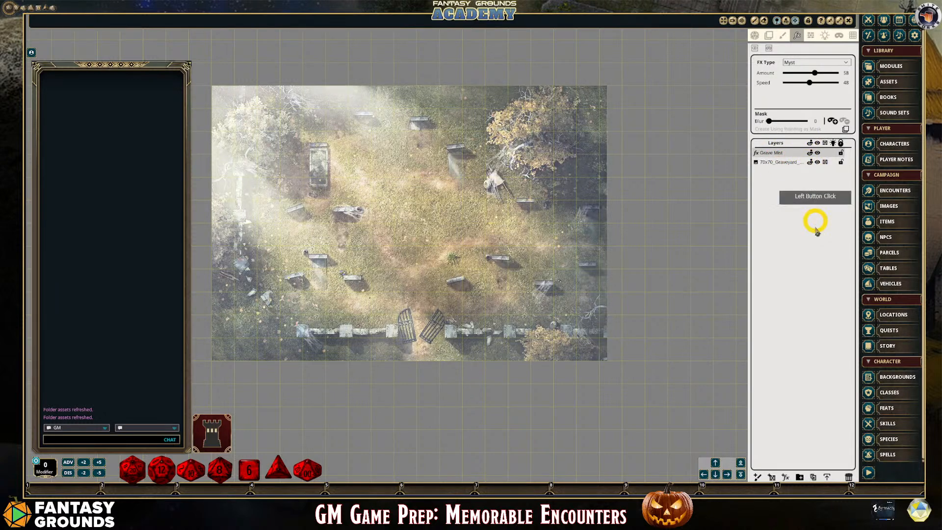
Create a layer folder named Ambient and move the Grave Mist layer into it
left_click(799, 477)
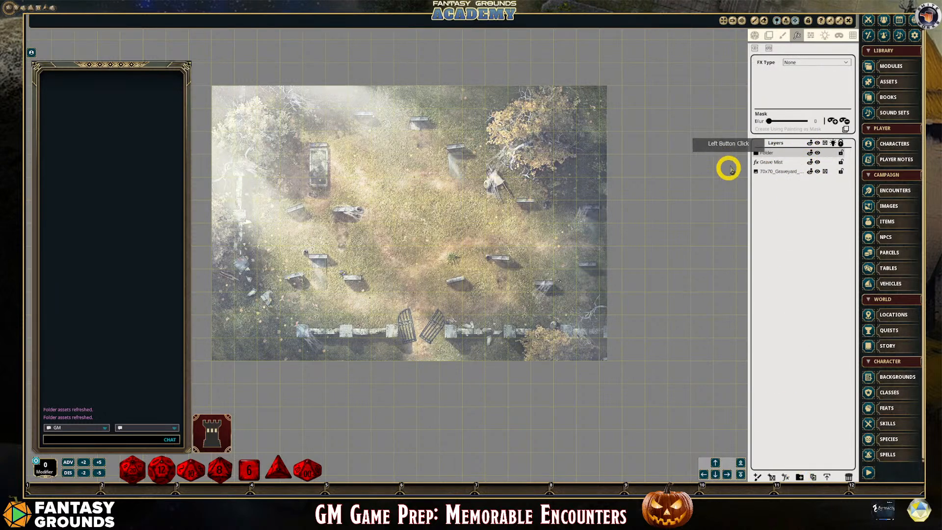
double_click(769, 154)
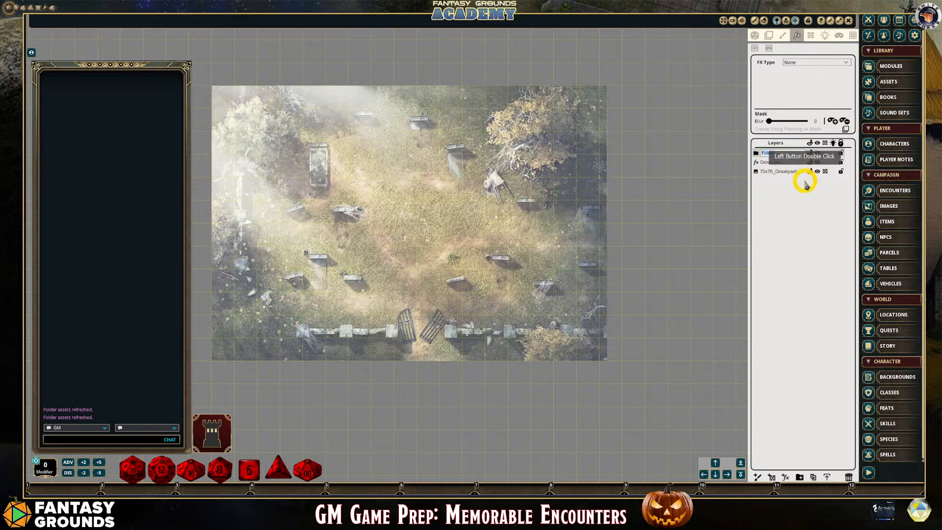
type("Am")
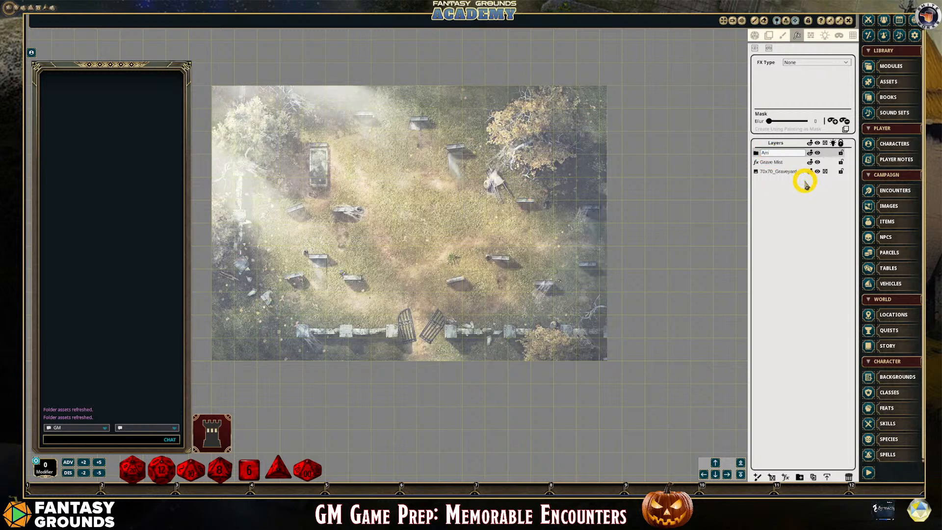
type("bien")
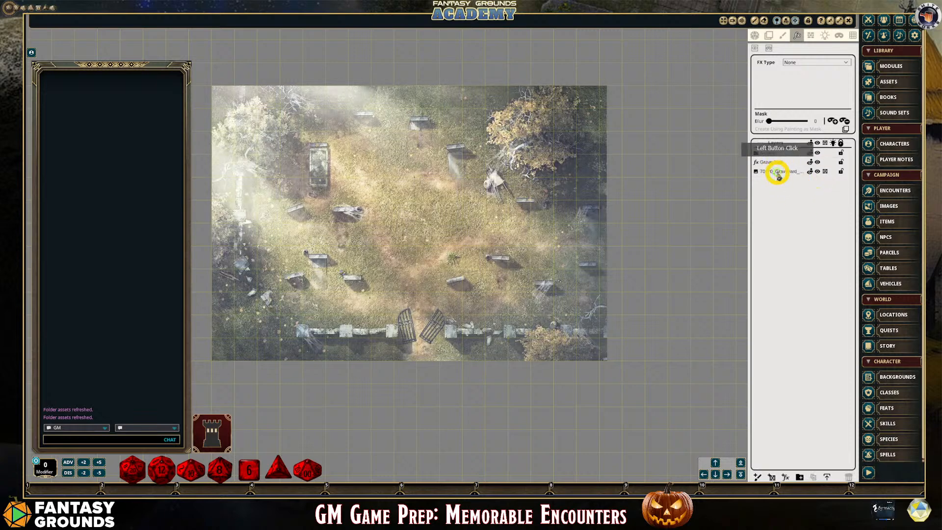
left_click_drag(772, 162, 769, 153)
Add a second FX layer in the Ambient folder with the Time of day effect, amount 67 and time 54
scroll(459, 249, "down", 1)
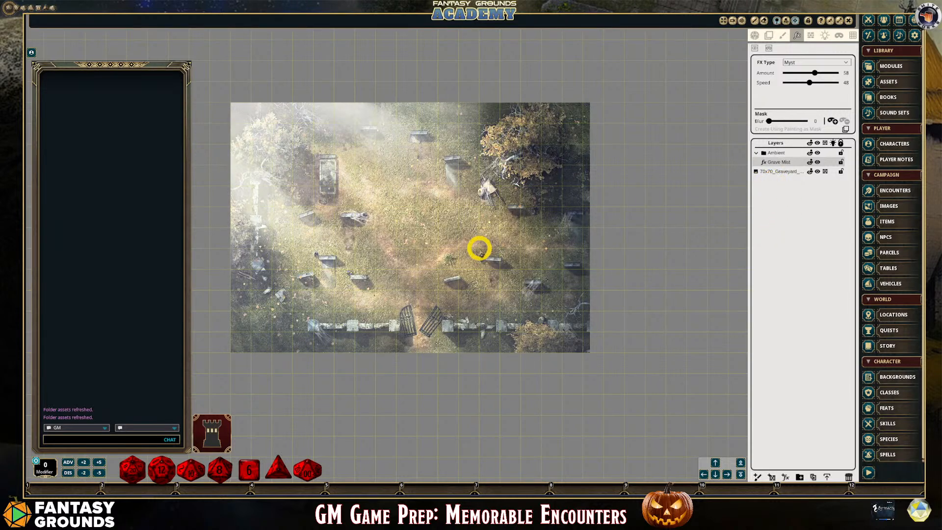
scroll(386, 281, "down", 2)
scroll(383, 274, "up", 1)
scroll(381, 271, "down", 1)
scroll(380, 272, "up", 1)
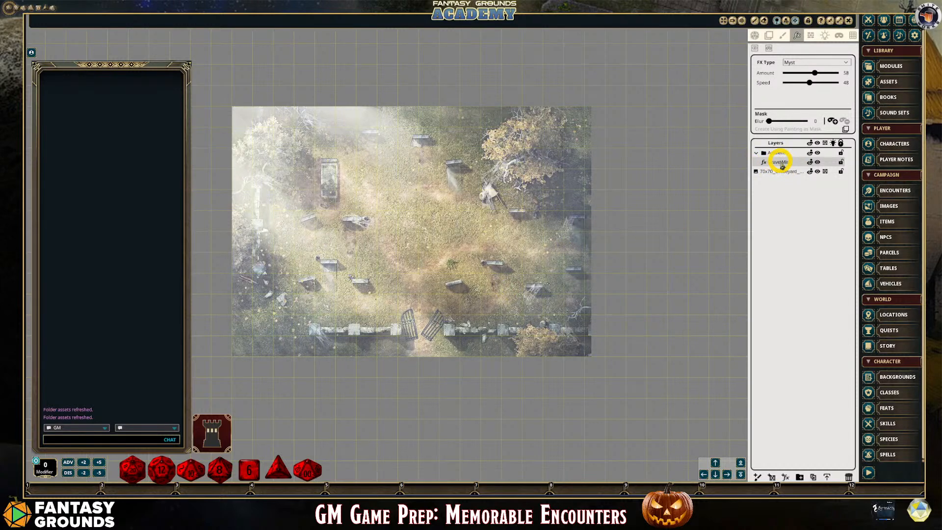
left_click(785, 476)
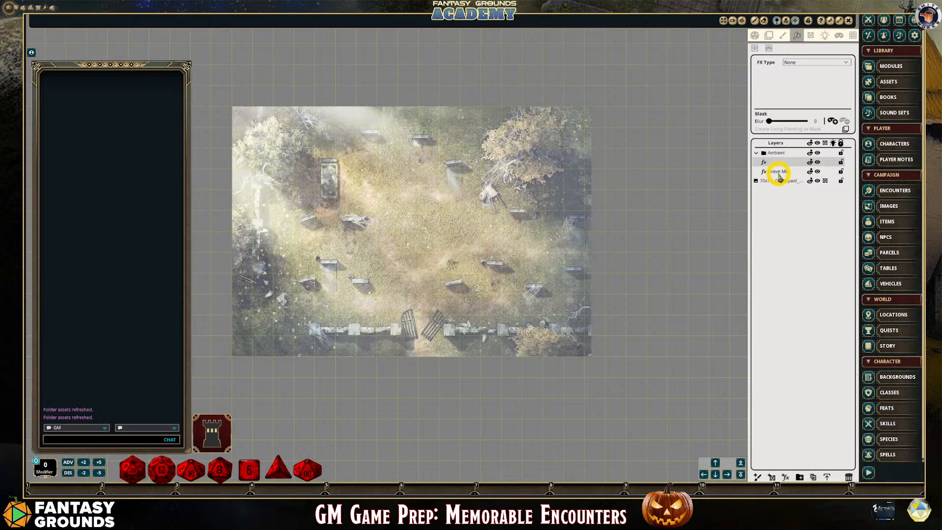
left_click(849, 67)
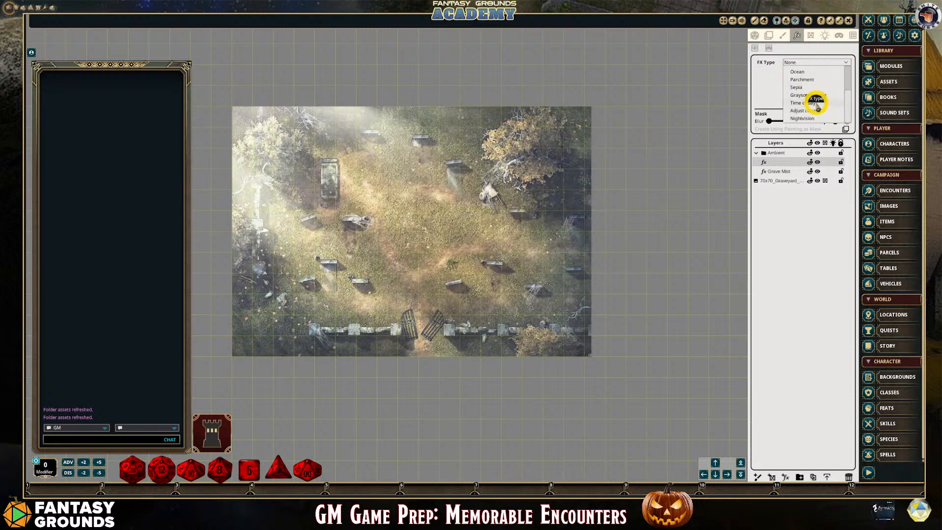
left_click(816, 103)
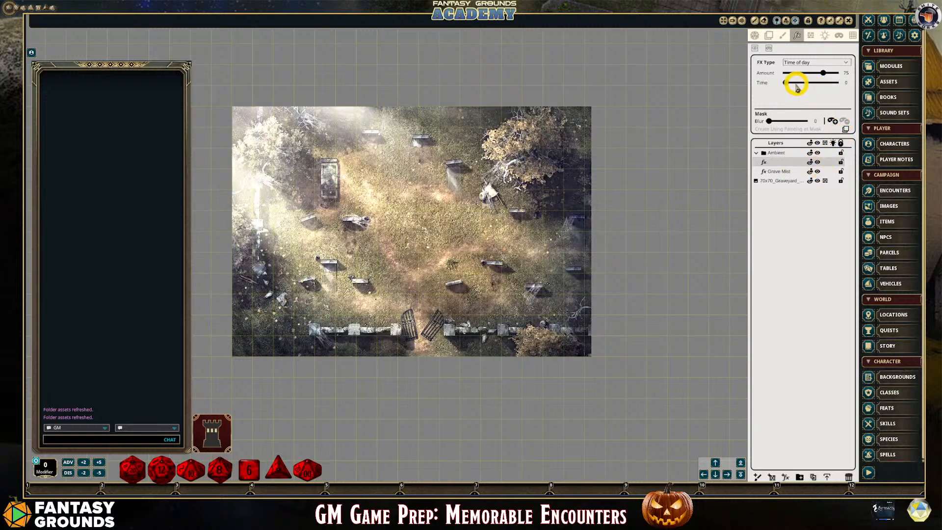
left_click_drag(824, 73, 814, 91)
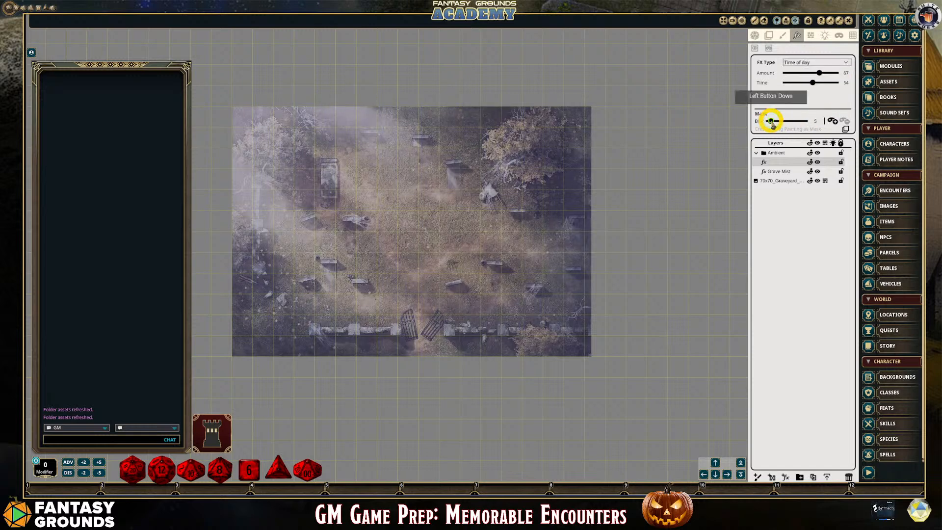
Set the Time of day effect's amount to 60 and time to 31, and rename its layer as Time of Day
left_click_drag(819, 74, 802, 84)
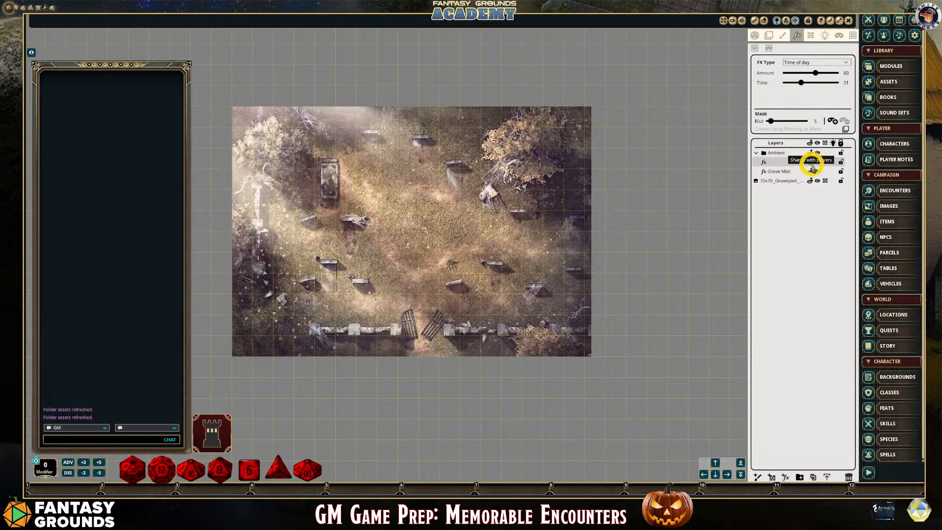
double_click(785, 163)
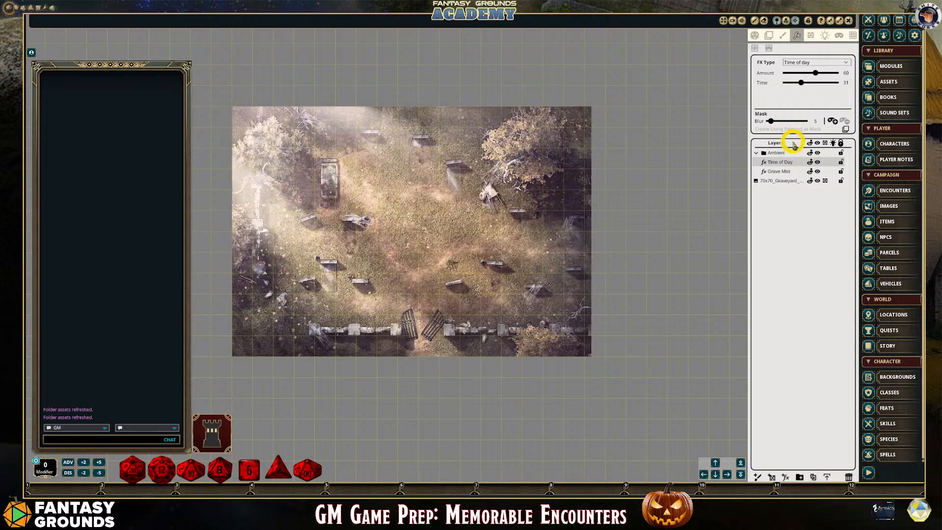
Set the Grave Mist layer's mask blur to 4 and its amount to 60
left_click(781, 170)
left_click(768, 121)
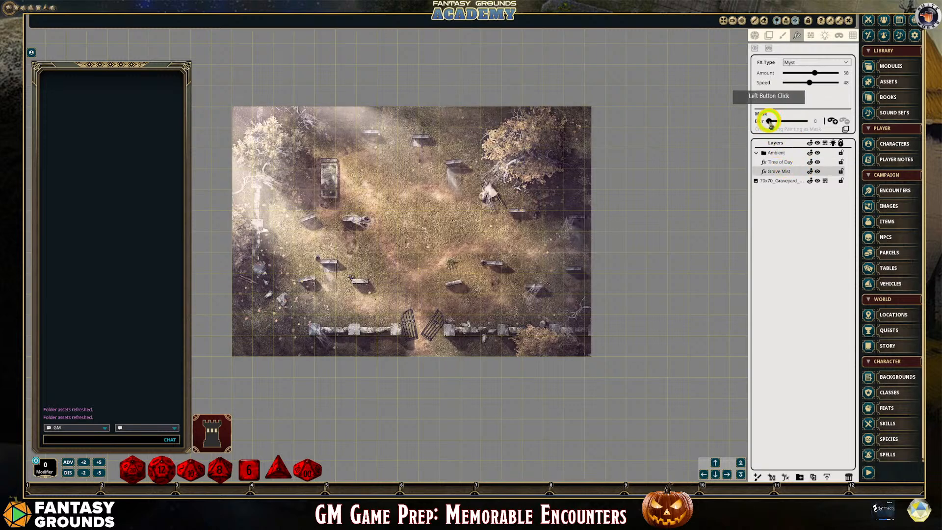
left_click_drag(768, 122, 474, 153)
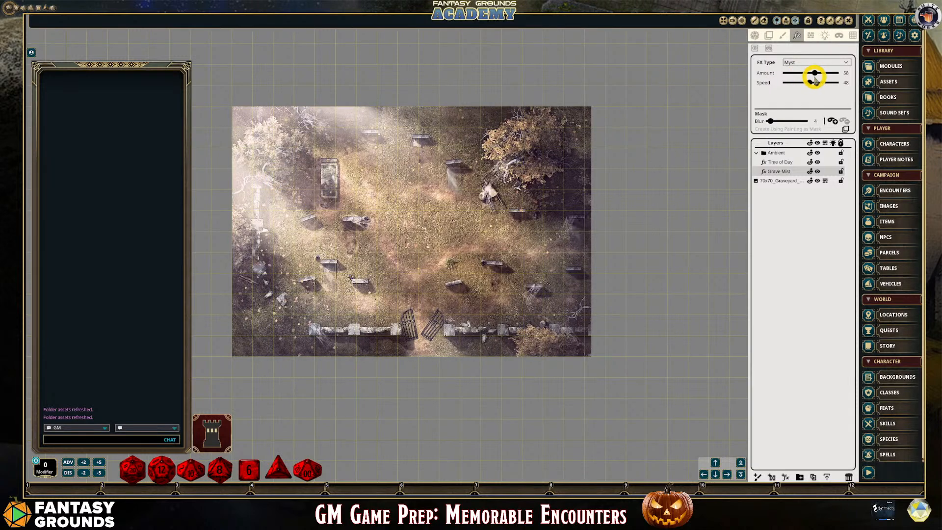
left_click_drag(814, 74, 816, 73)
Lock the Time of Day and Grave Mist layers in the Ambient folder
scroll(358, 240, "up", 1)
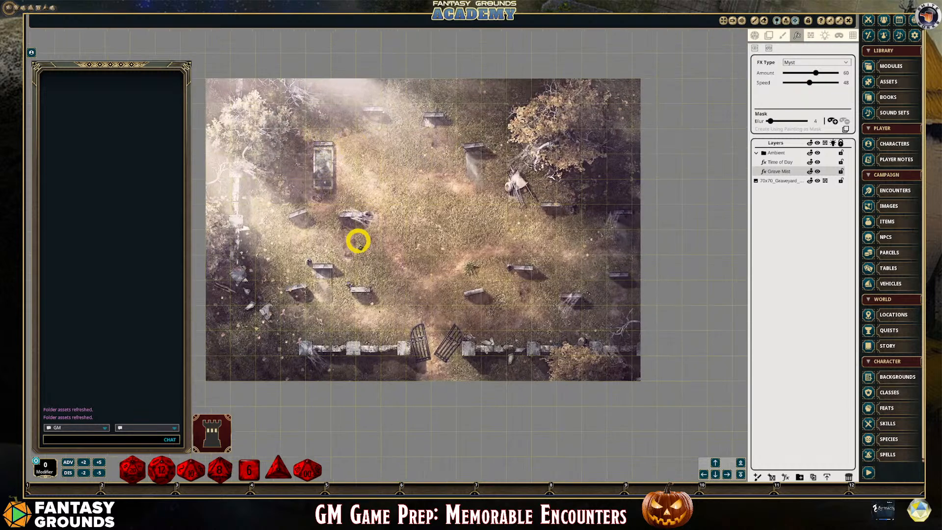
scroll(413, 232, "down", 1)
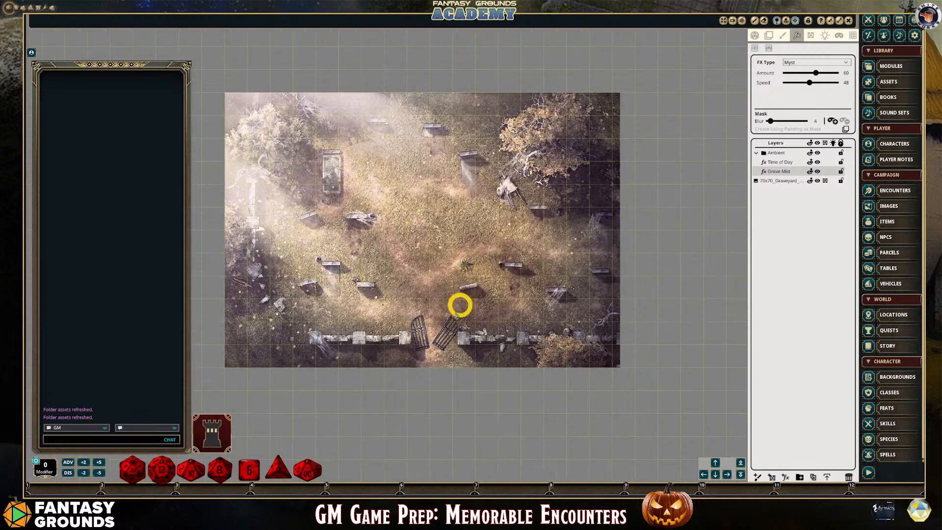
scroll(373, 348, "up", 1)
scroll(584, 343, "down", 1)
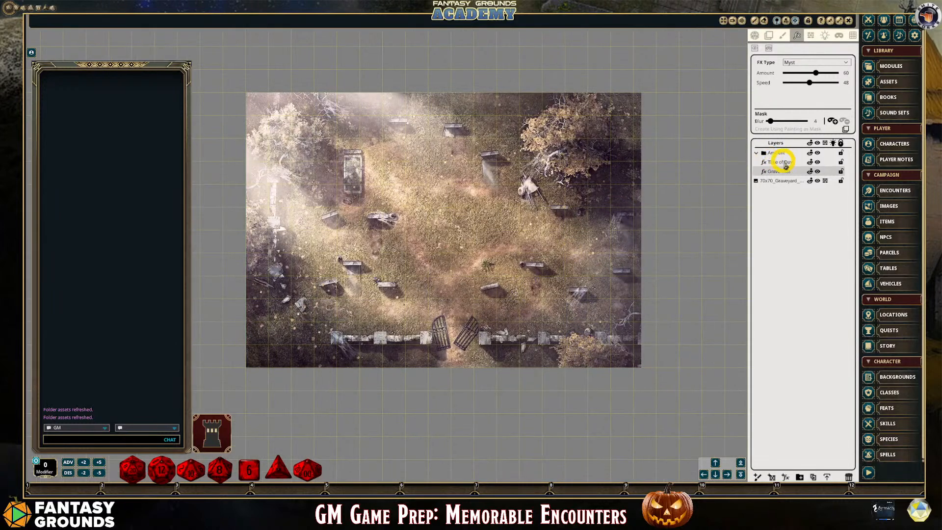
left_click(841, 170)
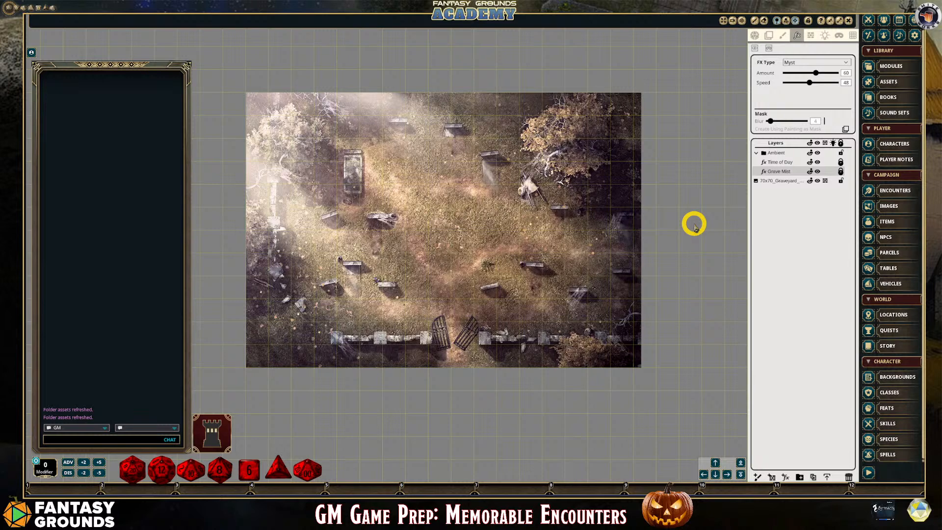
Examine how the mist and daylight effects look across the graveyard map at different zoom levels and positions
scroll(458, 158, "up", 2)
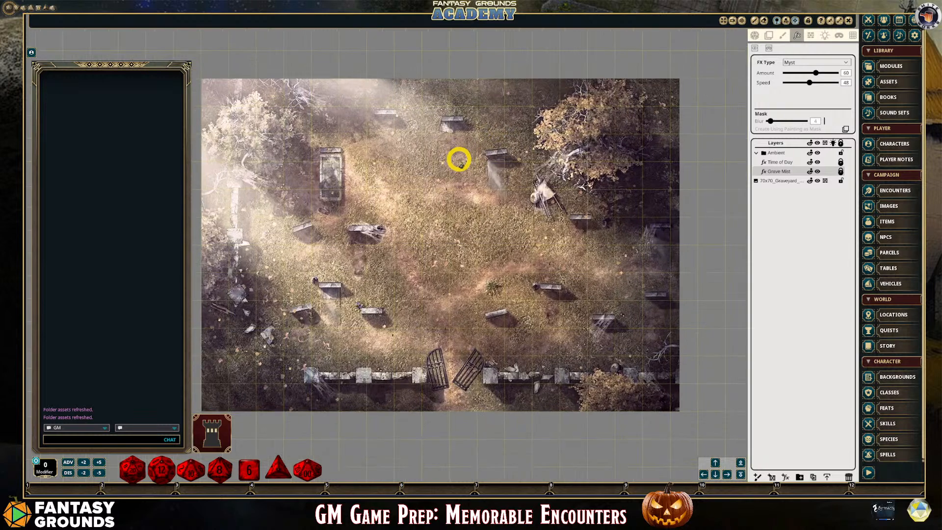
scroll(459, 160, "down", 1)
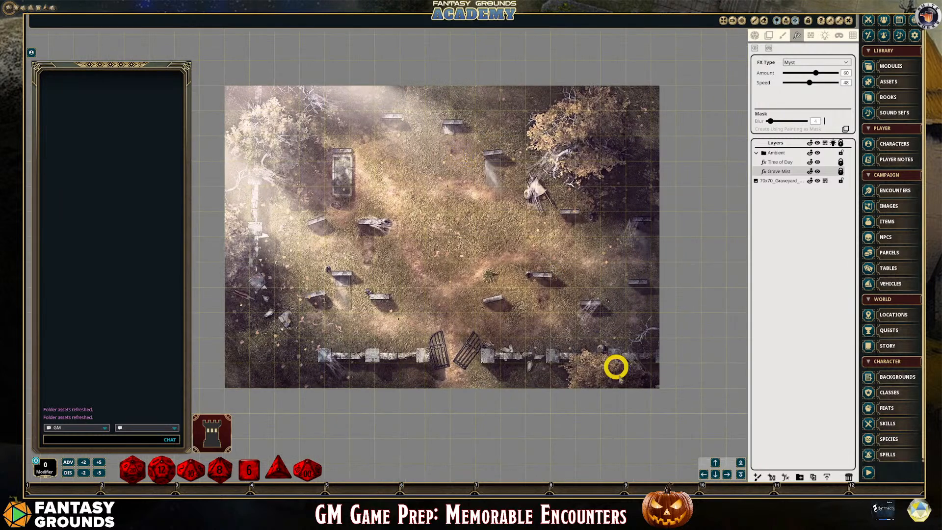
left_click(705, 473)
left_click(704, 473)
scroll(597, 418, "up", 2)
scroll(594, 415, "down", 2)
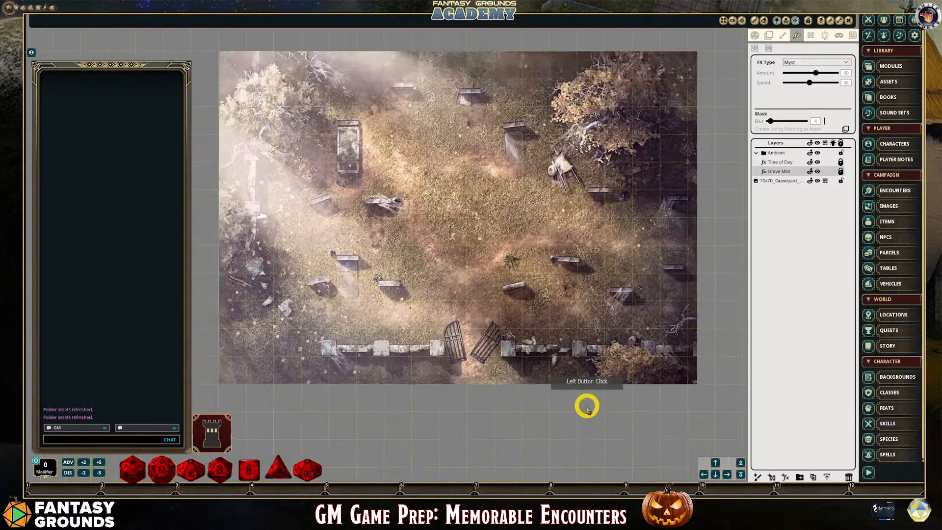
left_click(715, 462)
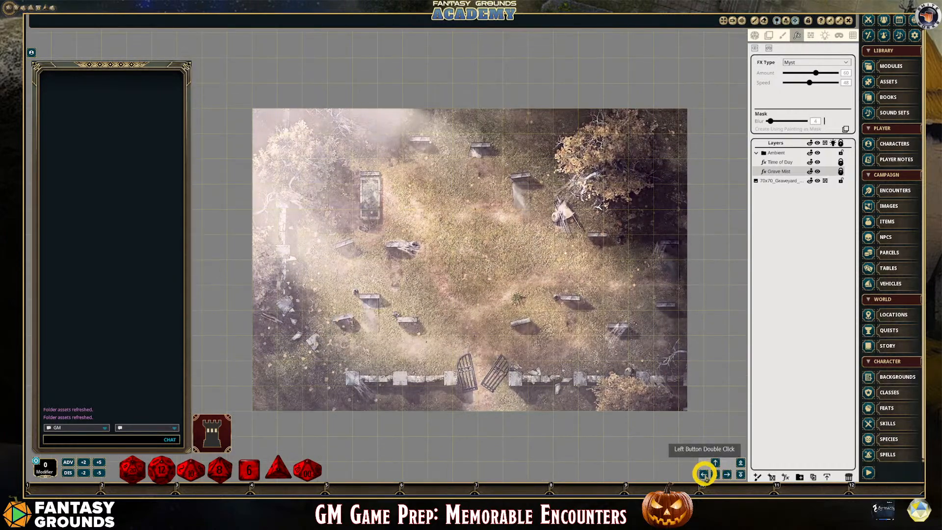
left_click(741, 463)
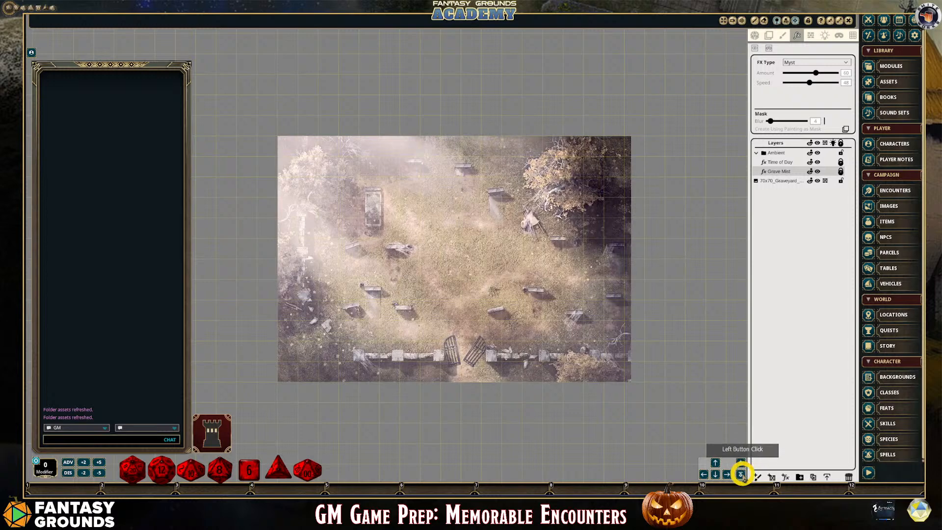
left_click(741, 473)
left_click(740, 473)
left_click(741, 473)
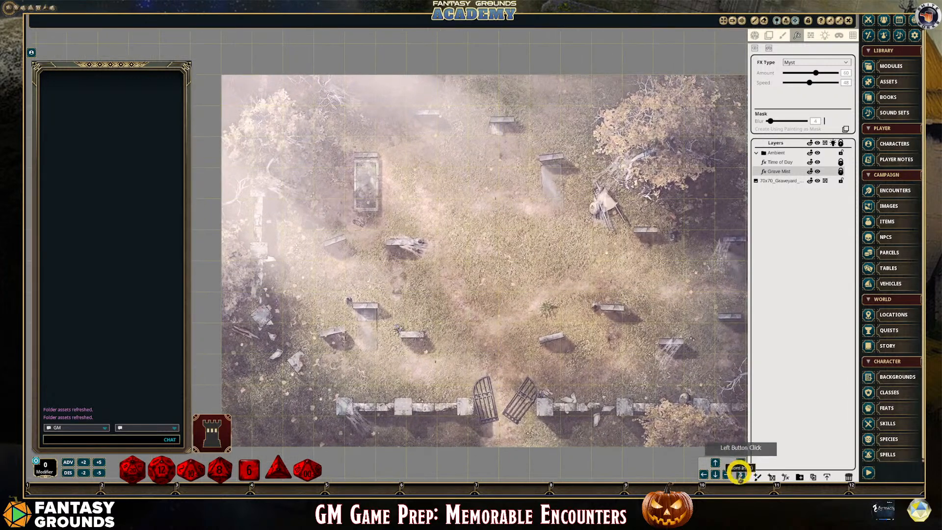
left_click(705, 473)
left_click(727, 473)
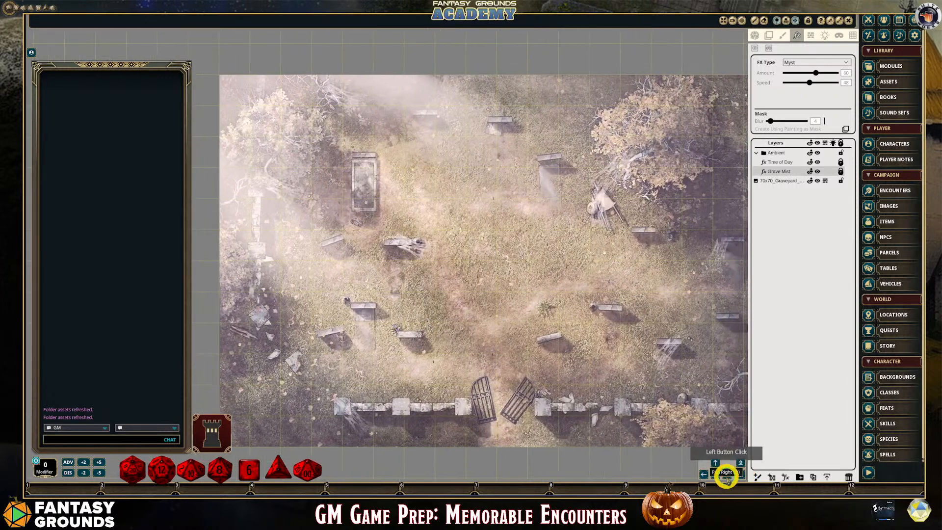
left_click(725, 472)
scroll(657, 444, "down", 2)
scroll(660, 445, "up", 1)
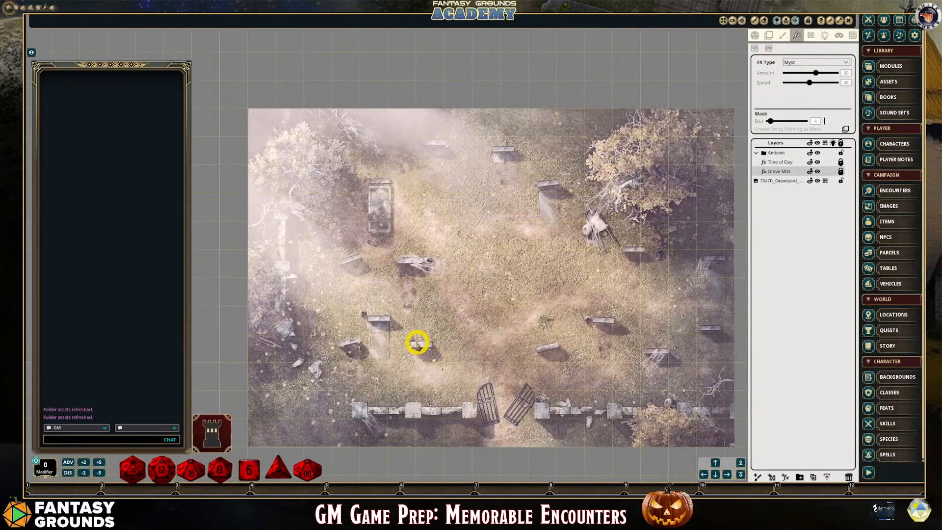
scroll(475, 357, "down", 1)
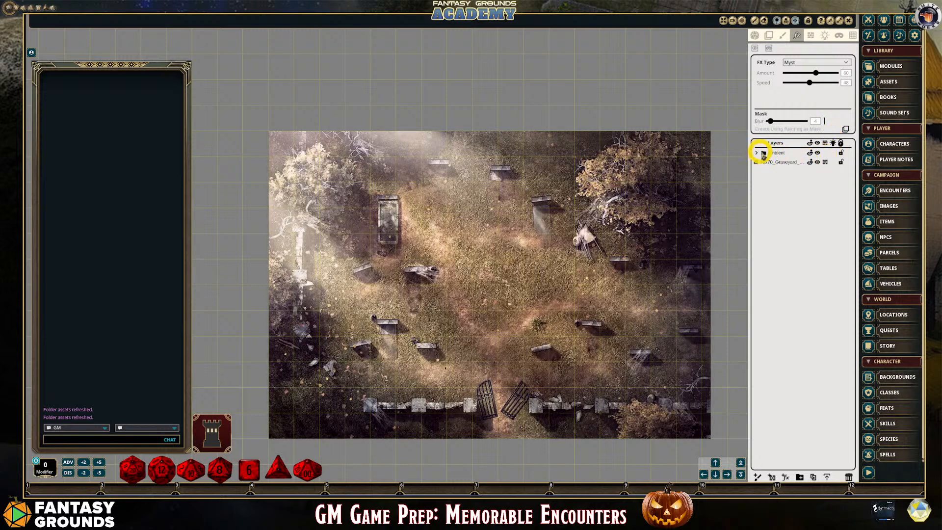
Hide the Ambient folder and create a layer folder named Animated Assets
left_click(818, 154)
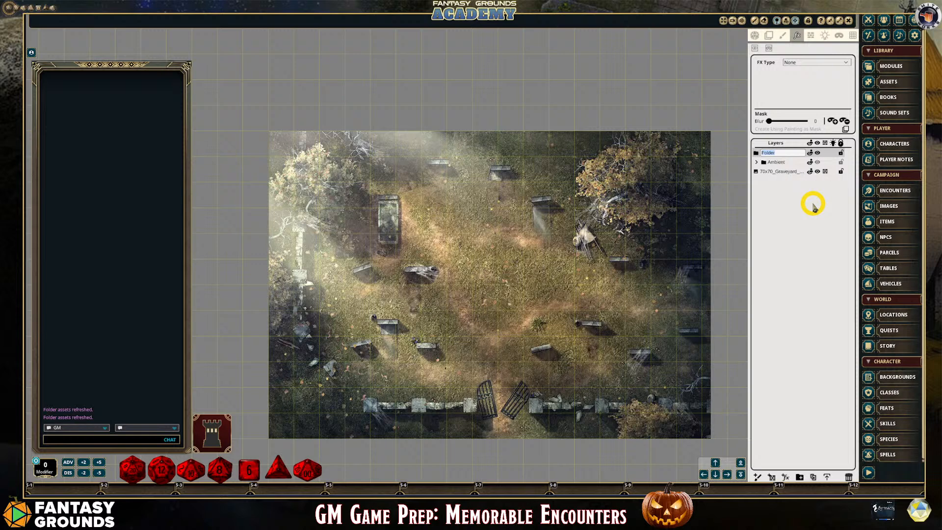
type("Animated Asset")
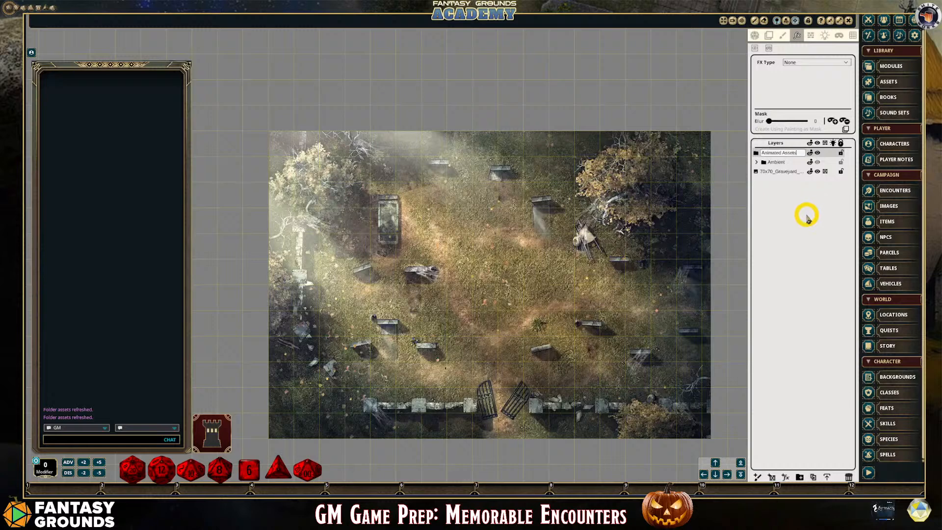
type("s")
left_click(781, 156)
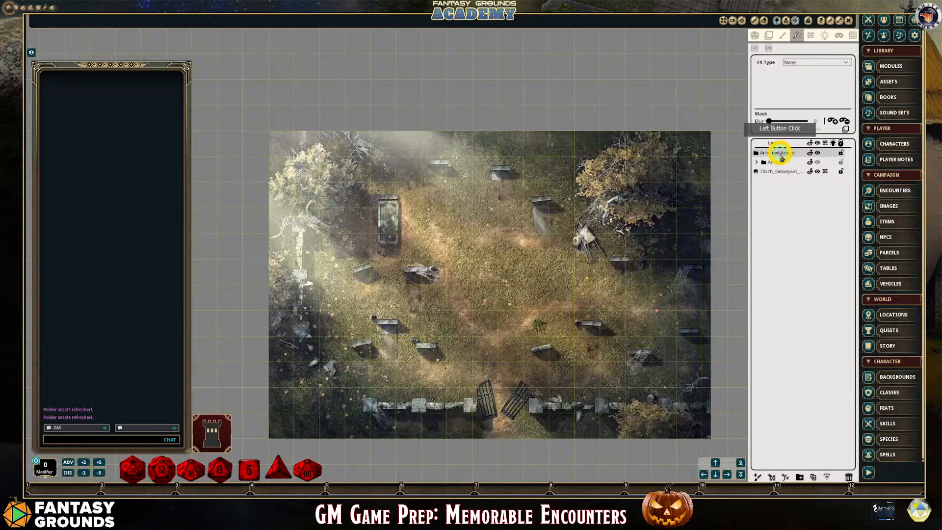
Open the asset library and list the image assets from its home level
left_click(899, 86)
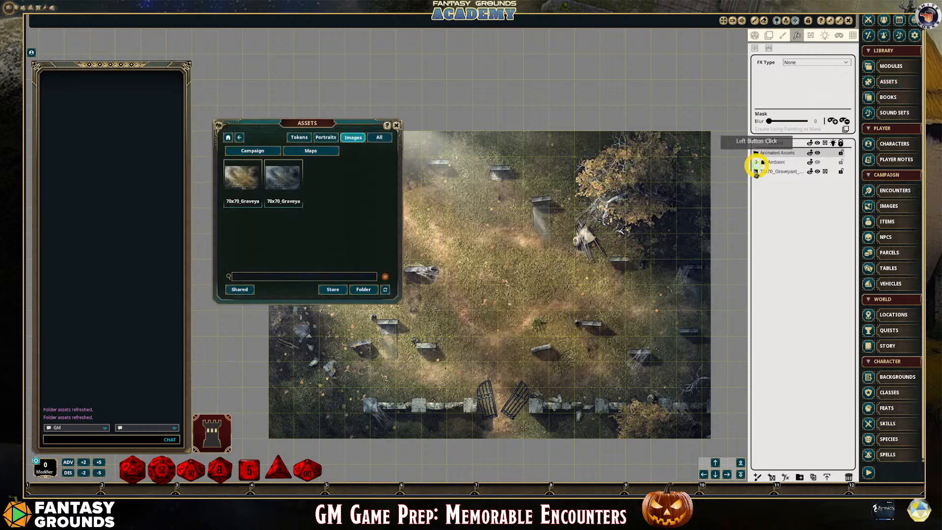
left_click(348, 139)
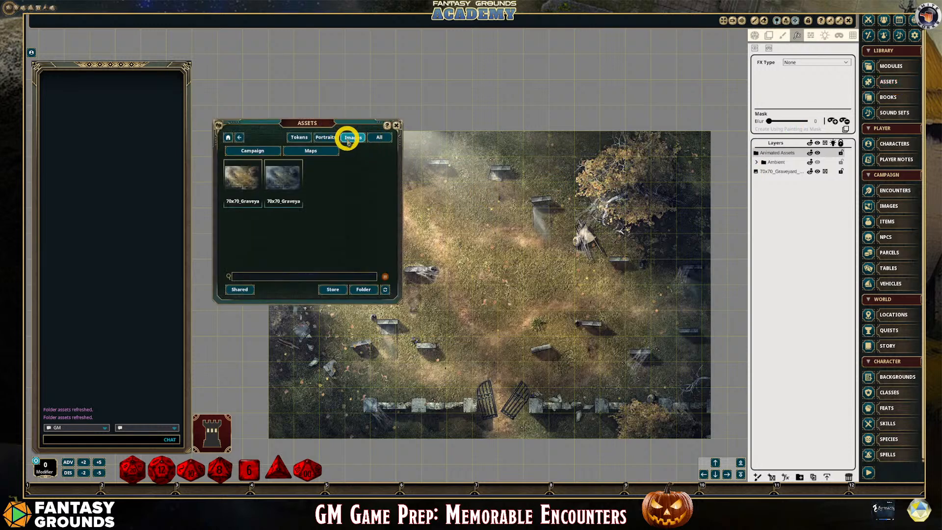
left_click(347, 139)
left_click(257, 151)
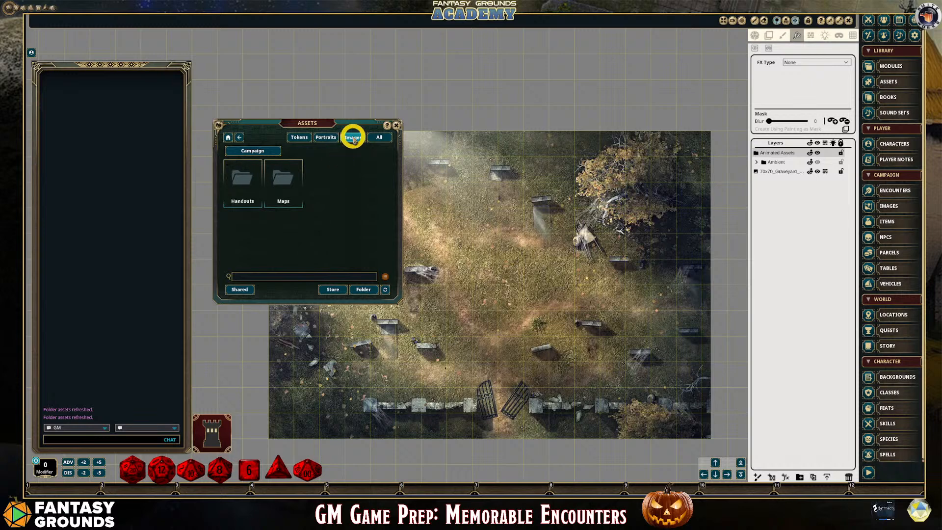
left_click(228, 138)
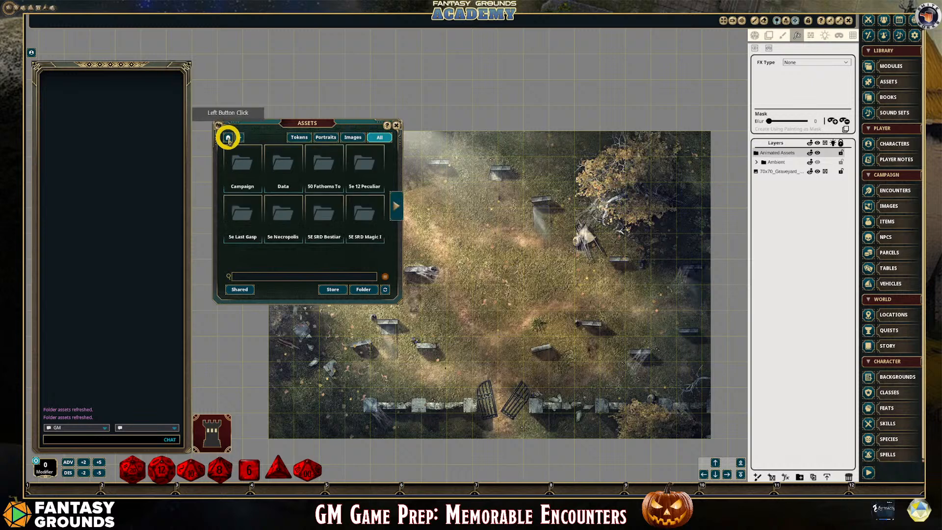
left_click(352, 138)
Search the image assets for FG Animated
left_click(278, 275)
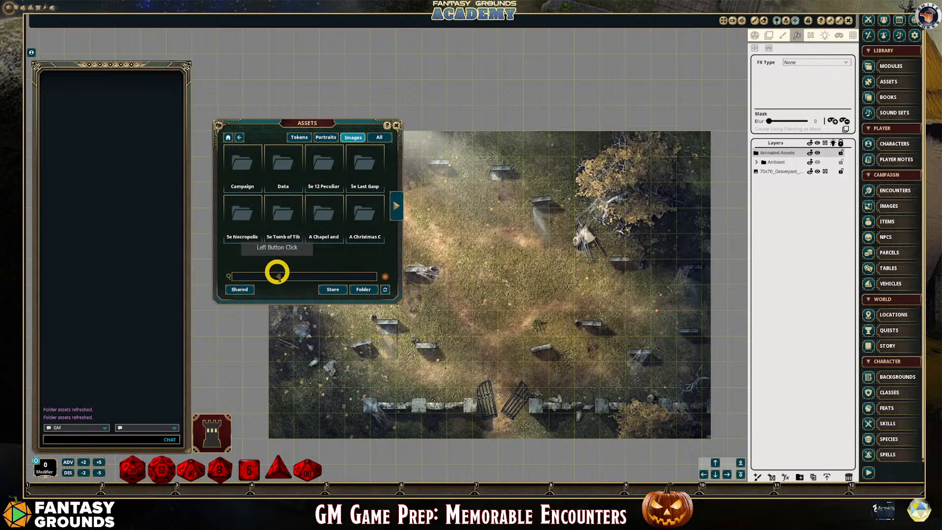
left_click(274, 278)
type("GF")
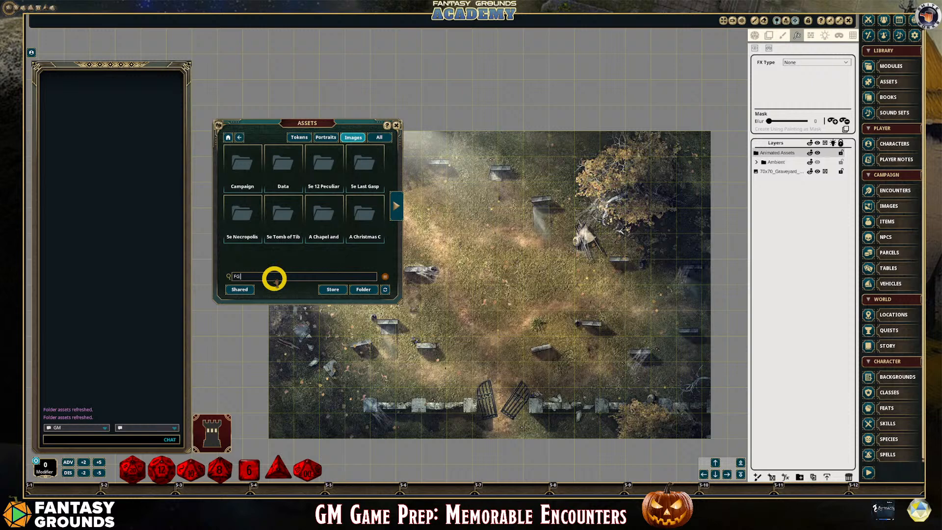
type("Animated")
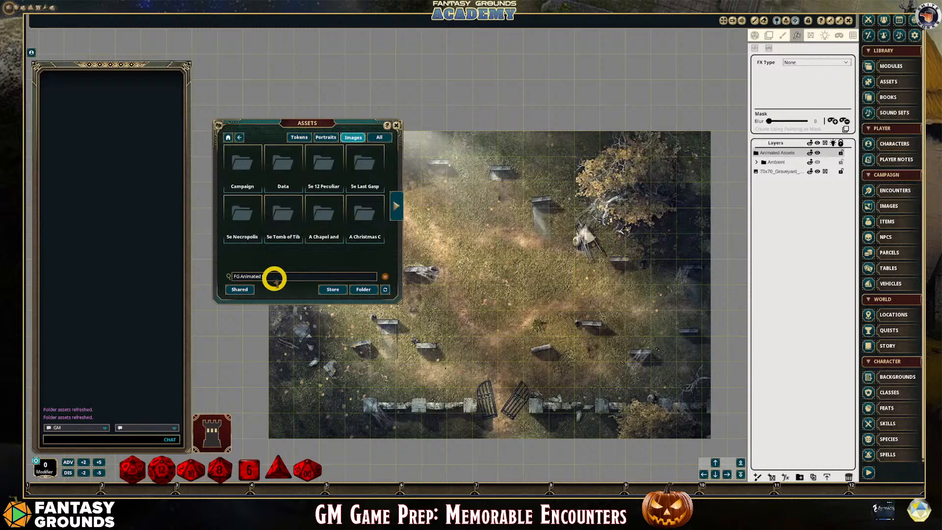
type(" t")
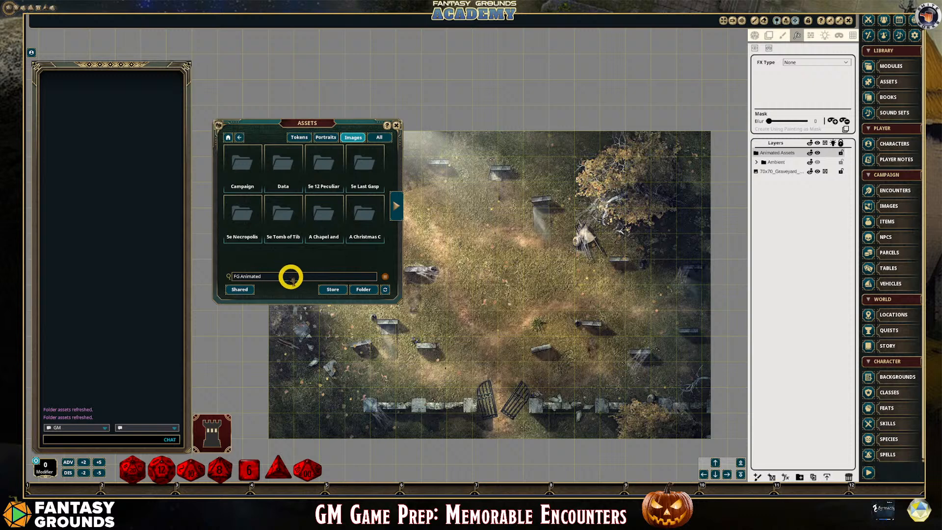
key("Return")
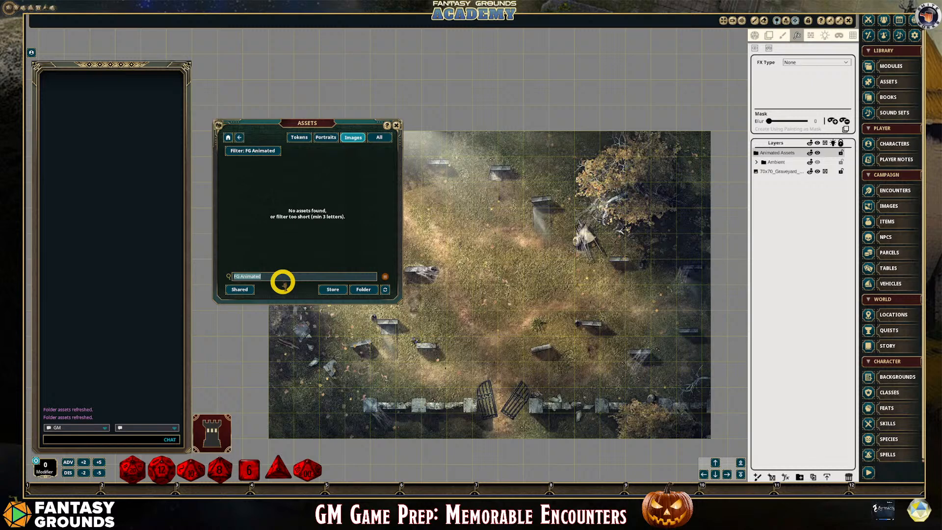
Search the image assets for Animation
type("An")
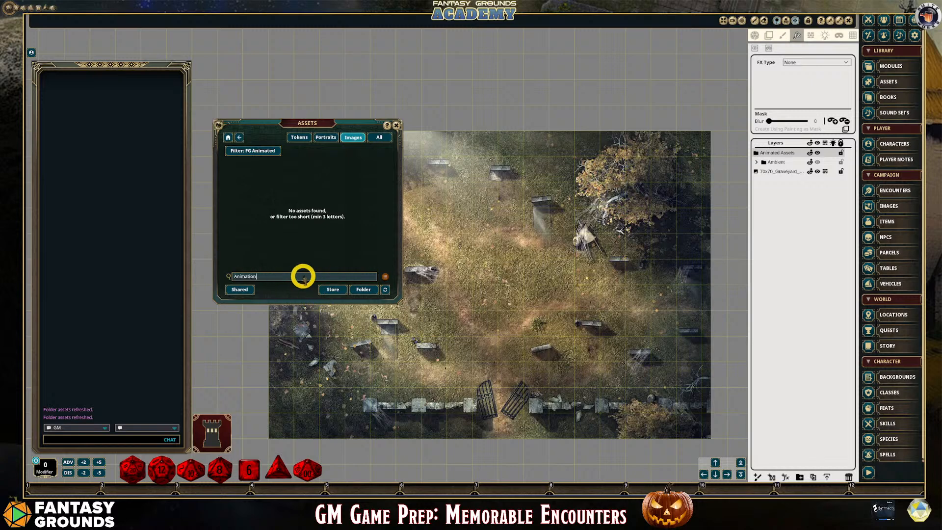
left_click(301, 277)
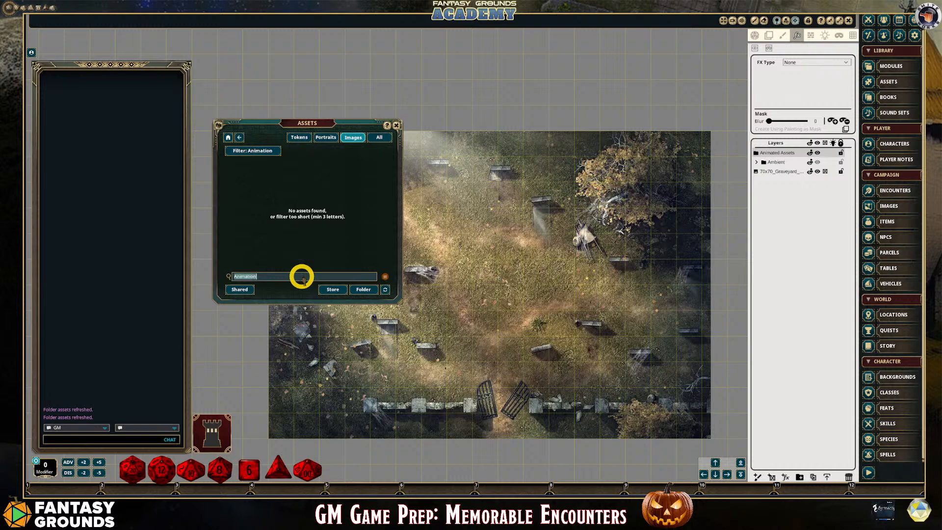
left_click(300, 276)
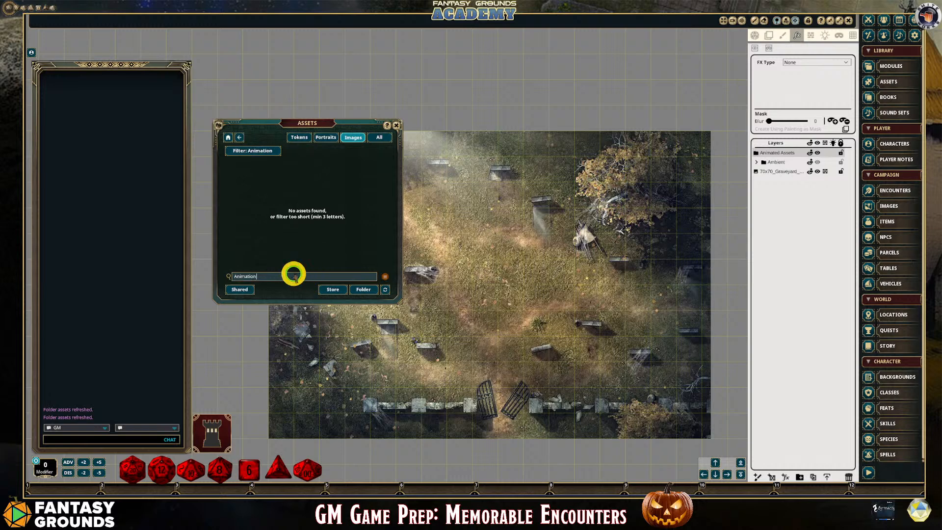
Search the image assets for Animated and go to the next page of results
left_click(266, 276)
key("BackSpace")
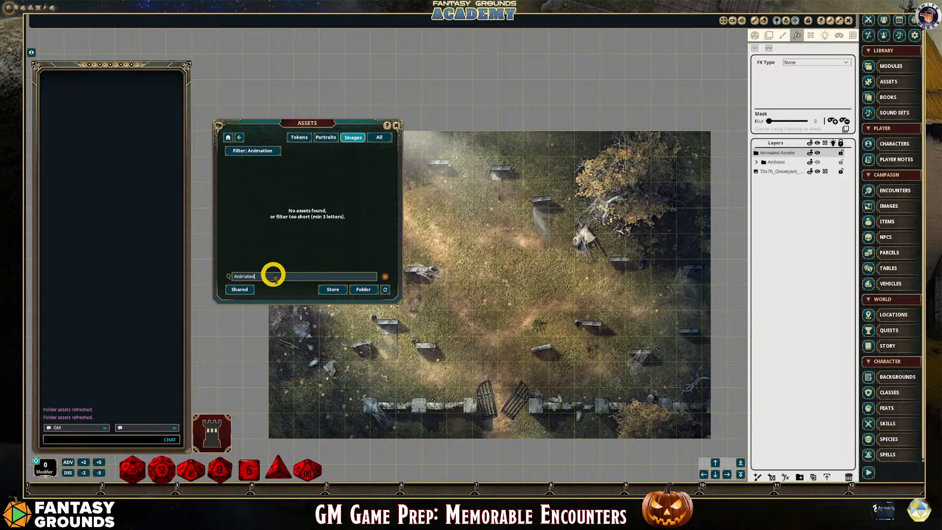
type("ed")
key("Return")
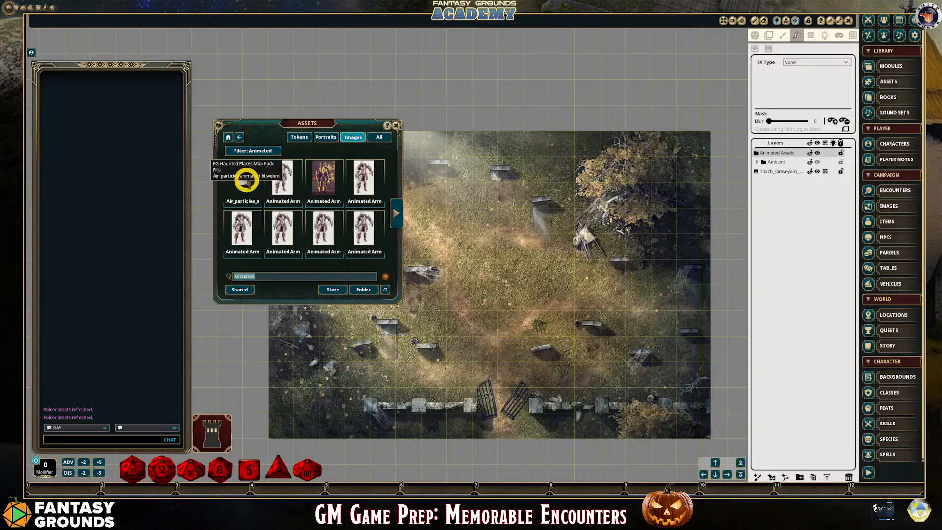
left_click(393, 211)
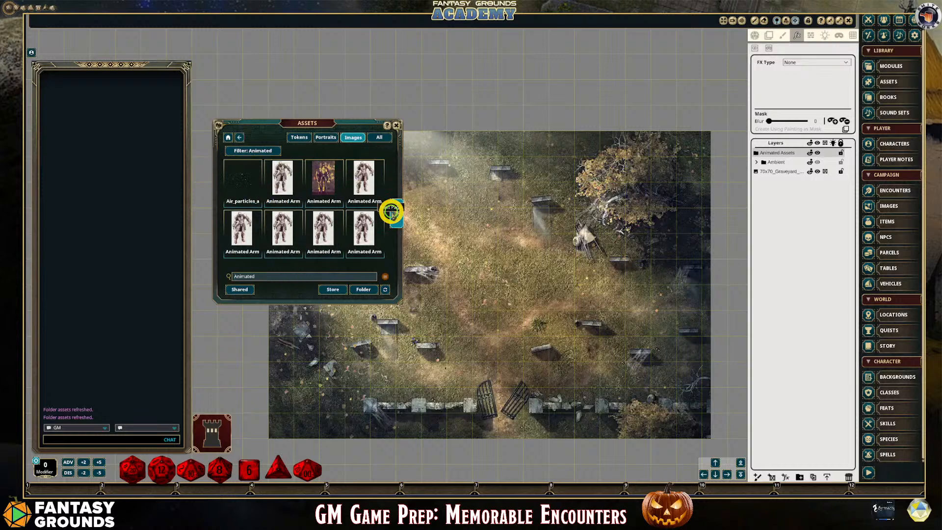
Page through the Animated image results and narrow the search to Animated tree
left_click(392, 212)
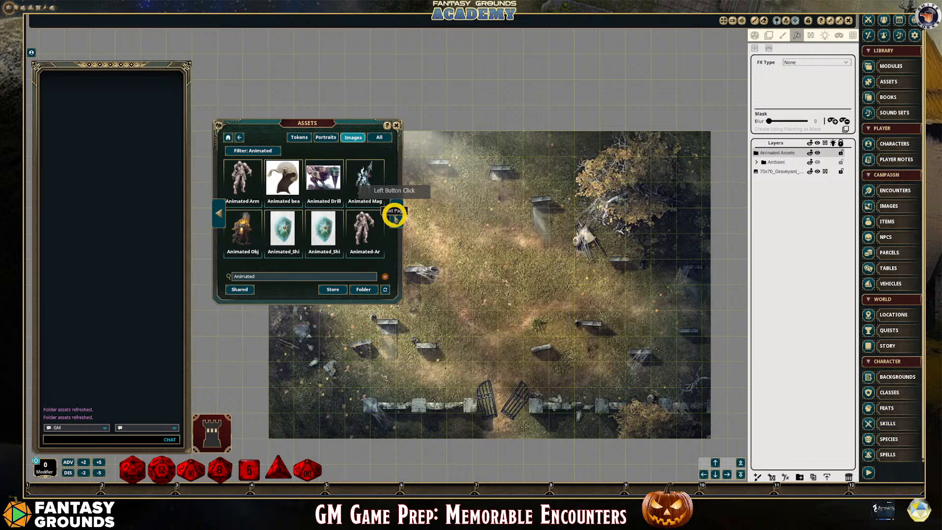
left_click(395, 216)
left_click(395, 215)
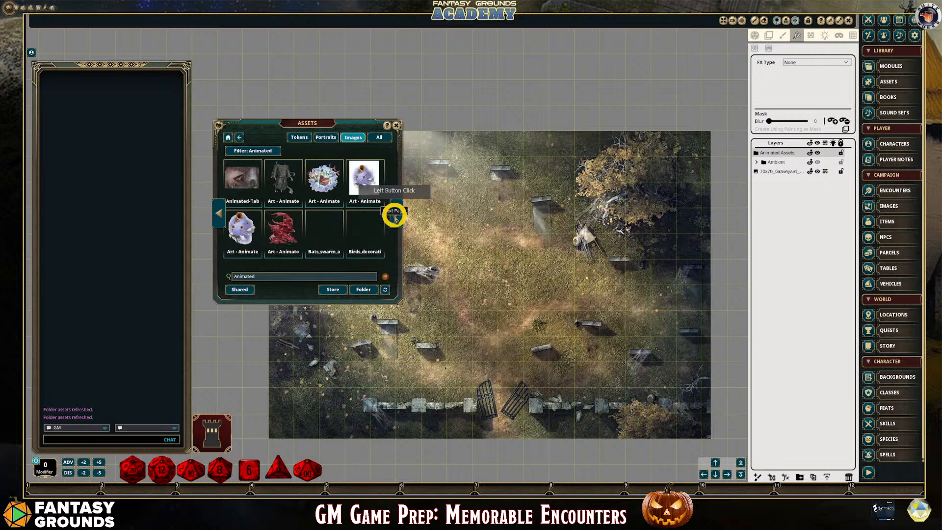
left_click(271, 278)
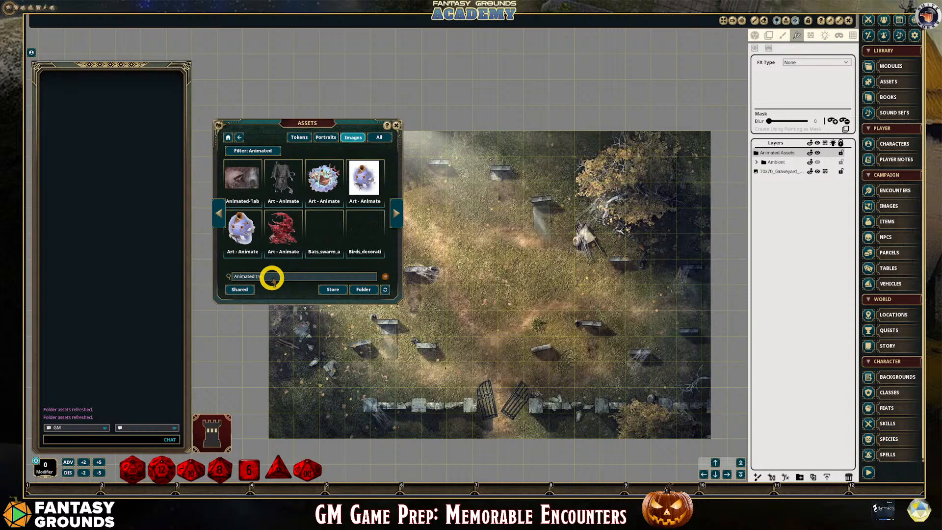
type("tree")
key("Return")
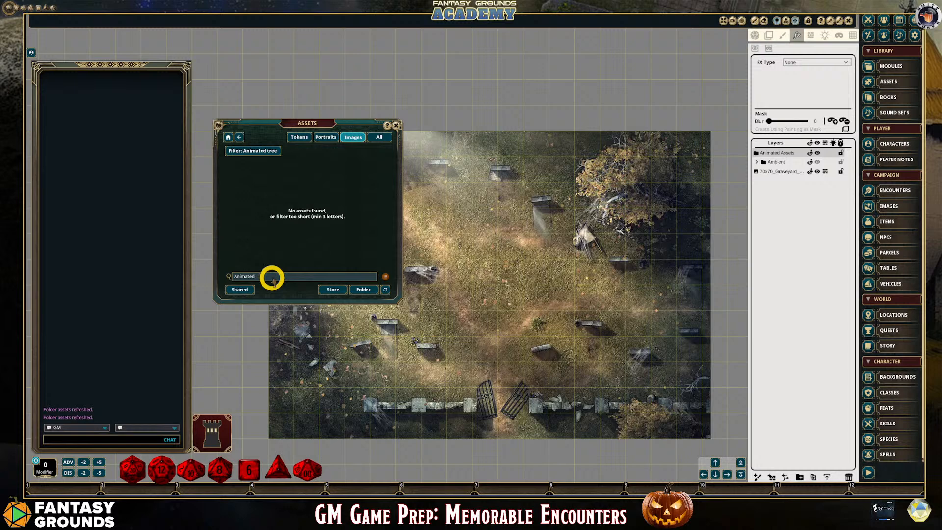
Search the image assets for Animated again, enlarge the assets window and browse to the page with the bat swarm and bush decorations
key("Return")
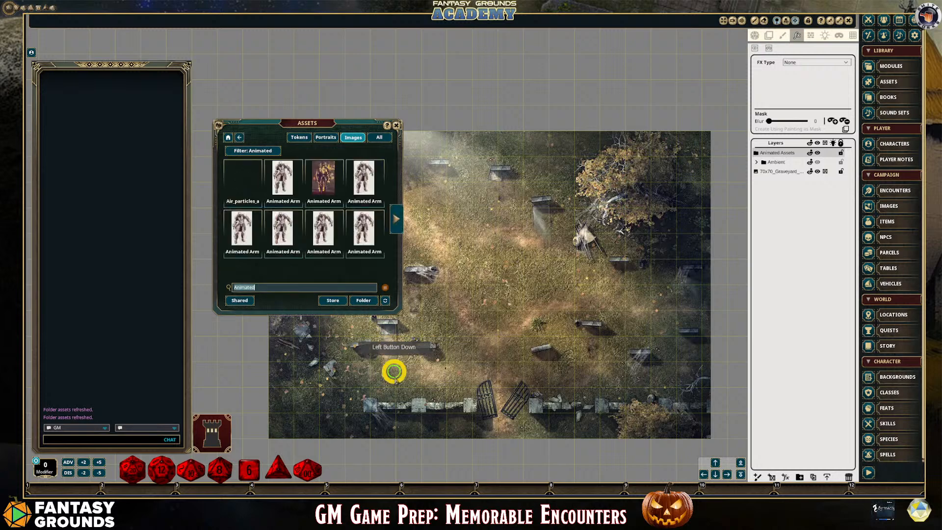
left_click_drag(394, 371, 394, 387)
left_click(397, 257)
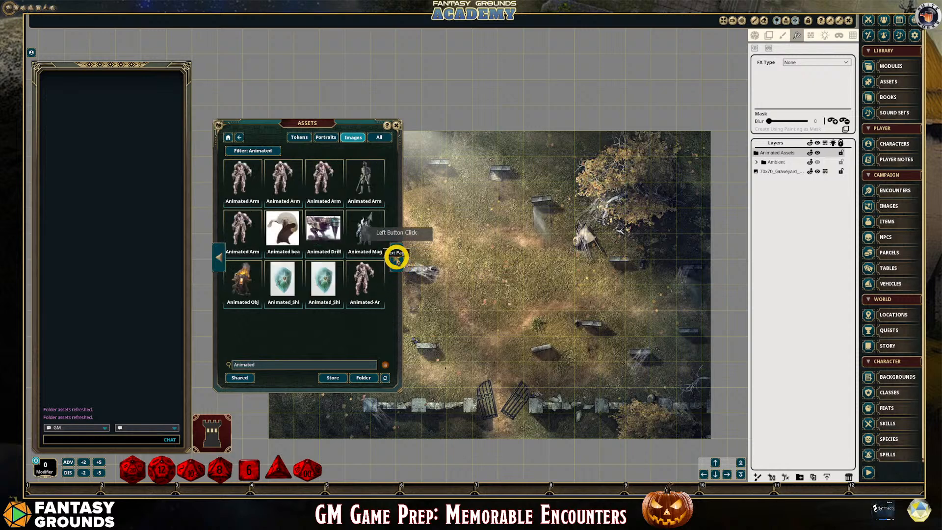
left_click(397, 257)
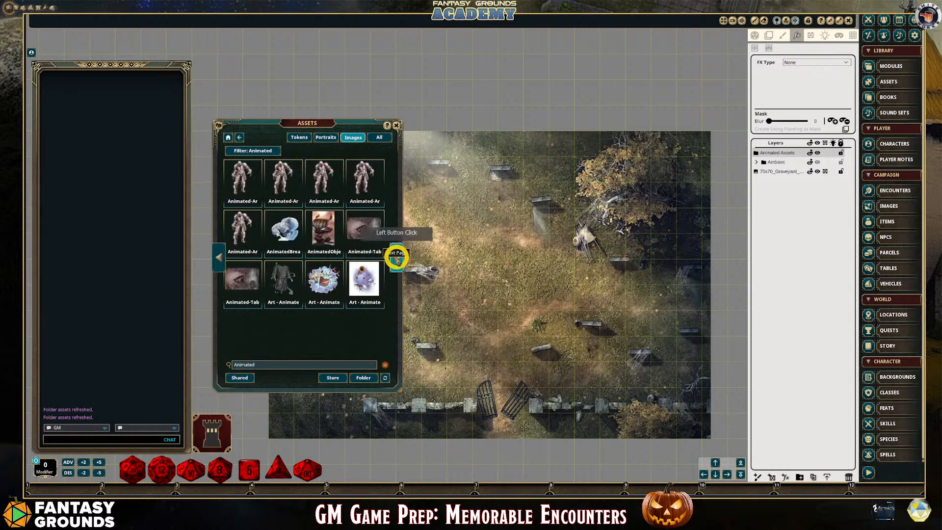
left_click(397, 258)
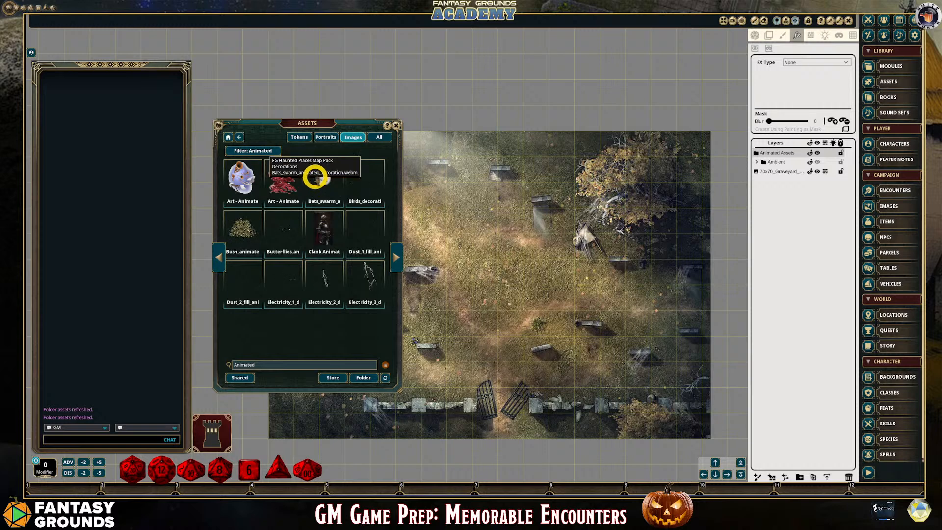
Assign the animated bat swarm, bush and falling leaves decorations to hotkey slots 5, 6 and 7
left_click_drag(317, 178, 378, 483)
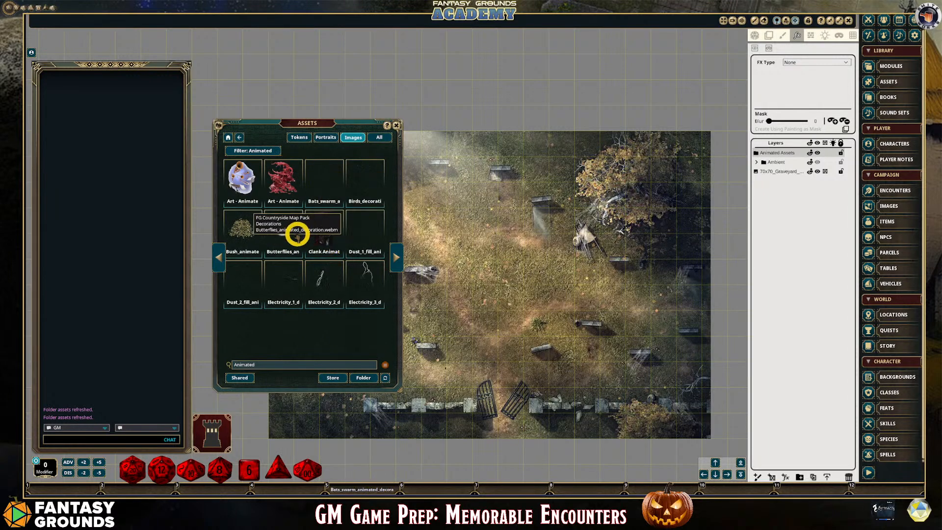
left_click_drag(240, 227, 433, 487)
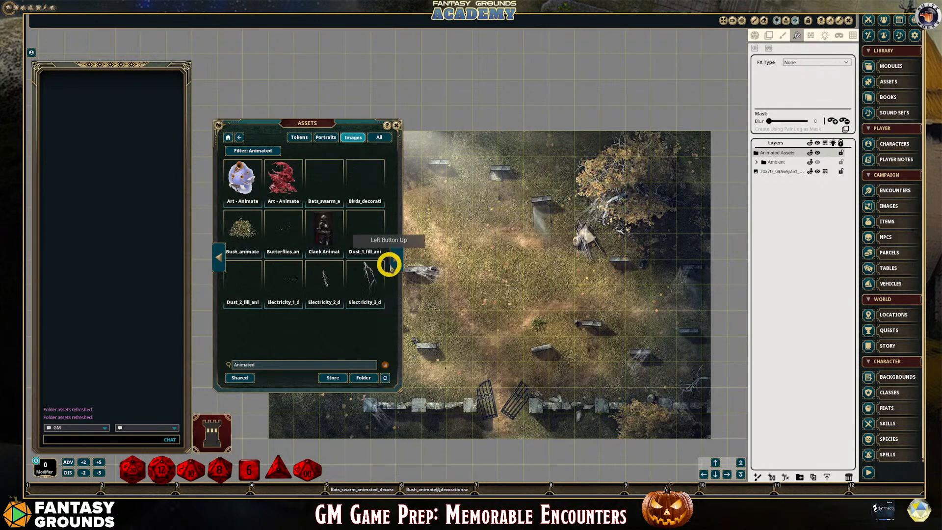
left_click(399, 261)
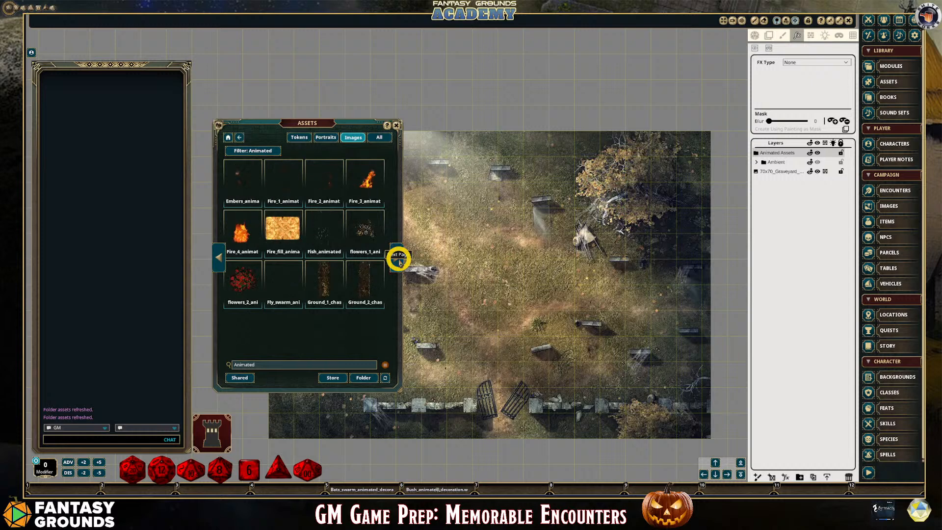
left_click(399, 261)
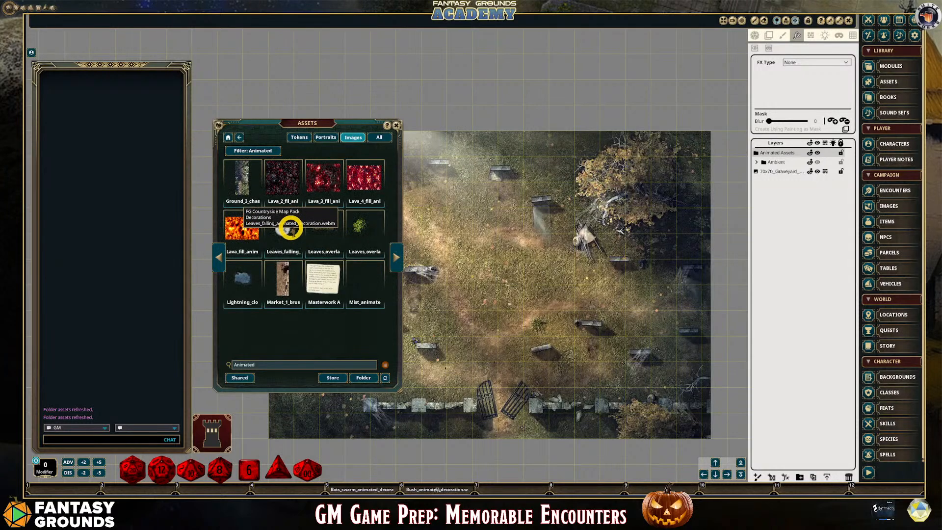
left_click_drag(289, 228, 484, 426)
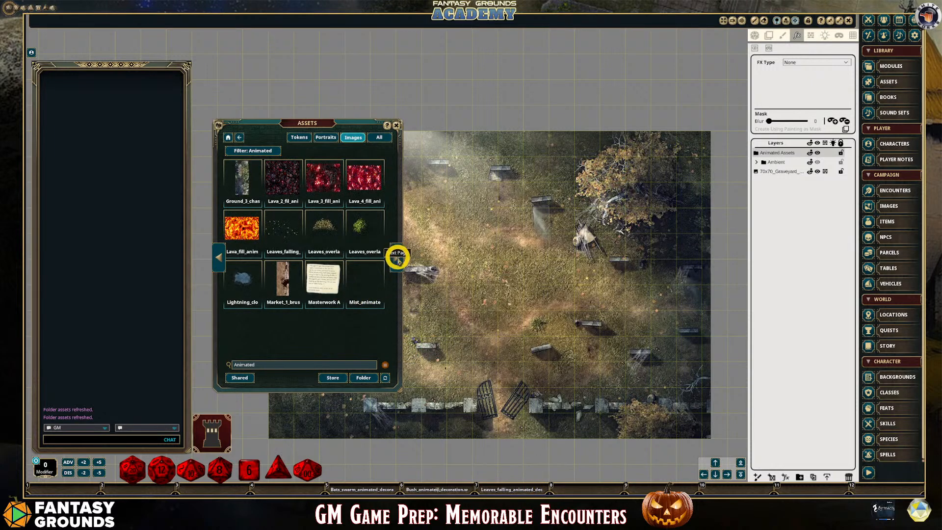
Browse the following pages of Animated image results and close the asset library
left_click(397, 258)
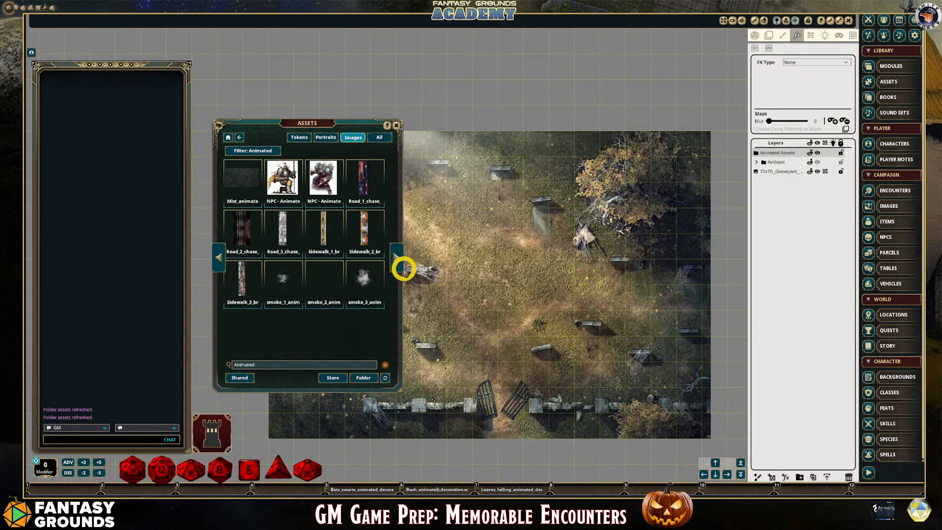
left_click(398, 265)
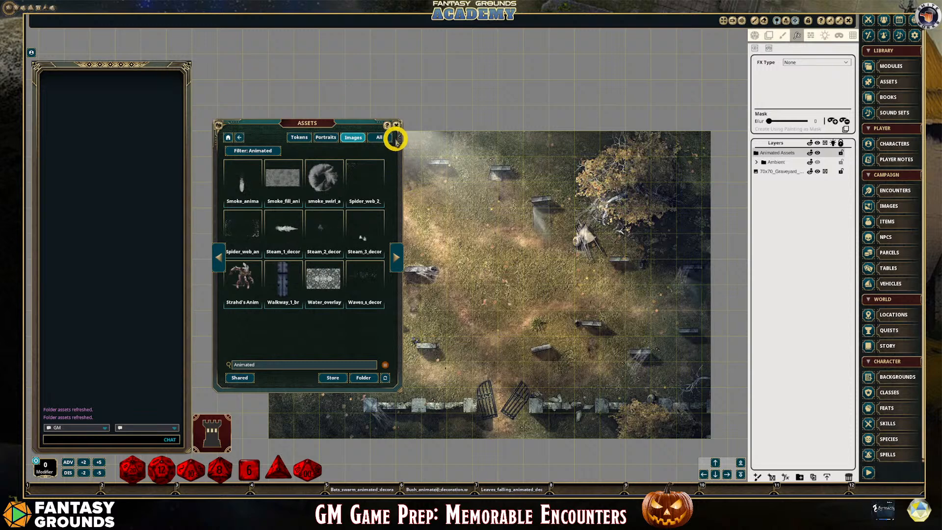
left_click(399, 126)
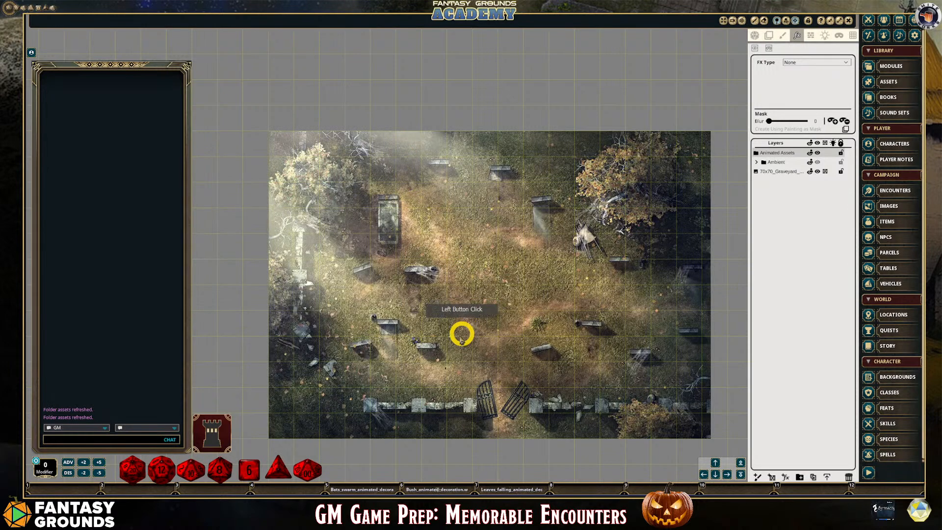
scroll(456, 352, "down", 3)
scroll(500, 375, "up", 2)
scroll(499, 375, "down", 1)
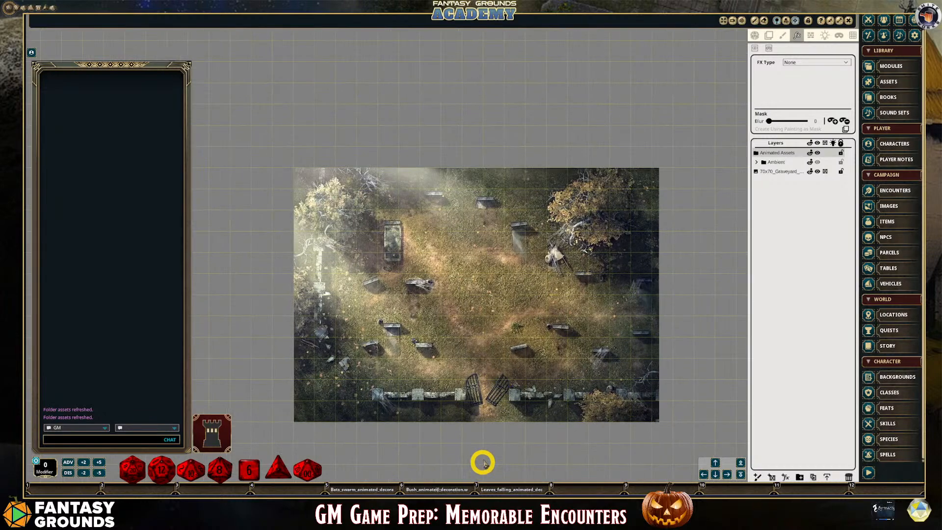
scroll(338, 208, "up", 3)
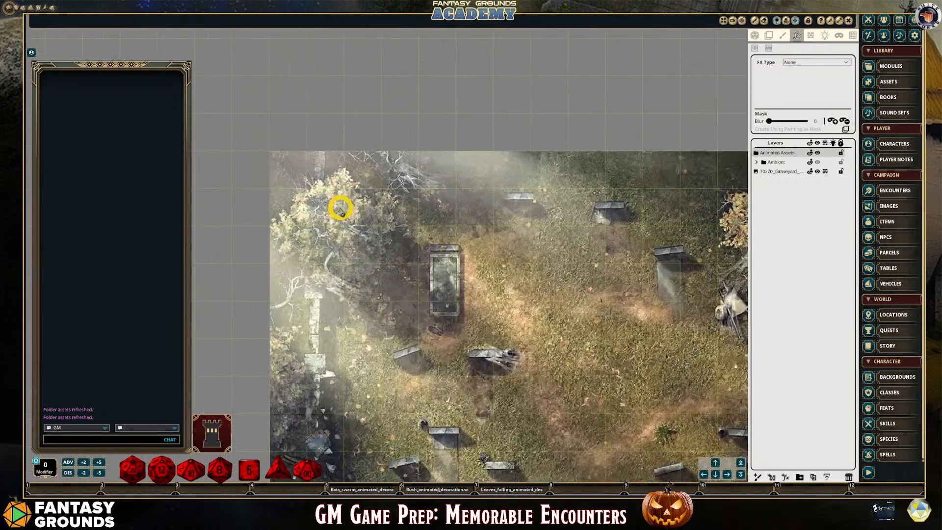
scroll(330, 206, "down", 3)
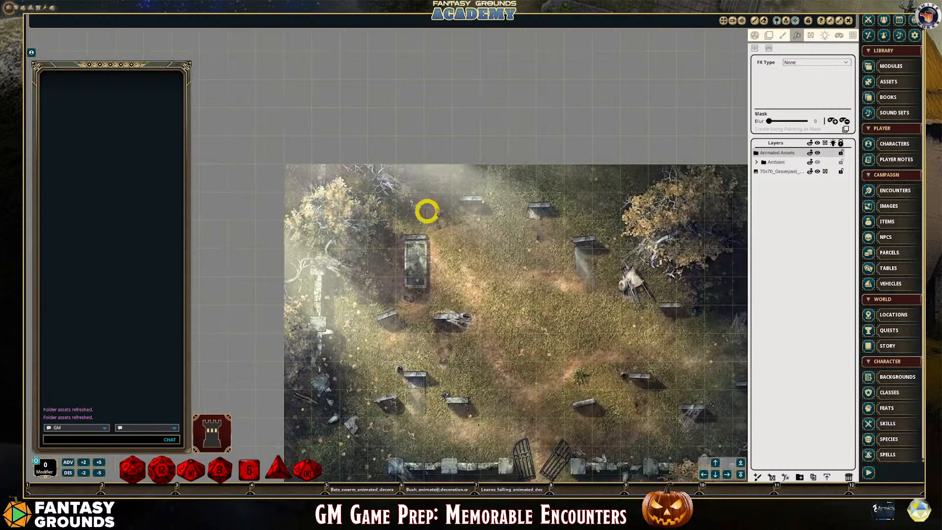
scroll(475, 430, "down", 1)
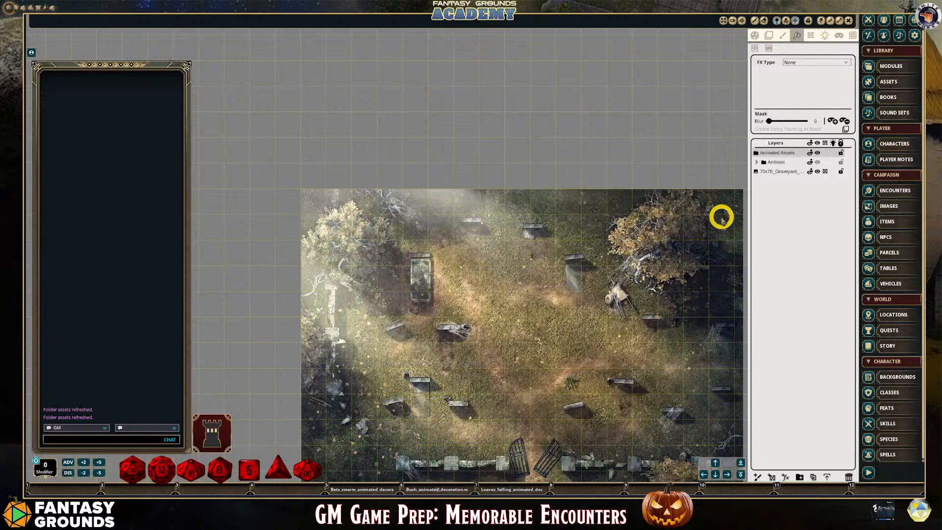
Load the animated bush as the tile with a width of 2.5 and place it on the tree in the map's upper-left corner
left_click(769, 36)
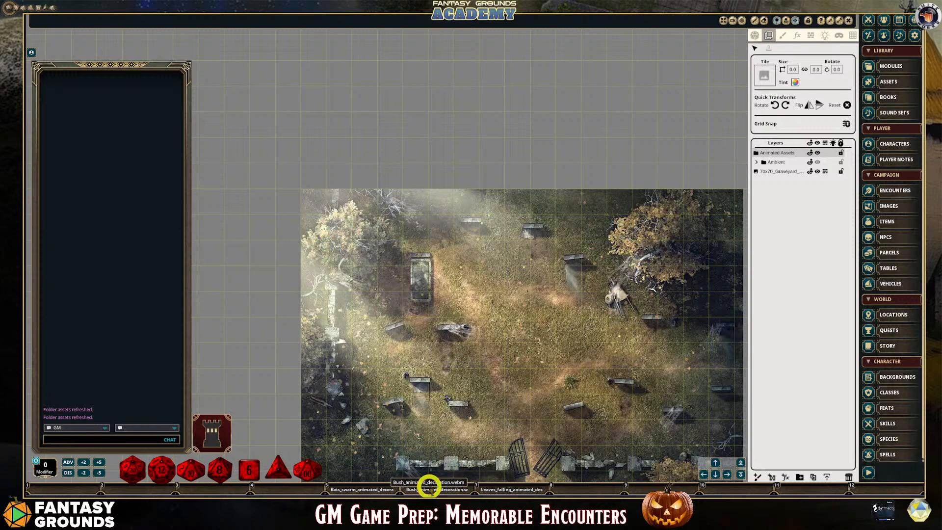
left_click_drag(429, 485, 765, 77)
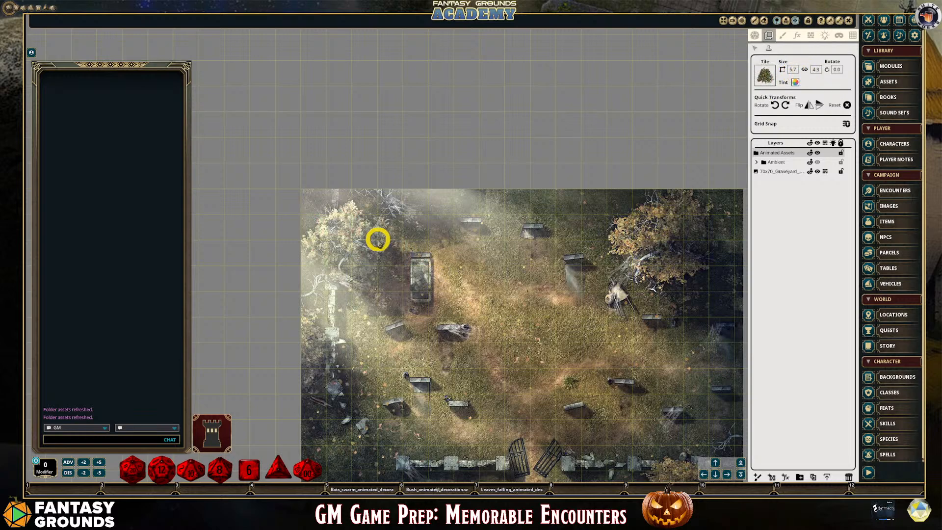
left_click(792, 71)
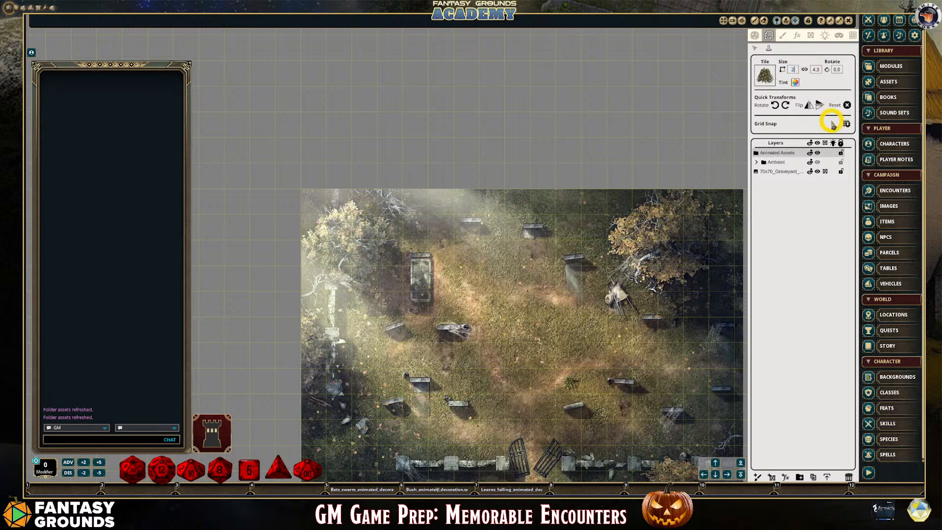
type("2.5")
key("Return")
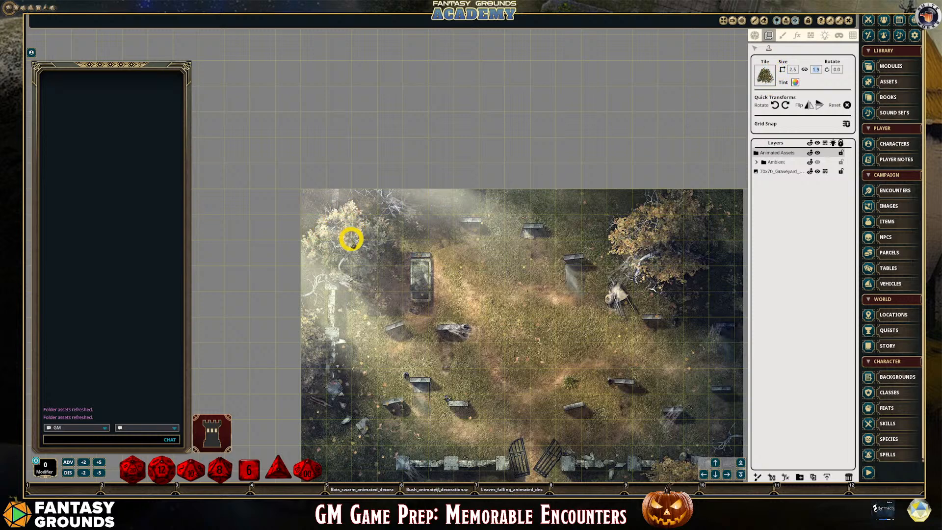
left_click(351, 240)
scroll(391, 275, "up", 1)
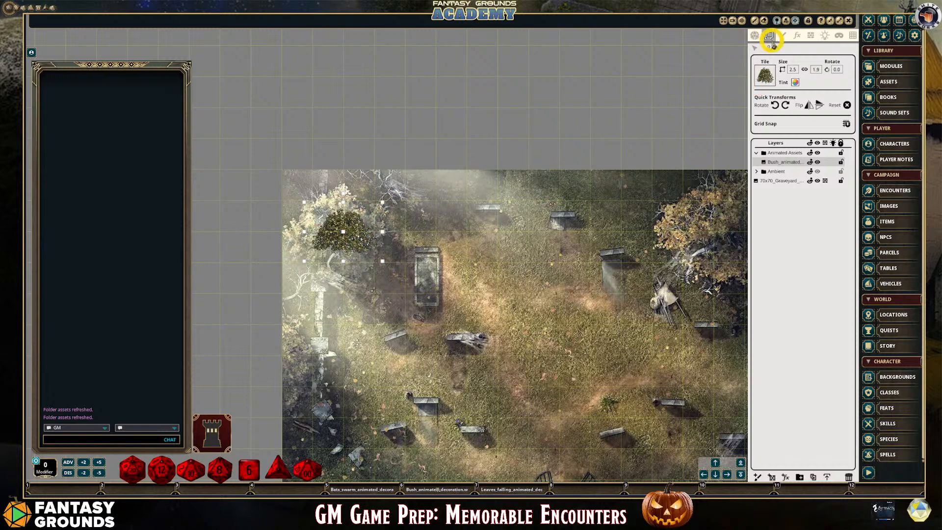
Reposition the placed bush over the upper-left tree's foliage and enlarge it to about 2.7 by 2.0
left_click(753, 47)
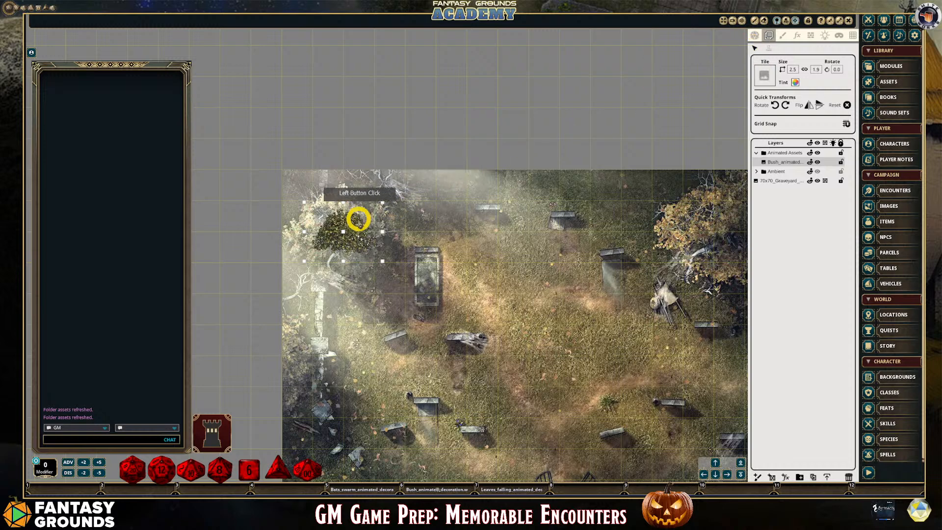
left_click_drag(349, 213, 346, 208)
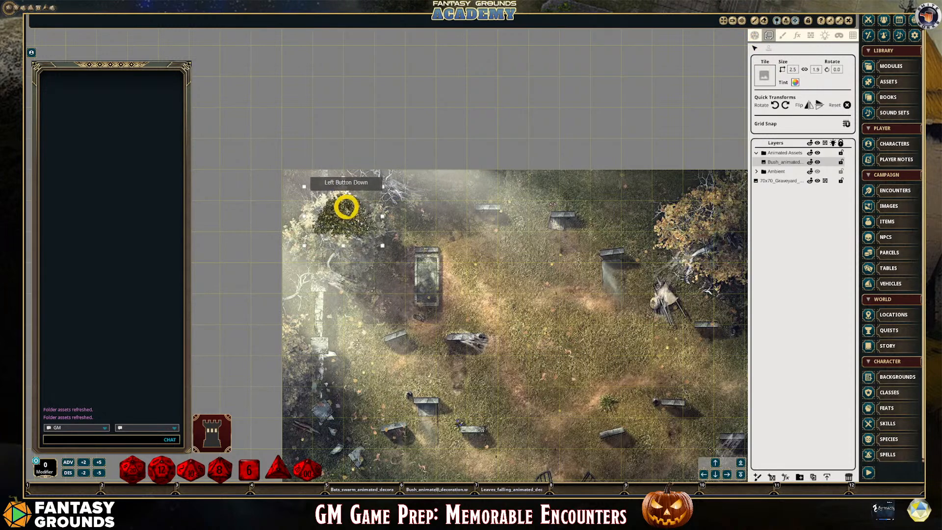
left_click_drag(345, 207, 337, 210)
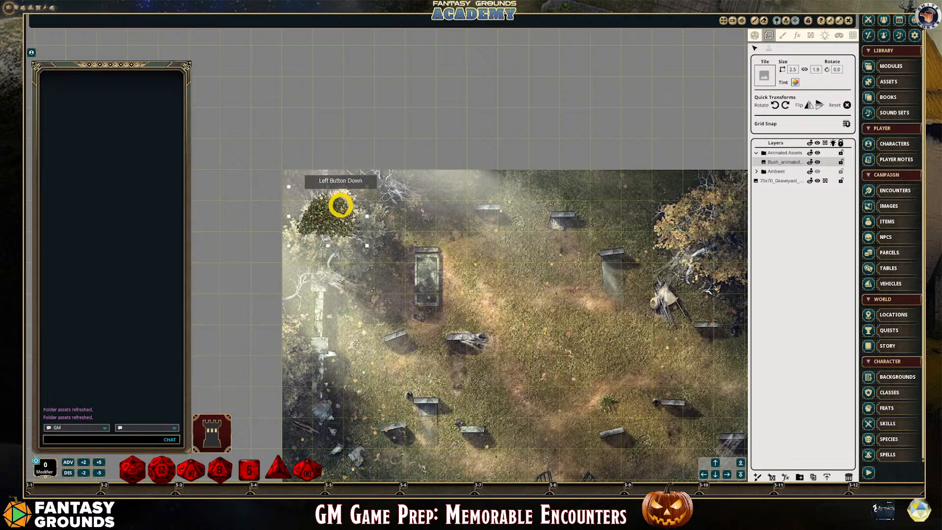
left_click_drag(341, 205, 340, 196)
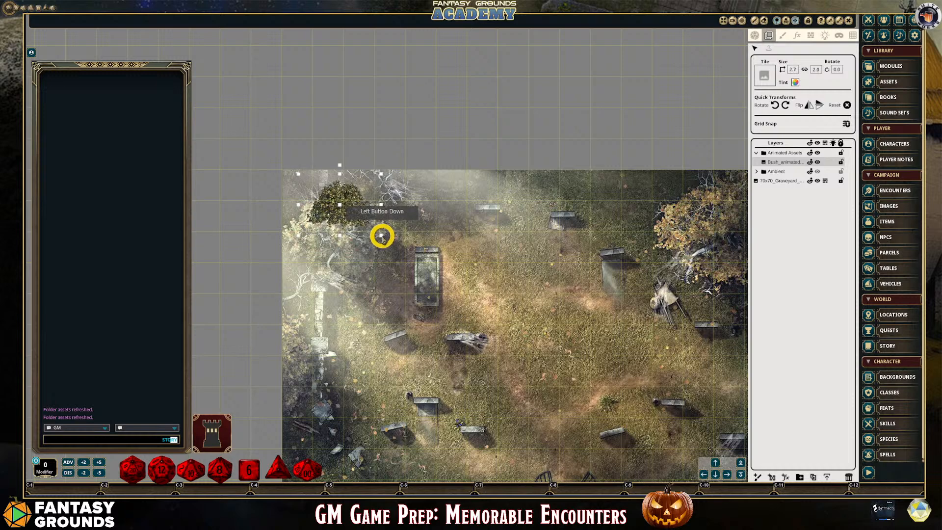
left_click_drag(382, 237, 350, 195)
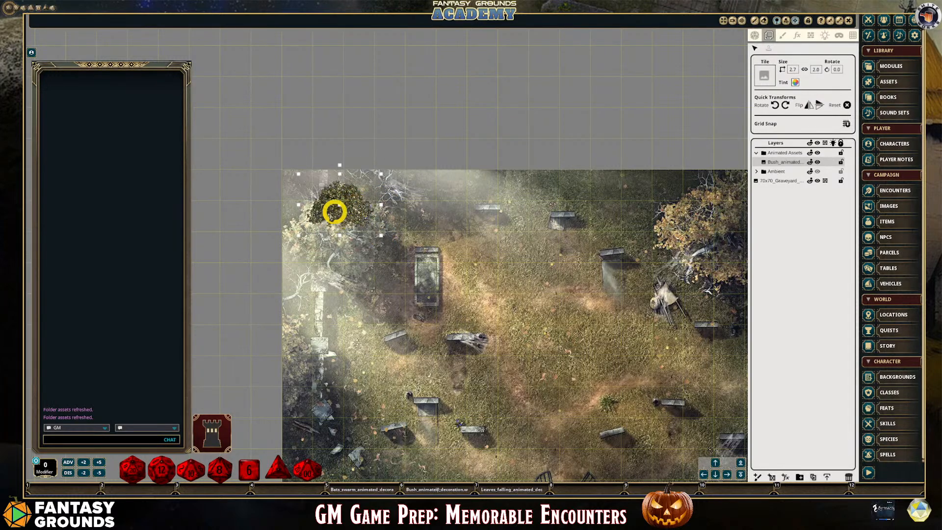
Make the bush over the upper-left tree semi-transparent by setting its tint alpha to 117
left_click(794, 82)
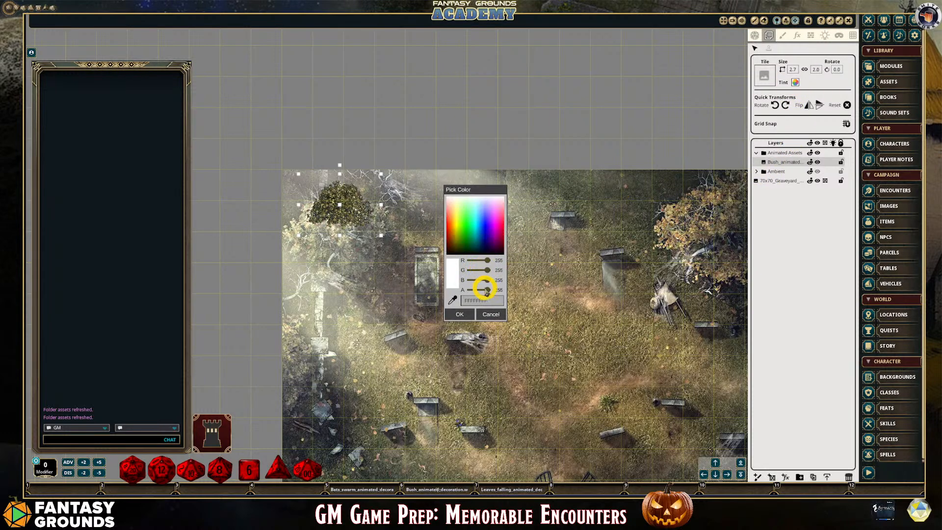
left_click_drag(488, 290, 479, 289)
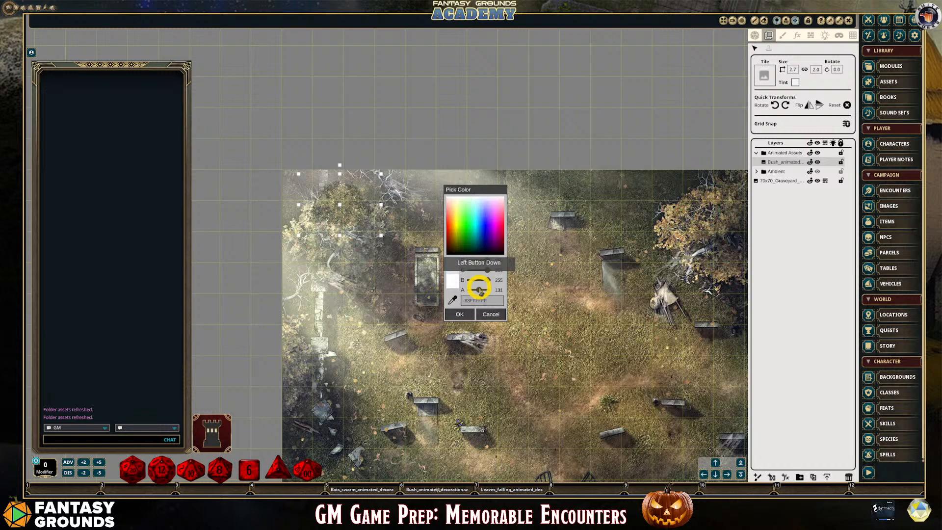
left_click(482, 238)
left_click_drag(482, 239, 570, 196)
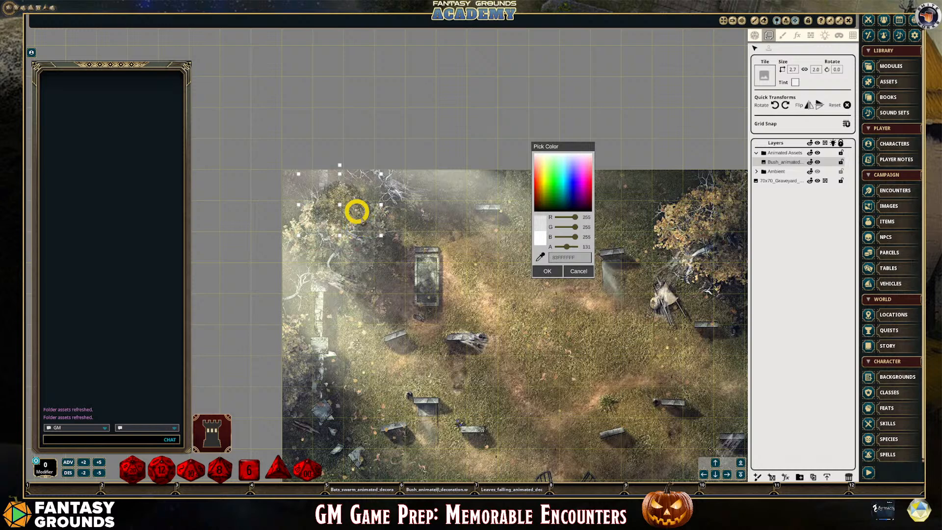
left_click(565, 246)
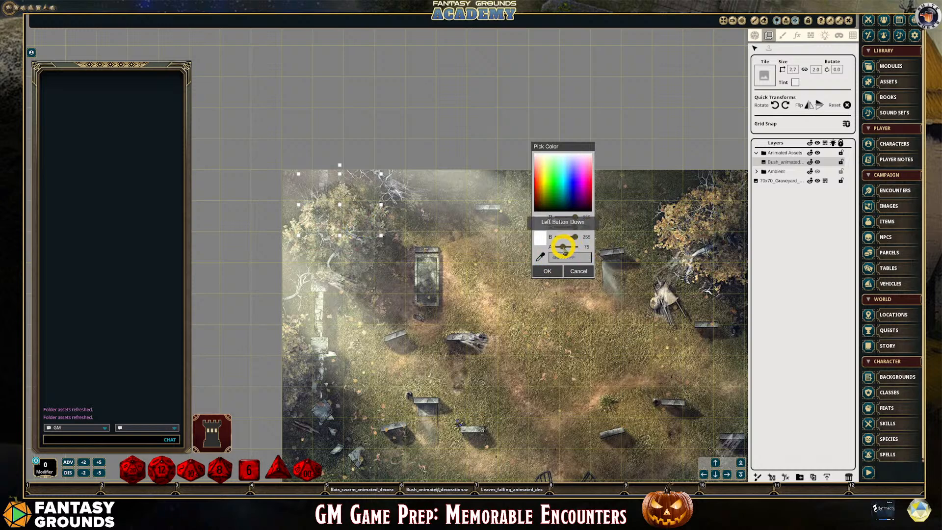
left_click_drag(563, 247, 565, 247)
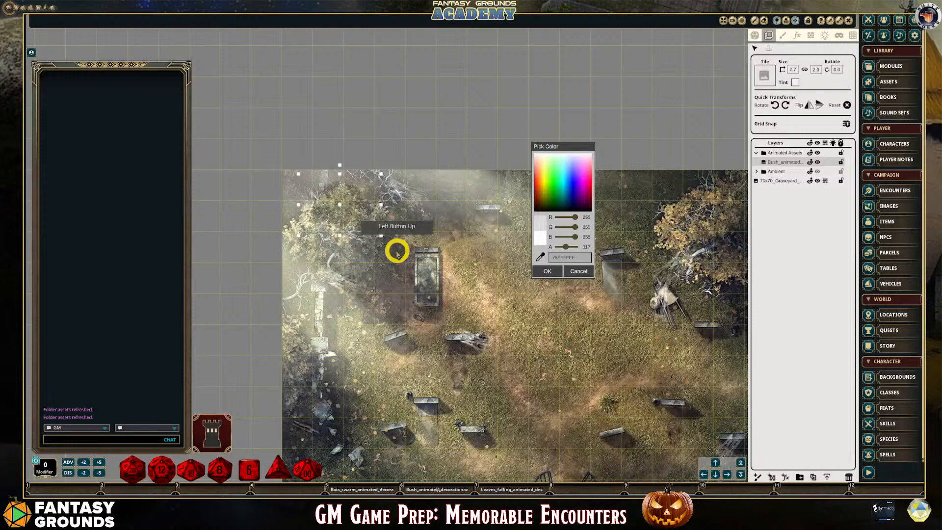
scroll(396, 251, "up", 3)
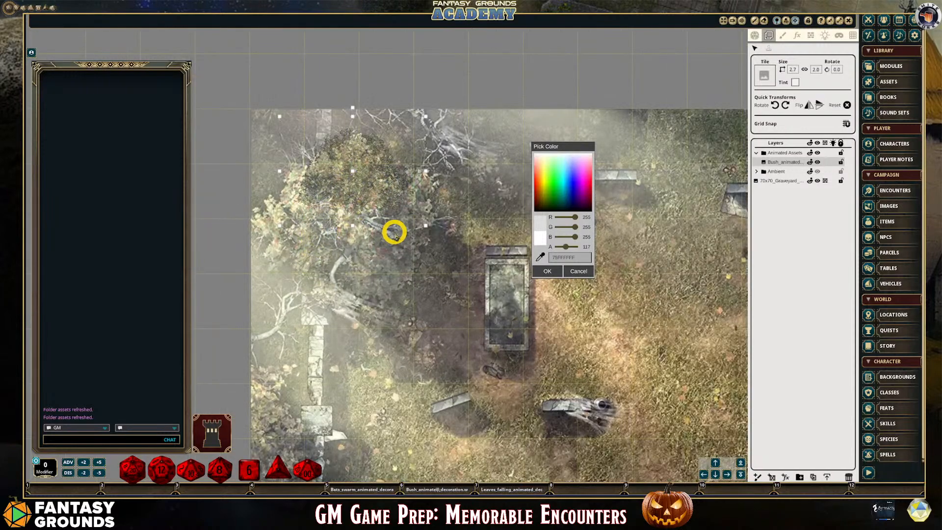
scroll(395, 233, "down", 2)
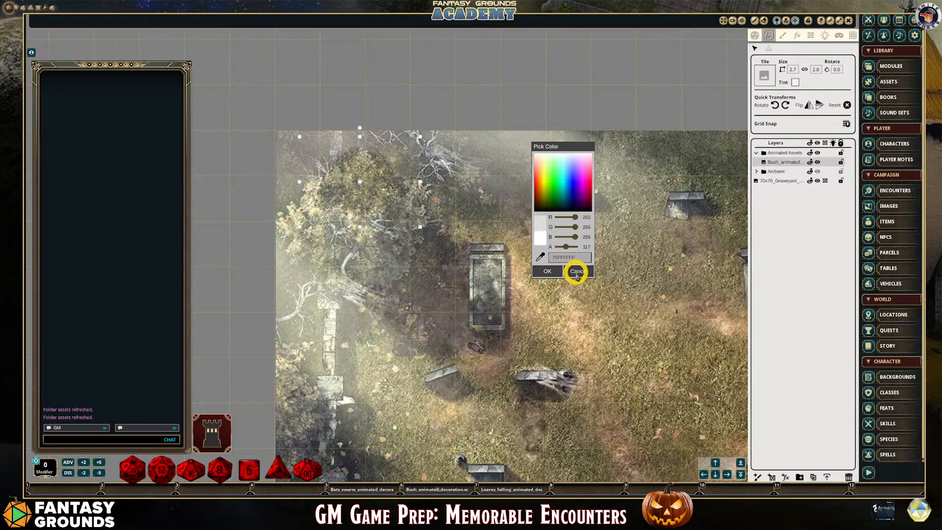
left_click(548, 270)
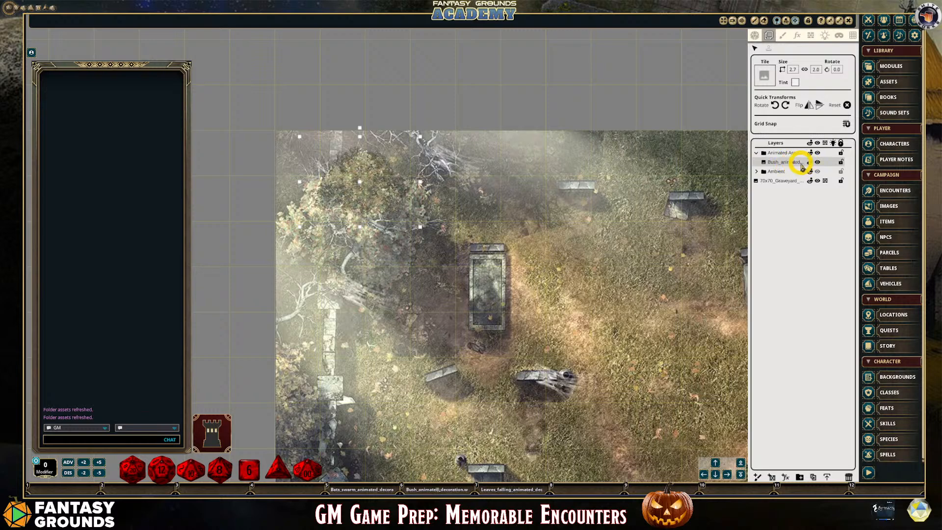
Duplicate the bush layer and place the copy, rotated to 270 degrees, over the left side of the upper-left tree's foliage
left_click(813, 477)
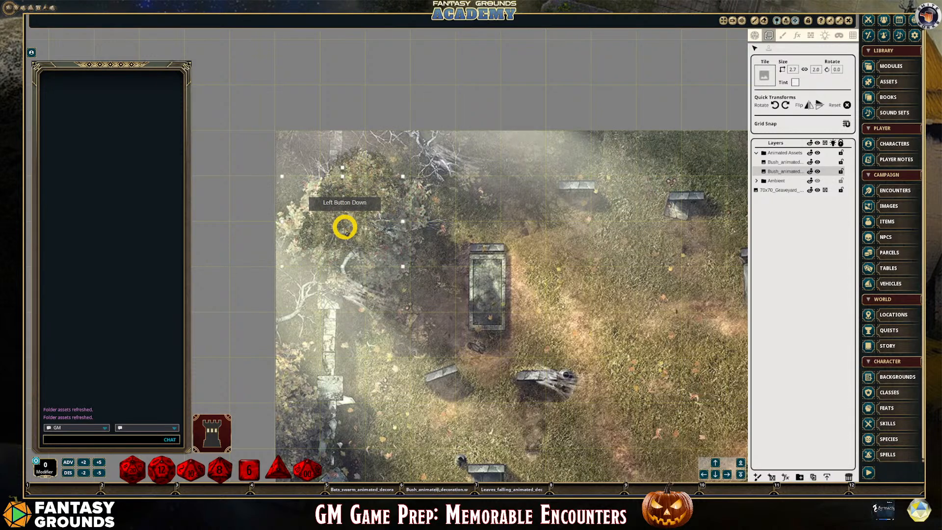
left_click(774, 105)
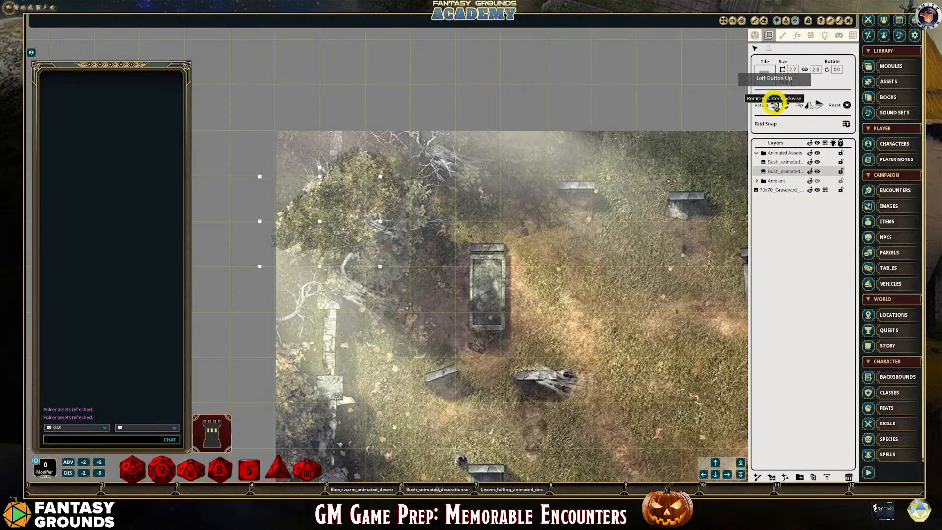
left_click(398, 180)
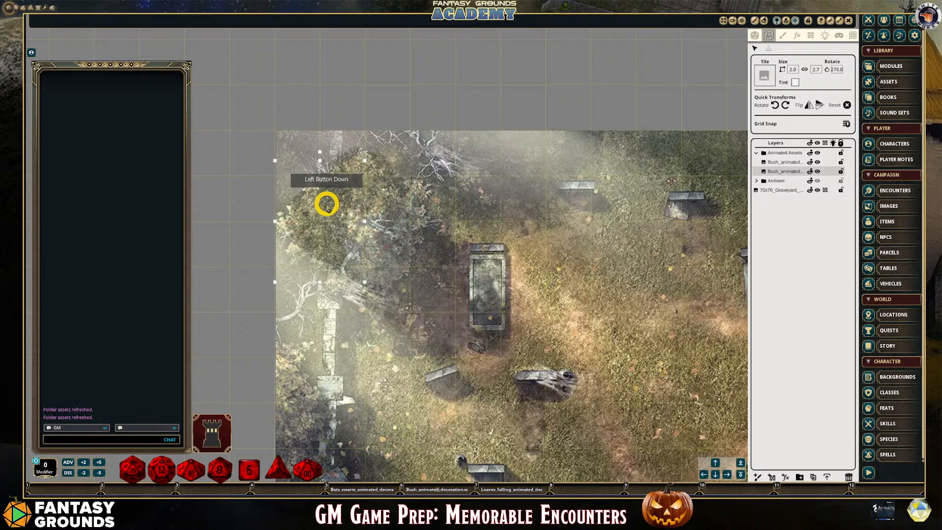
left_click_drag(327, 208, 319, 207)
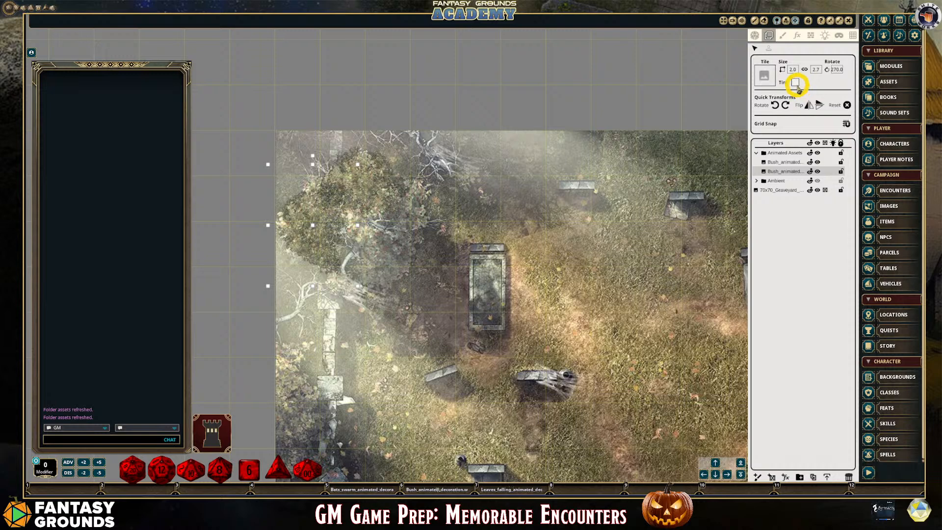
Set the 270-degree bush's tint alpha to 84 and move its layer to the top of the Animated Assets folder
left_click(795, 83)
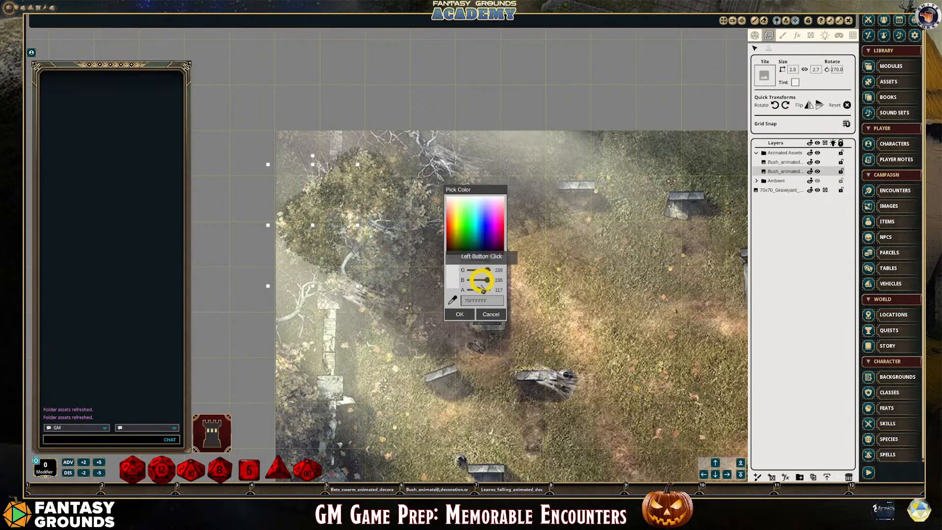
left_click_drag(478, 291, 476, 292)
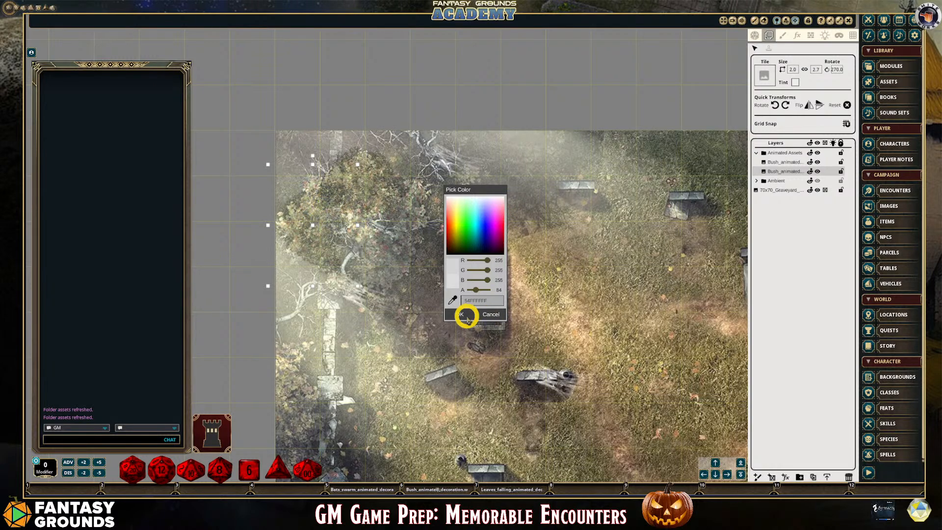
left_click(464, 315)
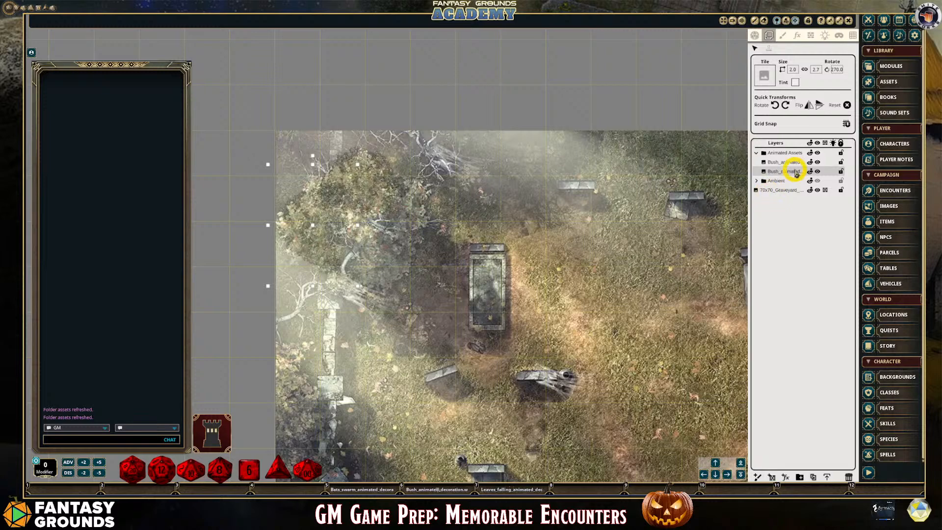
left_click(783, 161)
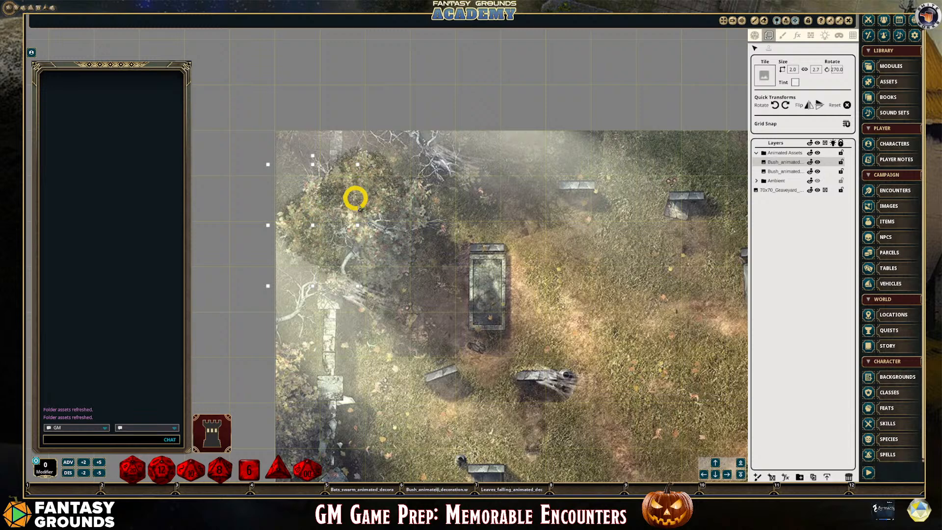
scroll(414, 277, "down", 1)
scroll(414, 276, "up", 2)
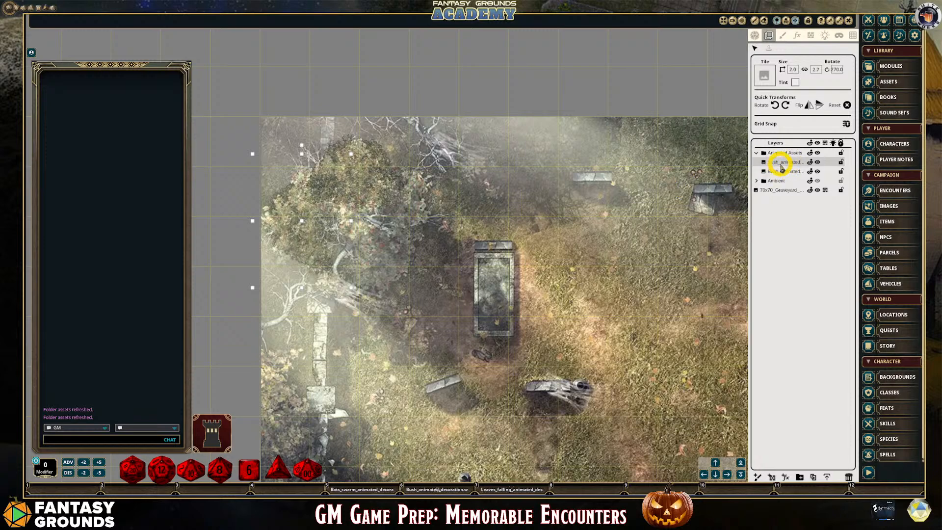
Duplicate the 270-degree bush and place the copy, rotated to 180 degrees, over the lower foliage of the upper-left tree
left_click(813, 477)
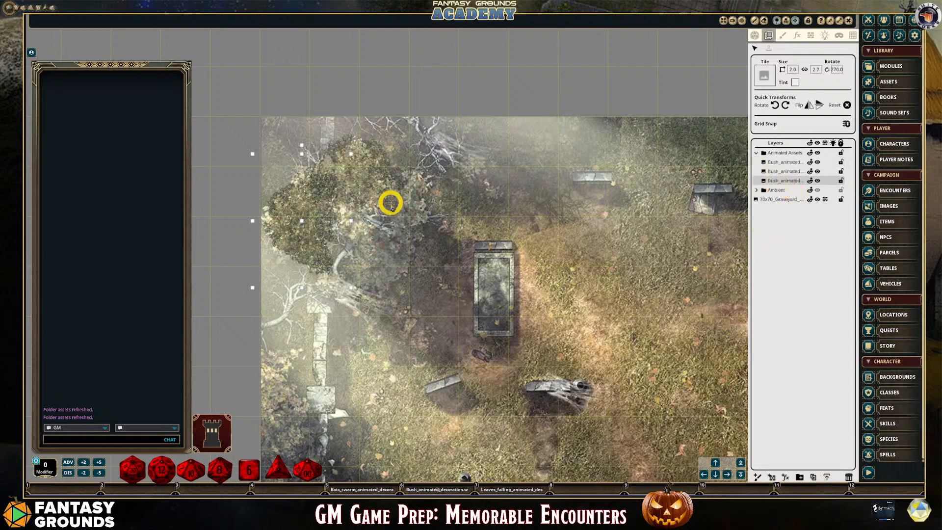
left_click_drag(370, 205, 329, 194)
left_click(366, 175)
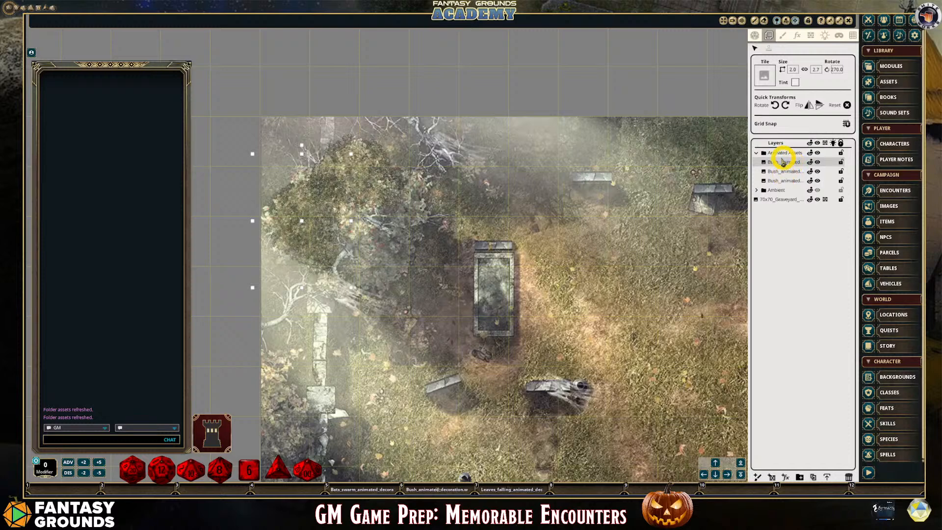
left_click(788, 173)
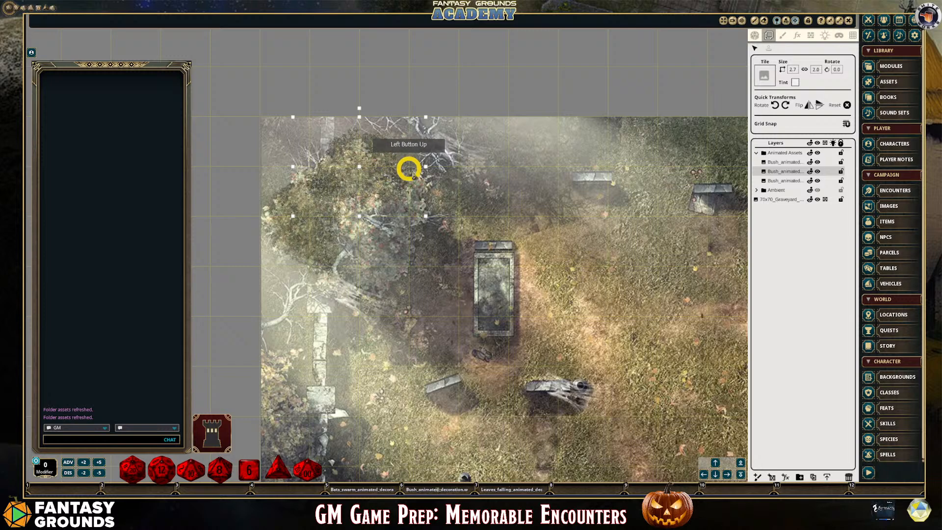
left_click(771, 180)
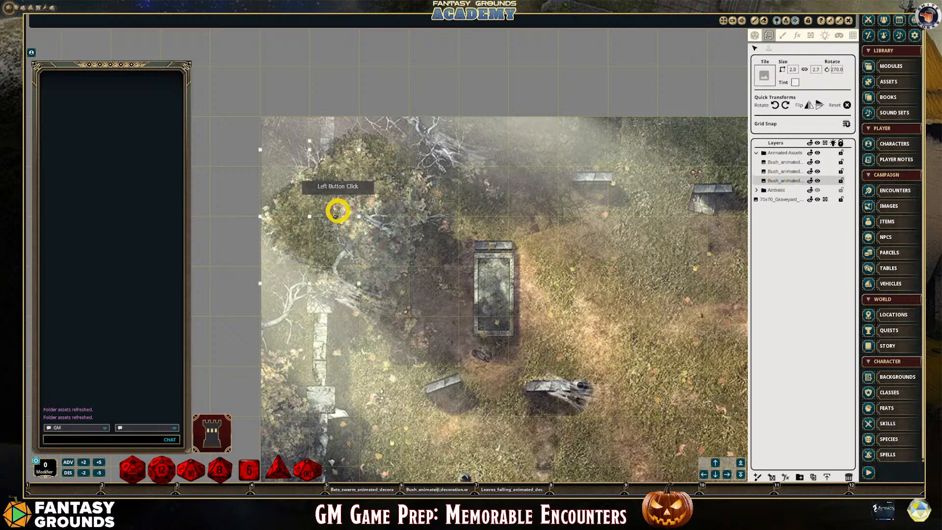
left_click_drag(383, 214, 388, 242)
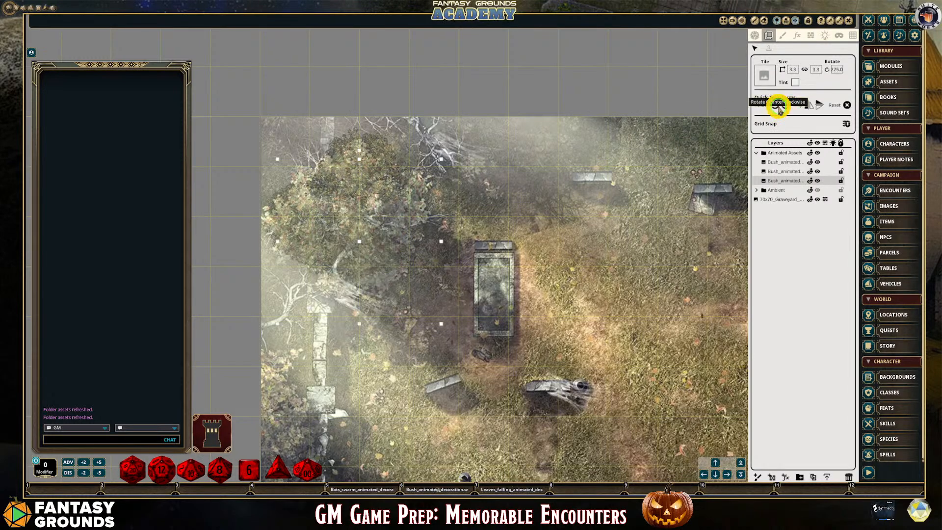
left_click(777, 105)
left_click(777, 106)
left_click(380, 224)
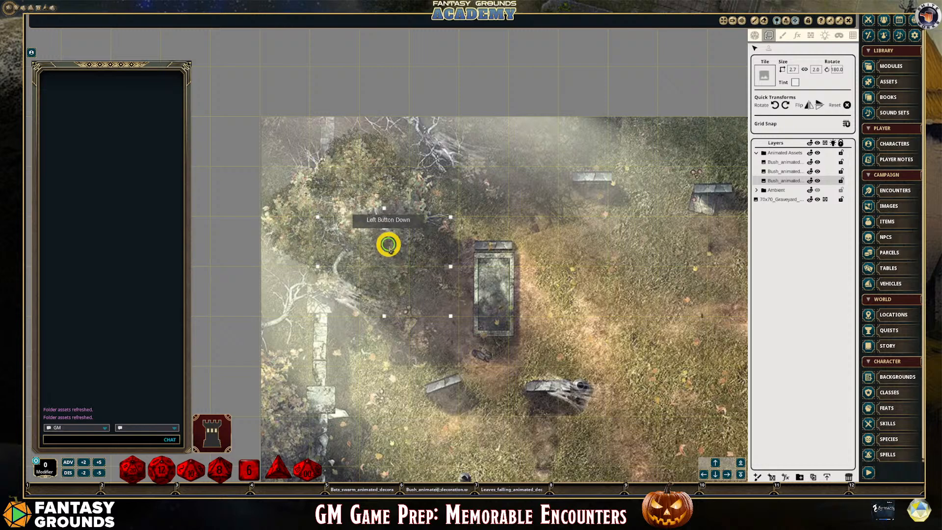
left_click_drag(384, 248, 384, 248)
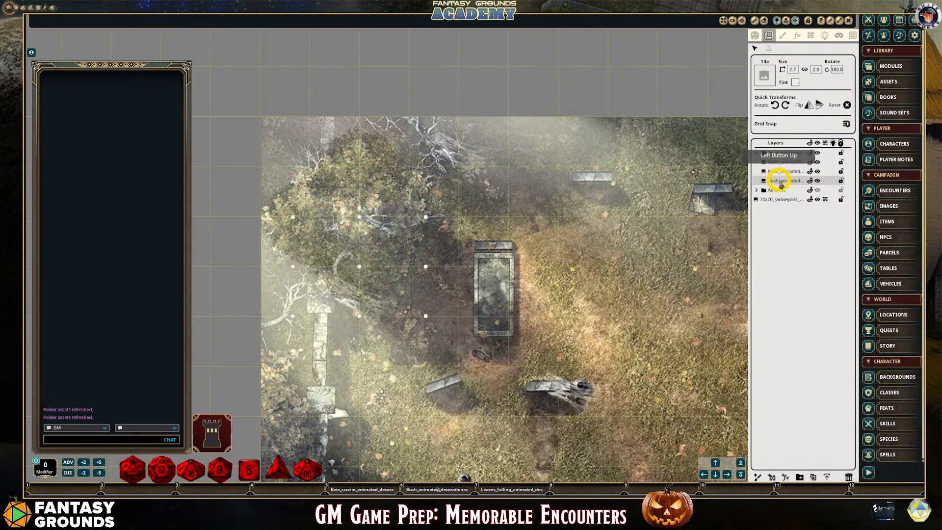
Move the 180-degree bush's layer to the top of the Animated Assets folder and set its tint alpha to 100
left_click_drag(784, 184, 785, 160)
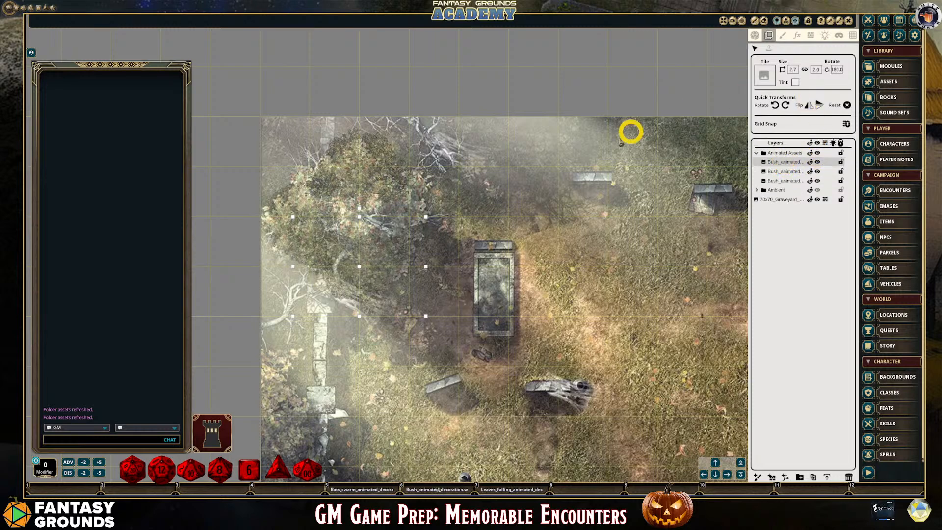
scroll(417, 263, "down", 3)
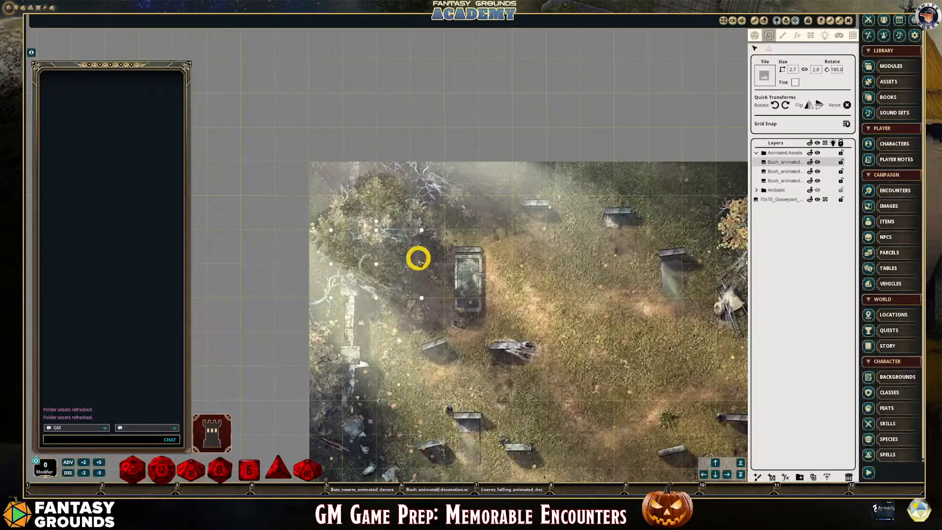
scroll(418, 258, "up", 2)
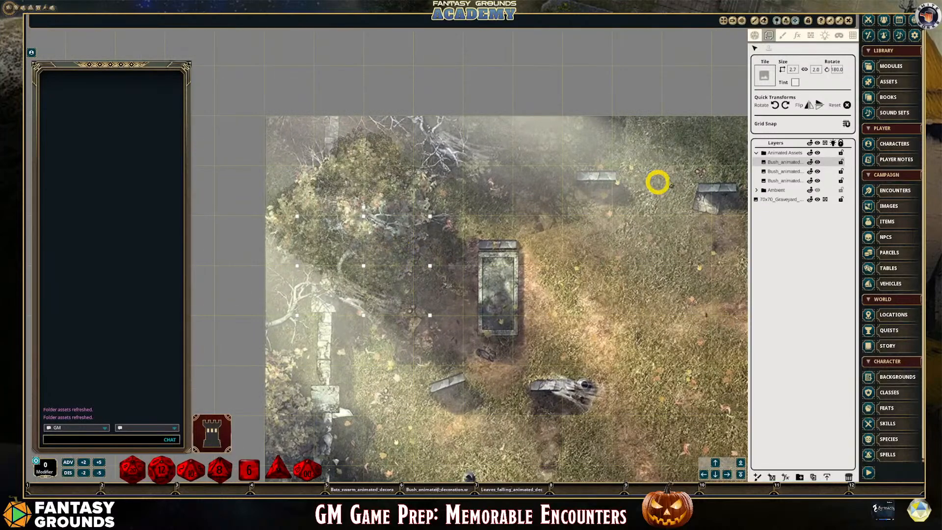
left_click(795, 83)
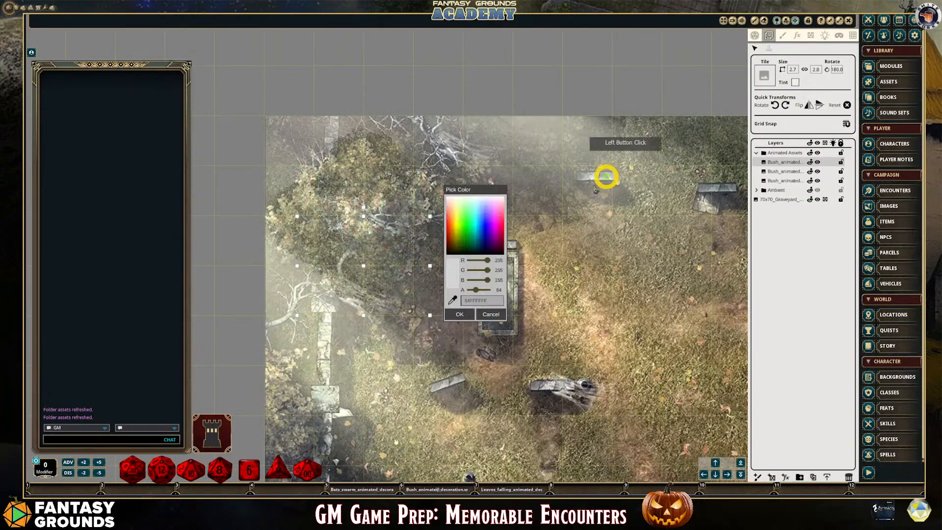
left_click_drag(476, 289, 476, 291)
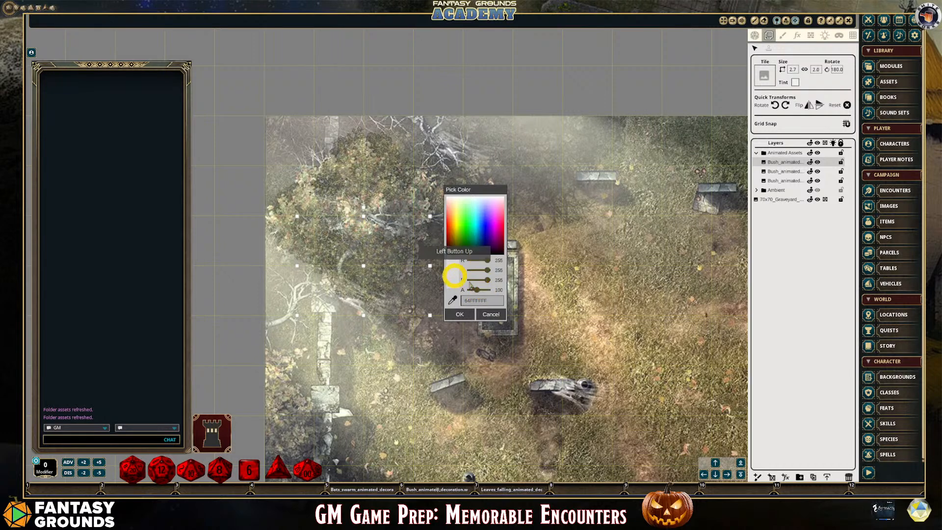
left_click(464, 314)
Examine how the three bush overlays blend with the upper-left tree and check the top bush's tint without changing it
scroll(542, 315, "down", 2)
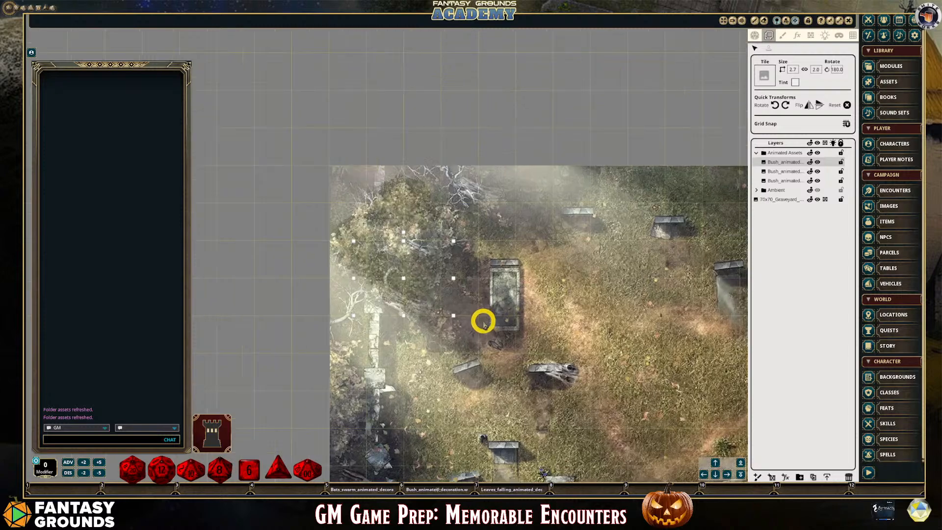
scroll(475, 316, "up", 2)
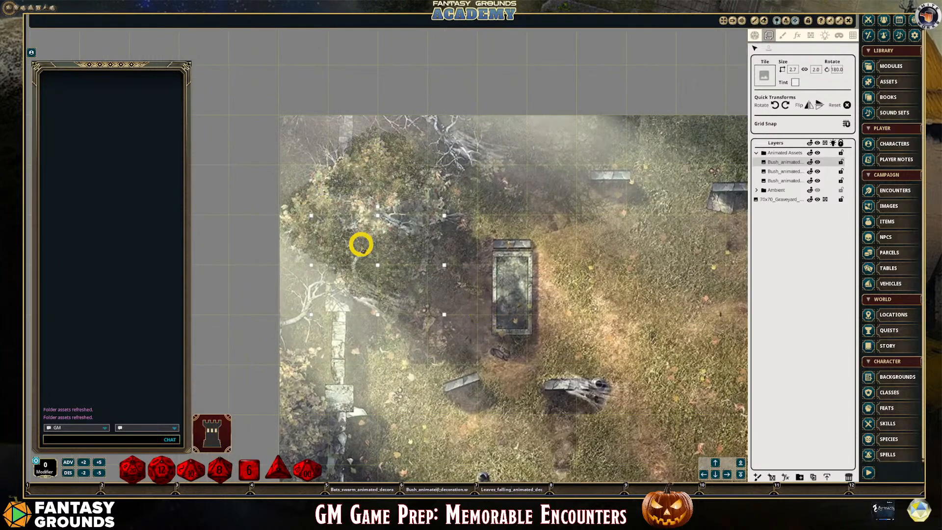
scroll(361, 243, "up", 3)
scroll(282, 214, "up", 2)
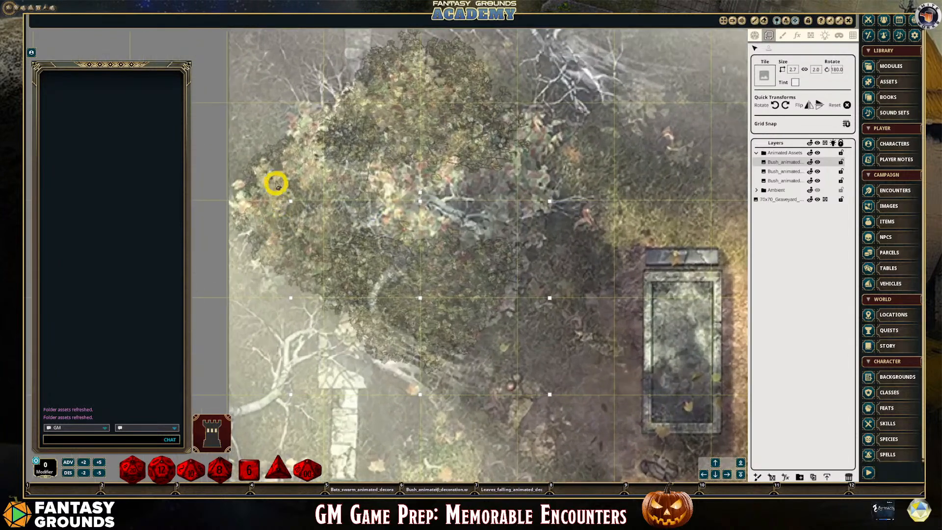
scroll(400, 228, "down", 3)
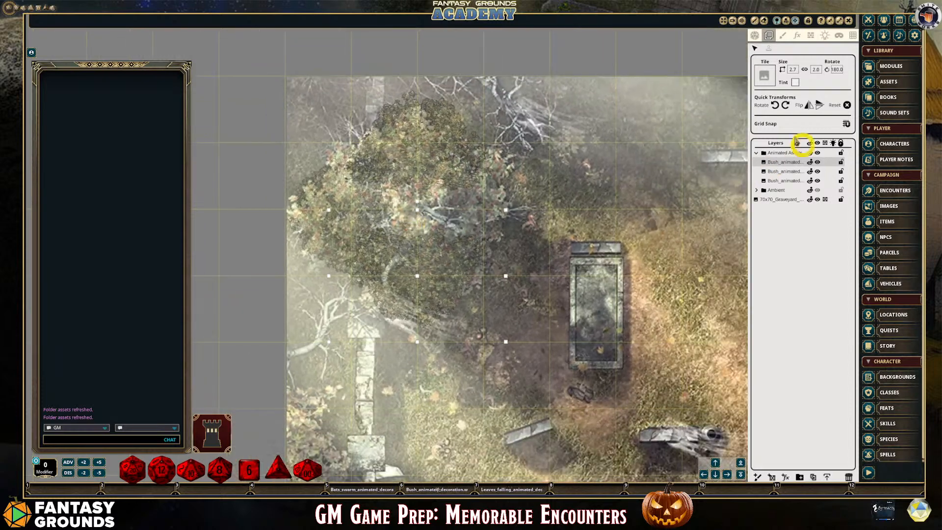
left_click(794, 81)
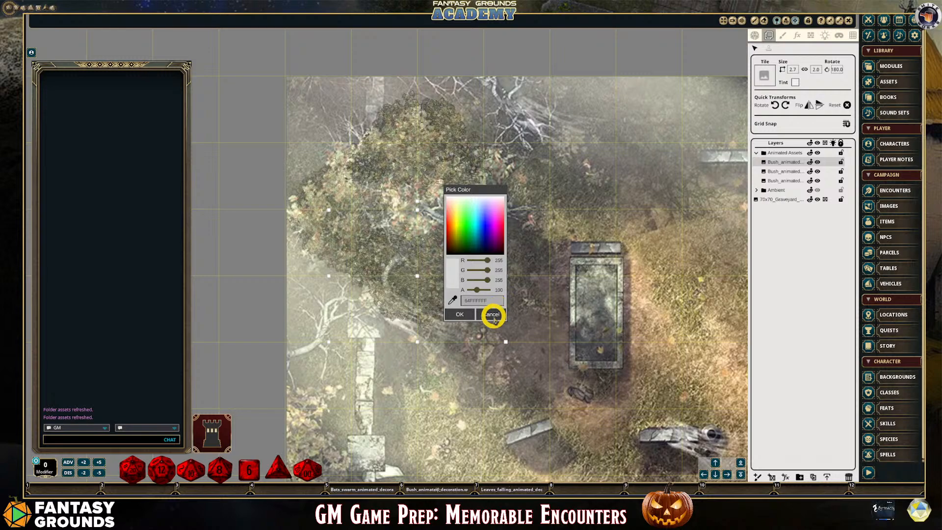
scroll(478, 233, "down", 3)
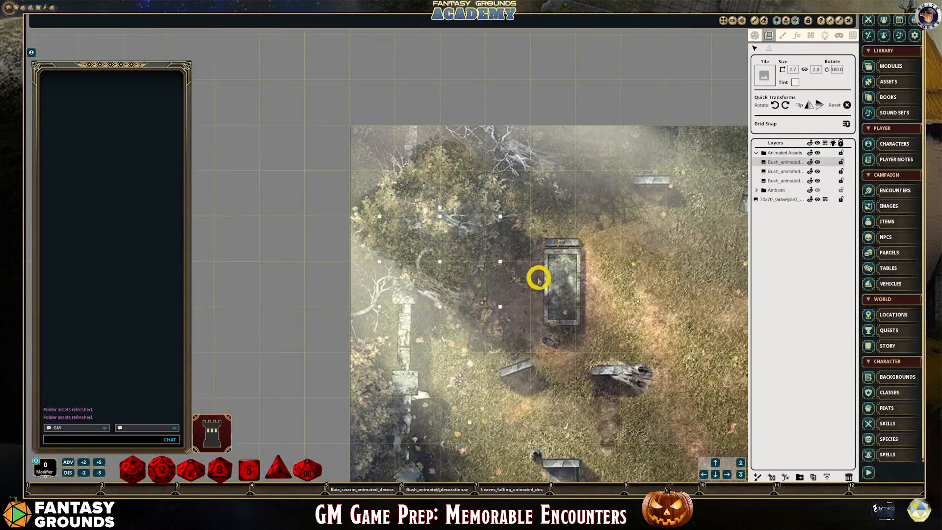
Load the Leaves_falling animated decoration as the tile for placing on the graveyard map
scroll(484, 284, "up", 2)
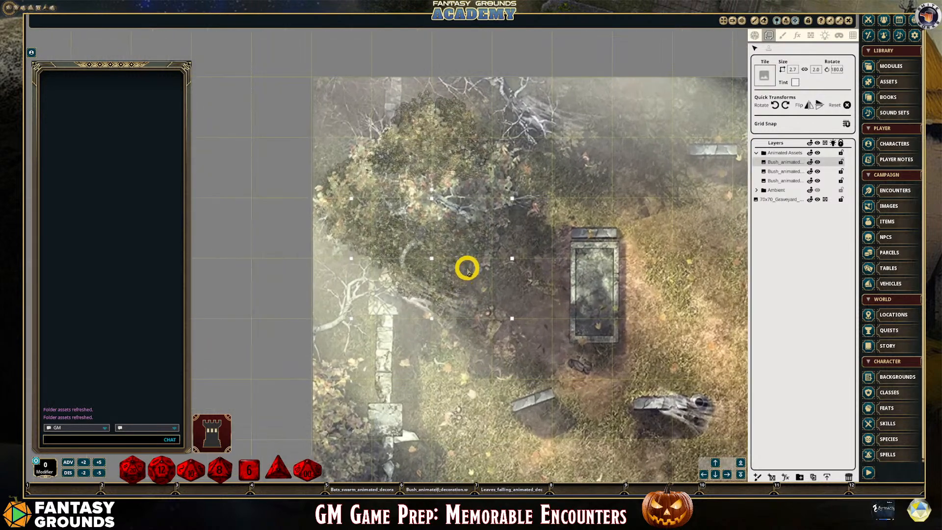
scroll(505, 264, "down", 3)
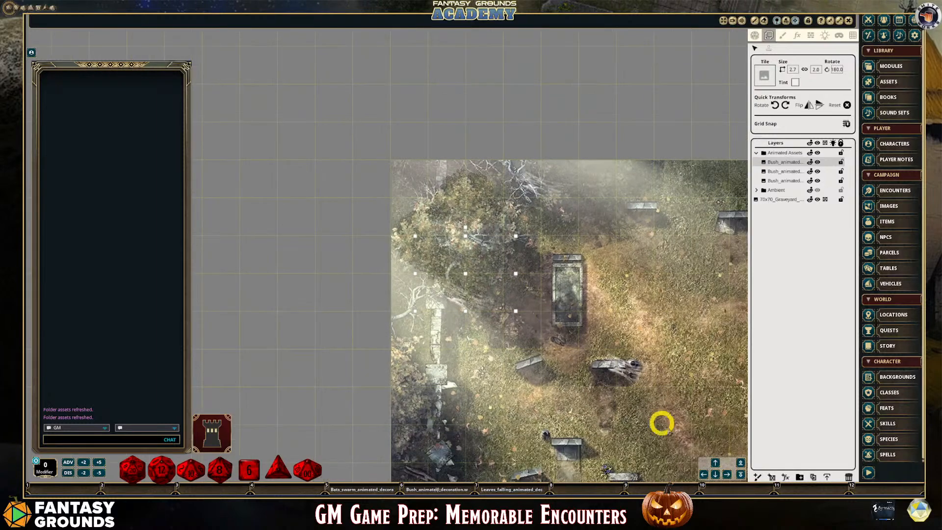
left_click(715, 474)
left_click(727, 473)
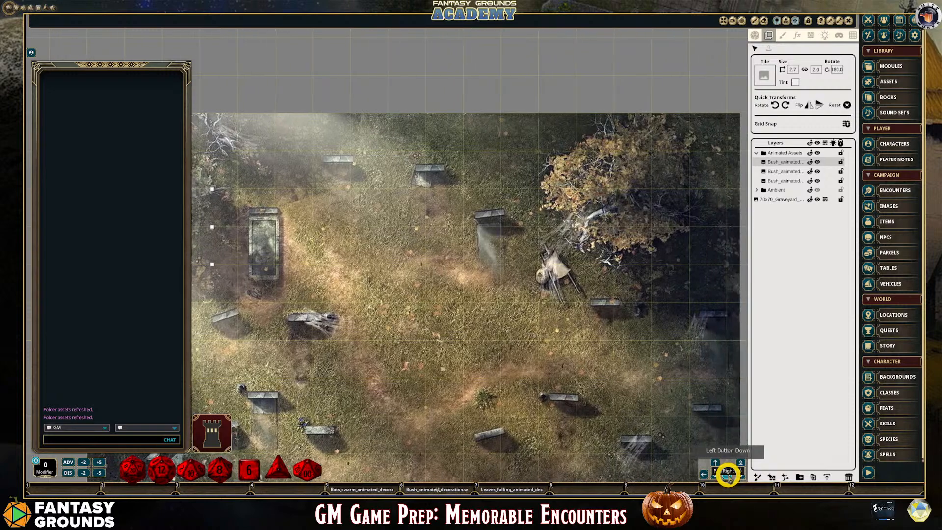
left_click(715, 474)
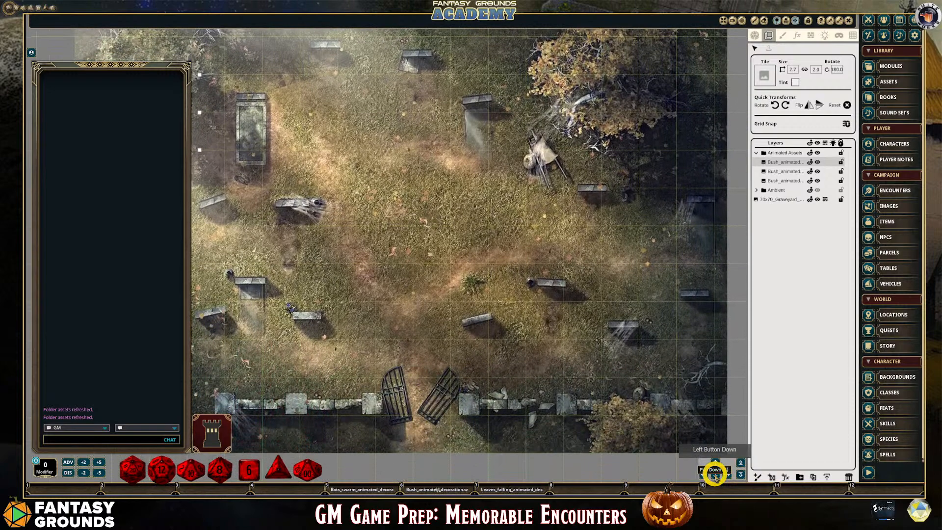
scroll(641, 435, "down", 3)
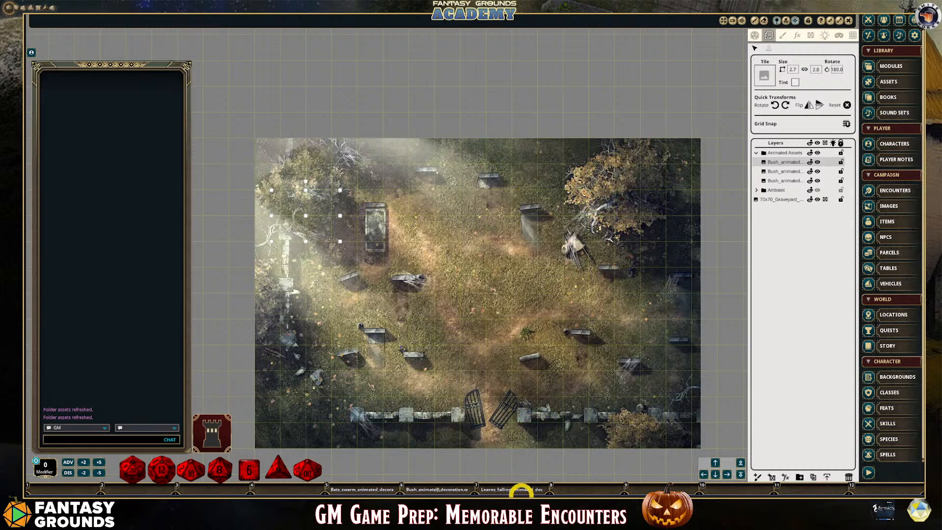
left_click_drag(519, 488, 768, 78)
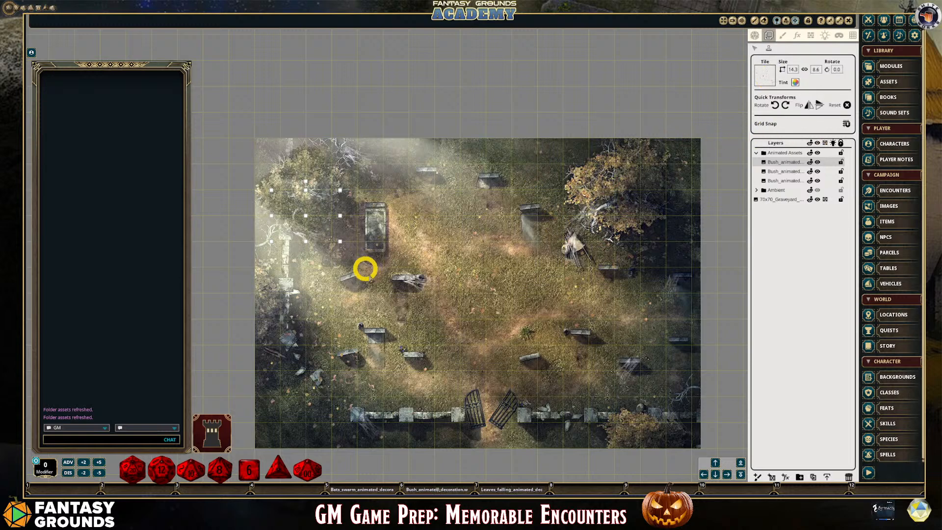
scroll(282, 351, "up", 4)
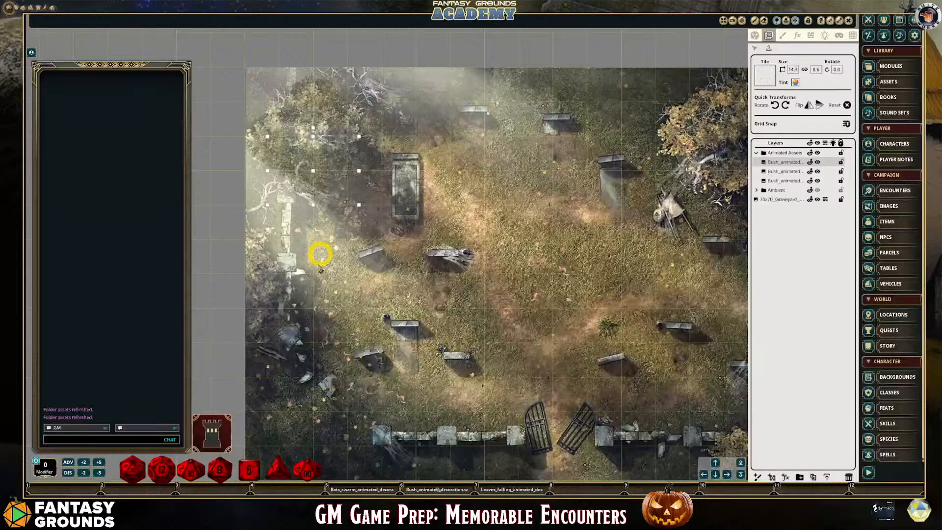
scroll(349, 378, "down", 3)
scroll(450, 395, "up", 1)
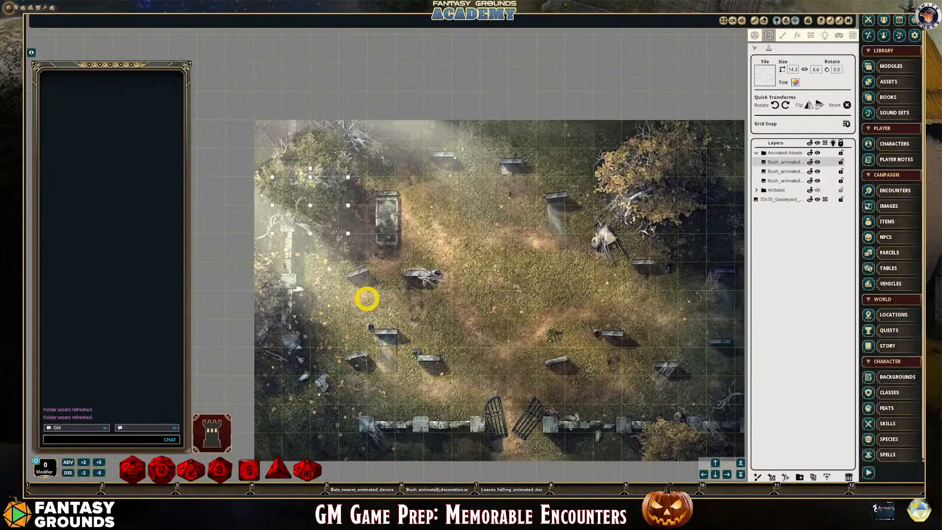
Set the falling-leaves tile's size to 3.0 by 1.8 and place it over the trees beside the ruined west wall
left_click_drag(797, 69, 782, 81)
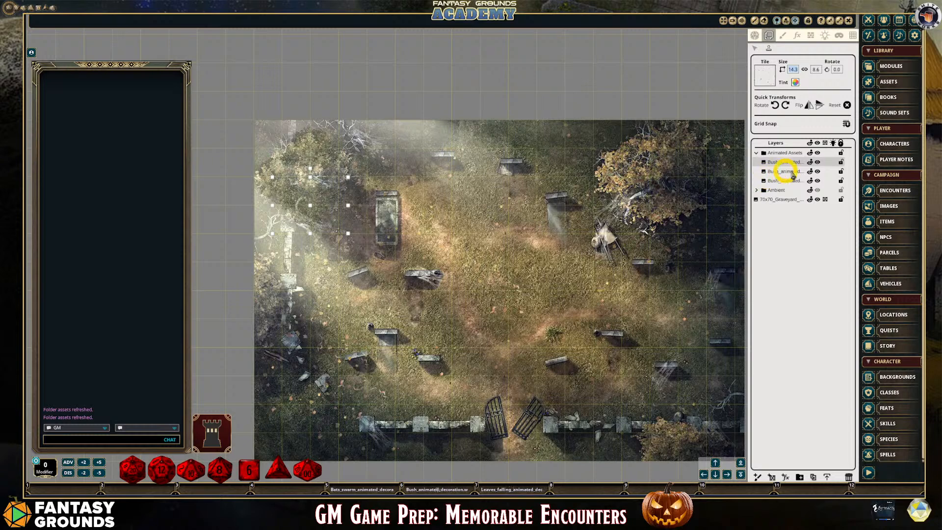
type("3")
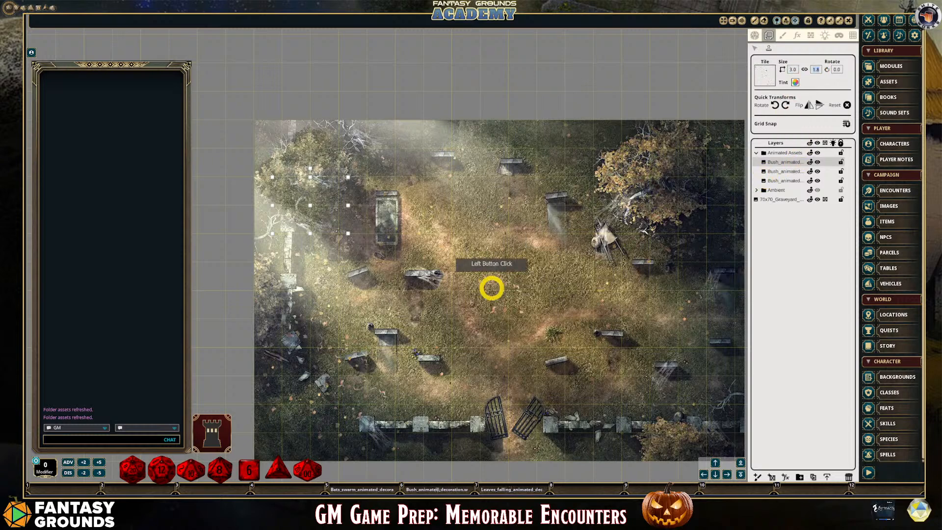
left_click(311, 319)
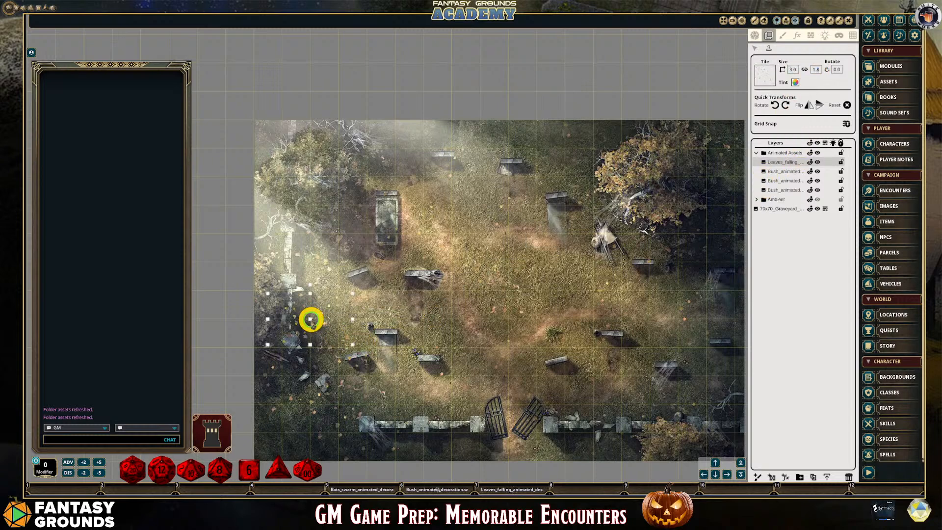
scroll(317, 357, "up", 4)
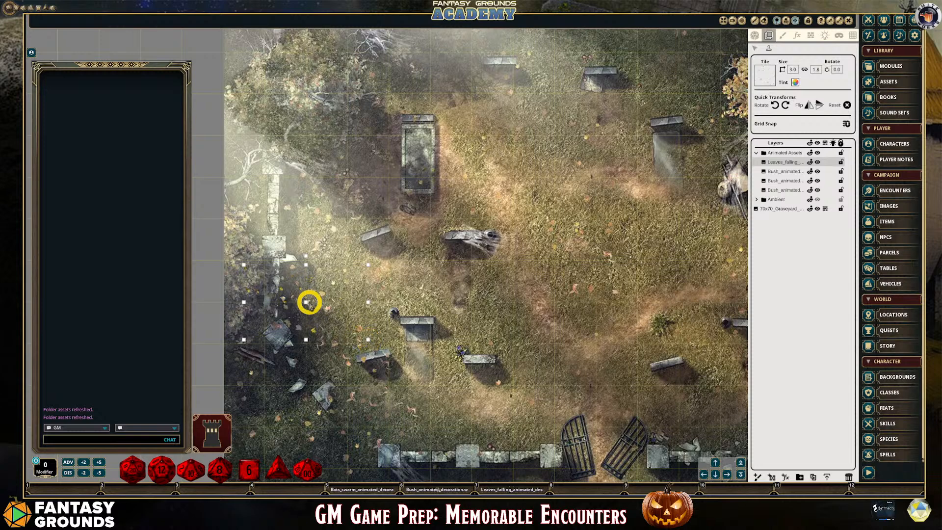
Shift the placed falling leaves slightly down and reduce their tint alpha to about half
left_click(754, 48)
left_click(324, 300)
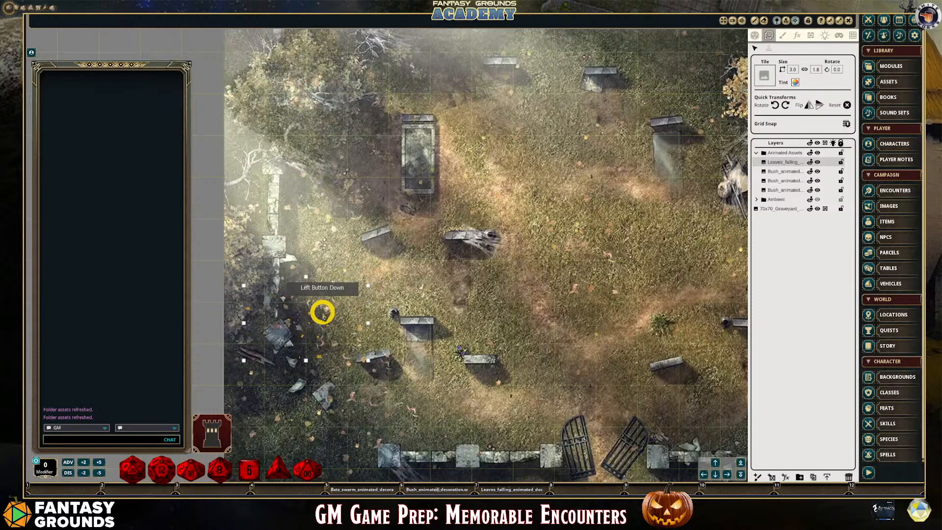
left_click(795, 82)
left_click_drag(487, 289, 479, 289)
left_click(468, 314)
Duplicate the falling-leaves layer and move the copy beneath the large upper-right tree
scroll(538, 365, "down", 2)
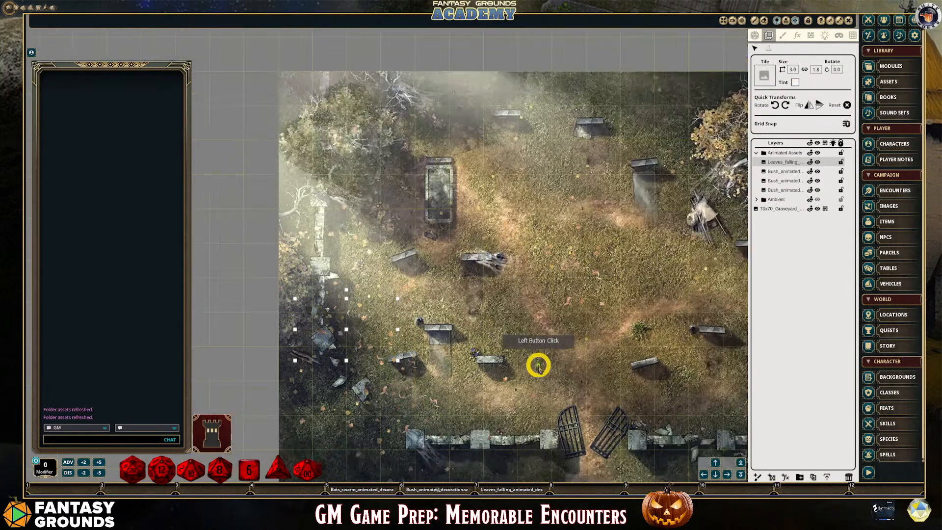
scroll(538, 365, "down", 1)
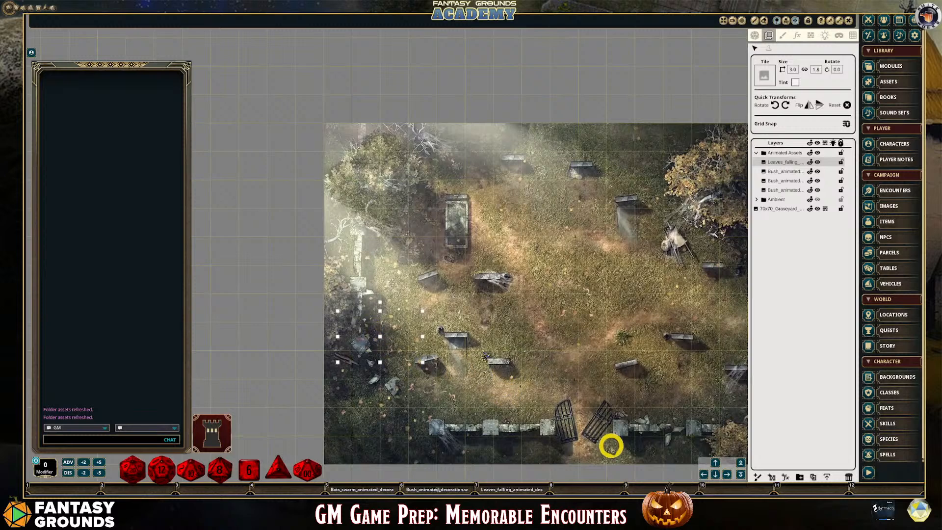
left_click(727, 475)
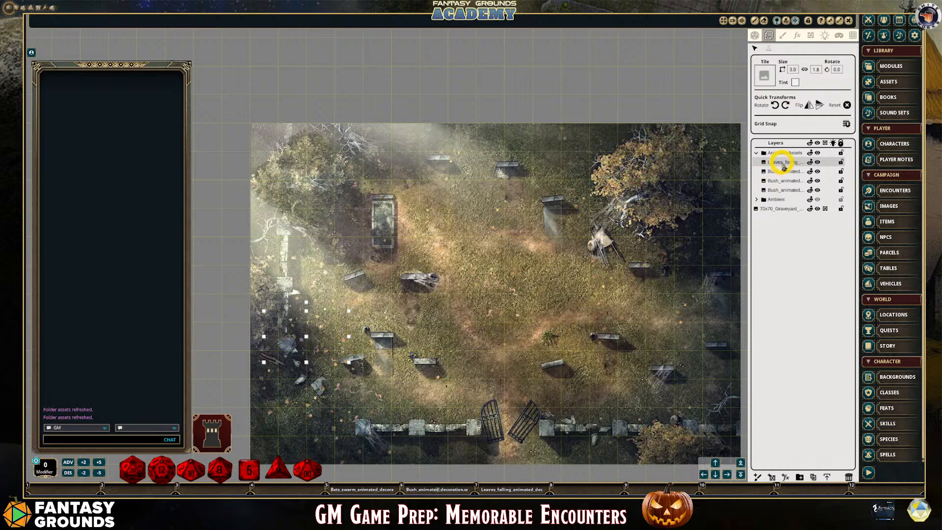
left_click(812, 477)
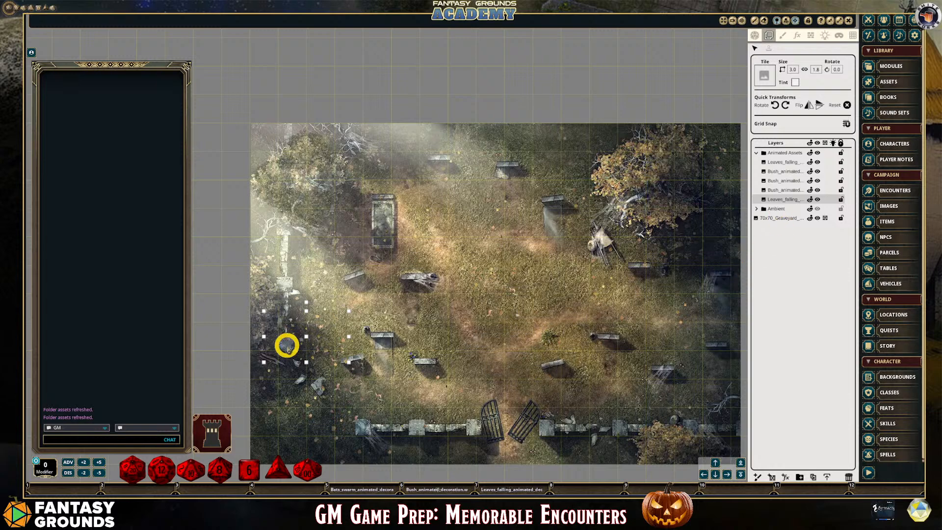
left_click_drag(310, 341, 685, 264)
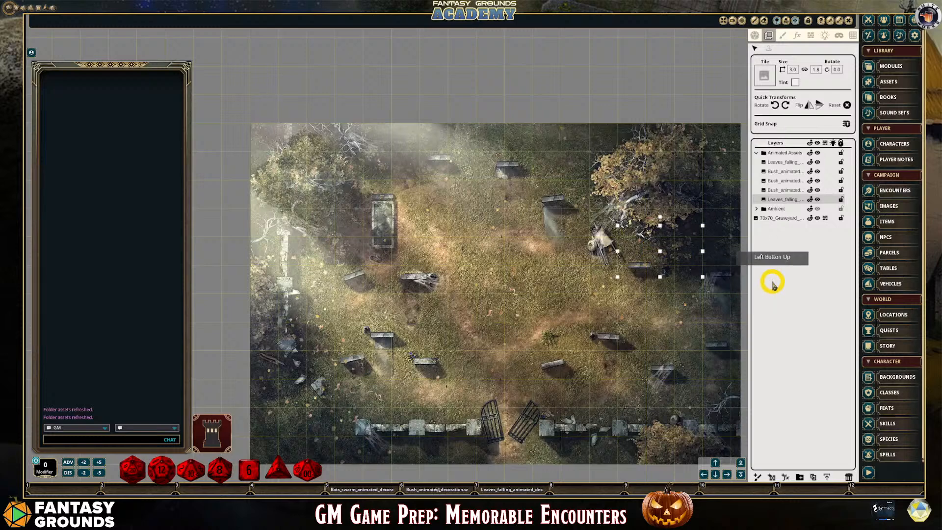
Adjust the tint alpha of the falling-leaves copy under the upper-right tree
left_click(794, 84)
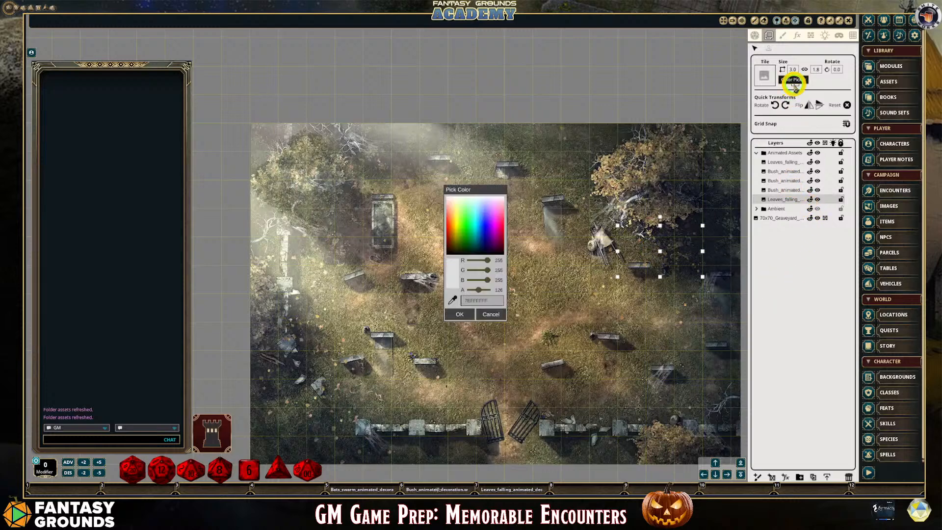
left_click(477, 290)
left_click(479, 290)
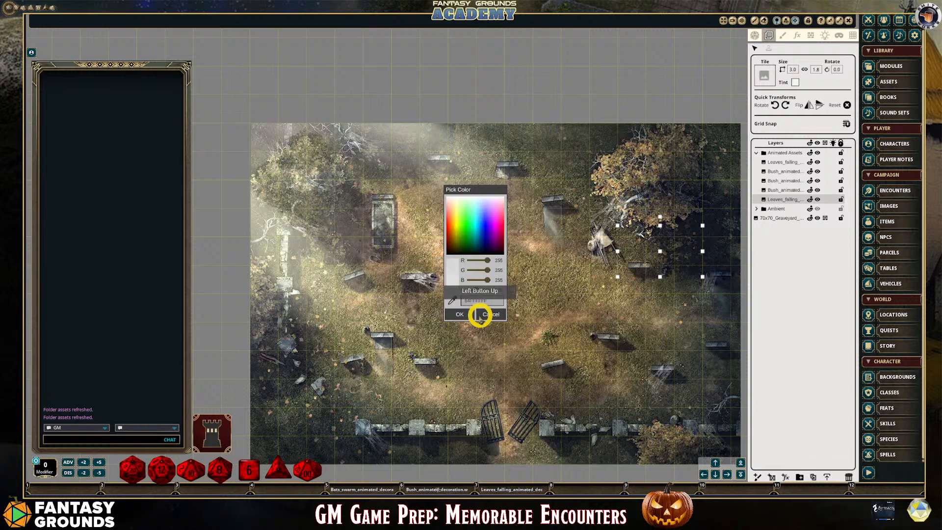
left_click(470, 314)
Examine how both falling-leaves overlays blend into the whole graveyard map, up close and from a distance
scroll(712, 300, "up", 3)
scroll(616, 288, "down", 5)
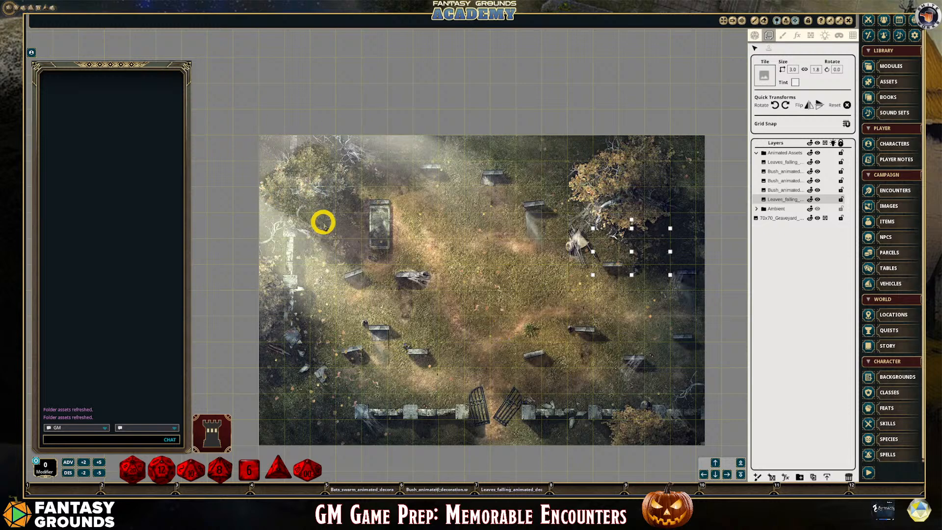
scroll(441, 352, "down", 2)
scroll(386, 356, "up", 2)
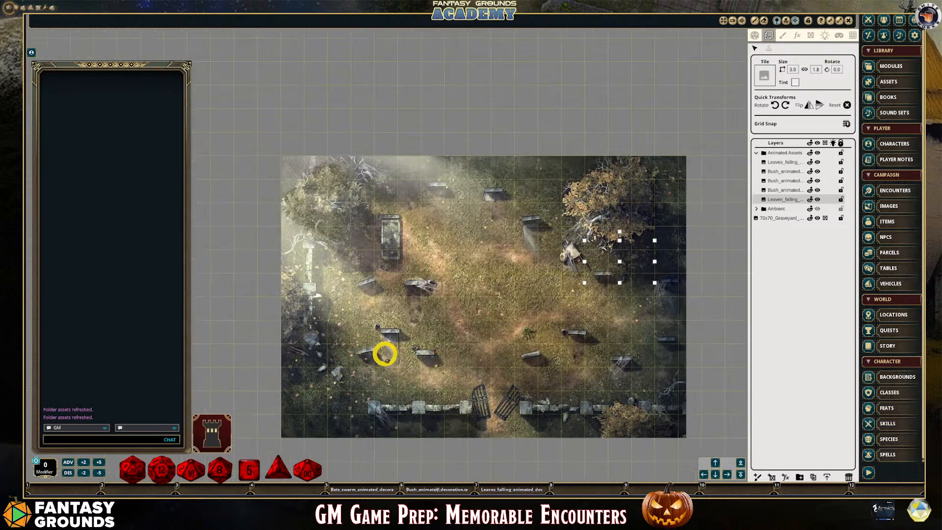
scroll(323, 358, "up", 2)
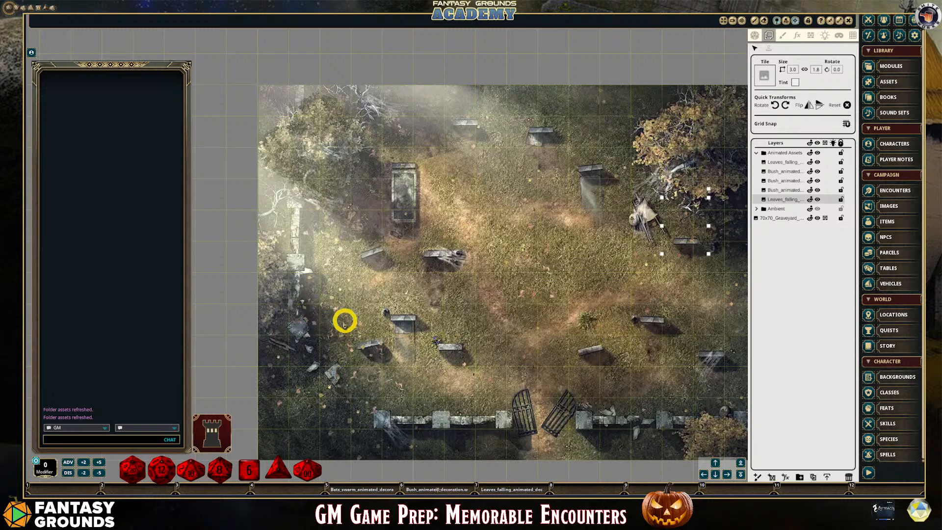
scroll(416, 328, "down", 1)
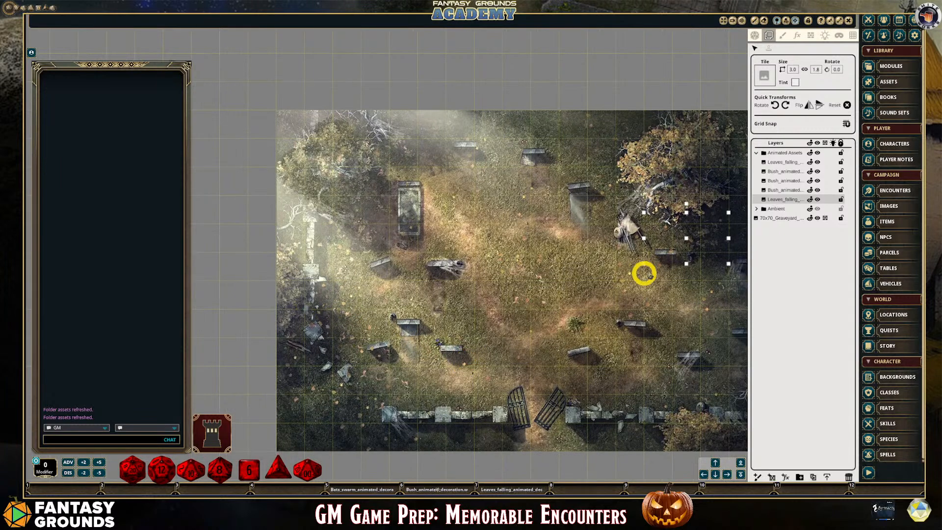
scroll(683, 268, "down", 1)
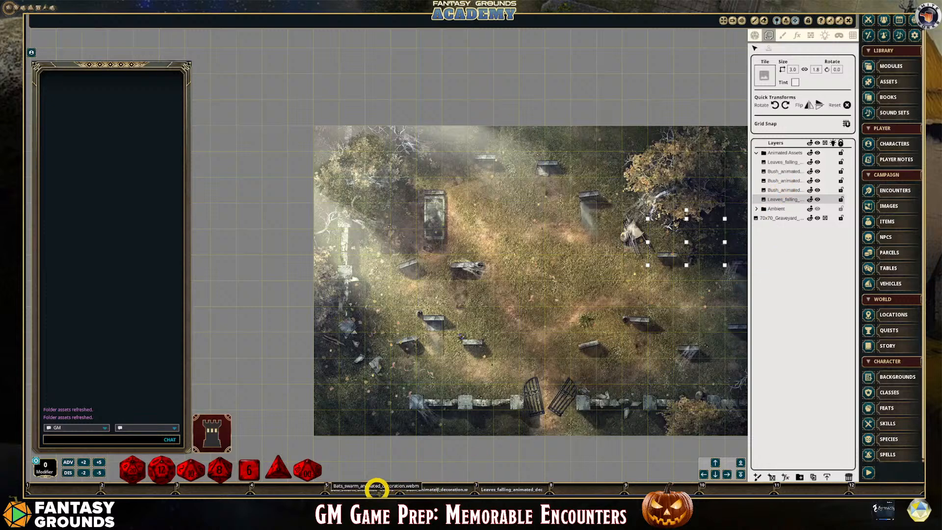
Place the Bats_swarm animated decoration, sized 4.0 by 2.0, on the open ground above the gate
left_click(766, 77)
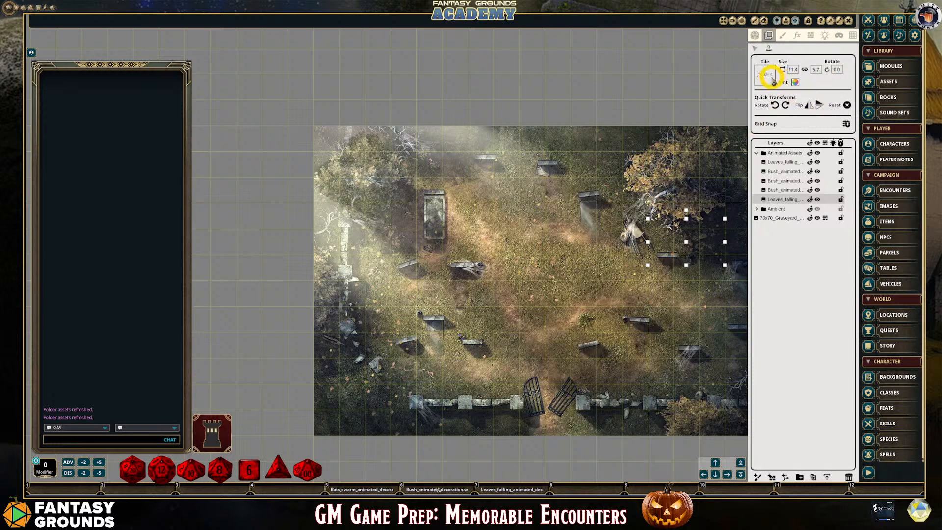
left_click(792, 70)
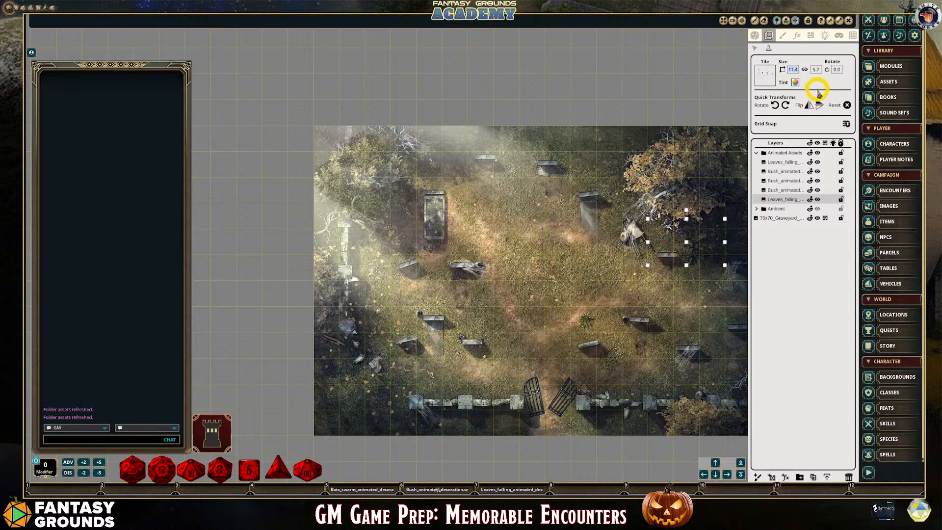
left_click(818, 69)
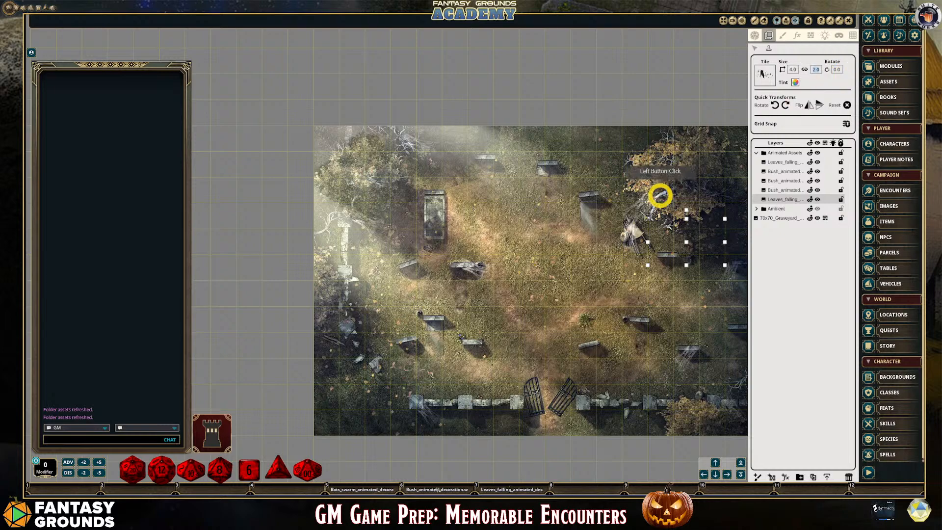
left_click(548, 308)
Check the bat swarm animation on the map and delete its layer from the Animated Assets folder
scroll(632, 343, "up", 2)
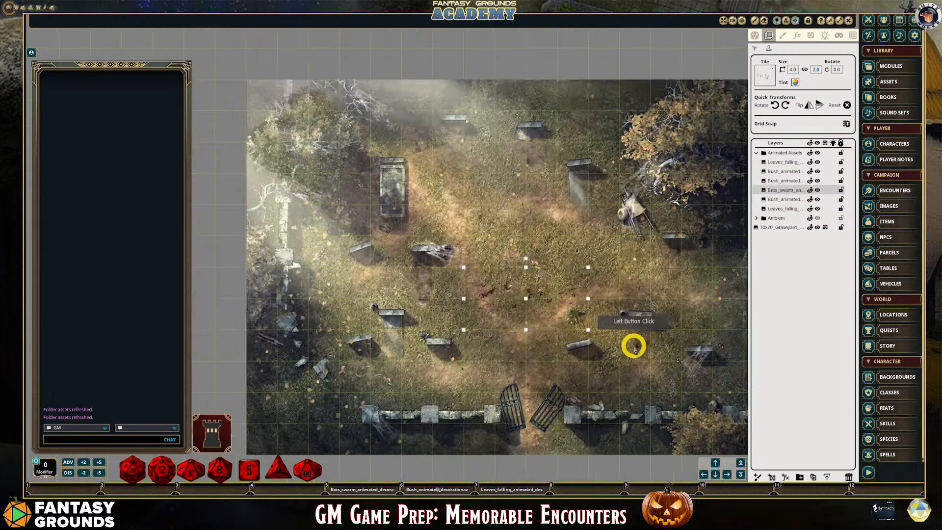
scroll(632, 346, "down", 1)
scroll(623, 349, "up", 2)
scroll(621, 348, "up", 1)
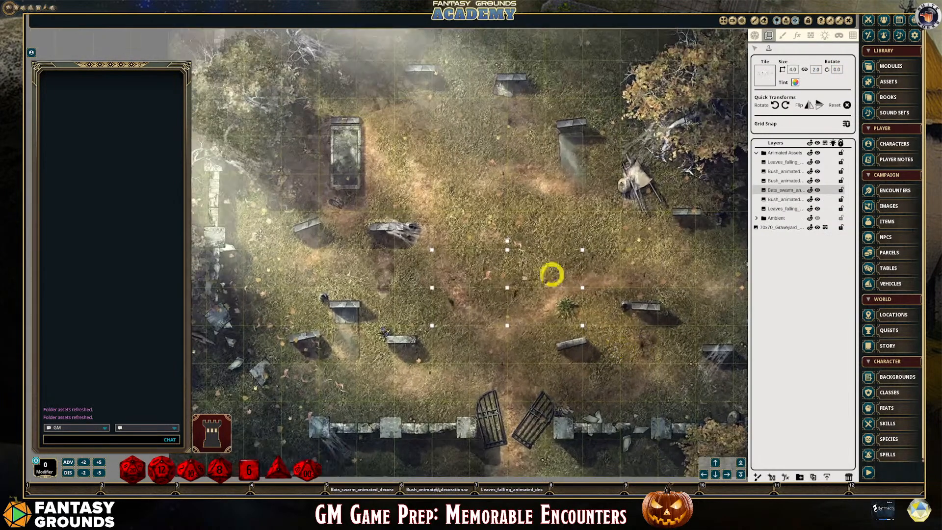
scroll(536, 318, "down", 1)
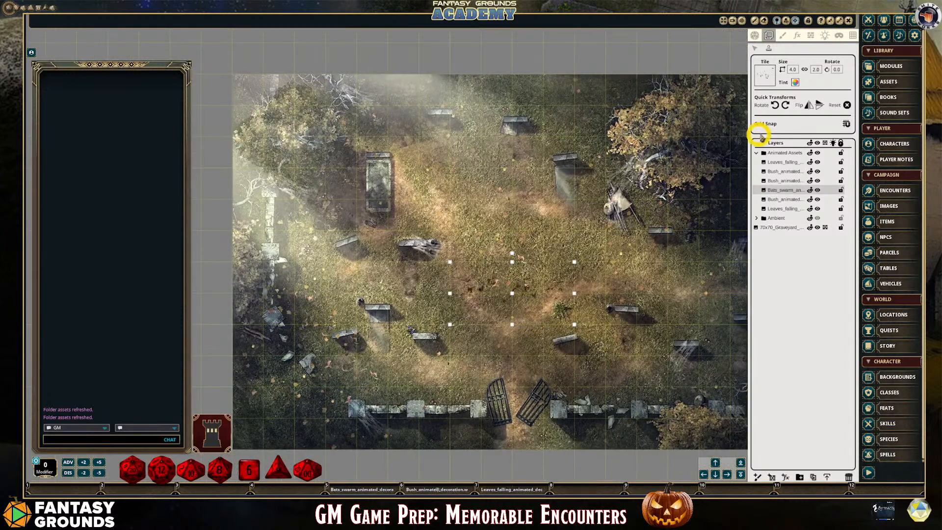
scroll(542, 322, "down", 1)
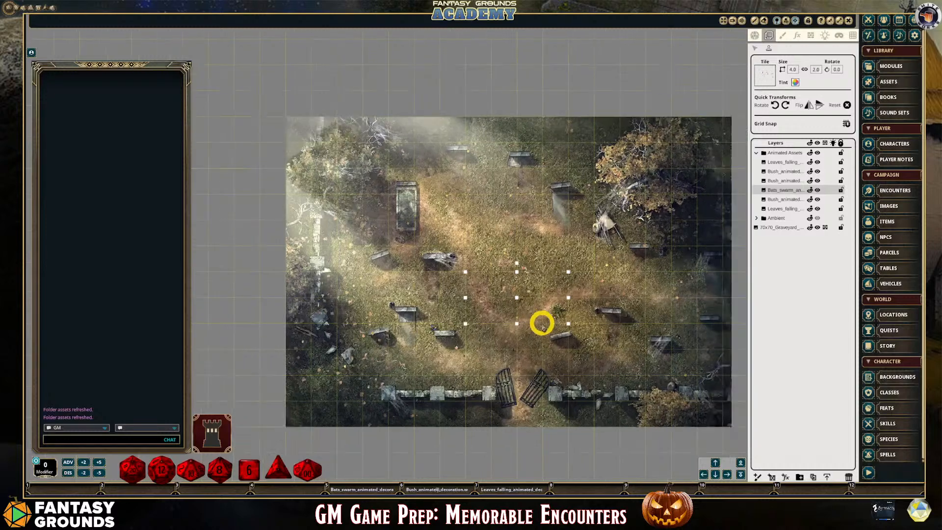
scroll(542, 324, "up", 1)
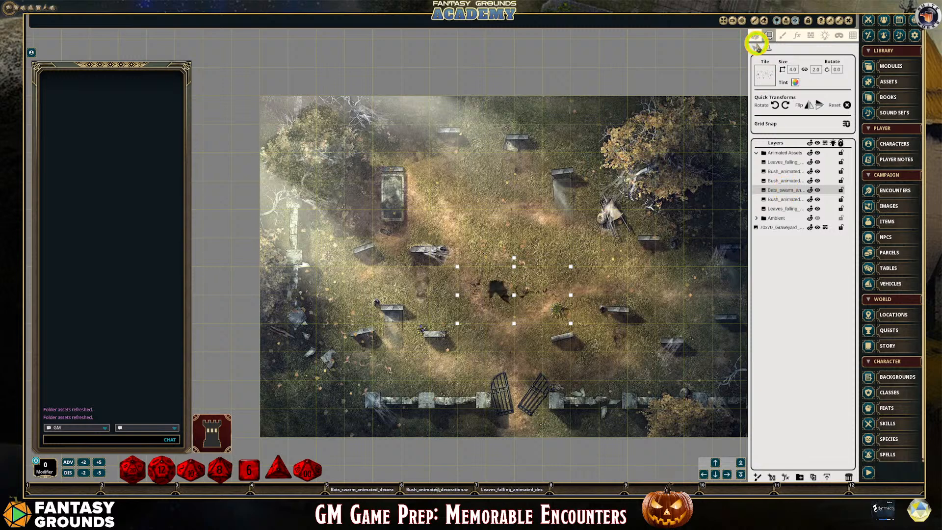
left_click(785, 191)
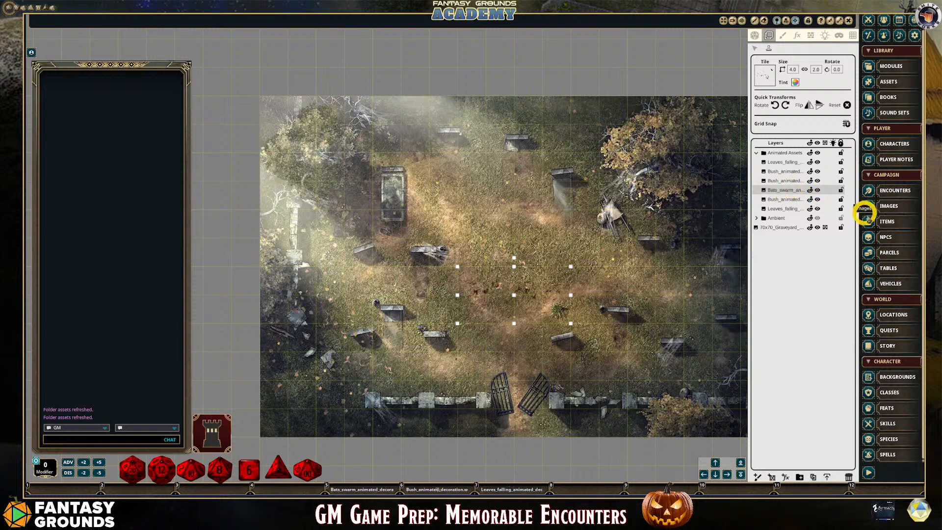
key("Delete")
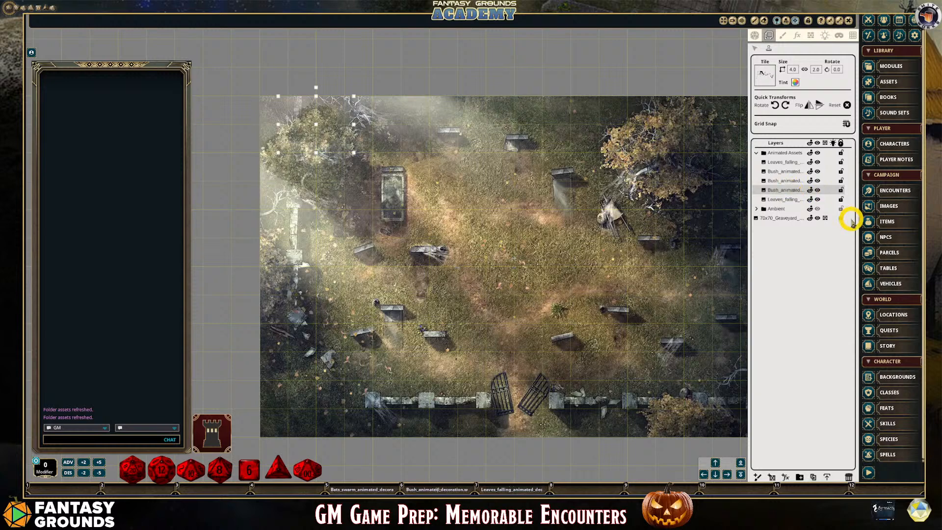
Collapse the Animated Assets folder, compare the map with its layers hidden and shown, and make the Ambient folder visible
left_click(756, 153)
left_click(781, 153)
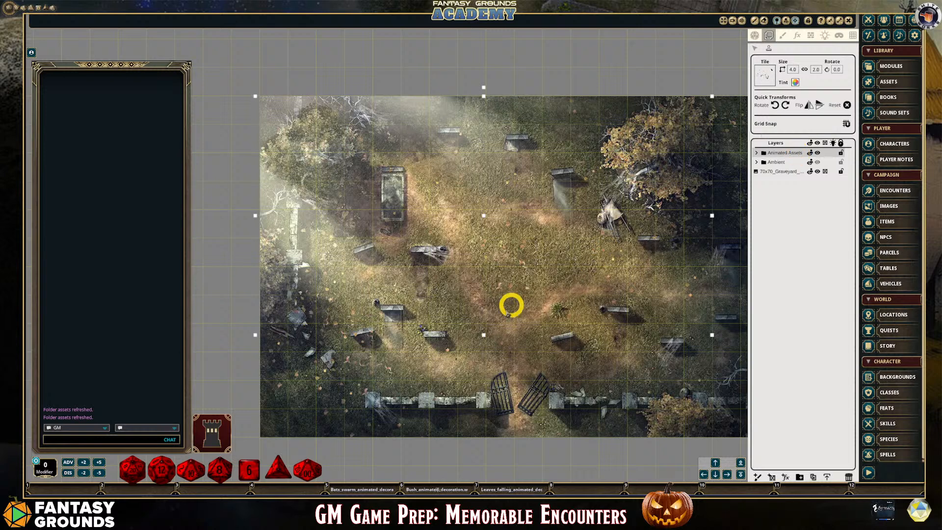
left_click(816, 155)
left_click(815, 156)
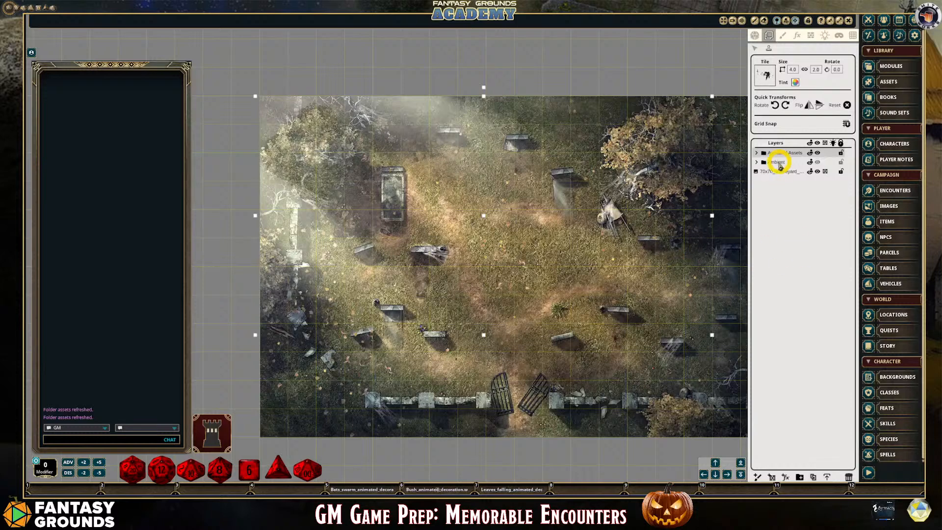
left_click(816, 162)
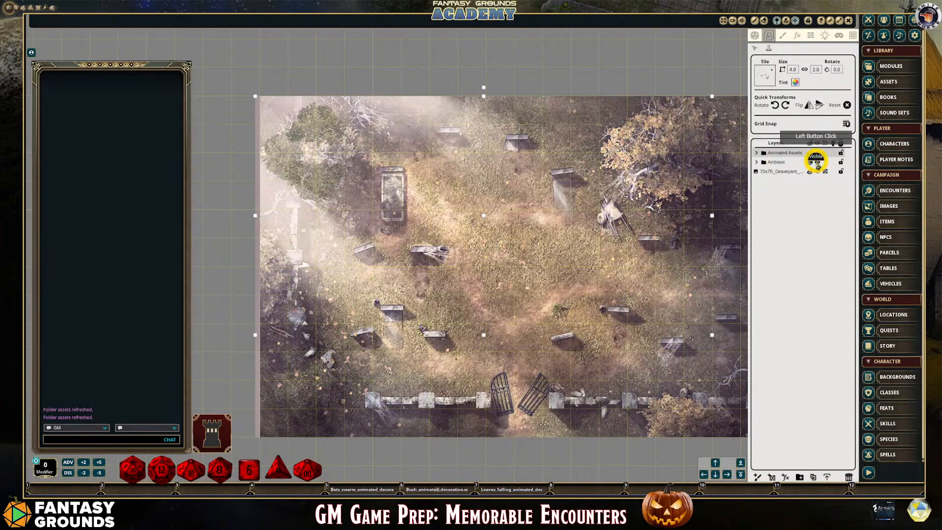
Unlock the Grave Mist effect layer in the Ambient folder, lower its Myst amount to 45, and lock it again
left_click(780, 163)
left_click(756, 163)
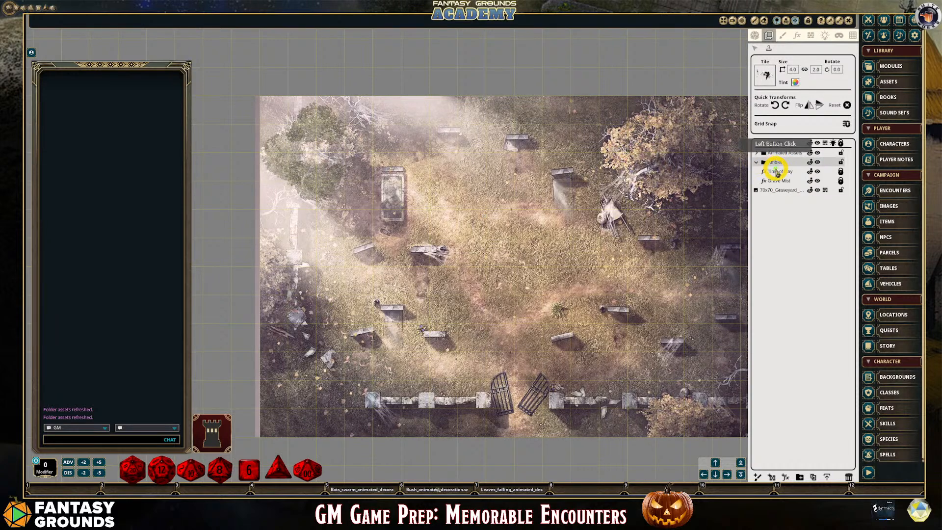
left_click(784, 181)
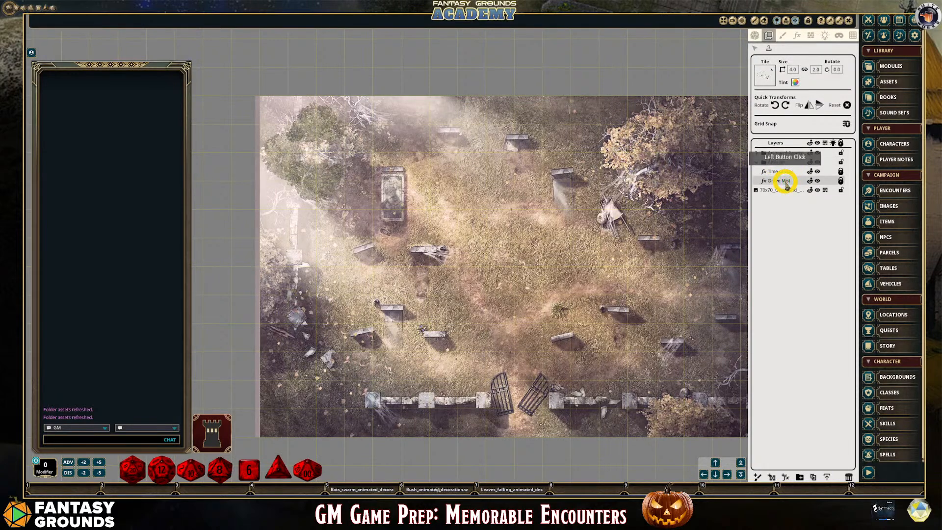
left_click(797, 35)
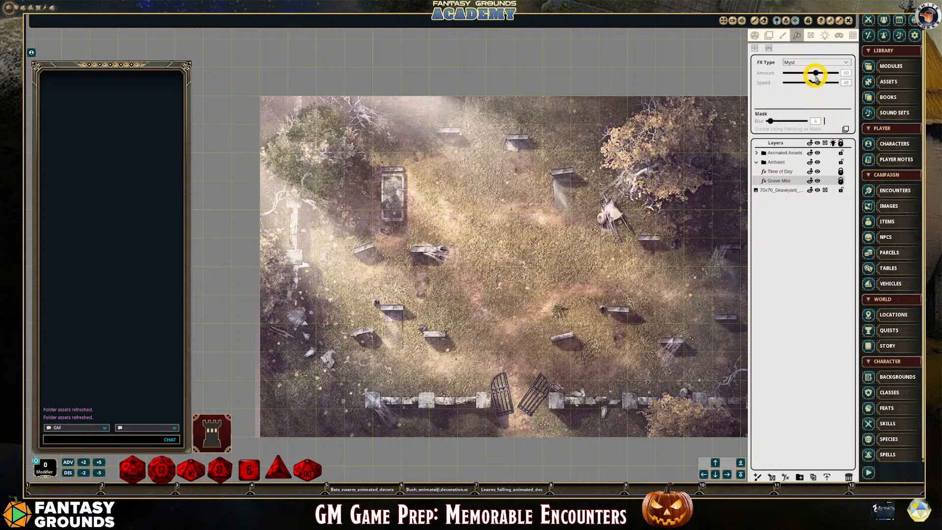
left_click_drag(815, 74, 809, 66)
left_click(798, 168)
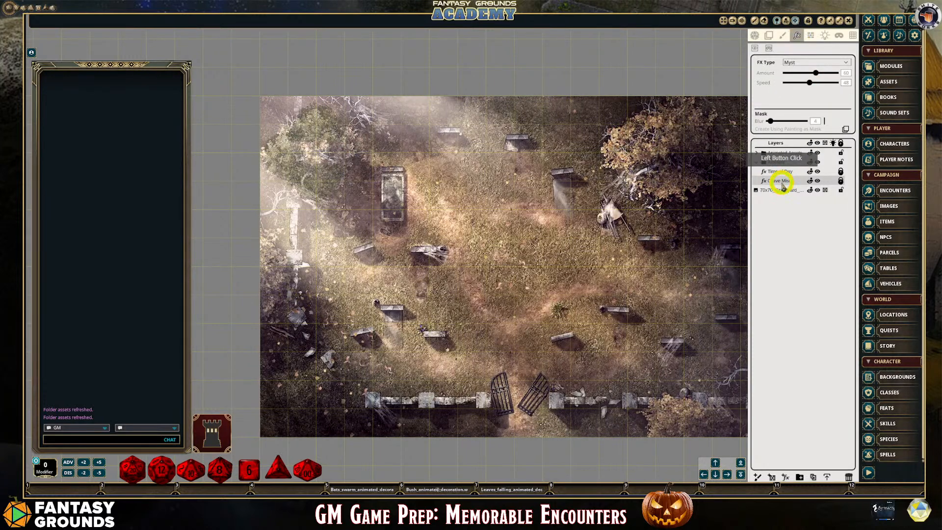
left_click(840, 181)
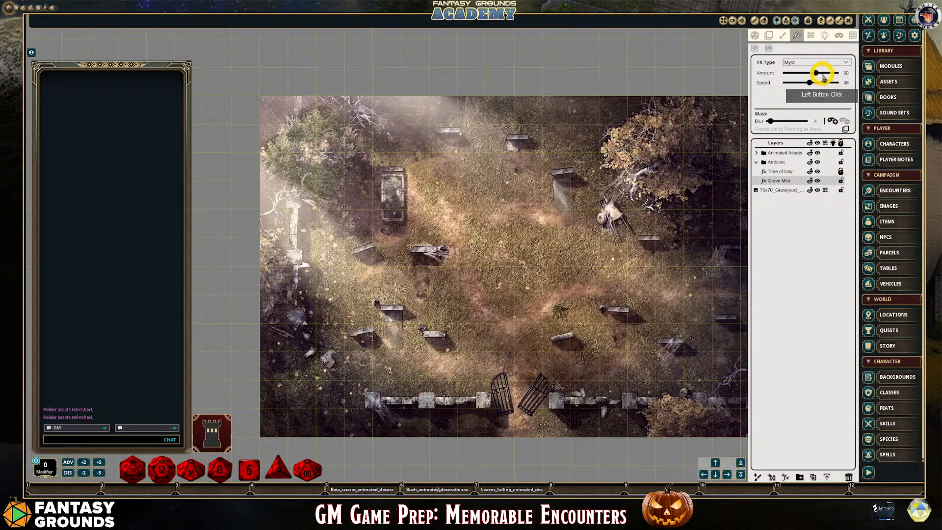
left_click_drag(817, 74, 810, 74)
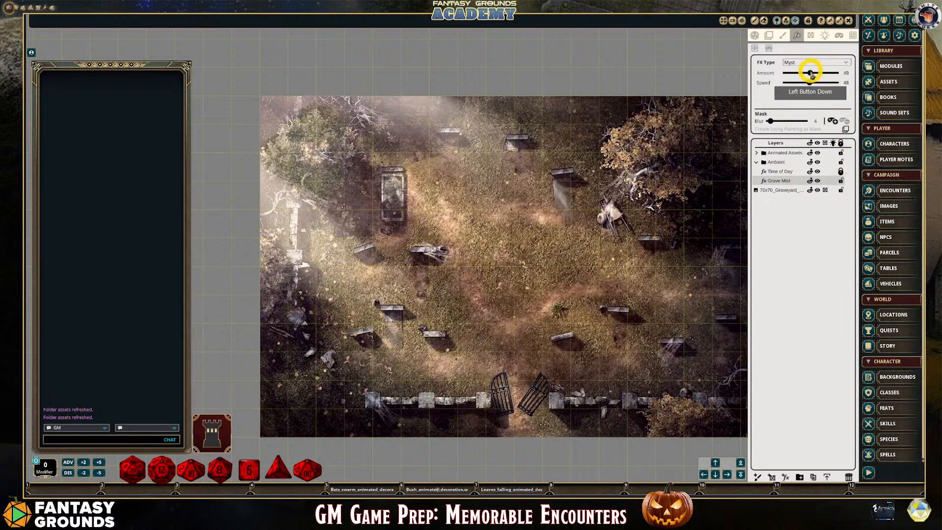
left_click(841, 180)
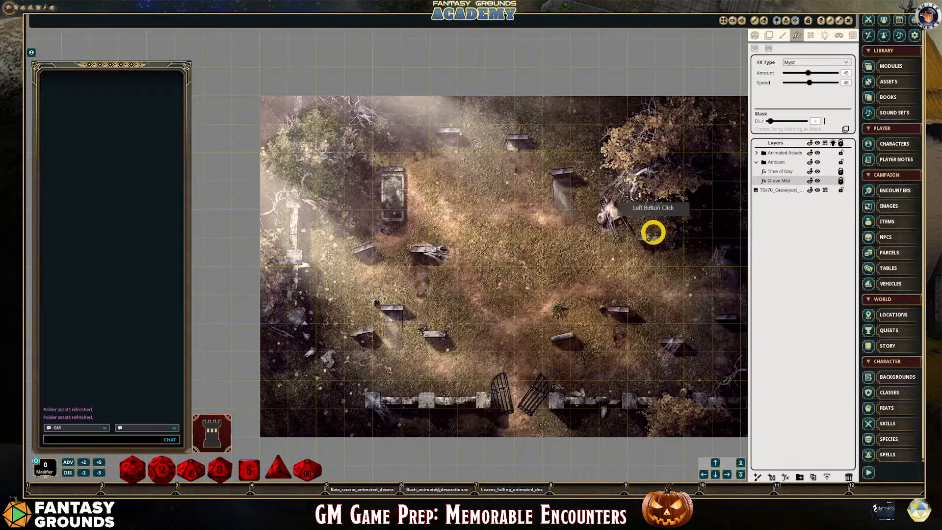
Examine the reduced mist together with the animated bushes and leaves over the whole graveyard map
scroll(545, 263, "down", 1)
scroll(536, 269, "up", 1)
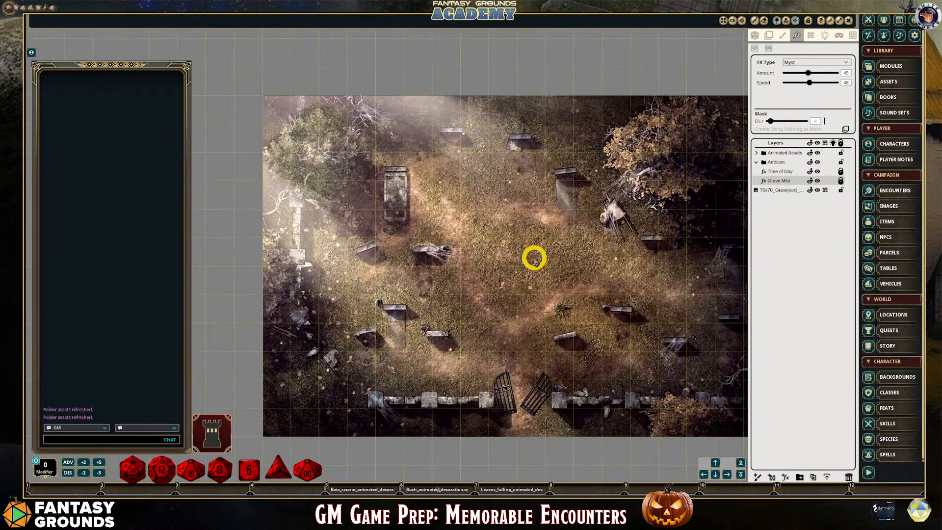
scroll(486, 296, "down", 1)
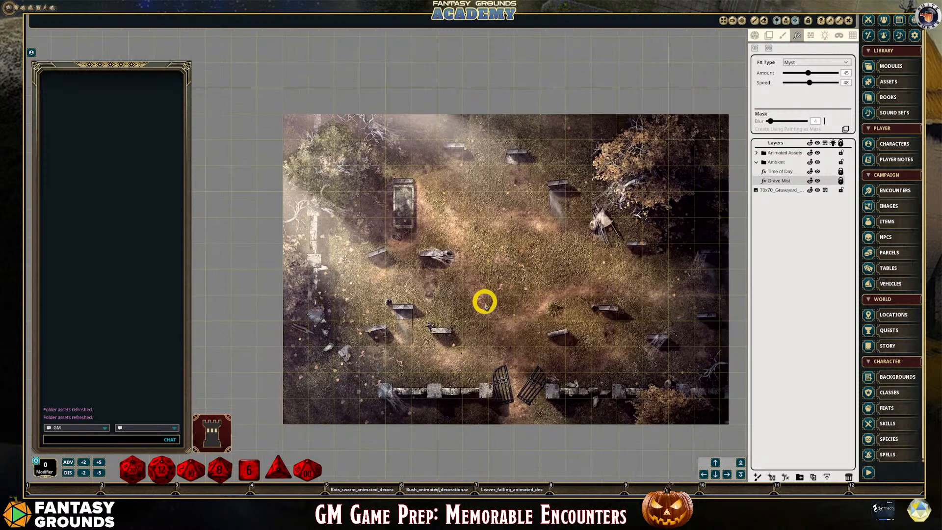
scroll(484, 300, "up", 1)
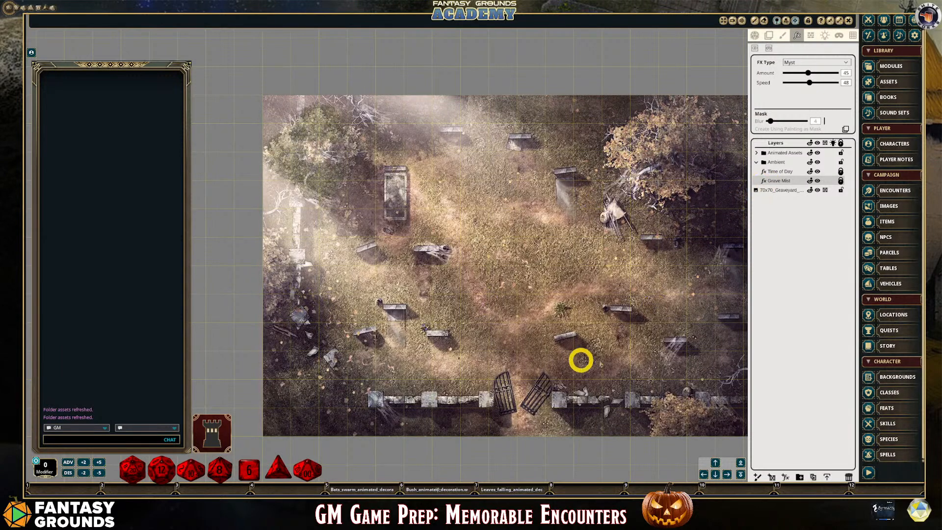
scroll(606, 359, "up", 1)
scroll(606, 359, "up", 1)
scroll(606, 360, "down", 2)
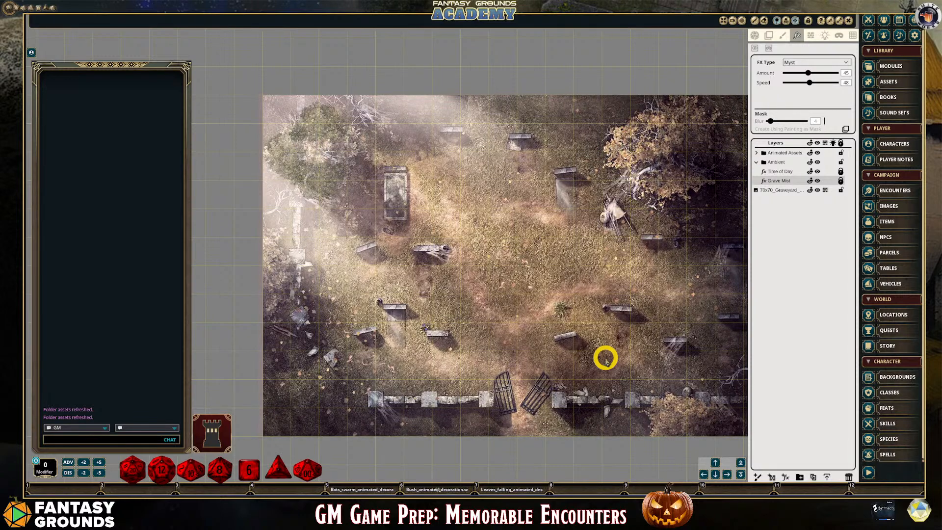
Take the graveyard map out of the full desktop view into its own window, shrunk and moved beside the sidebar
left_click(832, 20)
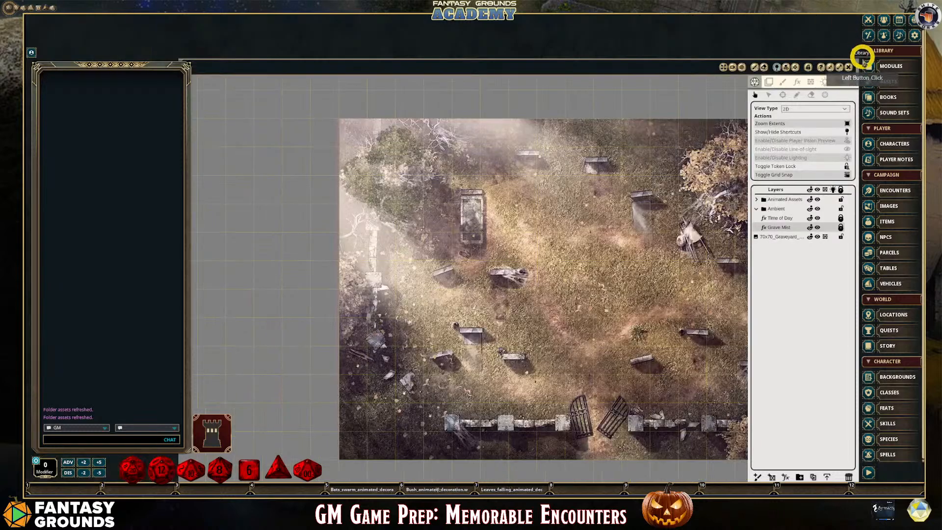
left_click(830, 67)
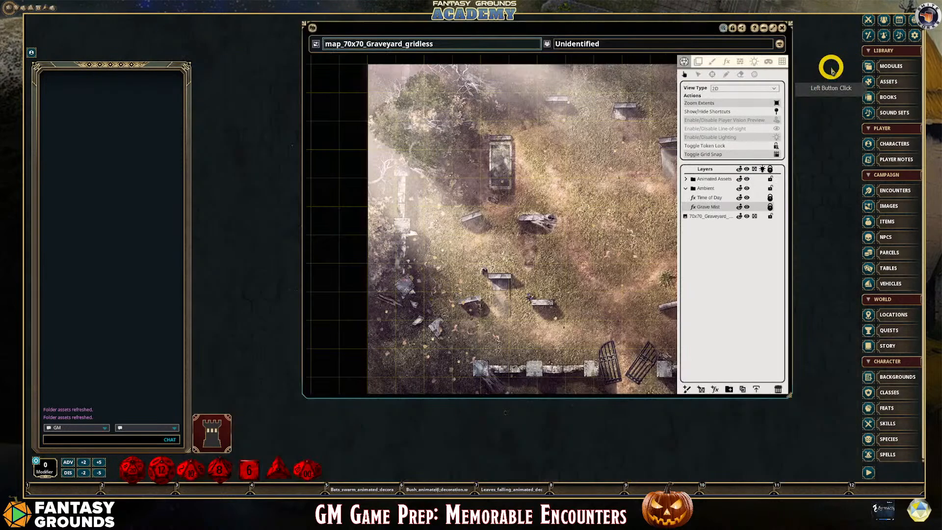
left_click_drag(593, 32, 662, 52)
left_click_drag(856, 415, 727, 376)
left_click(588, 72)
left_click_drag(580, 51, 698, 23)
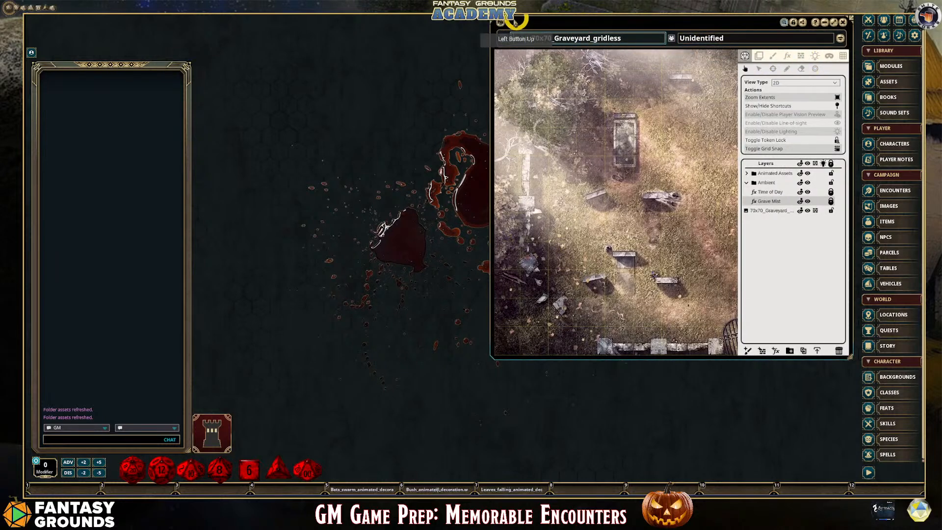
Assign the graveyard map to hotkey slot 8 and lock its image record
left_click(533, 426)
left_click_drag(532, 426, 589, 487)
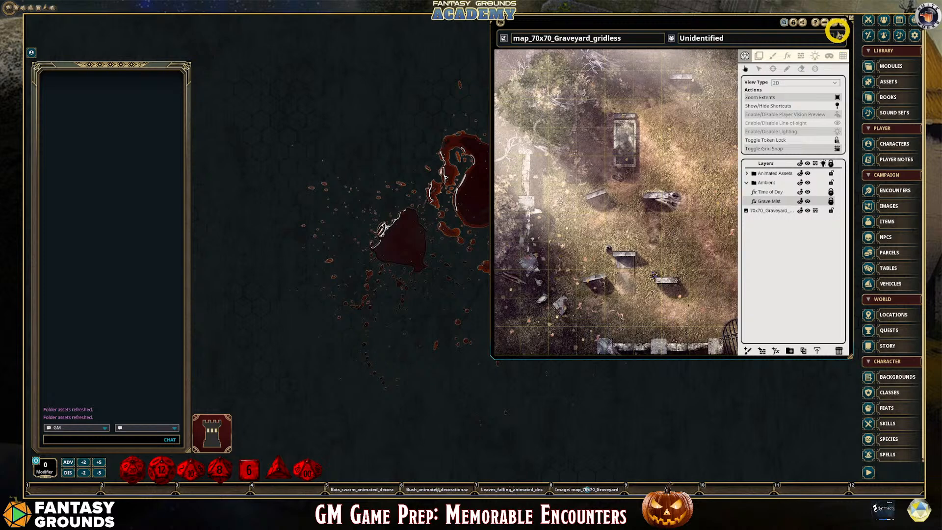
left_click(793, 23)
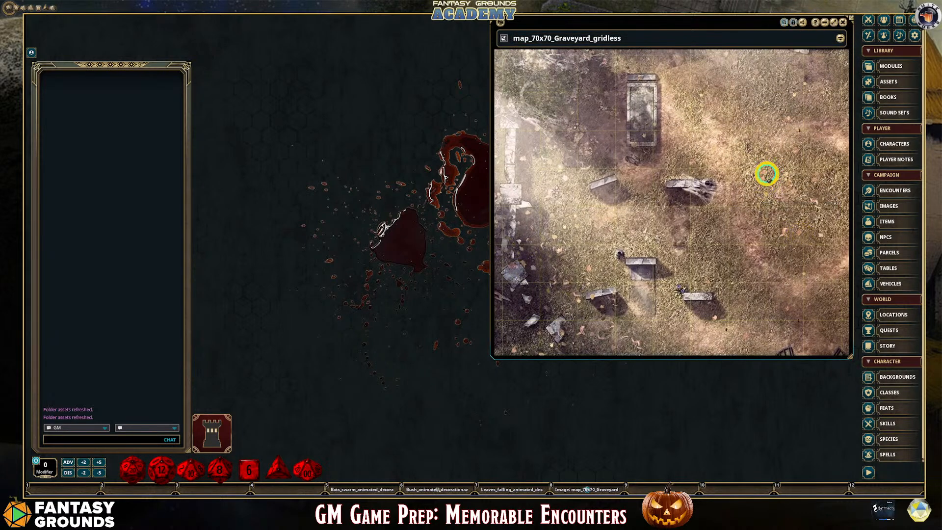
Zoom the graveyard map to its extents, shorten its window to the map's height, and close it
right_click(766, 174)
left_click(824, 181)
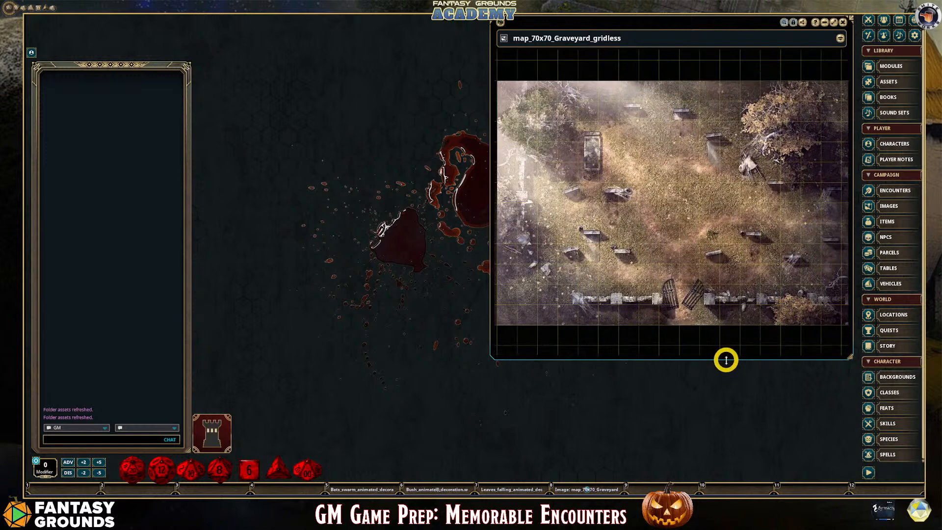
left_click_drag(727, 358, 722, 295)
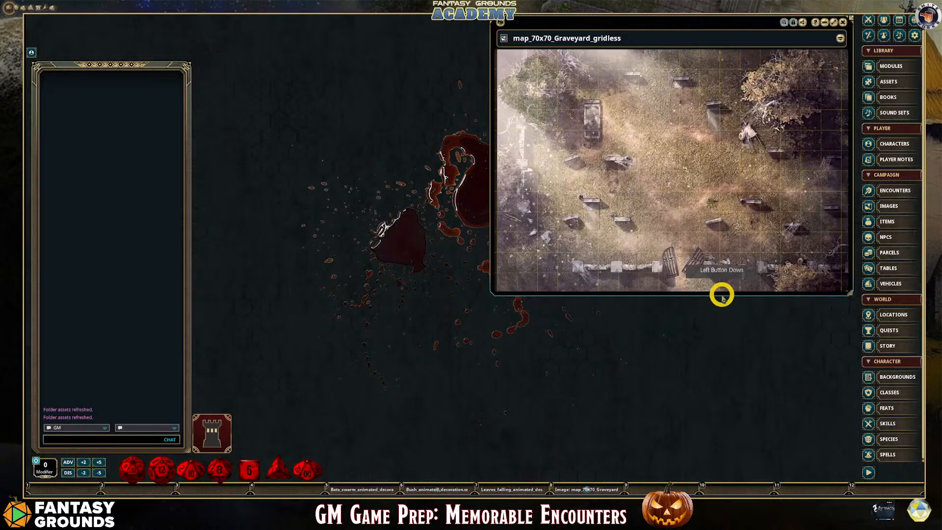
left_click_drag(707, 22, 709, 21)
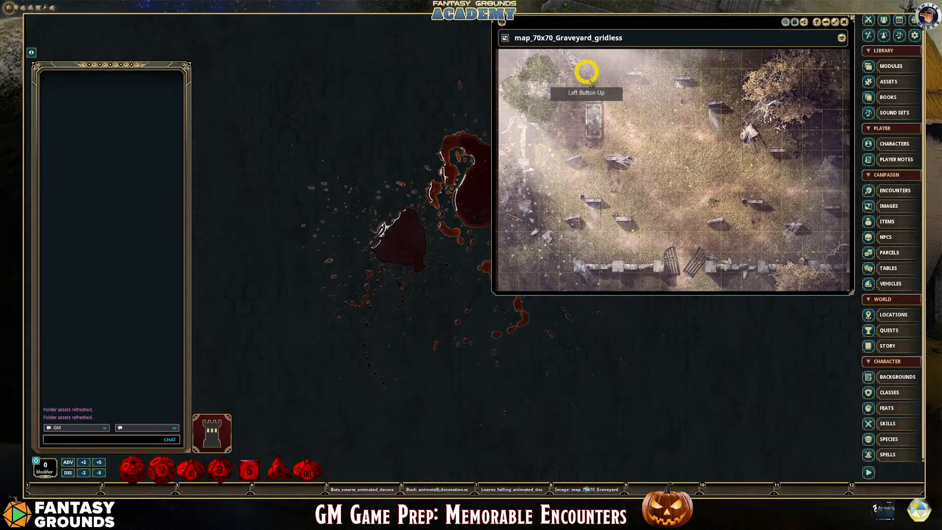
scroll(641, 161, "down", 1)
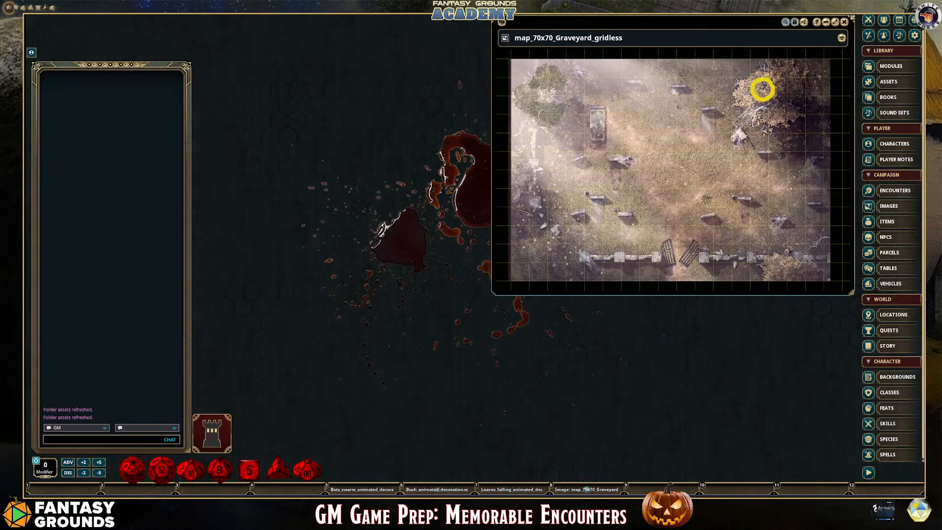
left_click(847, 26)
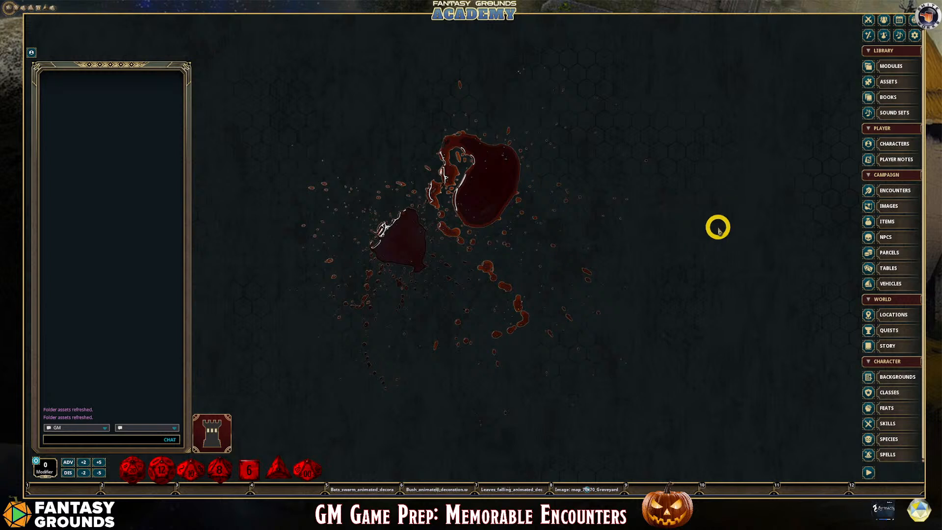
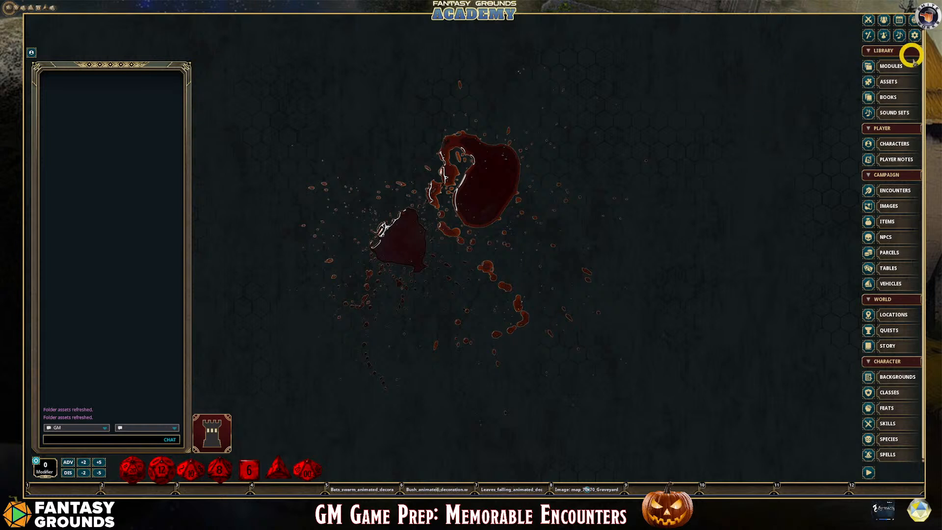
Open the Combat Tracker with the party's portrait strip shown and give the party a long rest
left_click(871, 22)
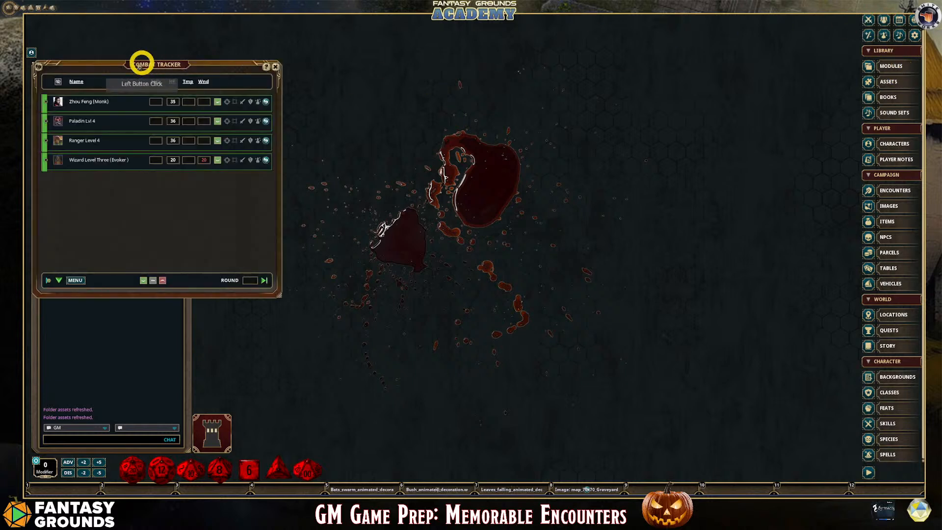
left_click_drag(136, 64, 134, 68)
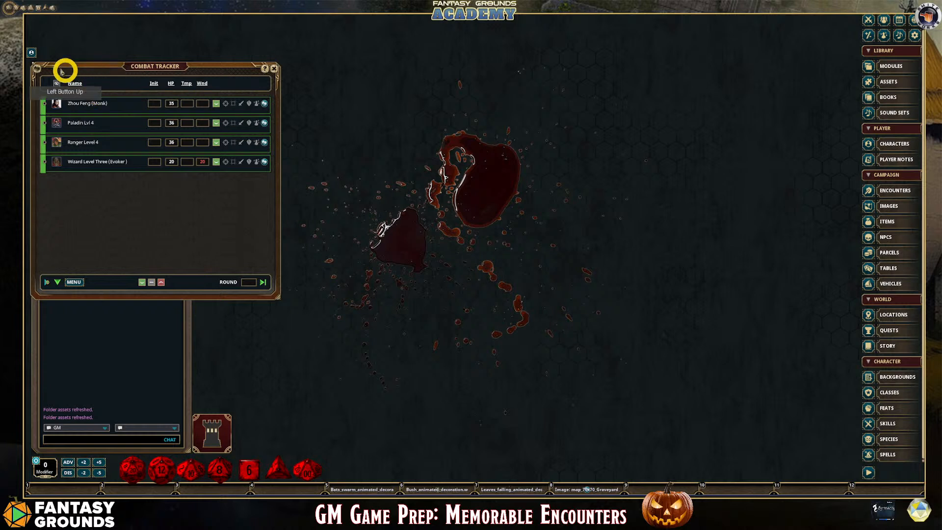
left_click(35, 54)
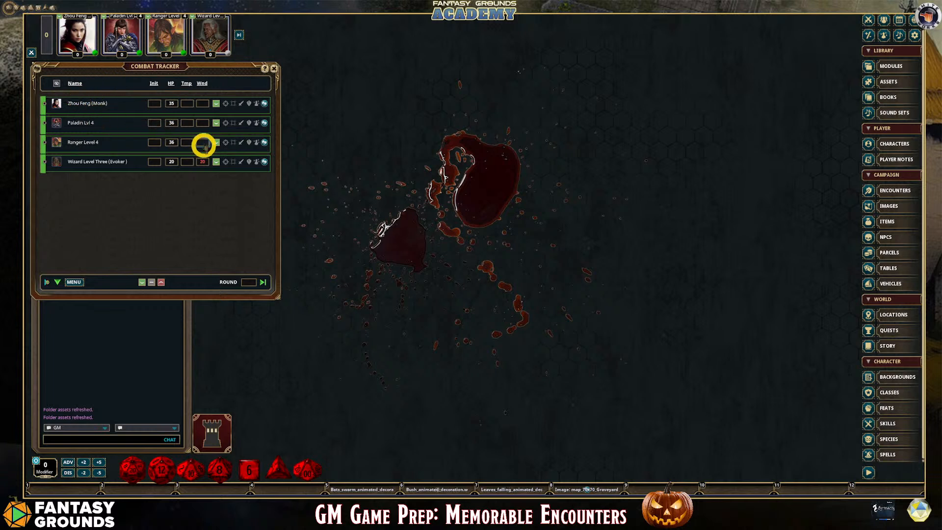
left_click(76, 282)
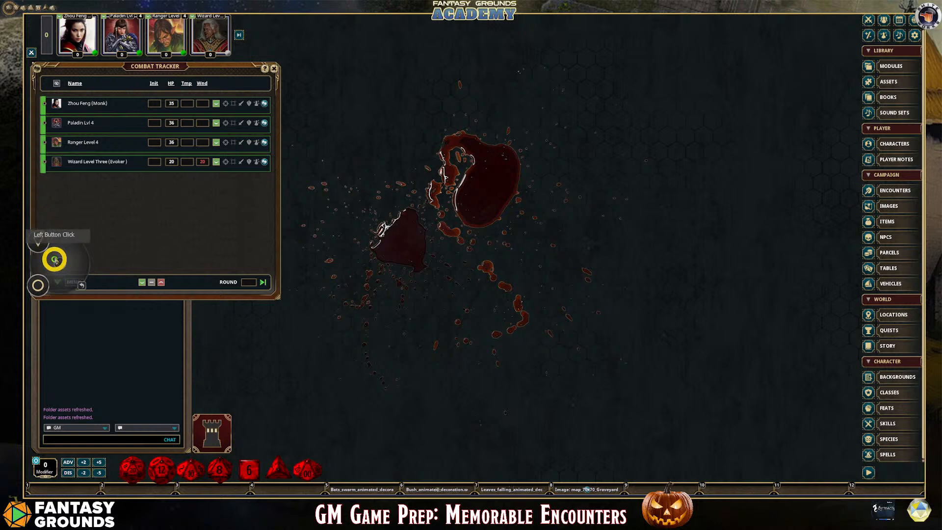
left_click(54, 260)
left_click(40, 284)
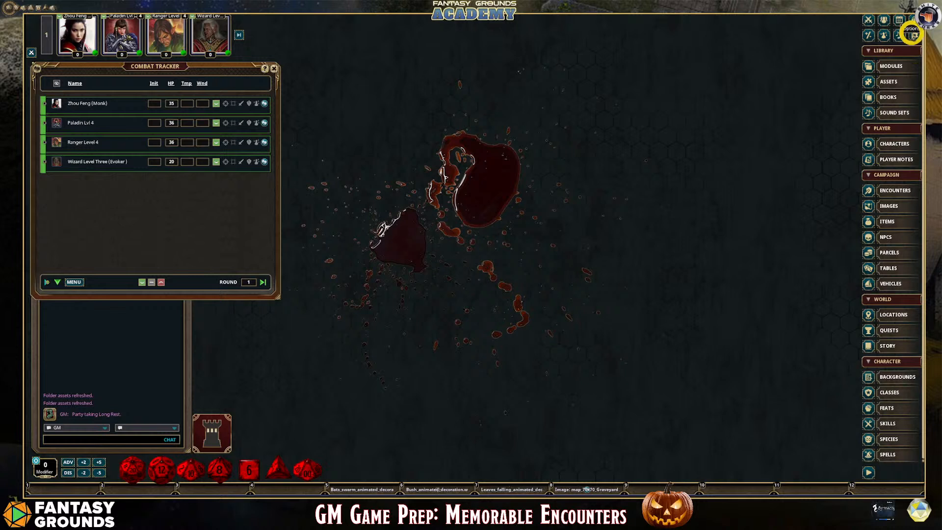
Open the Party Sheet beside the Combat Tracker and add the Monk, Paladin, Ranger and Wizard to it
left_click(881, 23)
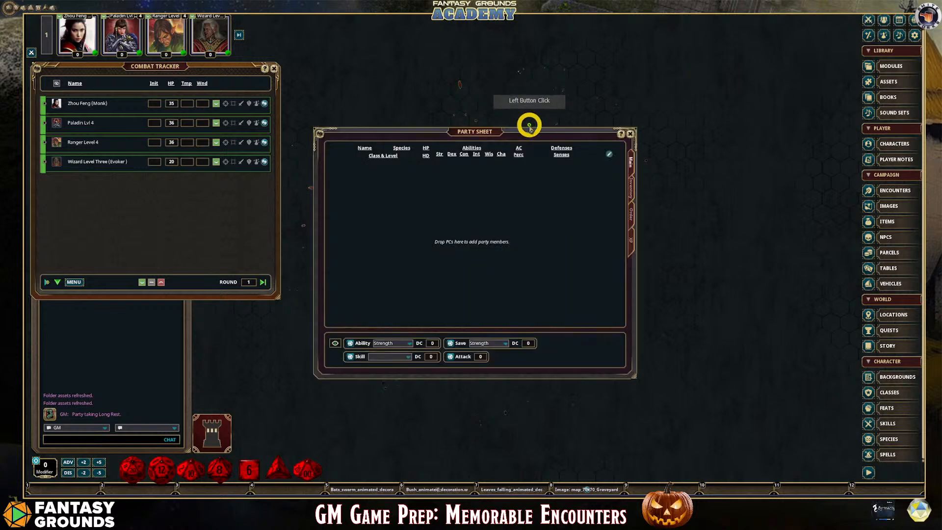
left_click_drag(530, 122, 296, 94)
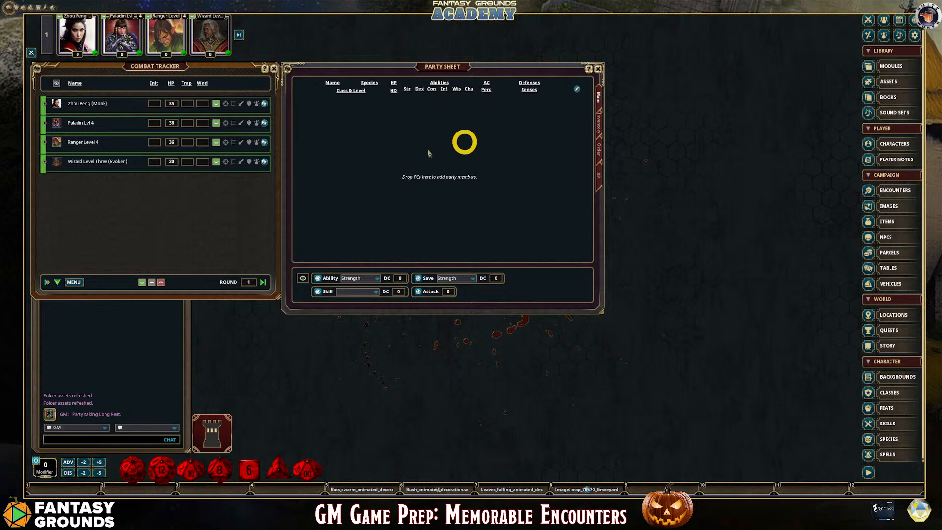
left_click_drag(265, 104, 372, 122)
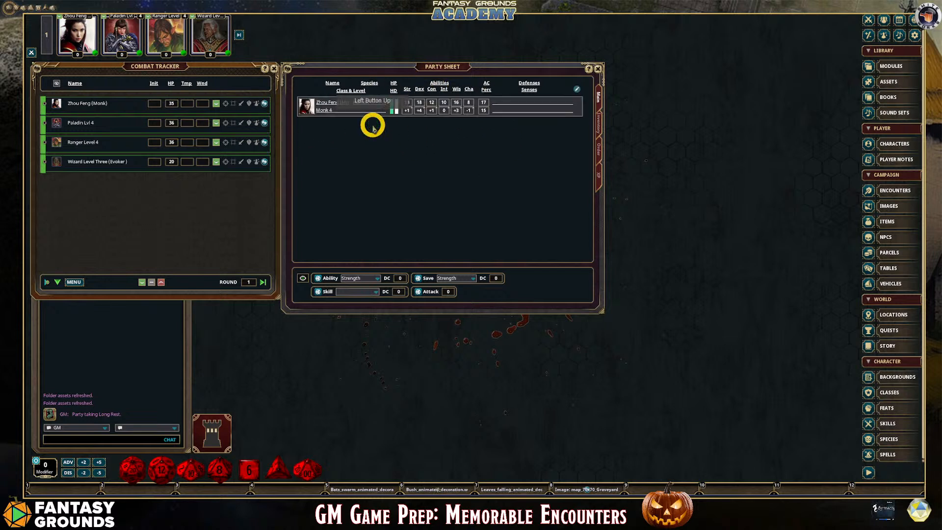
left_click_drag(264, 123, 337, 140)
left_click_drag(265, 143, 347, 166)
left_click_drag(264, 160, 321, 180)
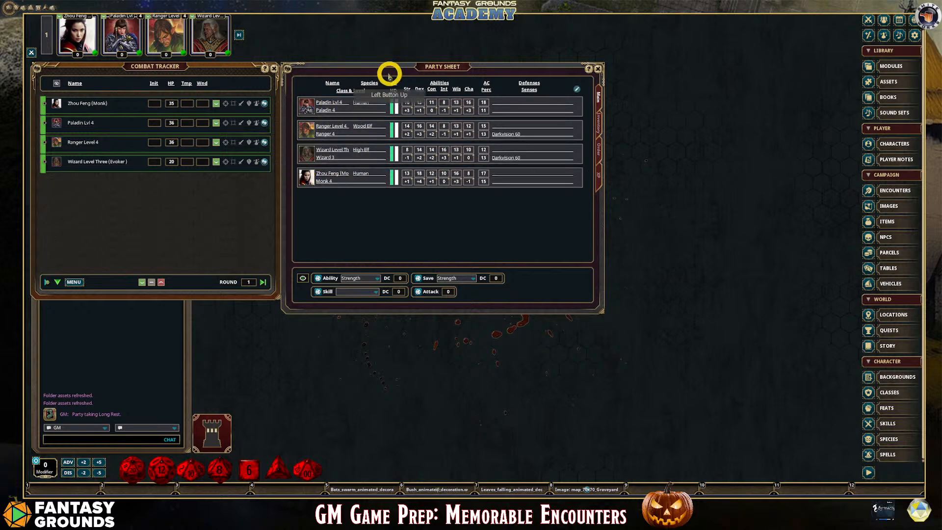
Nudge the Party Sheet clear of the Combat Tracker and refresh the party's carried inventory
mouse_move(345, 66)
left_mouse_down()
mouse_move(536, 201)
mouse_move(383, 81)
mouse_move(346, 66)
left_mouse_up()
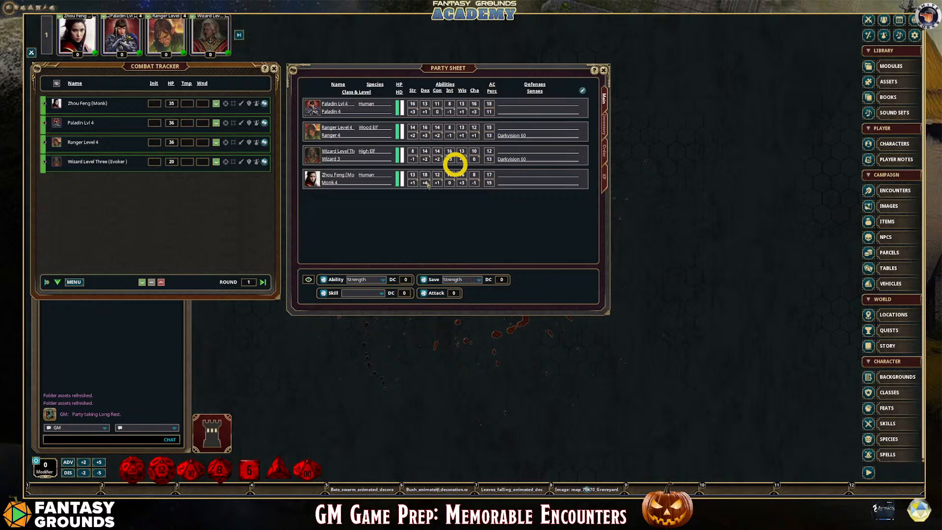
left_click(604, 124)
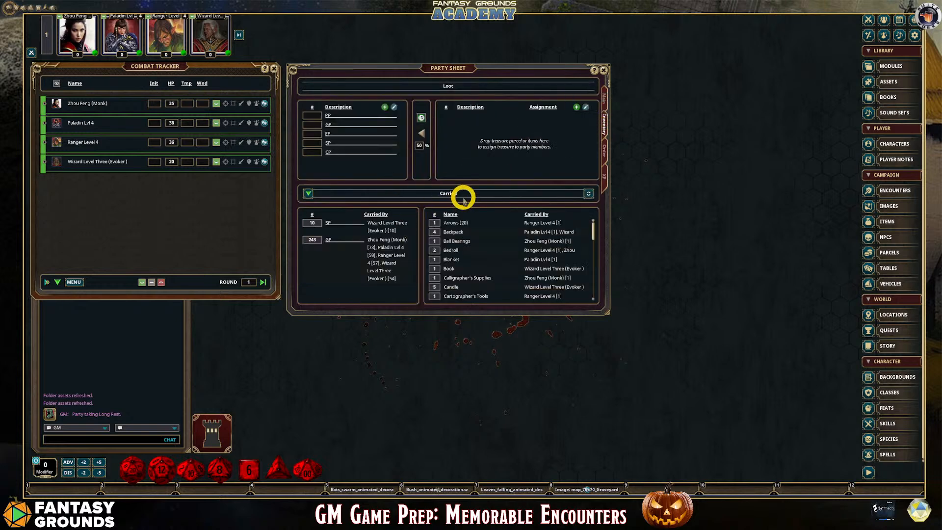
left_click(588, 193)
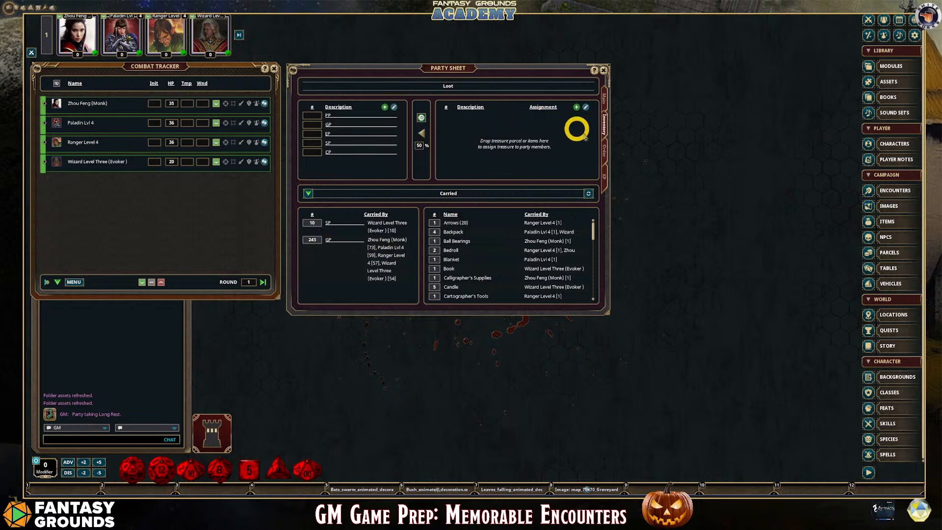
Arrange the marching formation in one column with the Paladin ahead of the centre and the Monk, Wizard and Ranger behind it
left_click(604, 148)
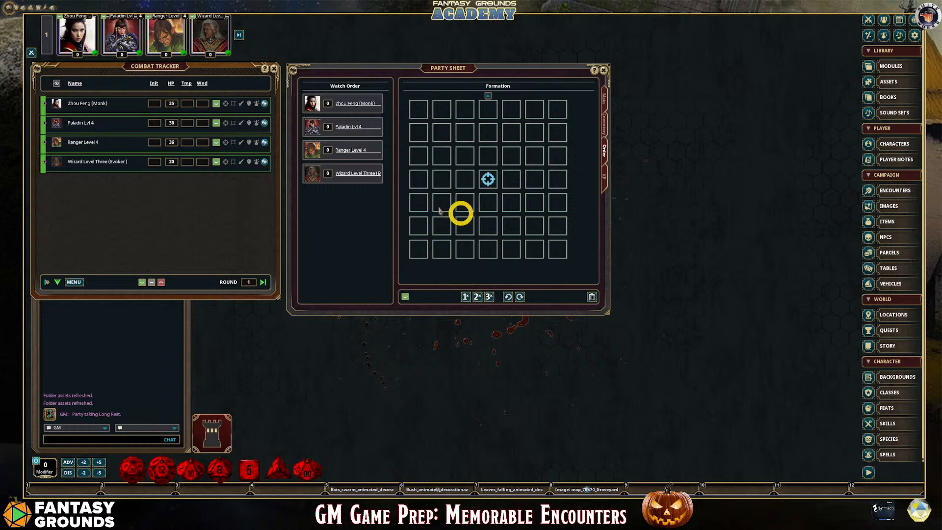
left_click_drag(55, 103, 488, 203)
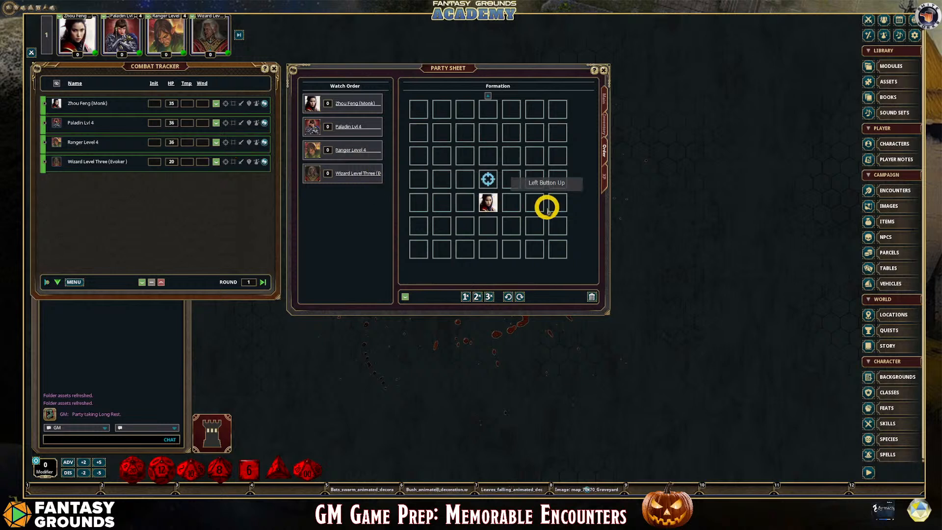
left_click_drag(58, 162, 488, 226)
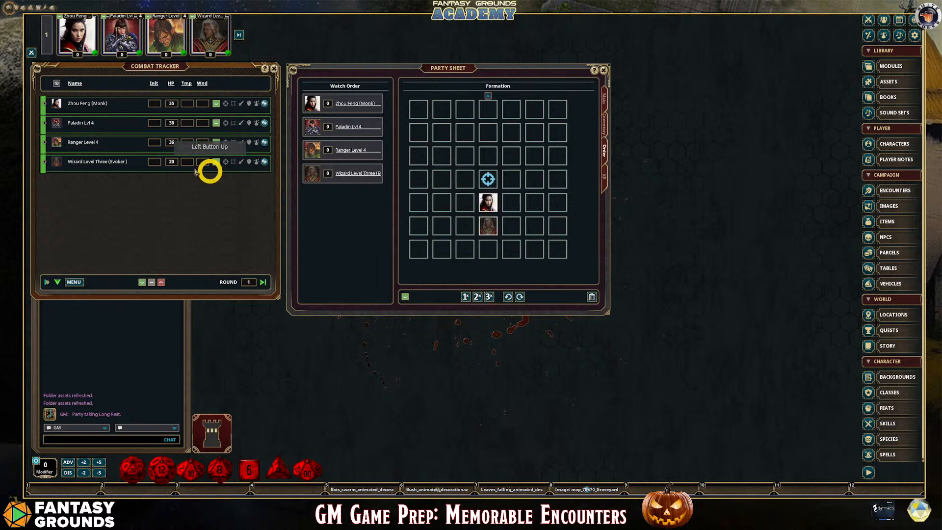
left_click_drag(57, 125, 488, 155)
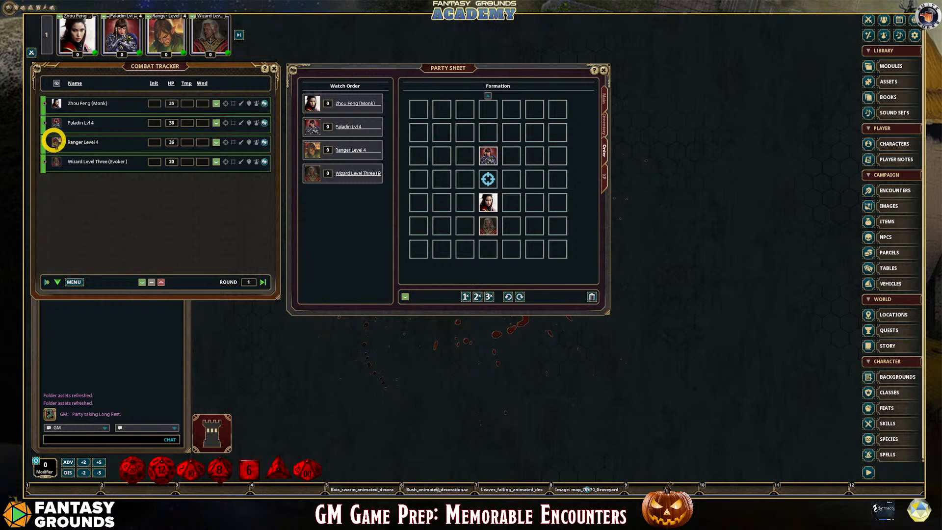
left_click_drag(54, 141, 488, 248)
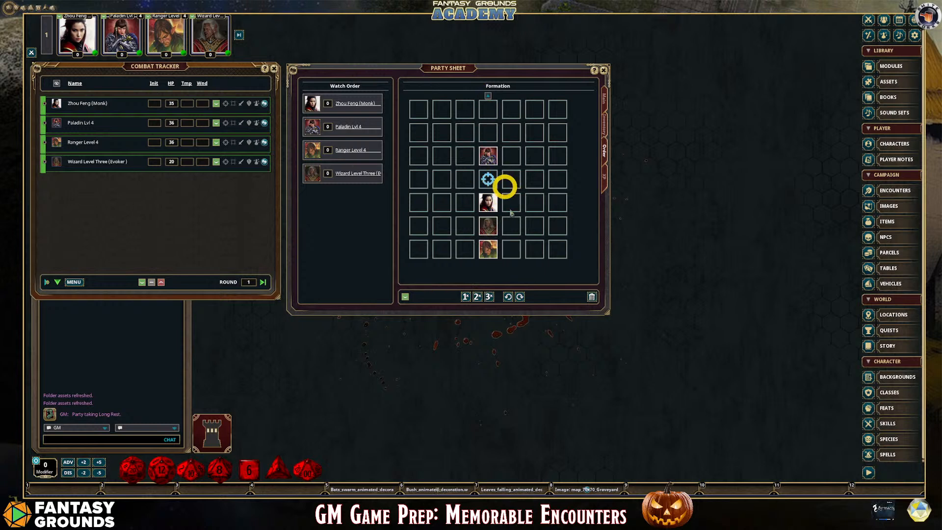
Rotate the party formation right through two full turns back to its original facing
left_click(521, 296)
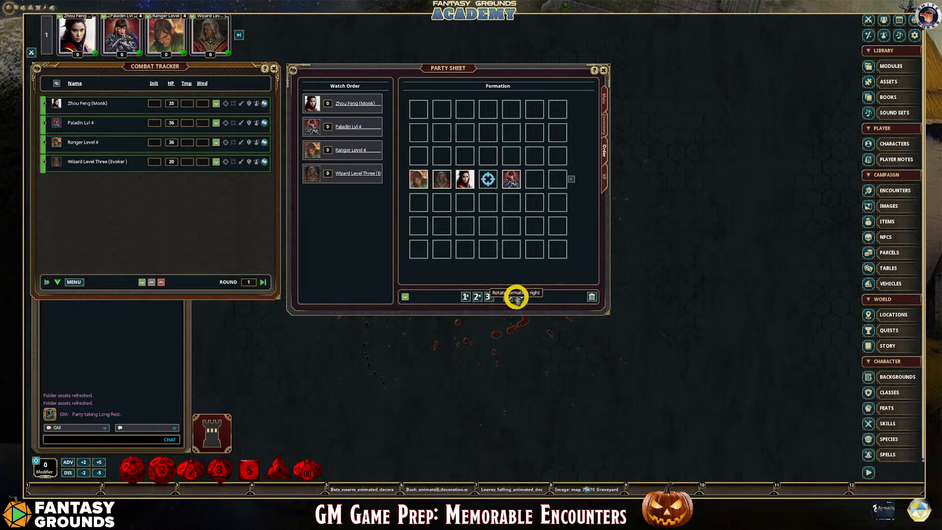
left_click(520, 297)
left_click(520, 299)
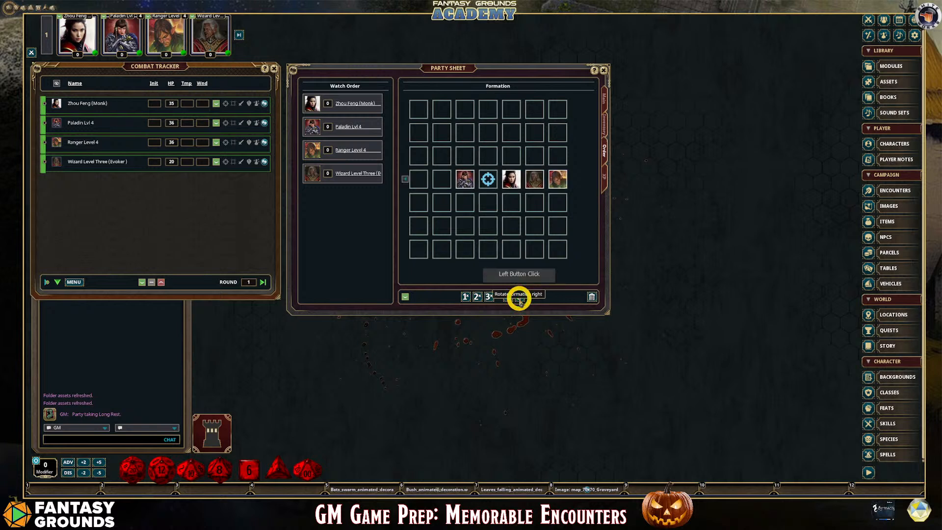
left_click(520, 300)
left_click(520, 300)
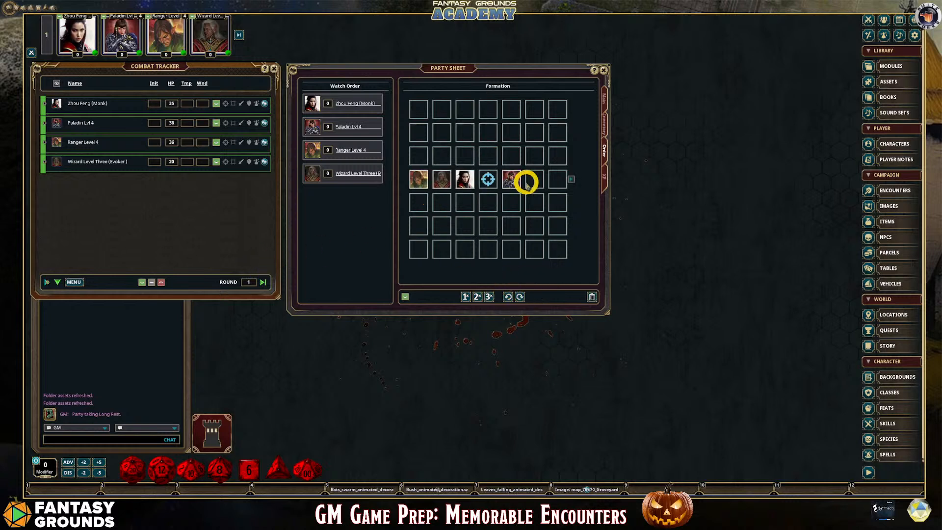
left_click(520, 300)
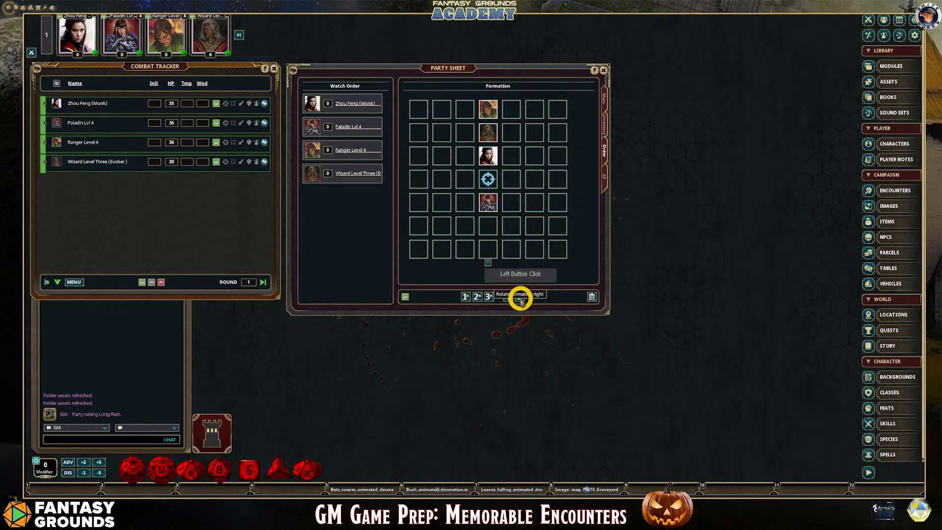
left_click(521, 300)
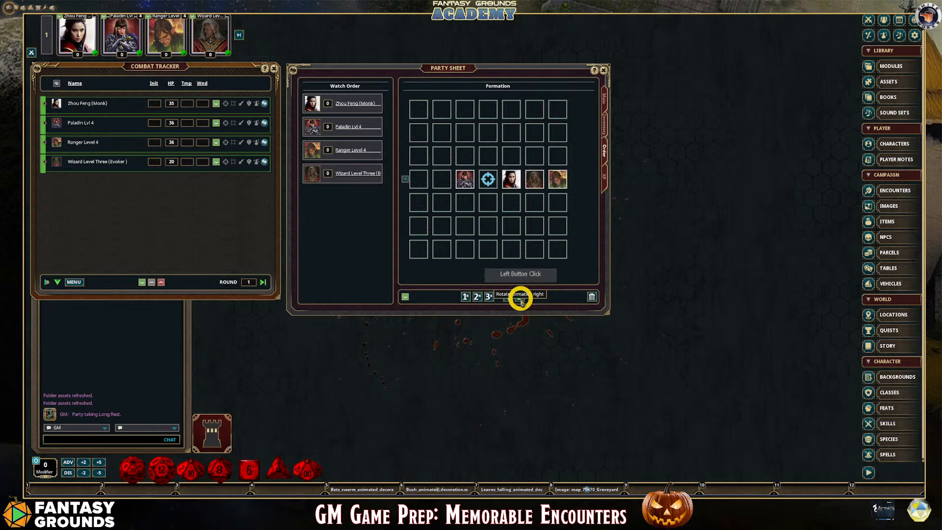
left_click(521, 301)
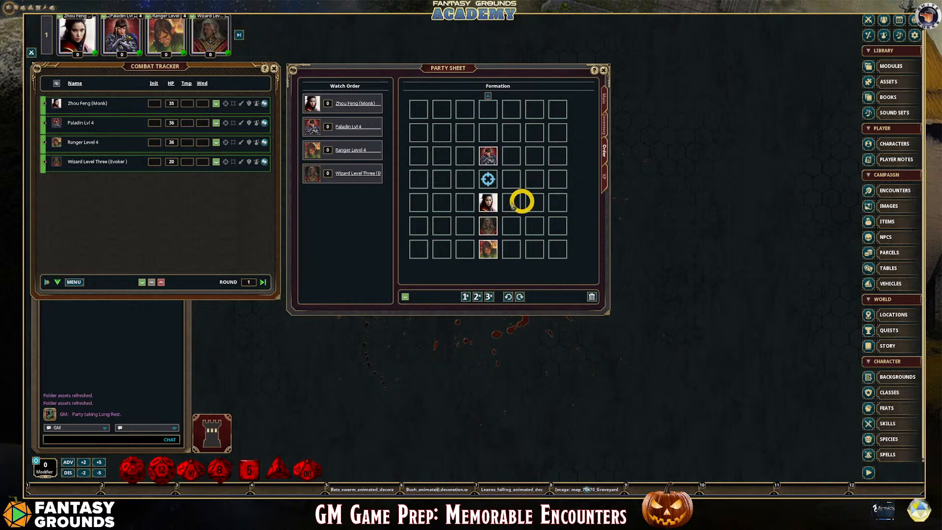
Set the watch order to Monk 1, Ranger 2, Wizard 3 and Paladin 4, and close the Party Sheet
left_click(328, 128)
type("4")
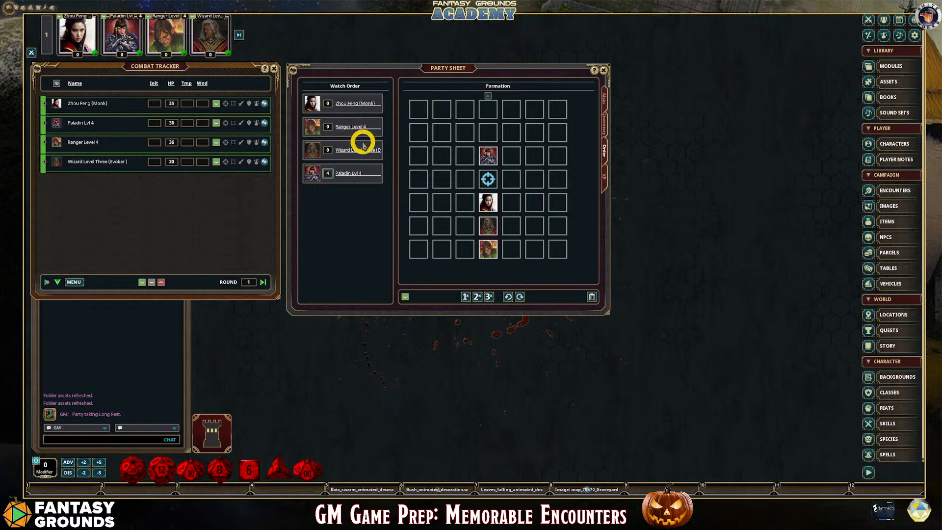
left_click(326, 151)
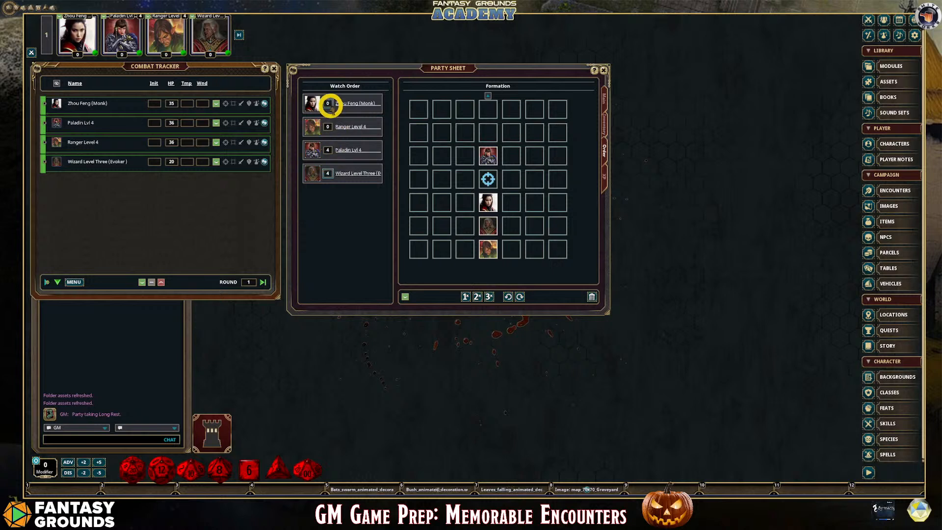
left_click_drag(328, 104, 339, 128)
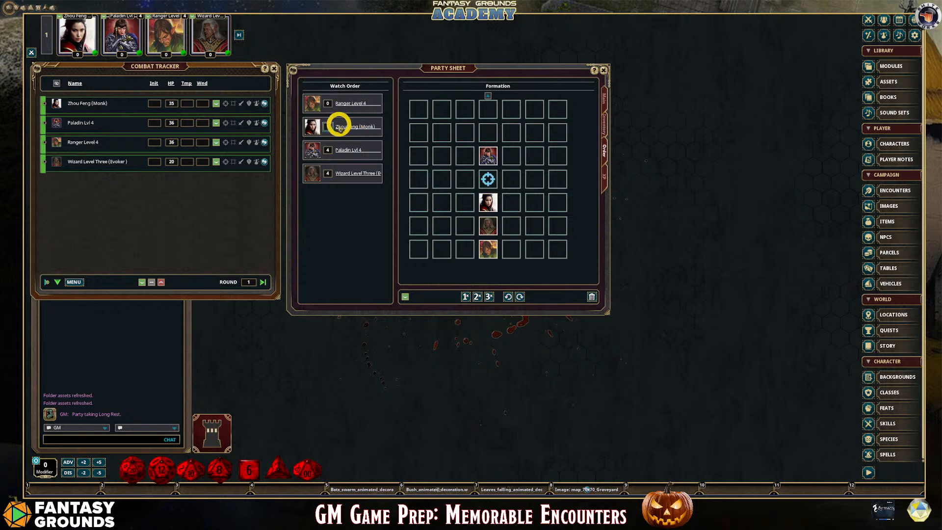
left_click(327, 104)
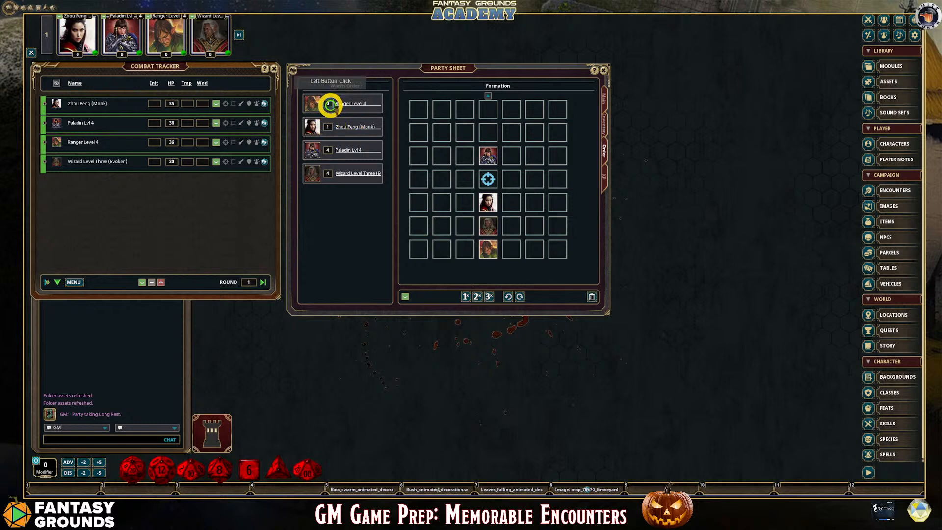
type("2")
left_click(364, 197)
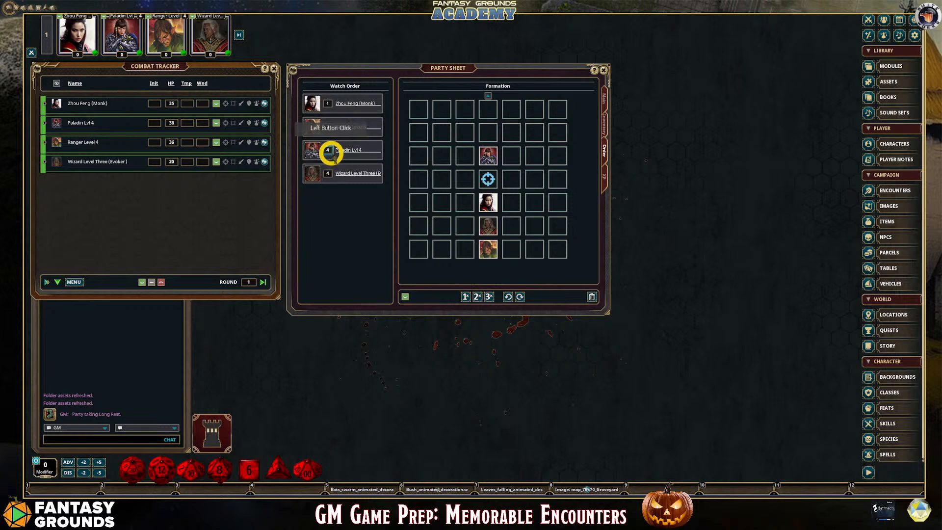
left_click(328, 173)
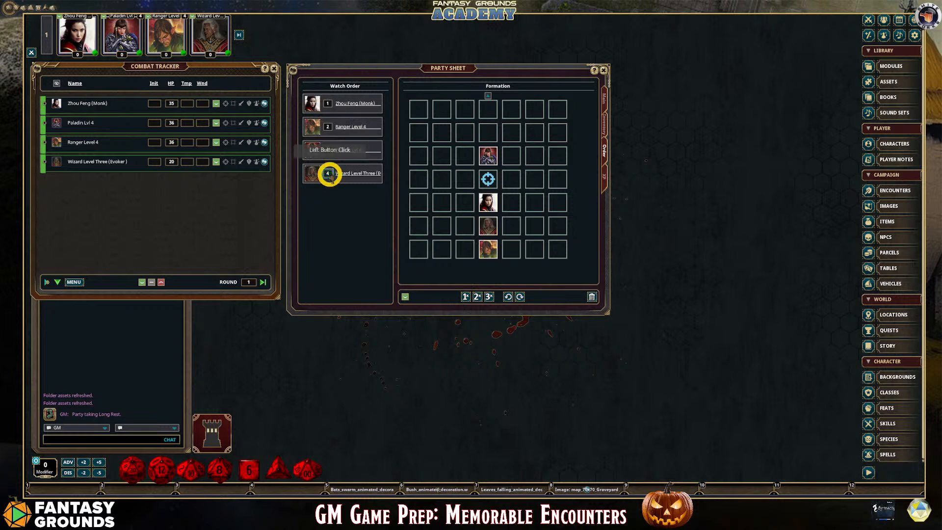
type("3")
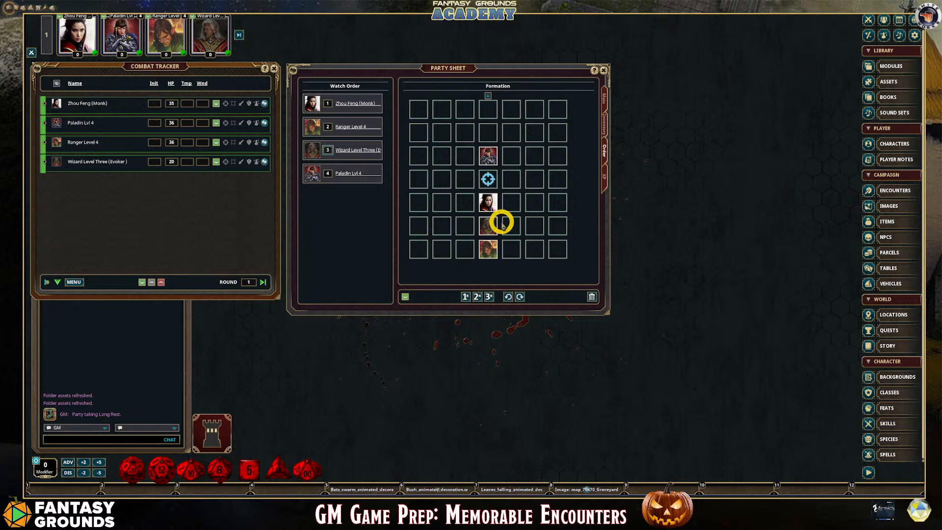
left_click(602, 71)
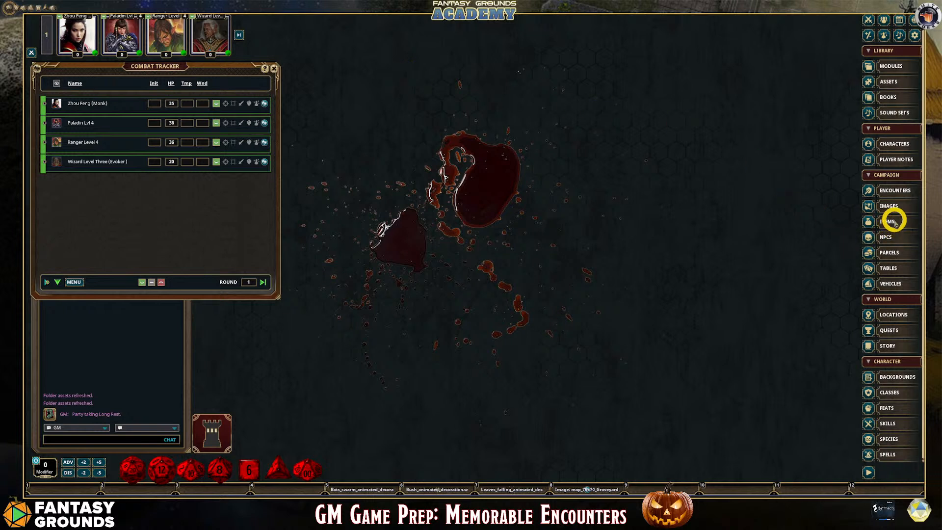
Open the NPC list, move it beside the Combat Tracker, and filter it for "zom"
left_click(895, 243)
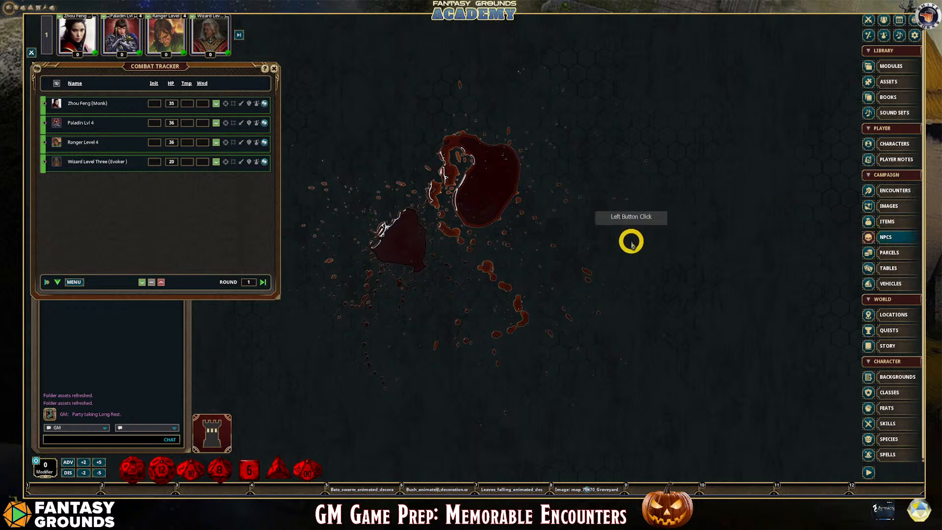
left_click_drag(481, 172, 417, 130)
left_click(363, 287)
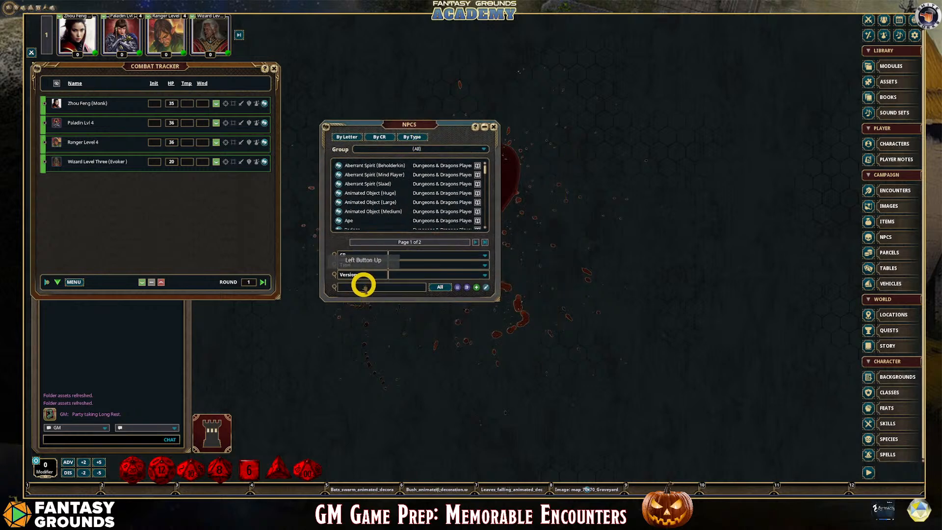
type("zo")
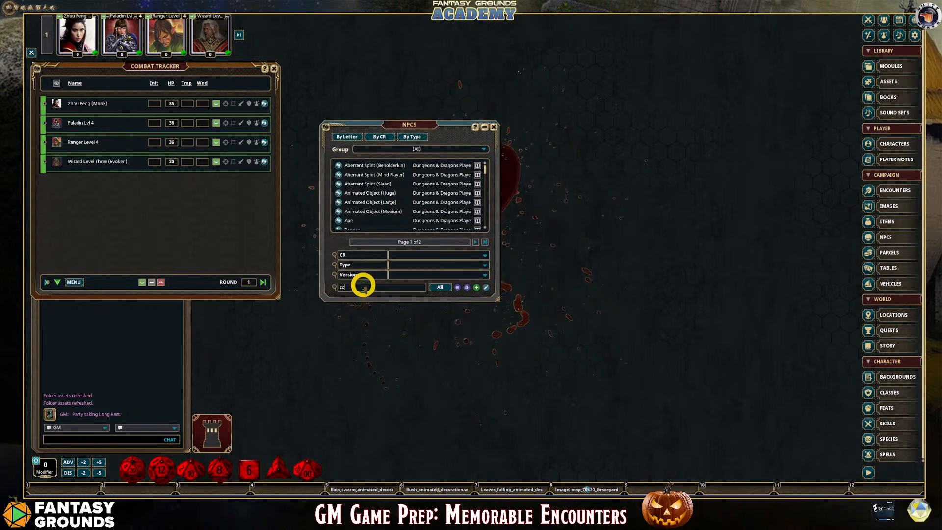
type("m")
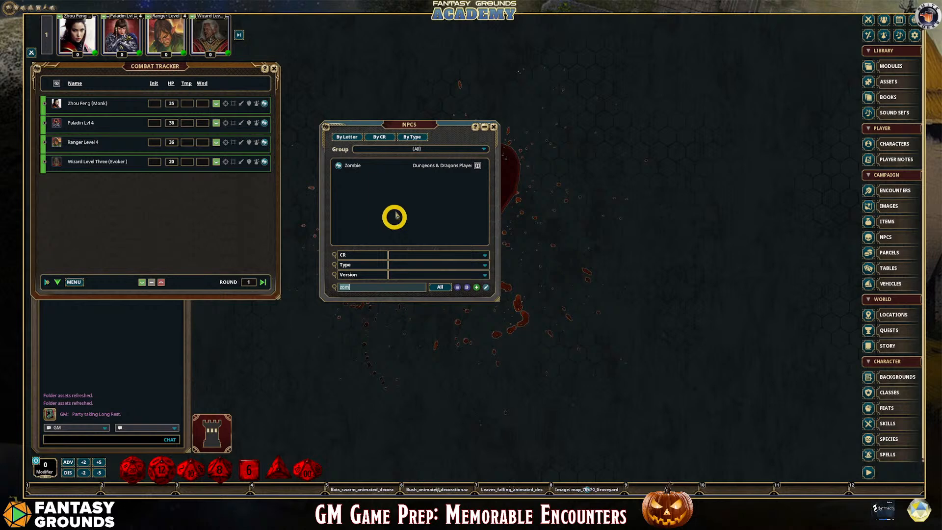
Open the Zombie NPC record, place it beside the Combat Tracker, and close the NPC list
left_click_drag(416, 129, 383, 75)
left_click_drag(317, 104, 304, 111)
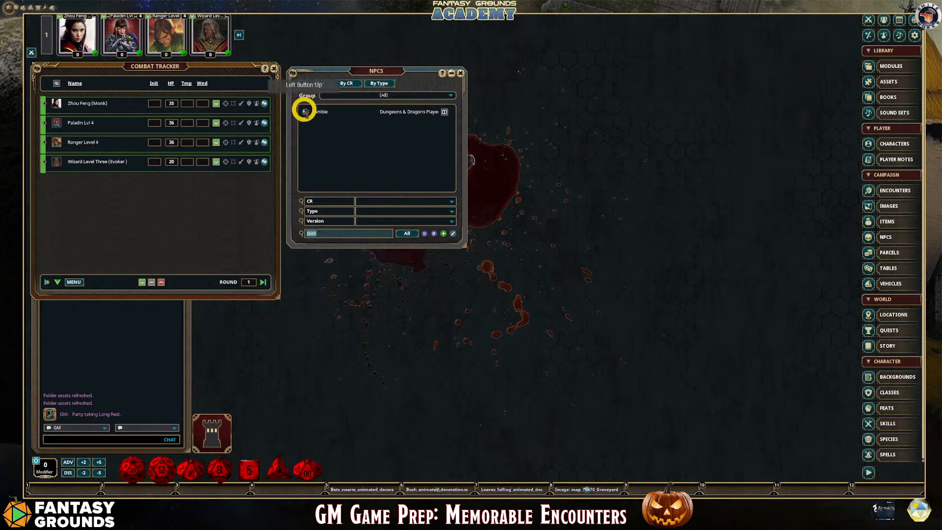
left_click(304, 111)
left_click_drag(492, 154, 373, 76)
left_click(460, 72)
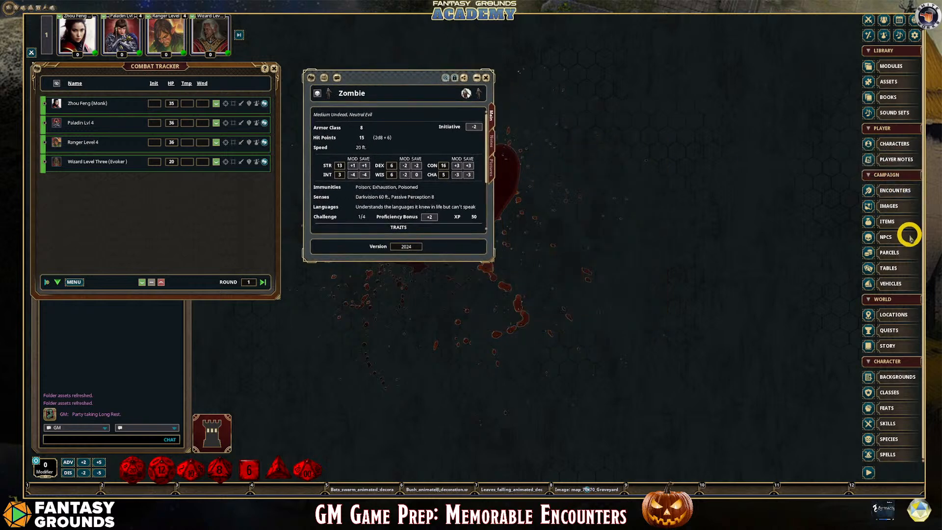
Open the Encounters list beside the Zombie record, create a group named Cemetary, and switch the list to it
left_click(901, 196)
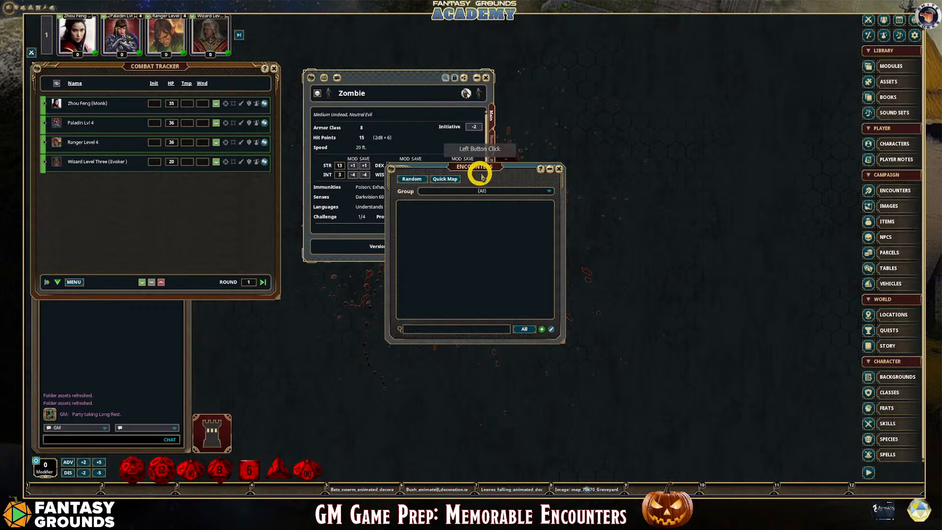
left_click_drag(480, 172, 603, 80)
left_click(673, 97)
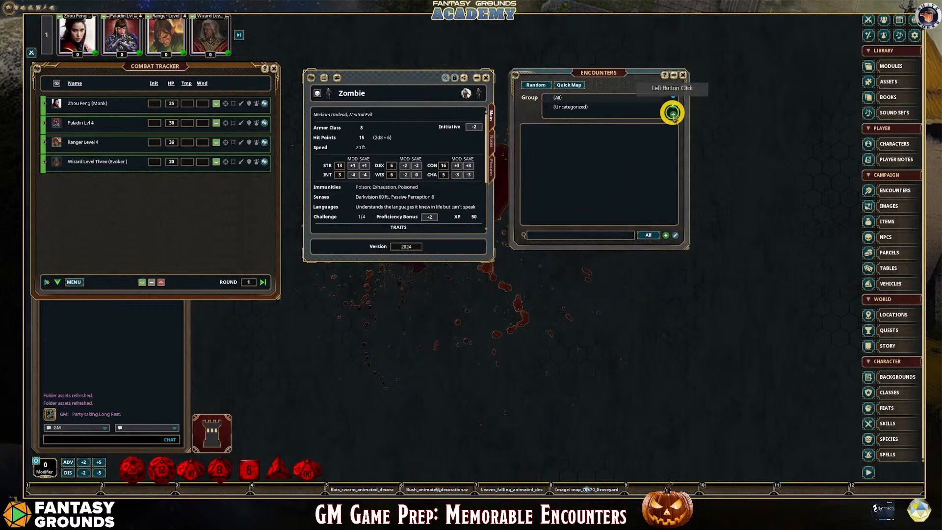
left_click(673, 113)
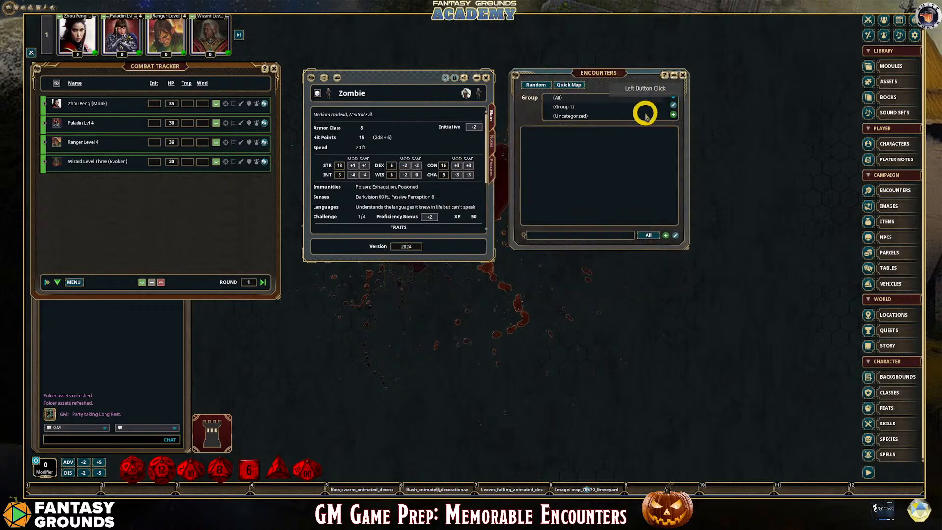
left_click(673, 107)
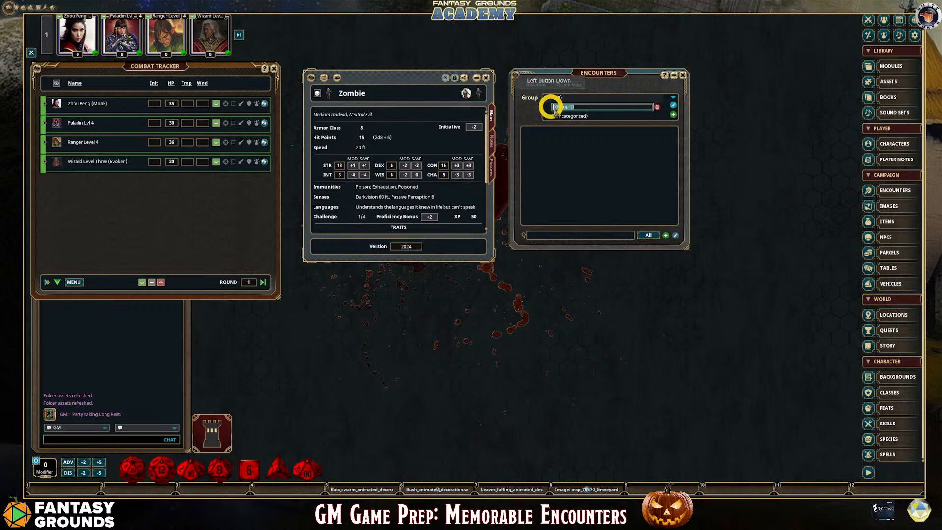
left_click(564, 107)
type("Ceme")
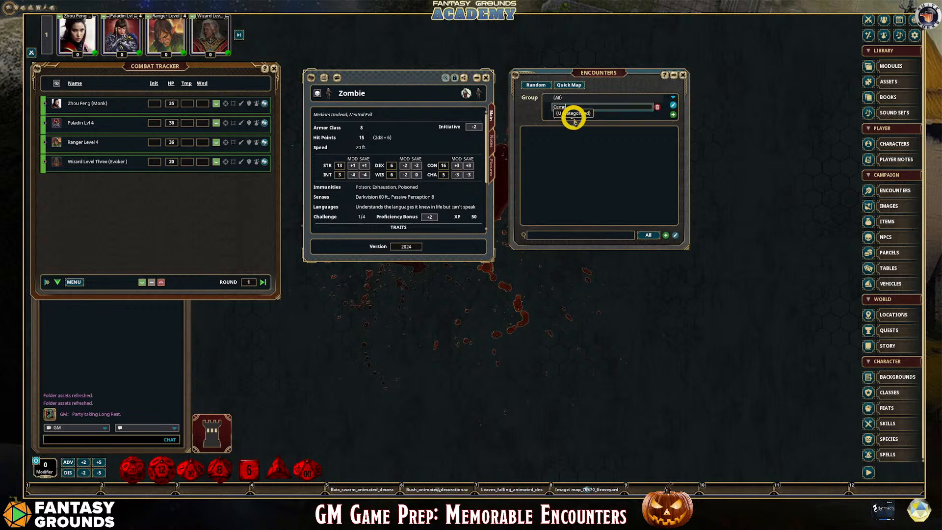
type("tary")
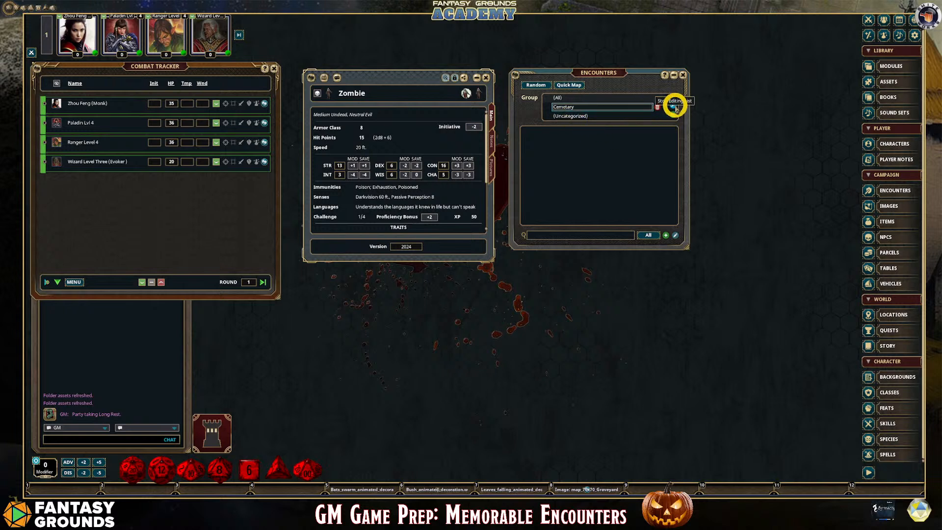
left_click(672, 107)
left_click(568, 109)
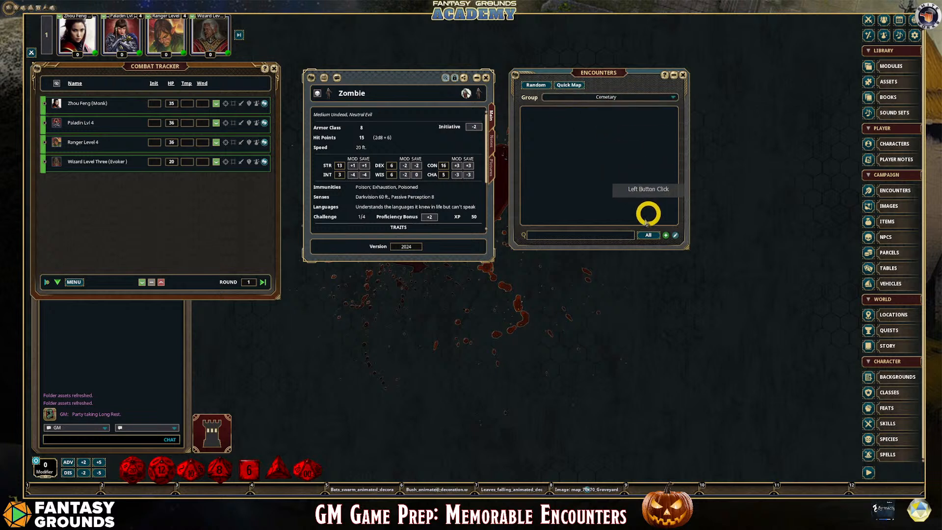
Create an encounter named "Zombie Attack!" in the Cemetary group and add 5 Zombies from the open NPC record, closing that record
left_click(665, 235)
left_click_drag(467, 173, 601, 190)
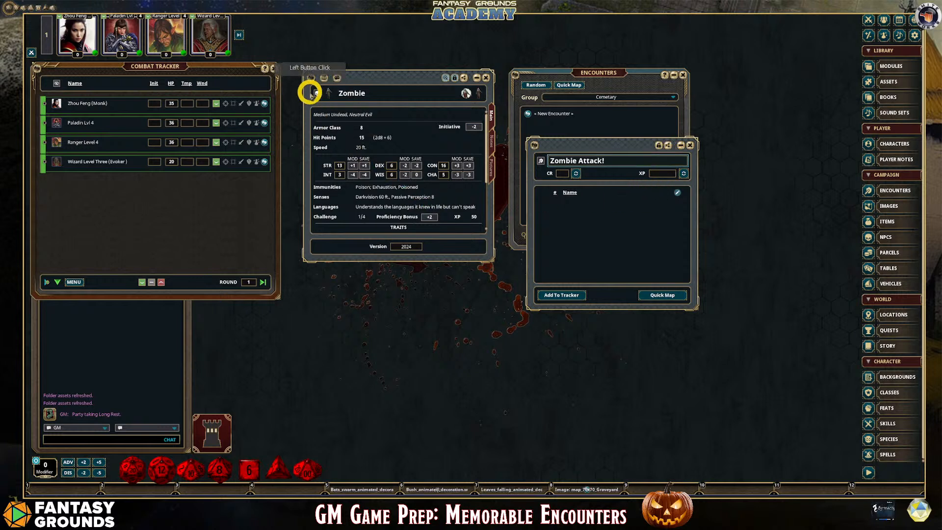
left_click_drag(317, 92, 579, 221)
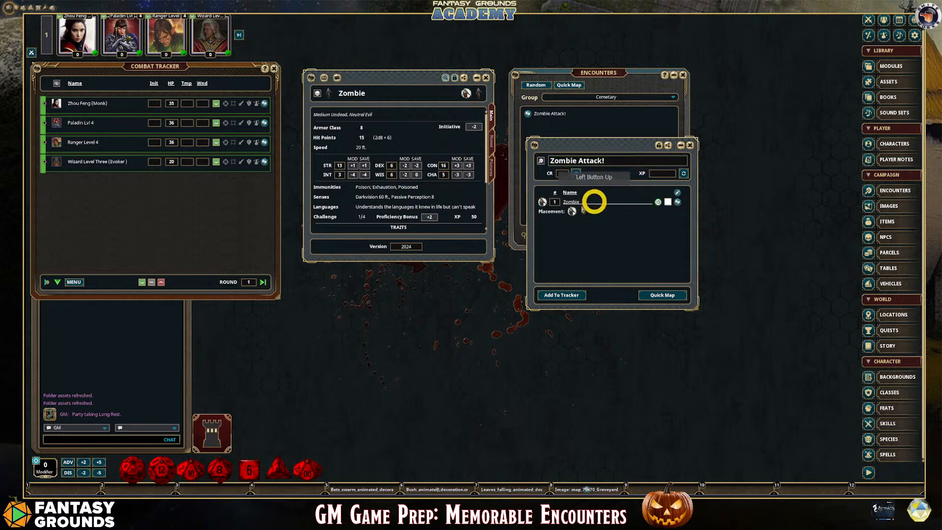
left_click(485, 78)
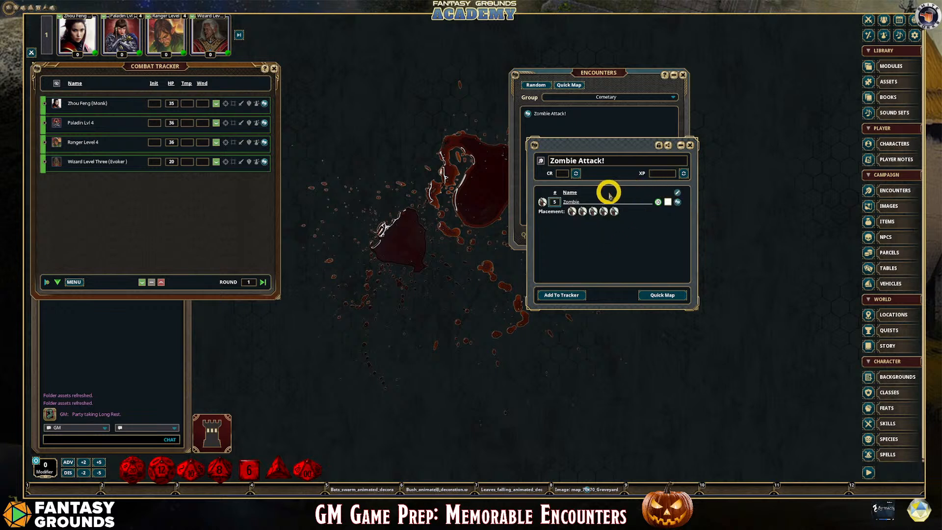
Calculate the encounter's CR and XP, and leave only its window beside the Combat Tracker by closing the Encounters list
left_click_drag(603, 147, 412, 116)
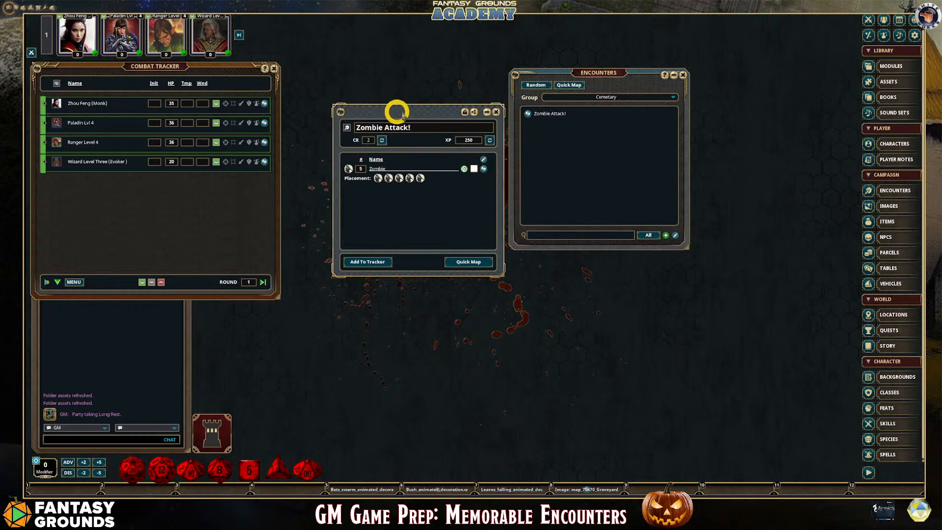
left_click(681, 76)
left_click_drag(408, 112, 355, 76)
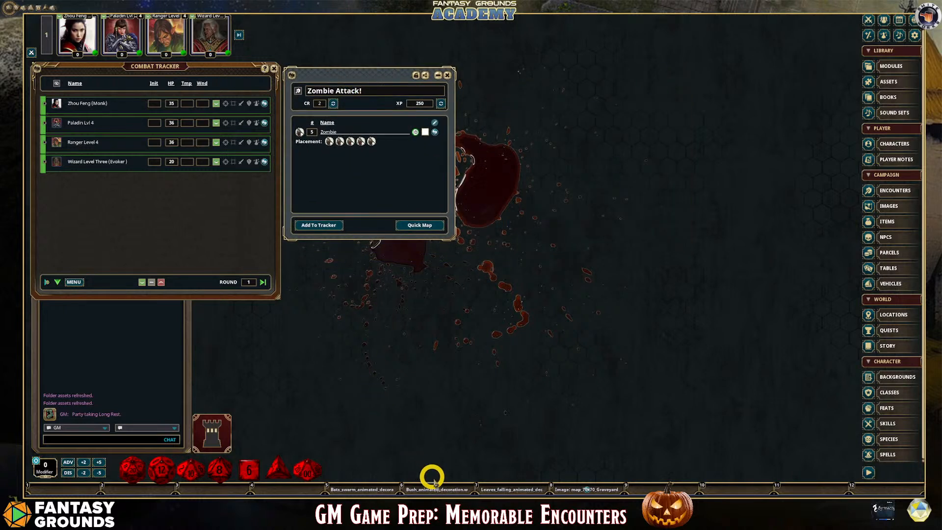
Open the graveyard map from the hotkey bar and enlarge its window beside the encounter so the whole graveyard fits
left_click(572, 482)
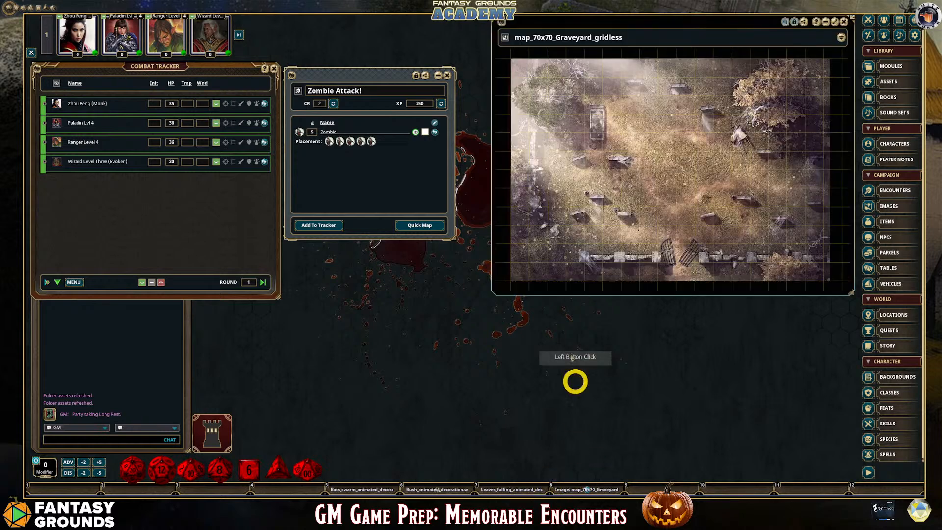
scroll(766, 191, "down", 1)
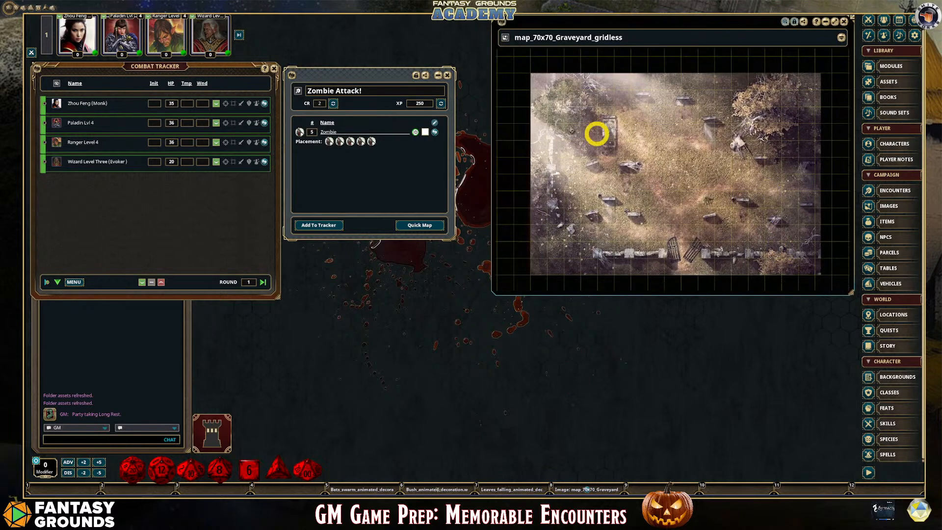
left_click_drag(574, 37, 544, 36)
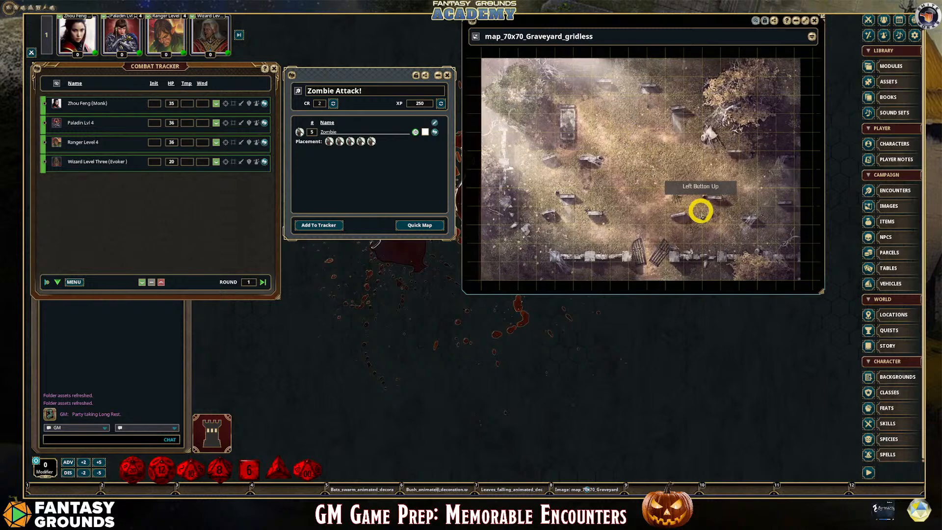
left_click_drag(822, 293, 818, 338)
scroll(734, 252, "up", 2)
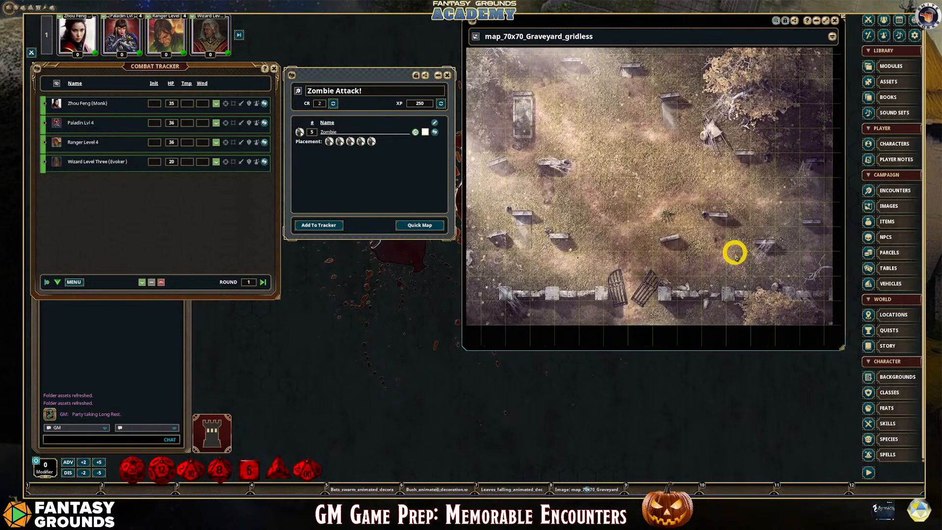
scroll(570, 140, "down", 1)
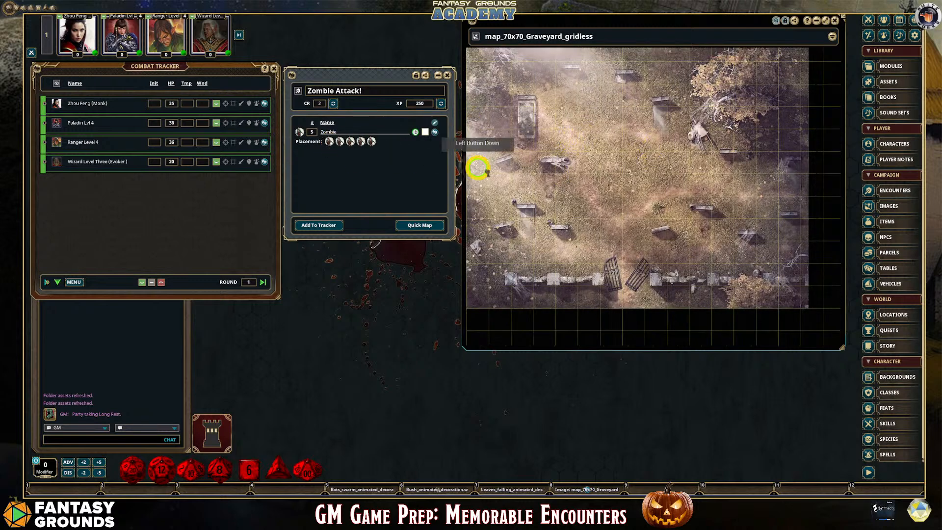
Place the encounter's five zombie tokens among the gravestones on the graveyard map and adjust the two nearest the centre
left_click_drag(478, 168, 568, 215)
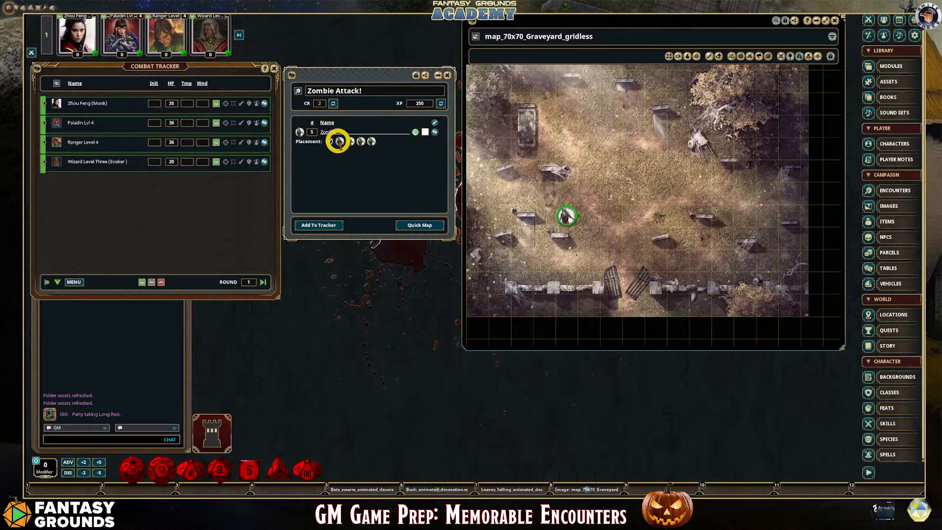
left_click_drag(338, 141, 767, 171)
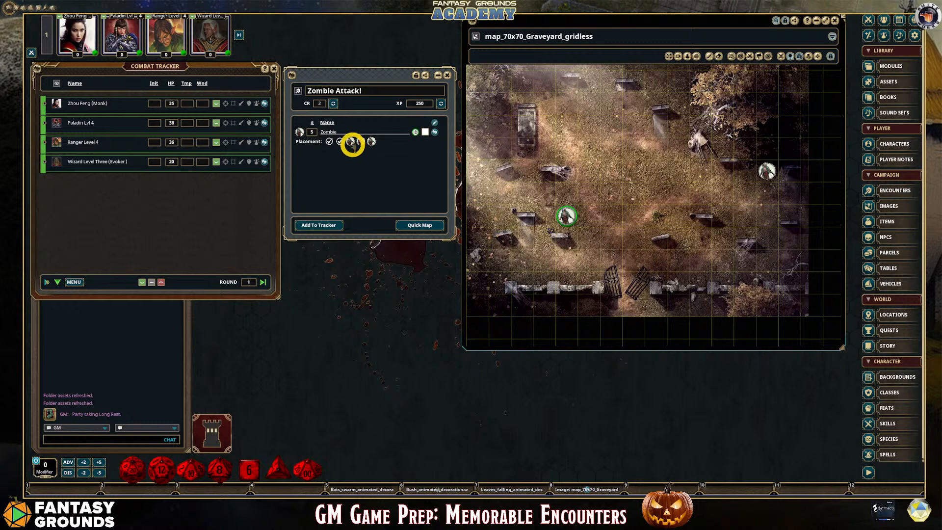
left_click_drag(420, 136, 543, 82)
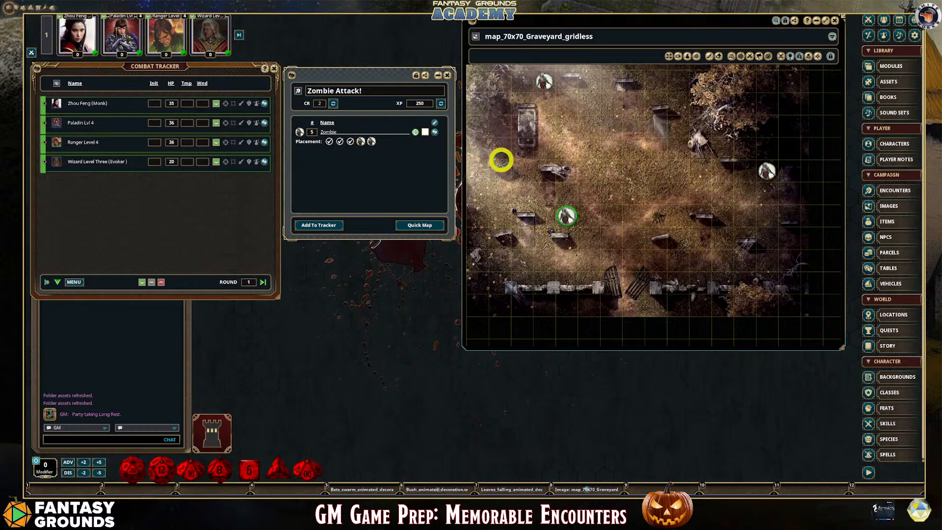
left_click(637, 173)
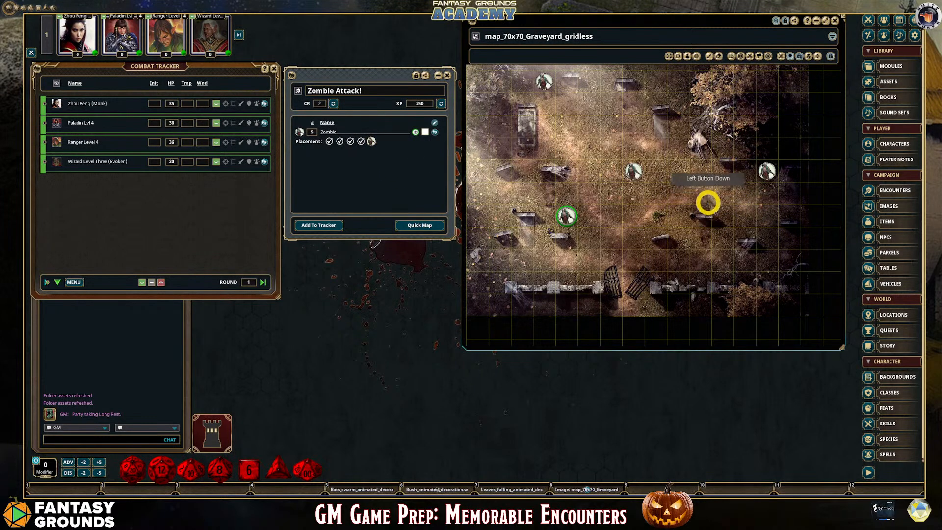
left_click(716, 201)
left_click_drag(715, 201, 723, 200)
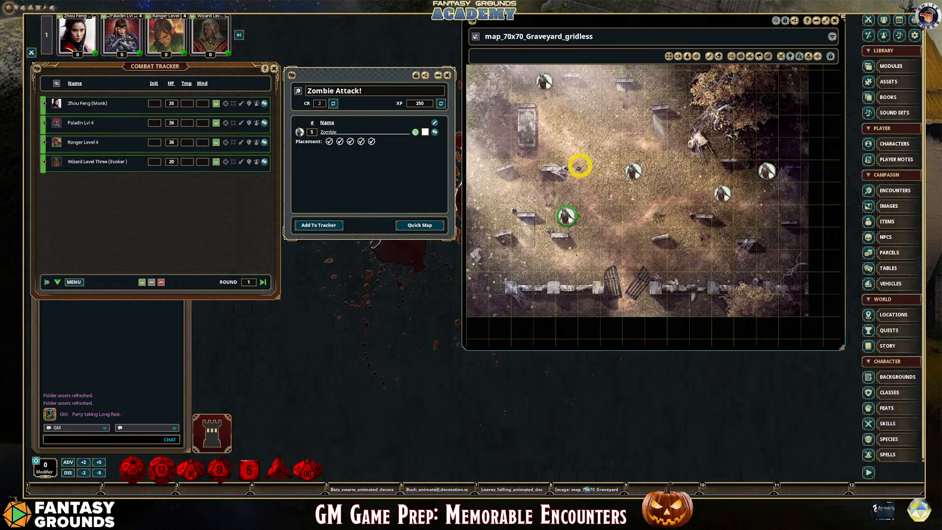
left_click_drag(633, 170, 611, 172)
left_click_drag(767, 171, 700, 193)
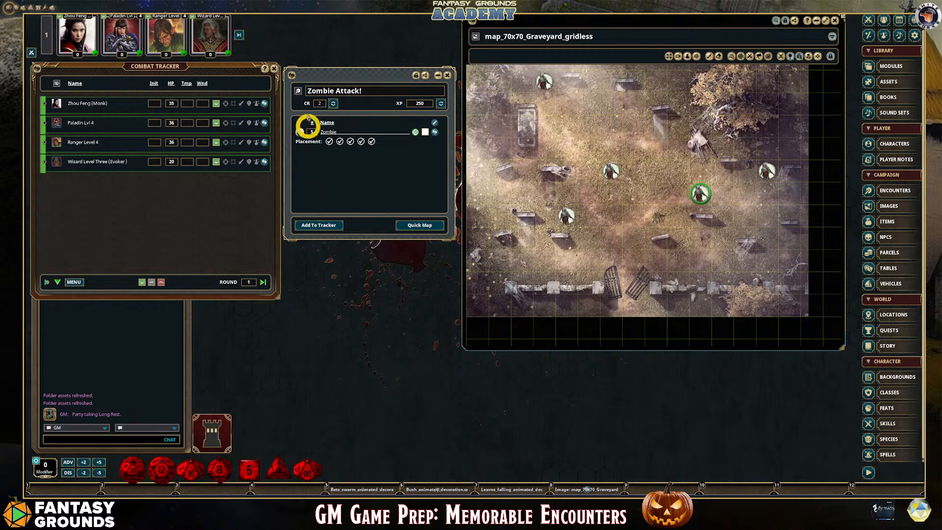
Pin the Zombie Attack! encounter on the map near the statue below the large tree, and close and reopen the encounter
mouse_move(291, 76)
left_mouse_down()
mouse_move(561, 254)
mouse_move(634, 251)
mouse_move(646, 155)
mouse_move(702, 137)
left_mouse_up()
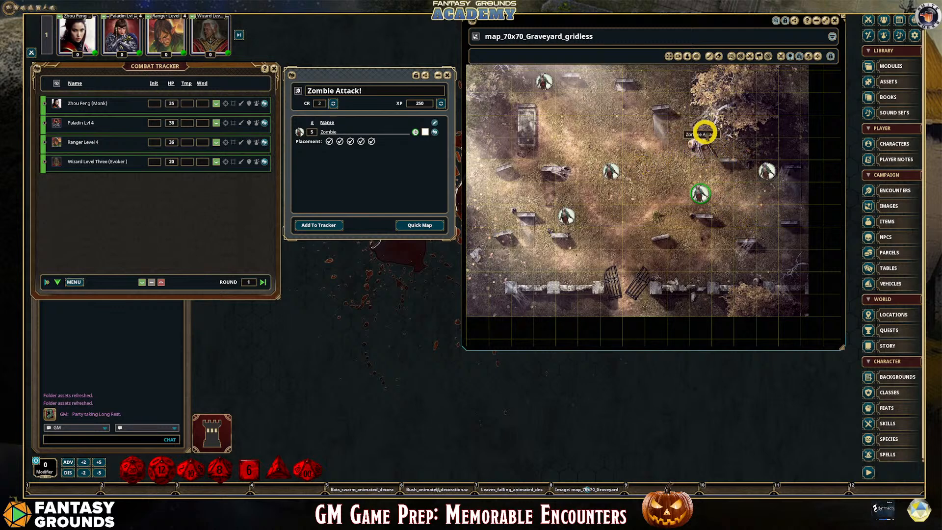
left_click(446, 75)
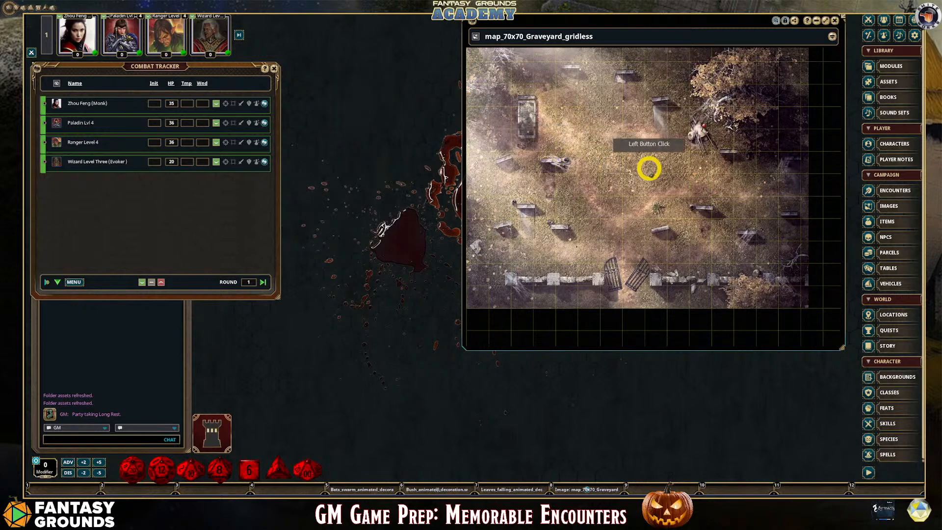
left_click(531, 179)
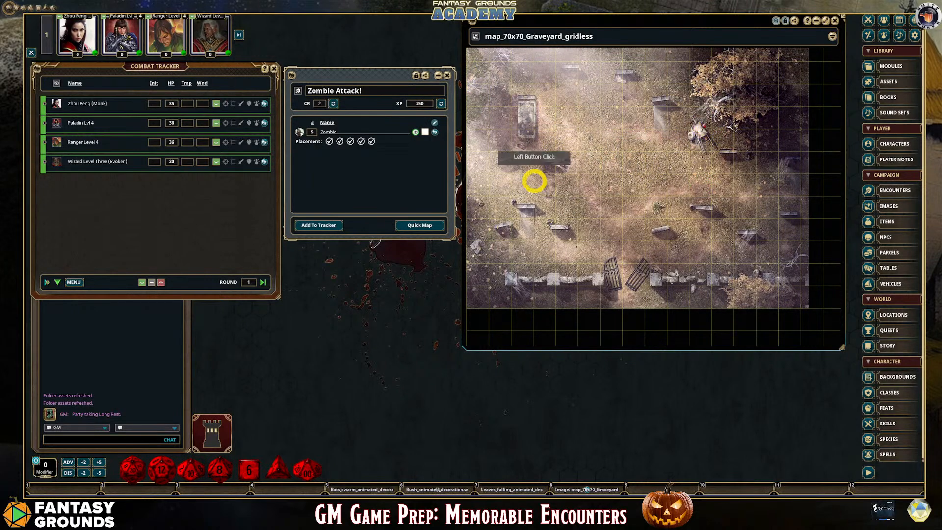
Add the Zombie Attack! encounter to the Combat Tracker and check the zombie tokens on the graveyard map
left_click(329, 225)
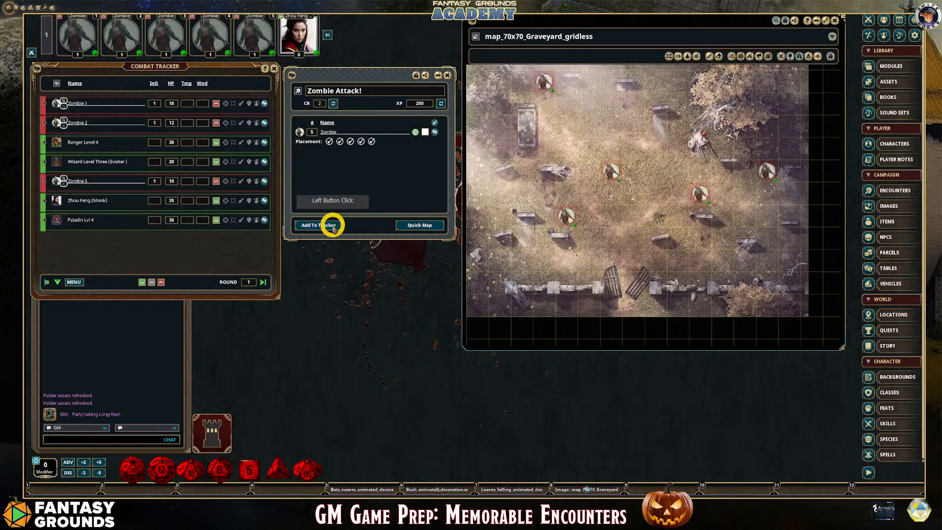
scroll(557, 225, "up", 3)
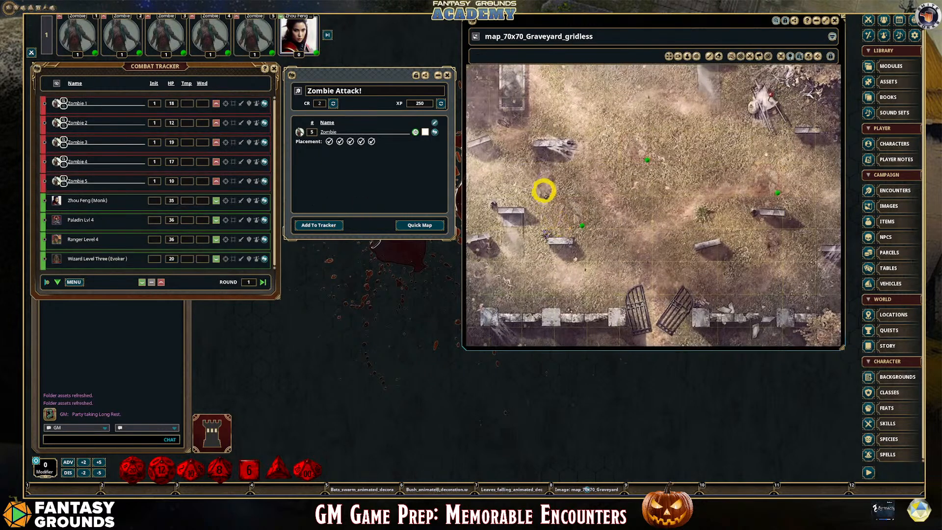
scroll(549, 208, "down", 3)
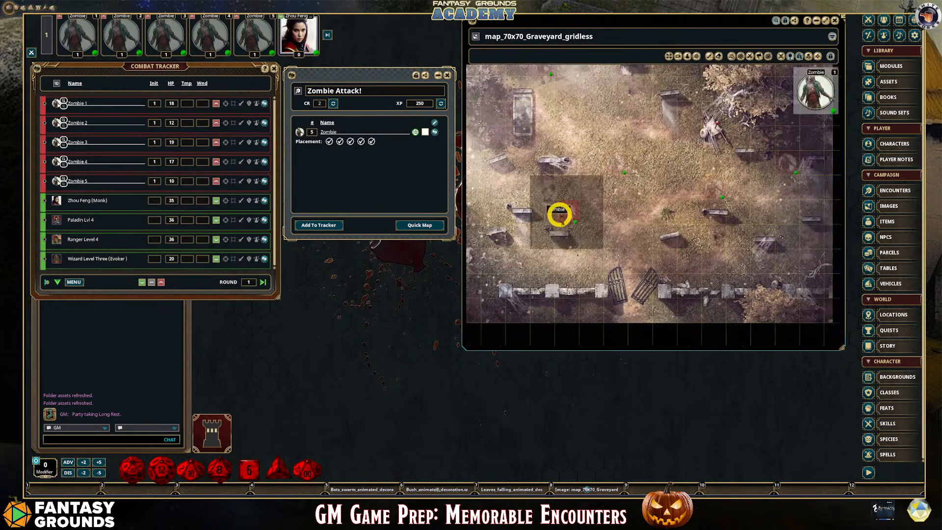
scroll(726, 238, "up", 2)
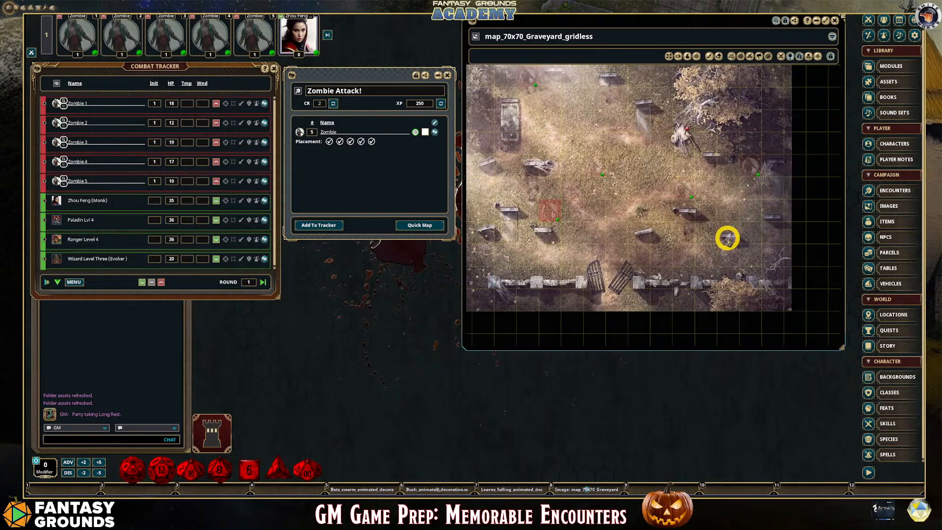
left_click_drag(528, 208, 680, 184)
left_click(216, 148)
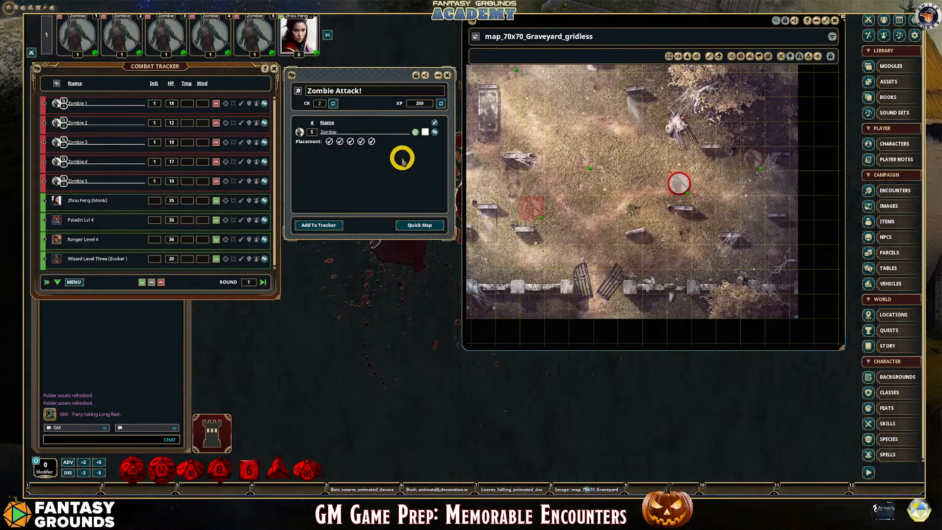
Remove all non-friendly combatants from the Combat Tracker and close the Zombie Attack! encounter
left_click(71, 281)
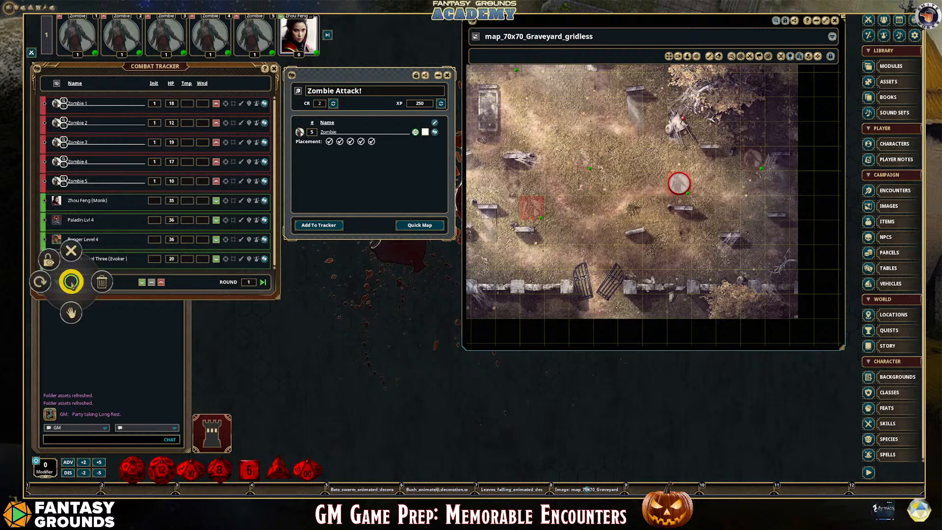
left_click(102, 282)
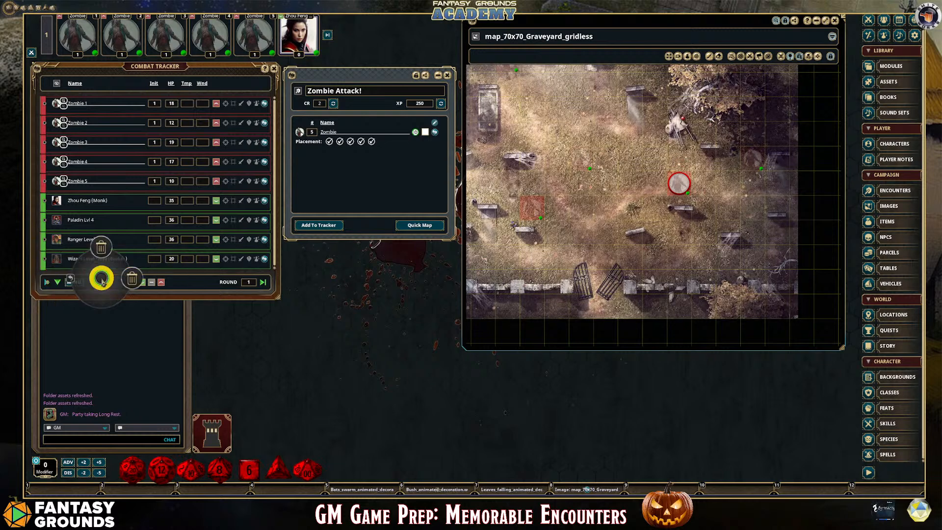
left_click(101, 247)
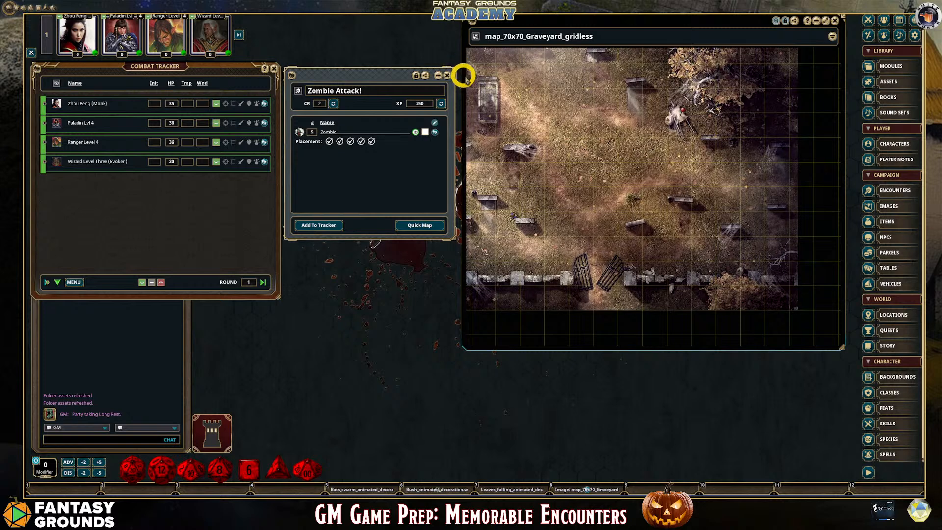
left_click(447, 75)
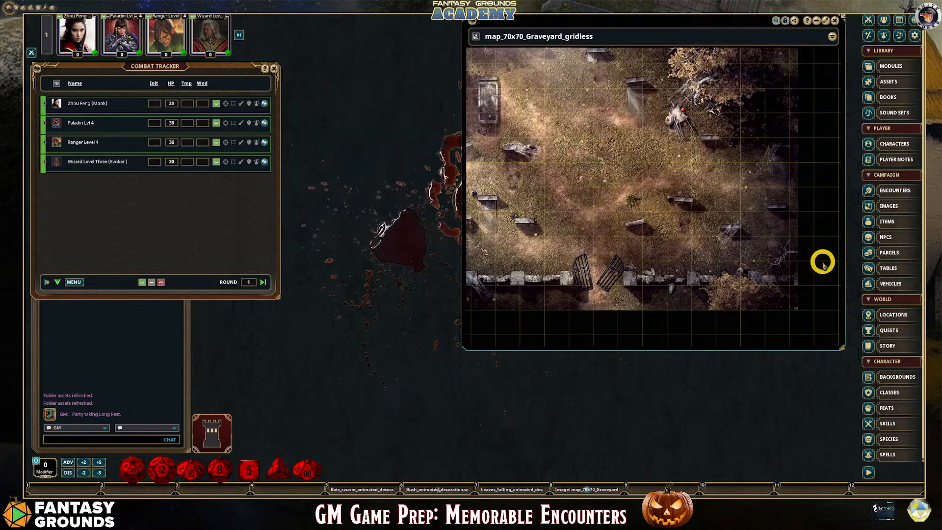
scroll(604, 269, "down", 3)
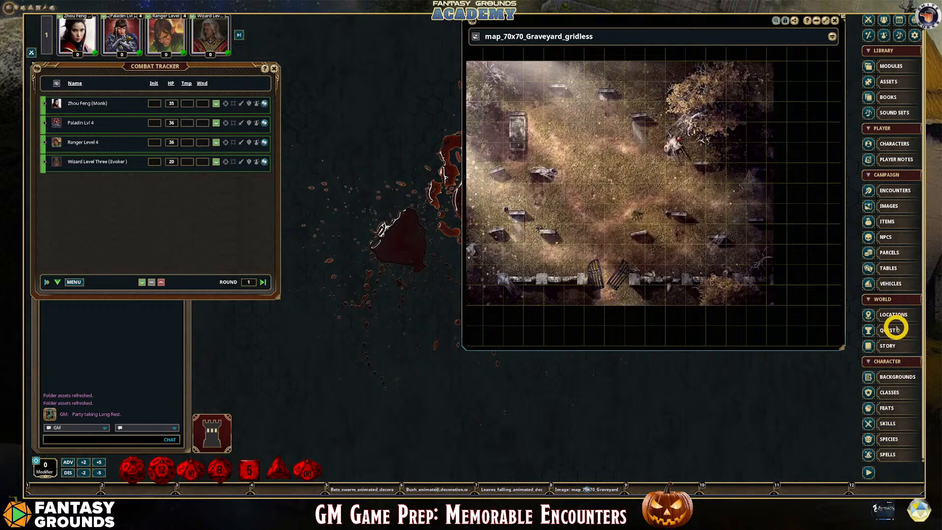
Open the random encounters list from the campaign's encounters, close the regular list, and place the random one between the Combat Tracker and the map
left_click(898, 191)
left_click_drag(605, 74, 345, 92)
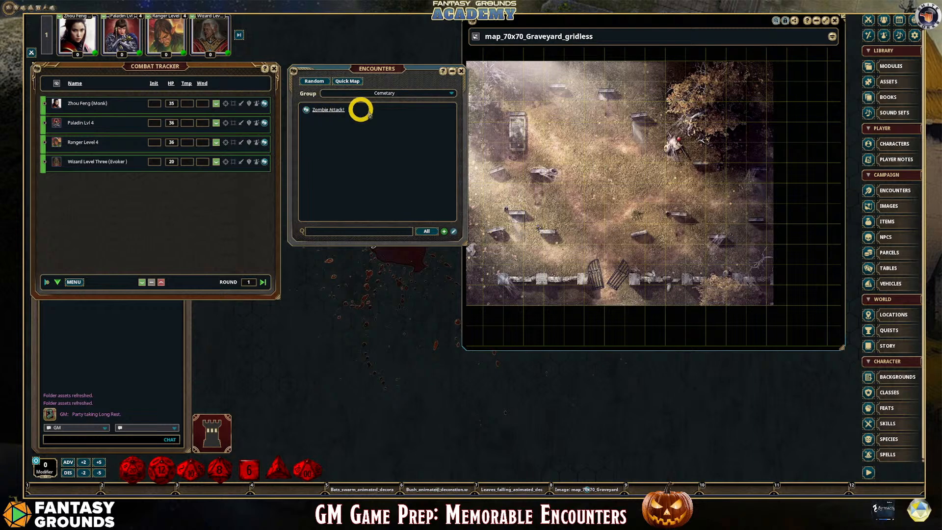
left_click(313, 82)
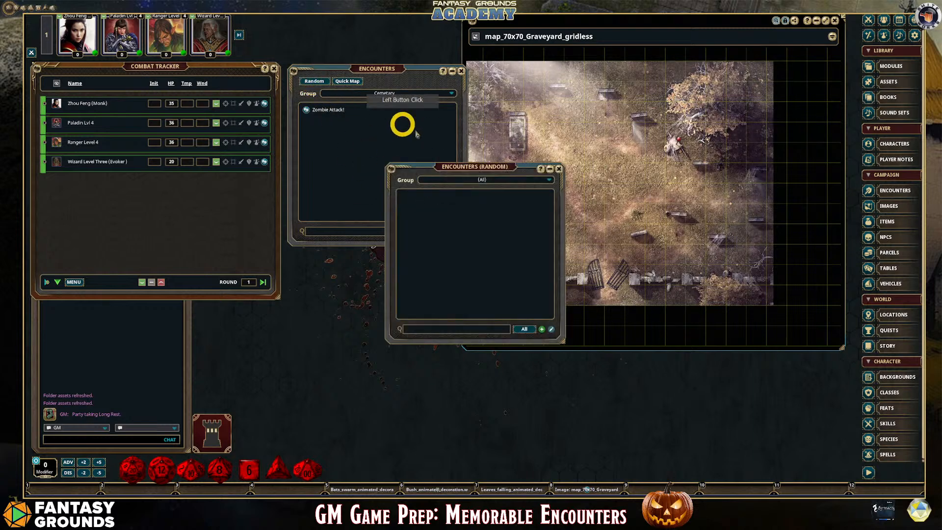
left_click(461, 71)
left_click_drag(469, 172, 368, 65)
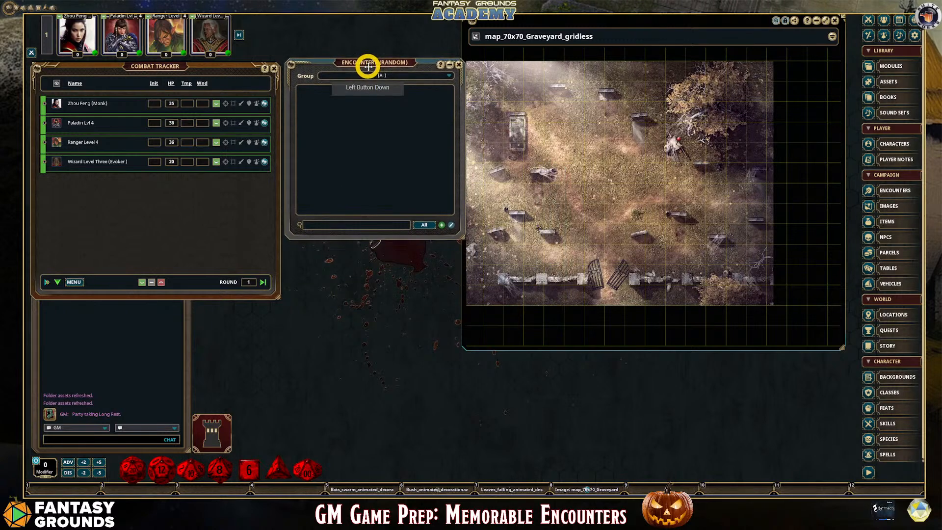
Add a group named Cemetary to the random encounters and filter the list to that group
left_click(448, 74)
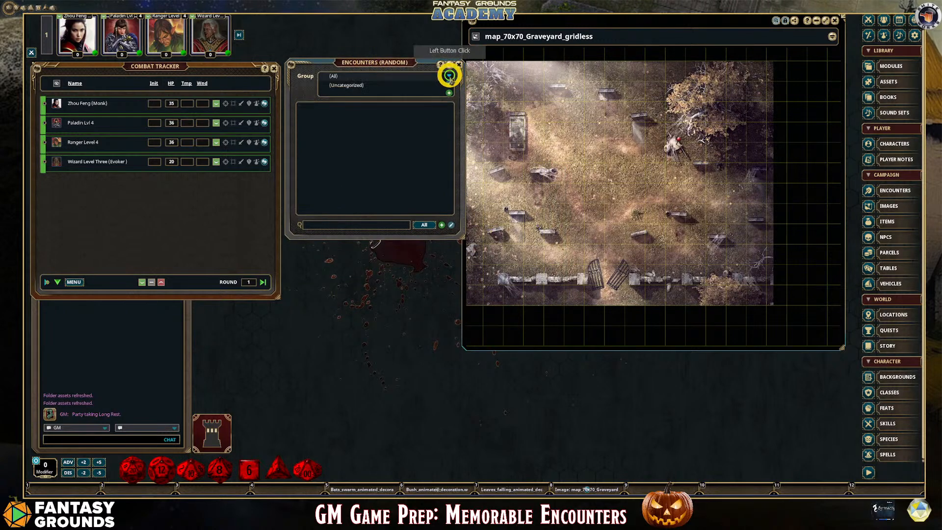
left_click(449, 93)
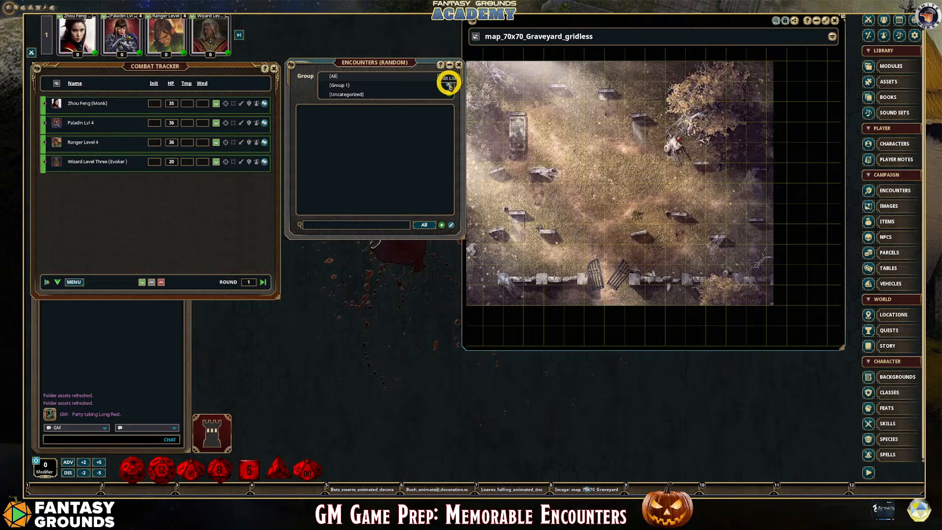
left_click(380, 86)
left_click_drag(380, 86, 321, 87)
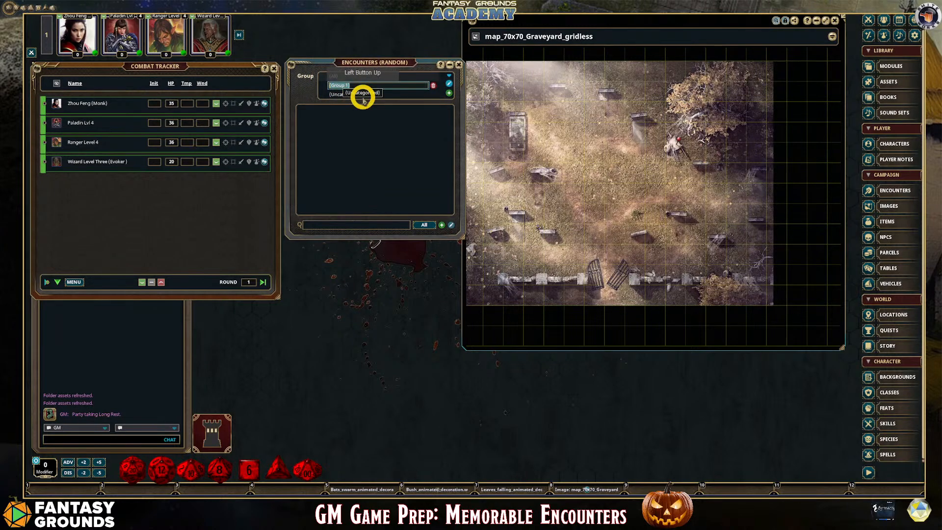
type("Cemetary")
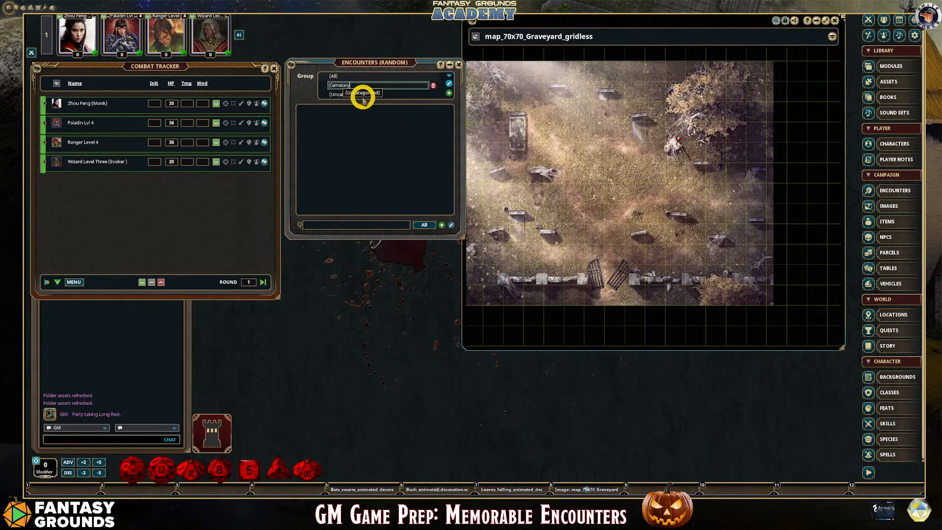
left_click(385, 119)
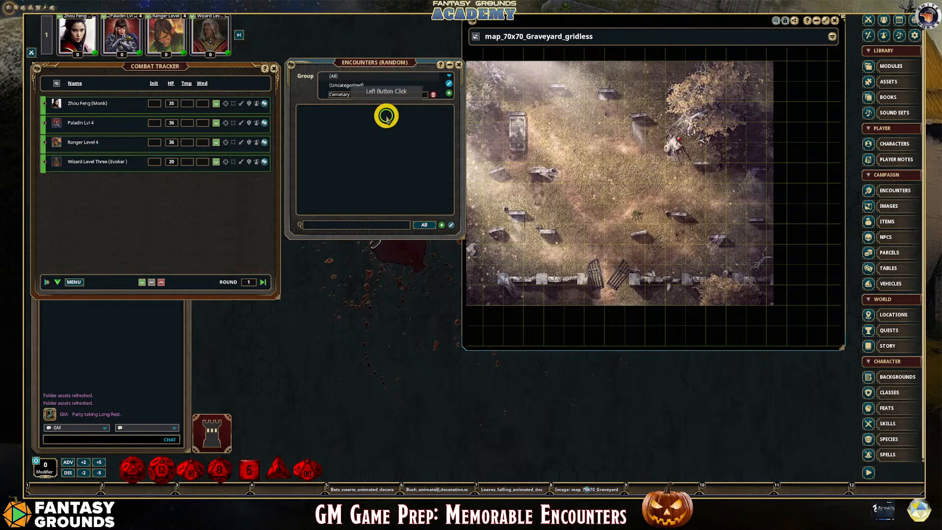
left_click(451, 85)
left_click(346, 93)
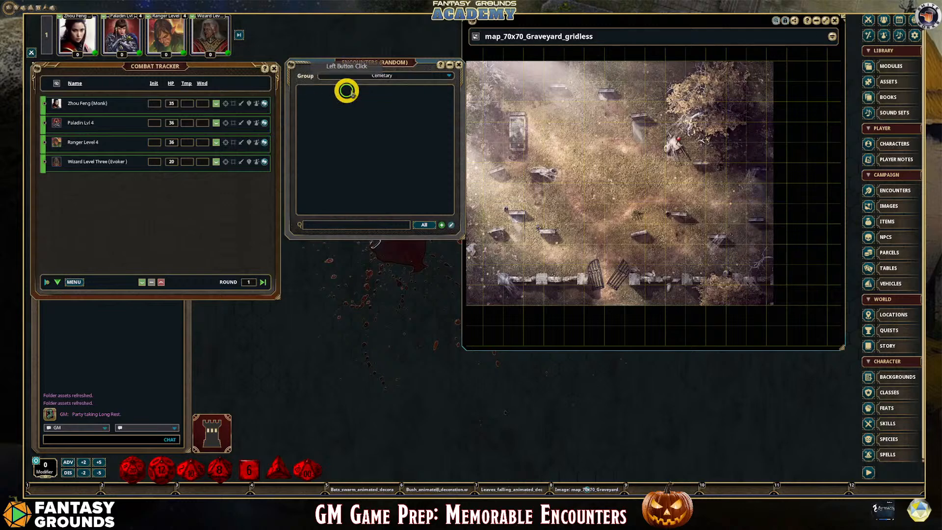
Create a new random encounter in the Cemetary group and add the Zombie NPC to it
left_click(441, 225)
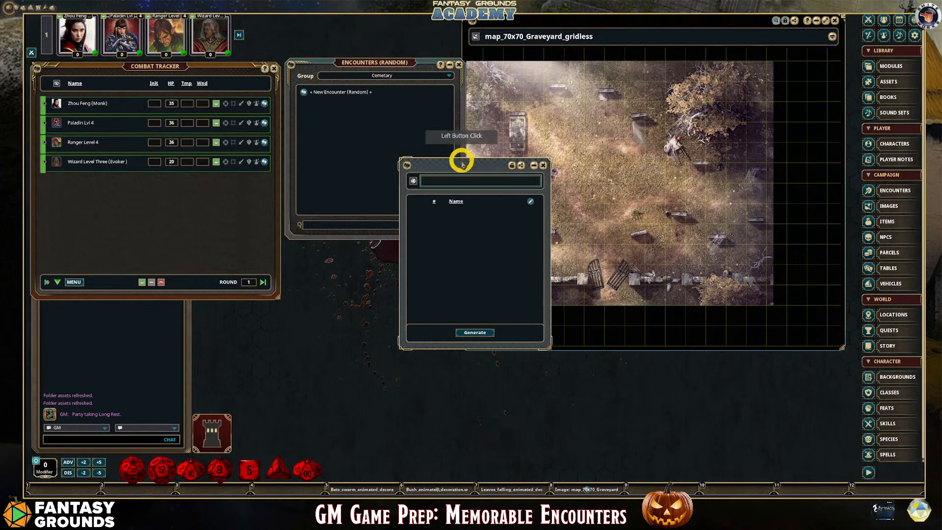
left_click_drag(458, 157, 552, 158)
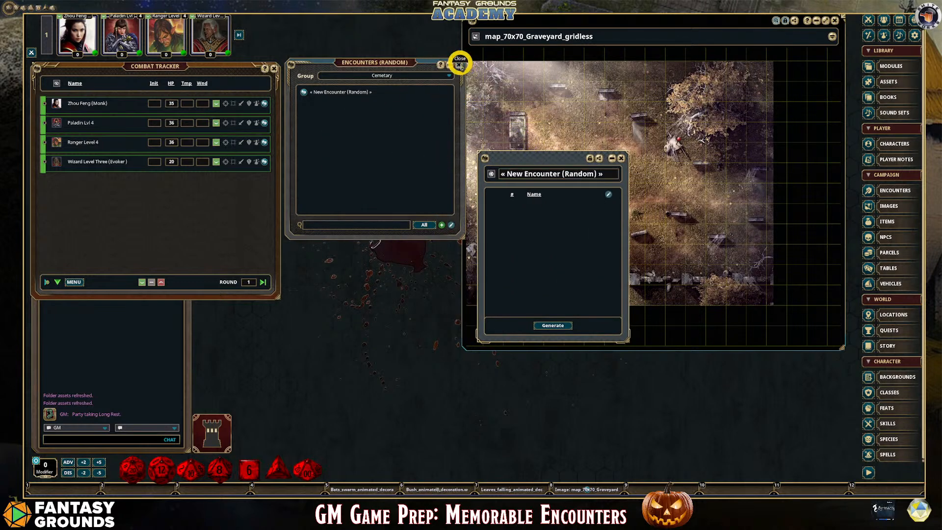
left_click(458, 64)
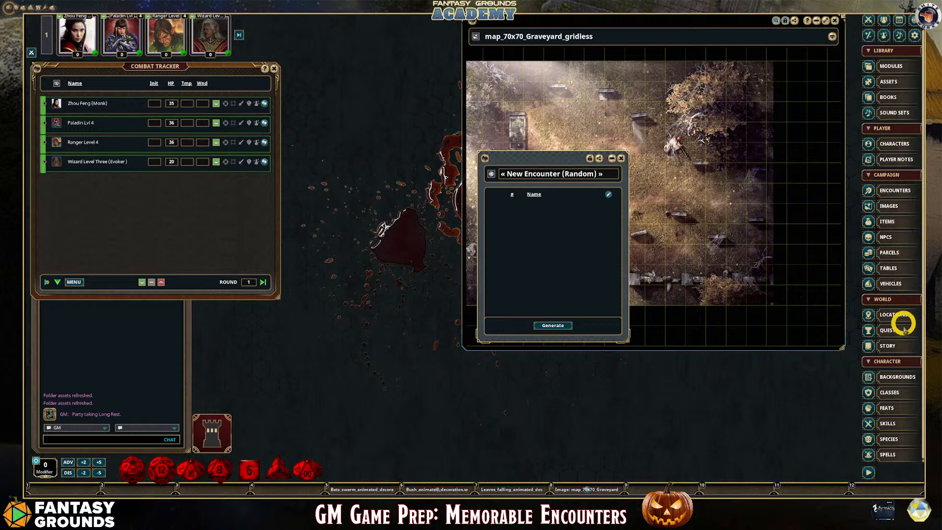
left_click(896, 240)
left_click_drag(356, 146, 540, 225)
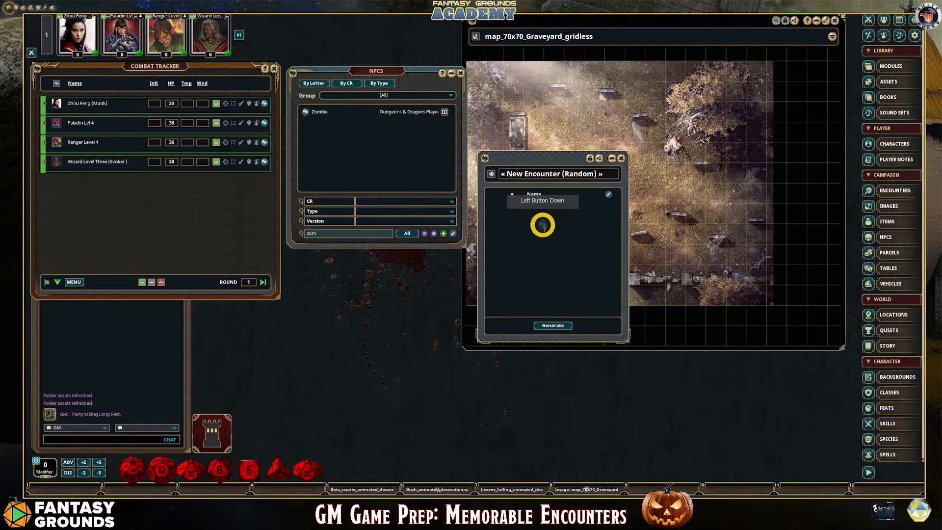
left_click(460, 73)
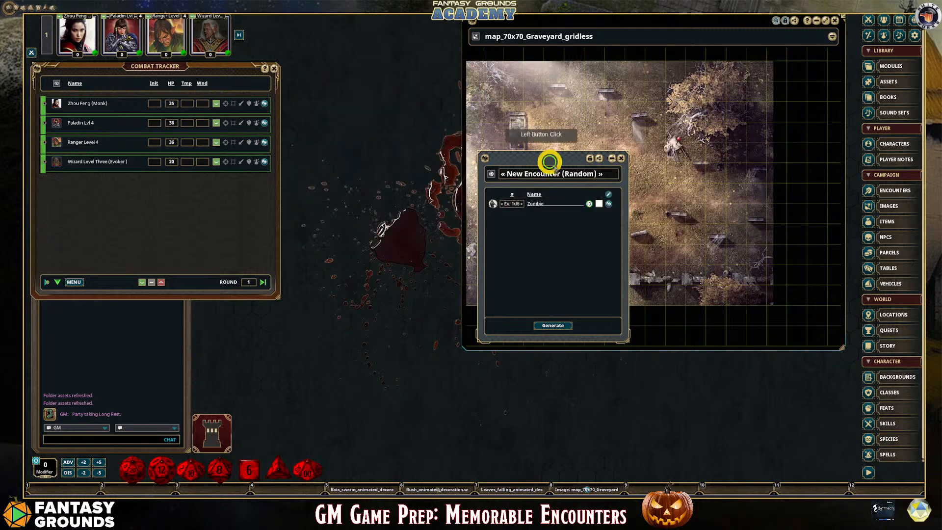
Move the random encounter beside the Combat Tracker and name it Zombies
left_click_drag(557, 163, 378, 85)
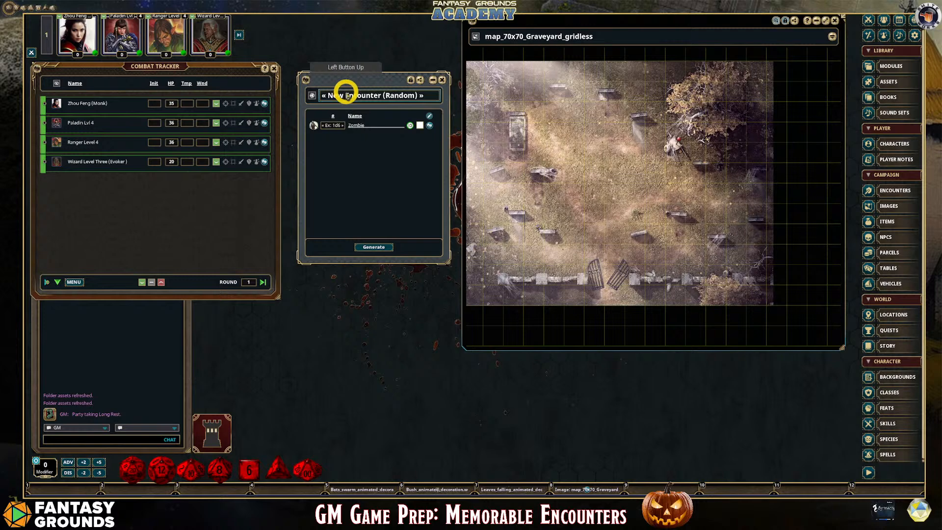
left_click(370, 98)
type("Zombies")
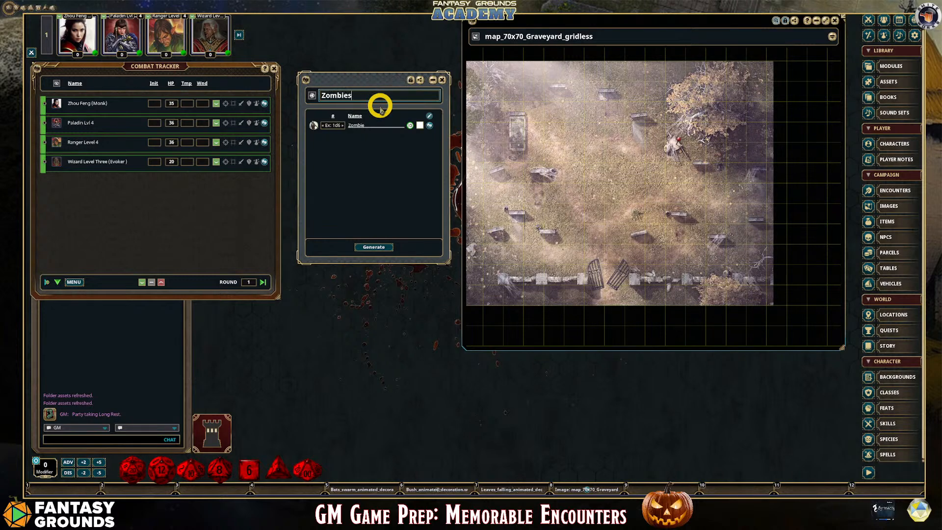
Examine the party members on the Party Sheet's main page, and close the sheet
left_click(335, 125)
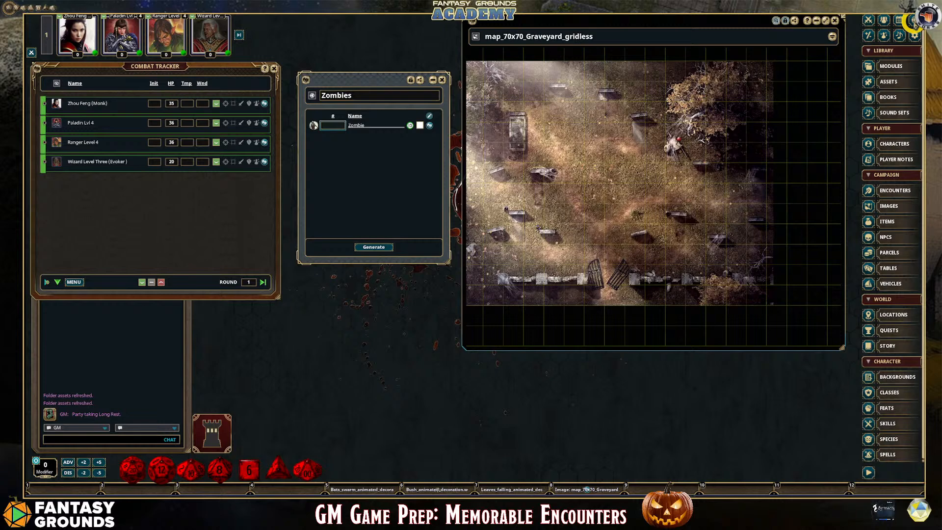
left_click(884, 35)
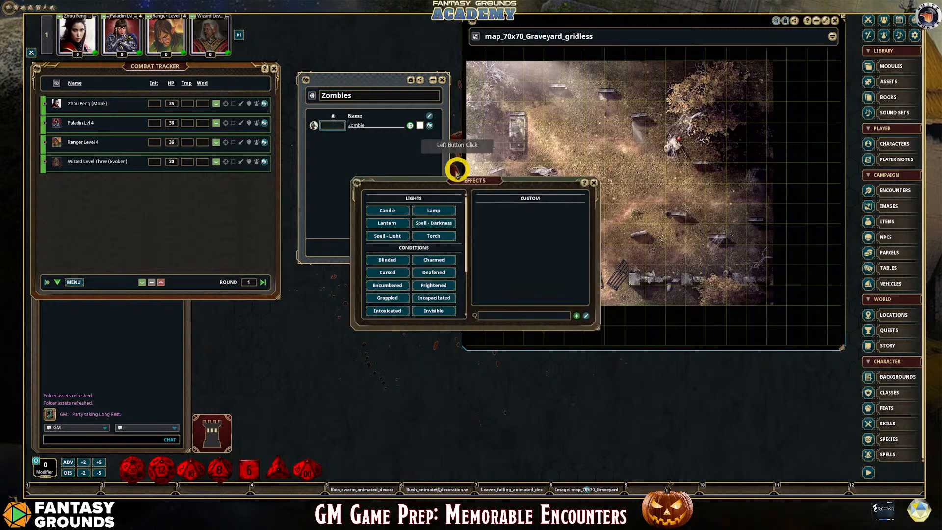
left_click(593, 183)
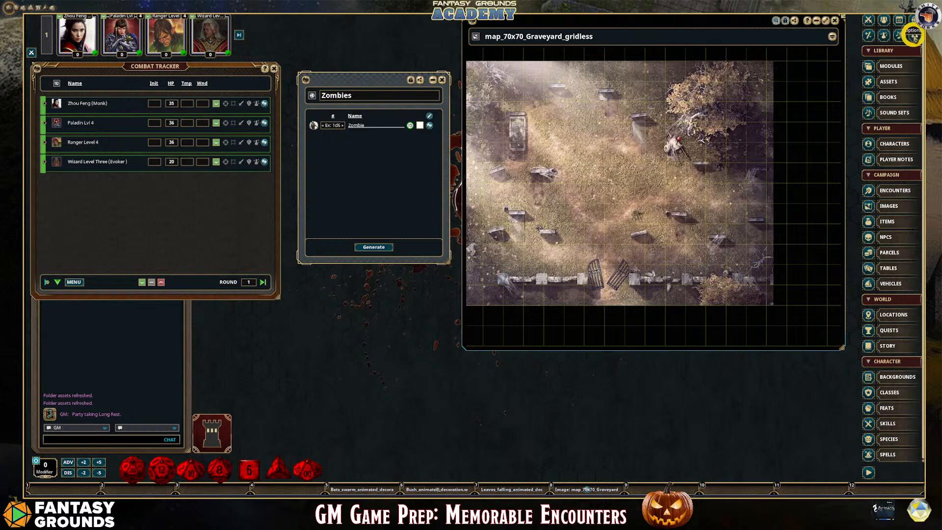
left_click(883, 19)
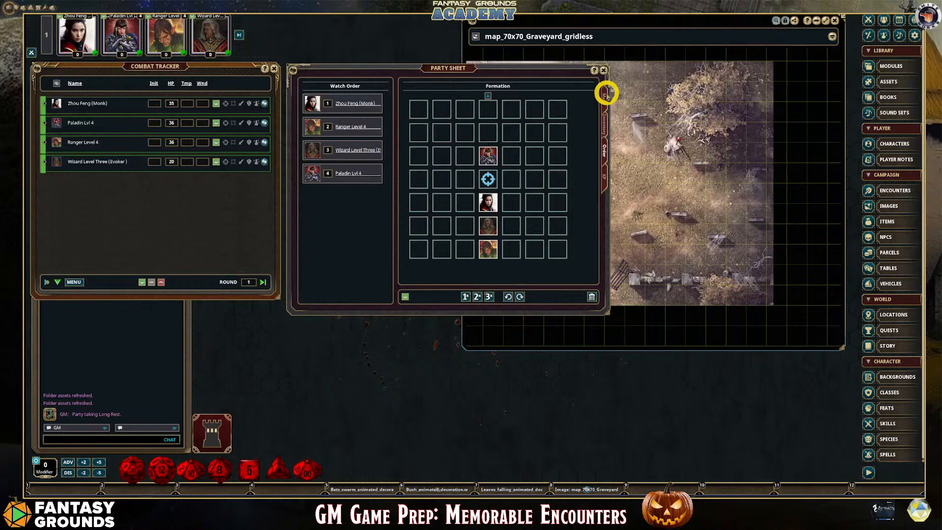
left_click(605, 94)
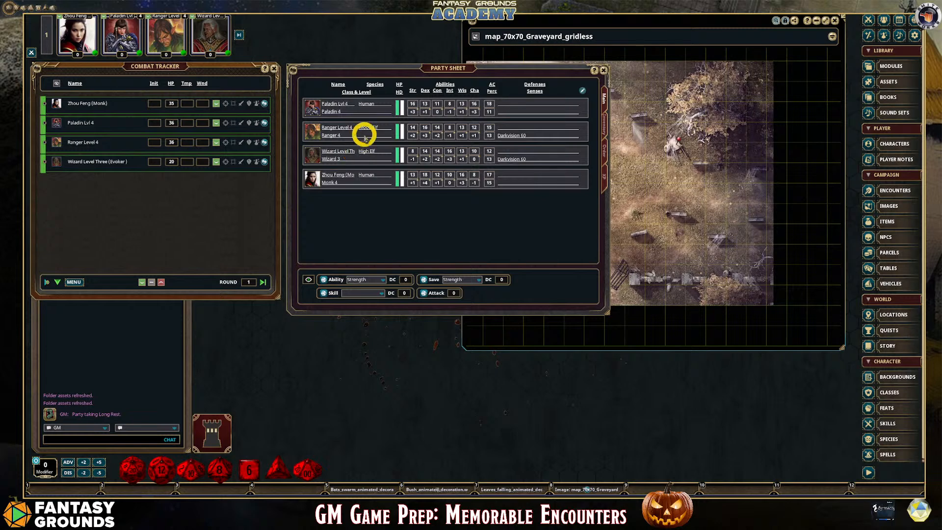
left_click(601, 69)
Set the Zombie quantity to 1+$PC, generate an encounter from it, and close the generated encounter
left_click(330, 126)
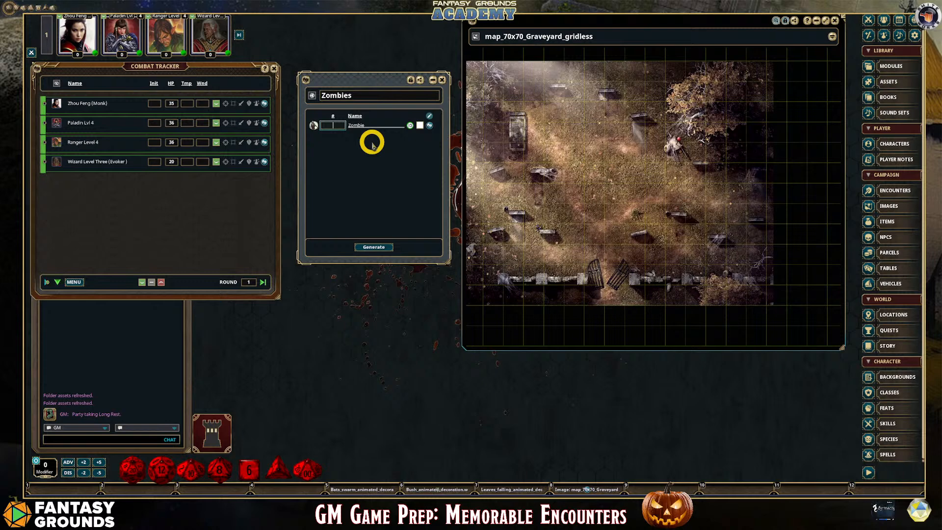
key("shift")
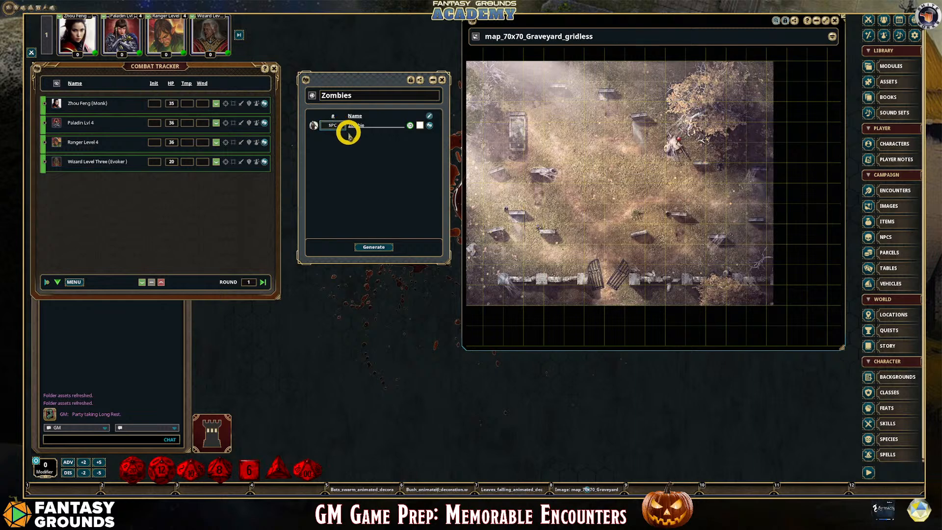
type("1+")
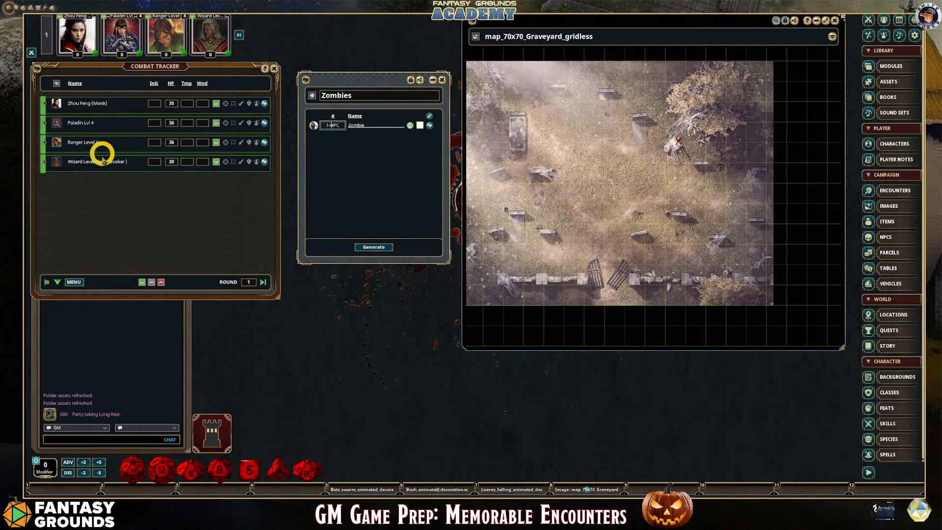
left_click(374, 248)
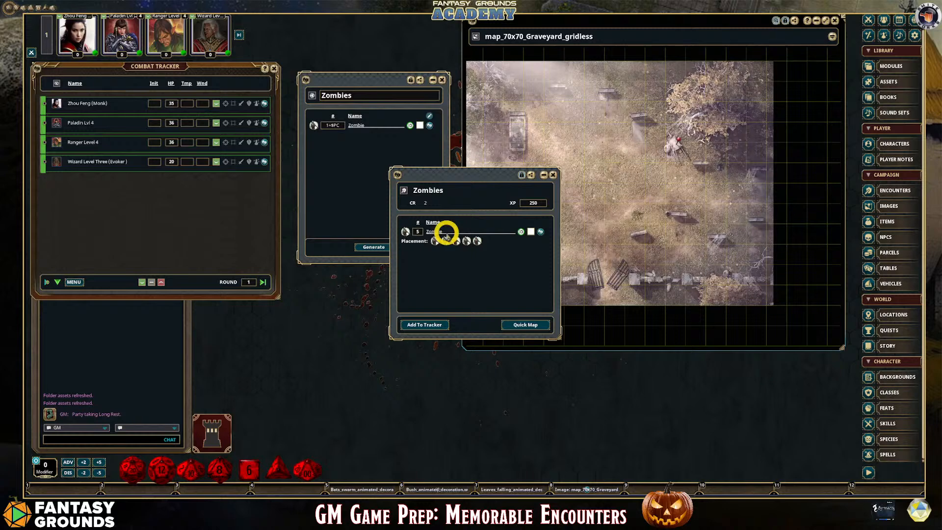
left_click(553, 175)
Change the Zombie quantity to 2*$PC, generate another encounter, and close the generated encounter
left_click(327, 125)
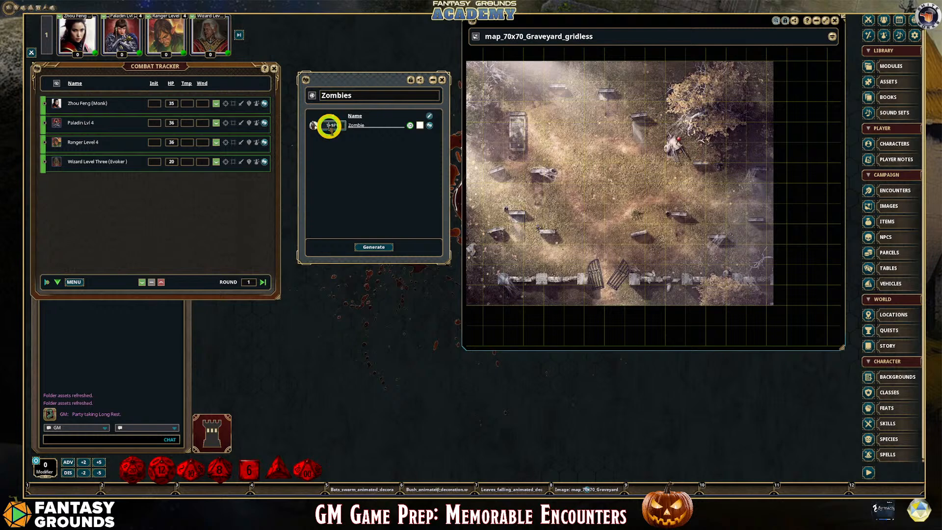
left_click(348, 137)
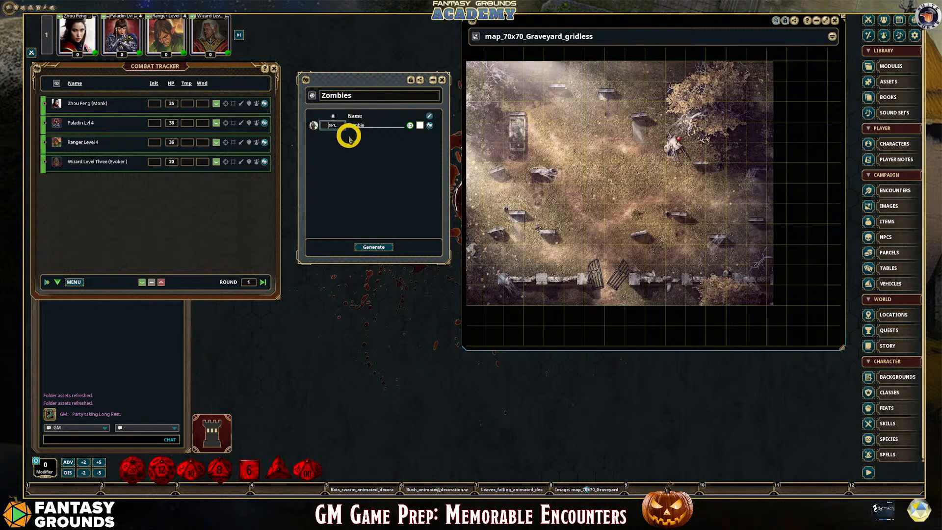
type("*")
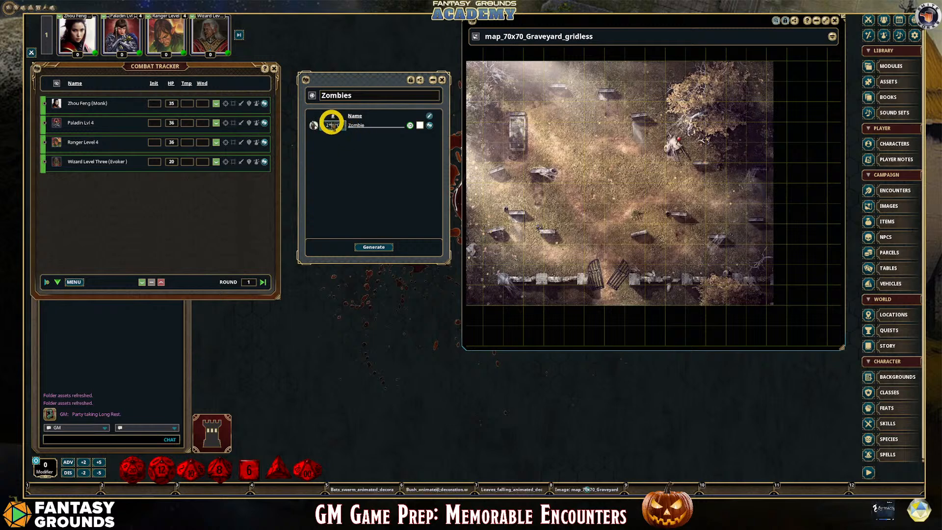
left_click(378, 248)
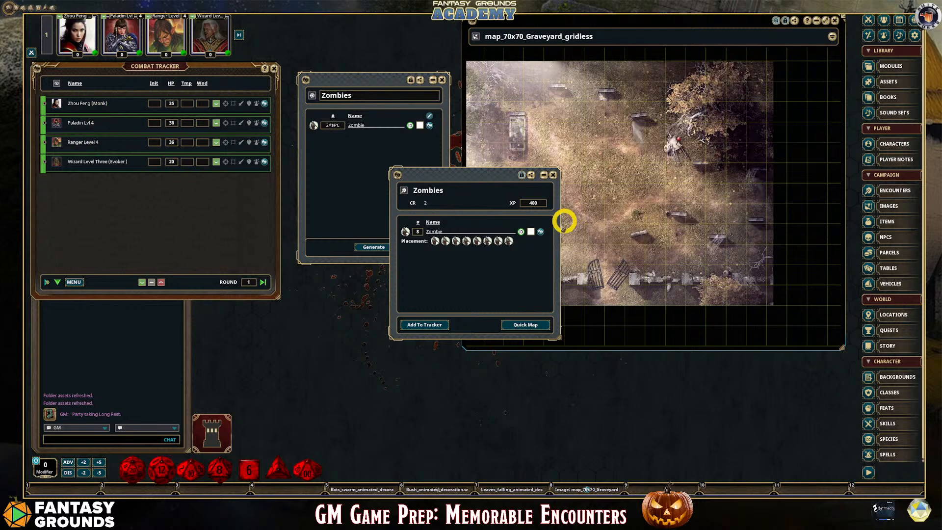
left_click(553, 175)
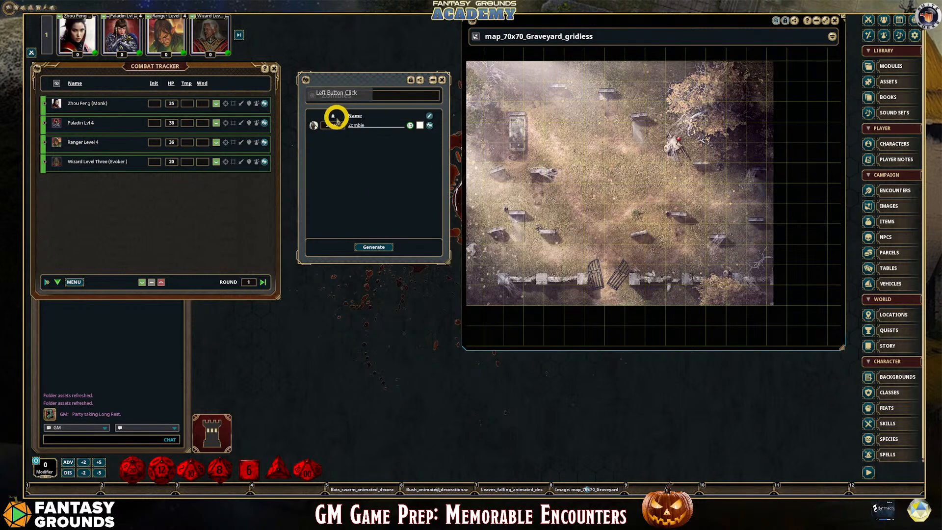
Set the Zombie quantity to $PC-1, generate an encounter from it, and close the generated encounter
left_click(358, 140)
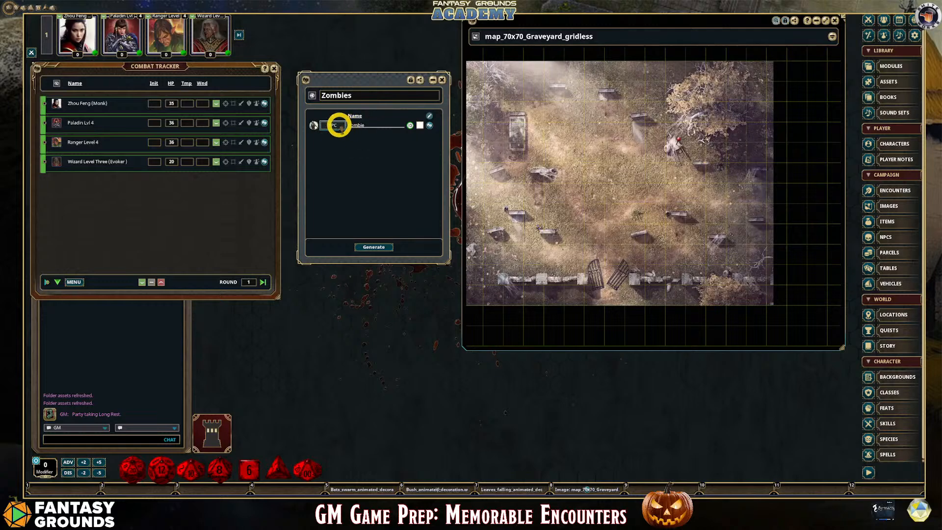
left_click(357, 132)
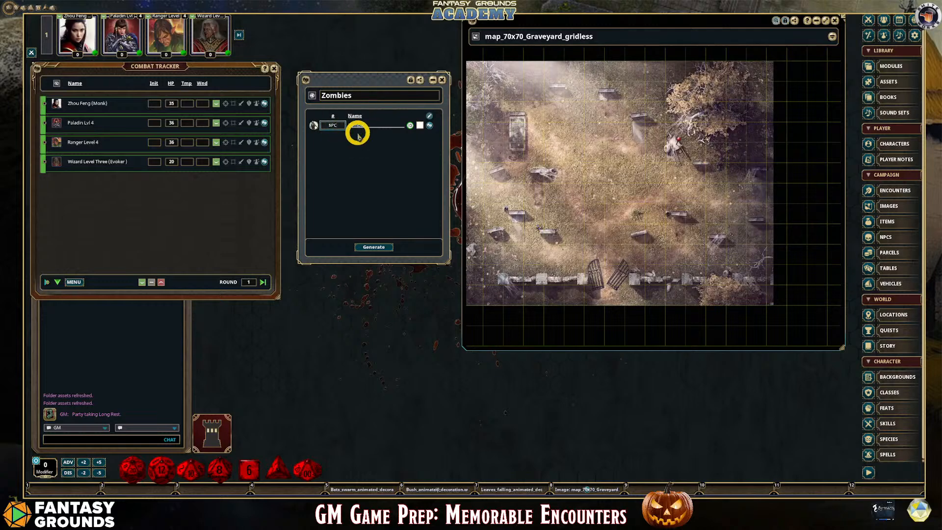
type("-1")
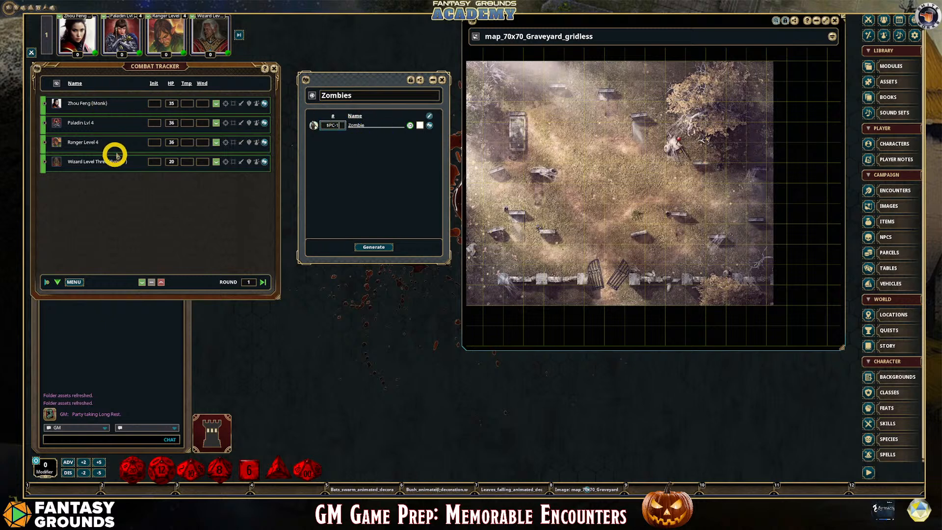
left_click(369, 248)
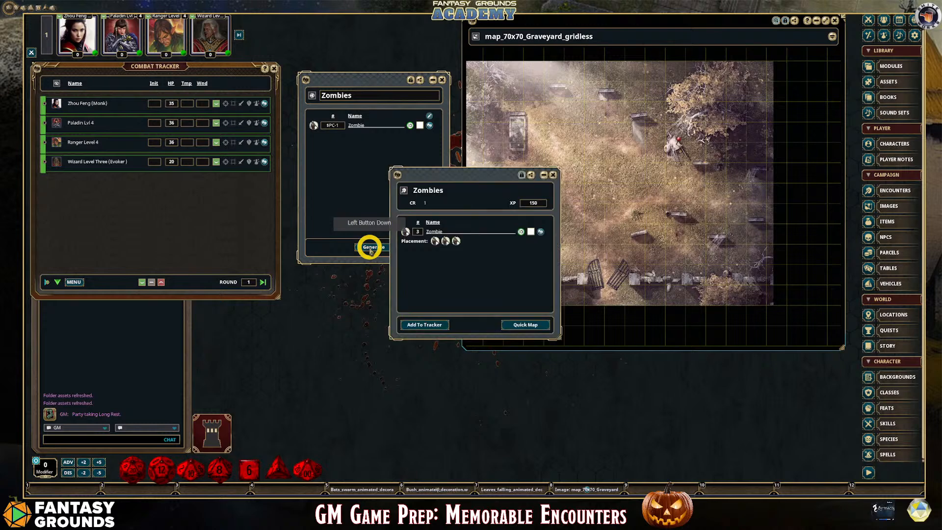
left_click(553, 175)
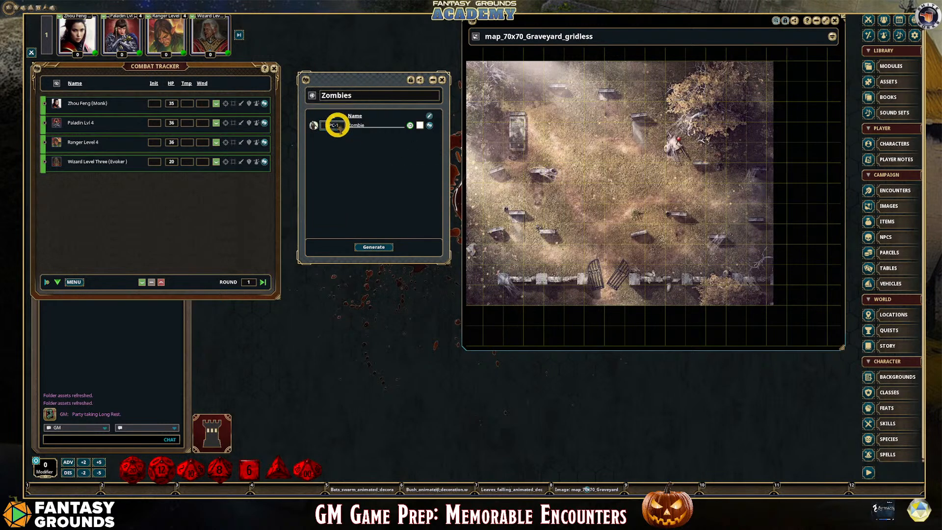
Change the Zombie quantity to $PC/2, generate another encounter, and close the generated encounter
left_click(357, 128)
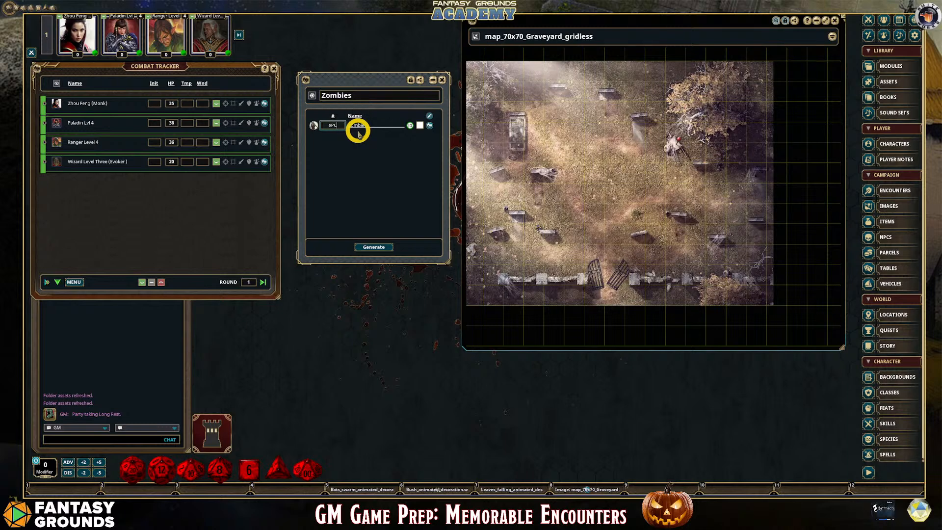
type("2")
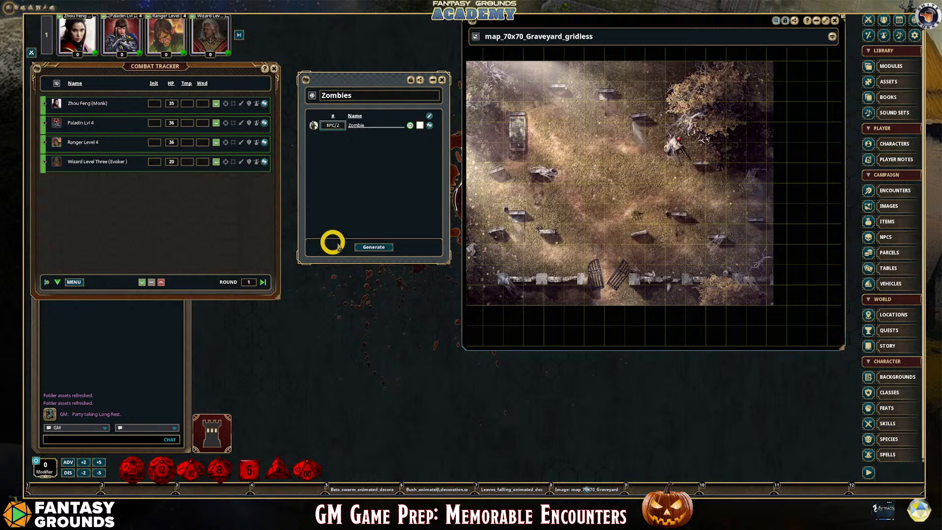
left_click(375, 247)
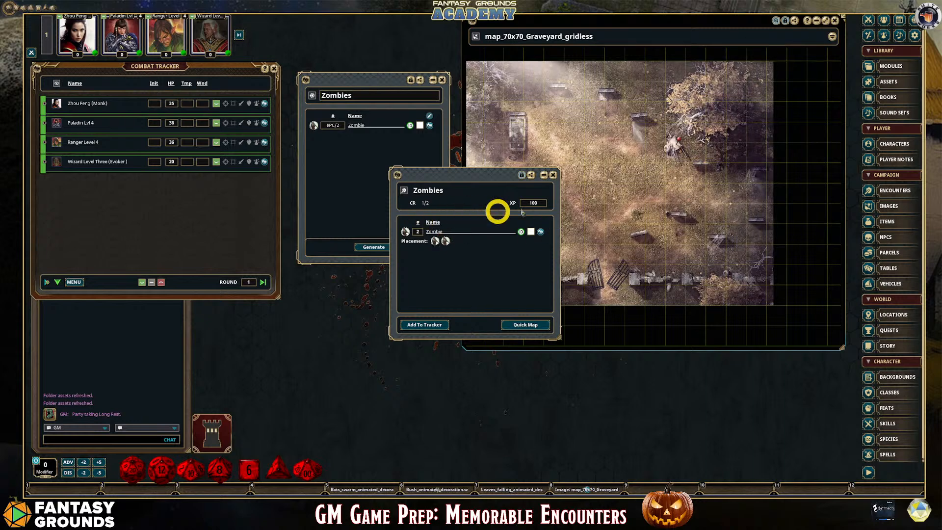
left_click(554, 177)
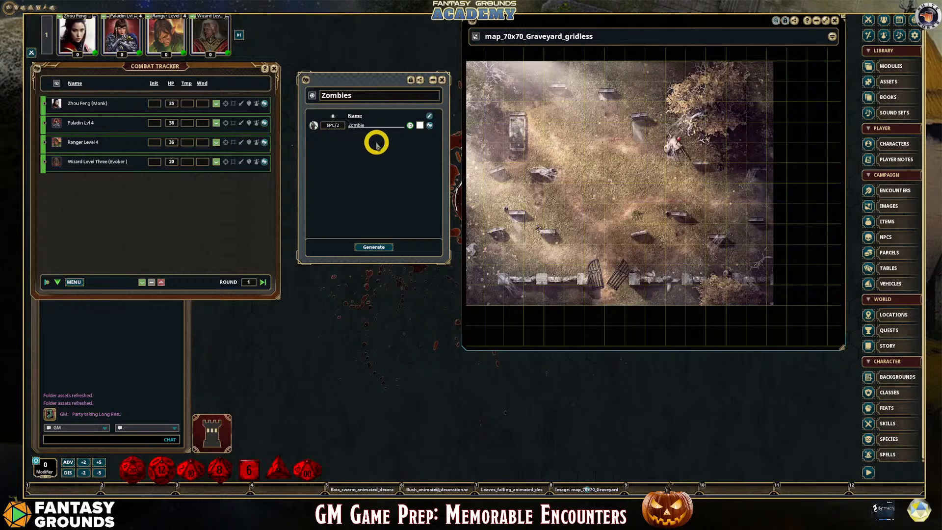
Set the Zombie quantity in the random encounter to 1+$PC
left_click(342, 128)
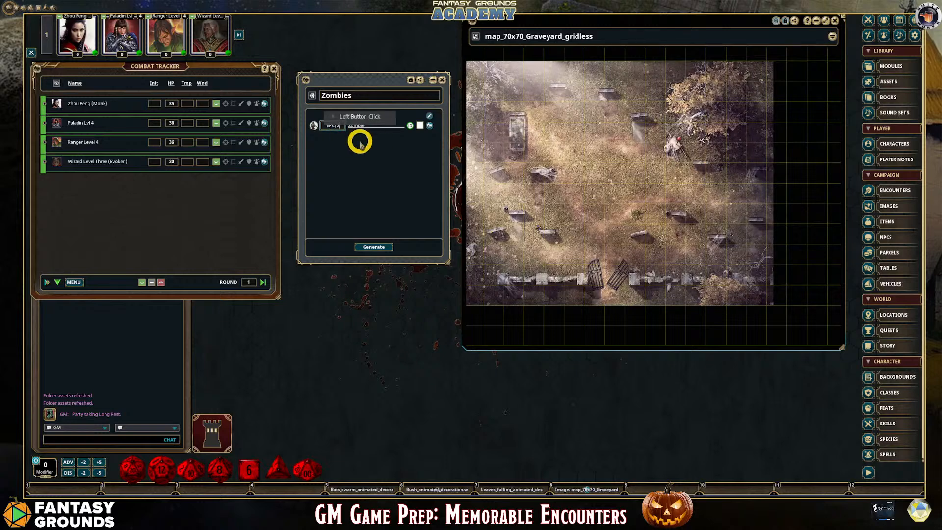
left_click(328, 127)
type("1+")
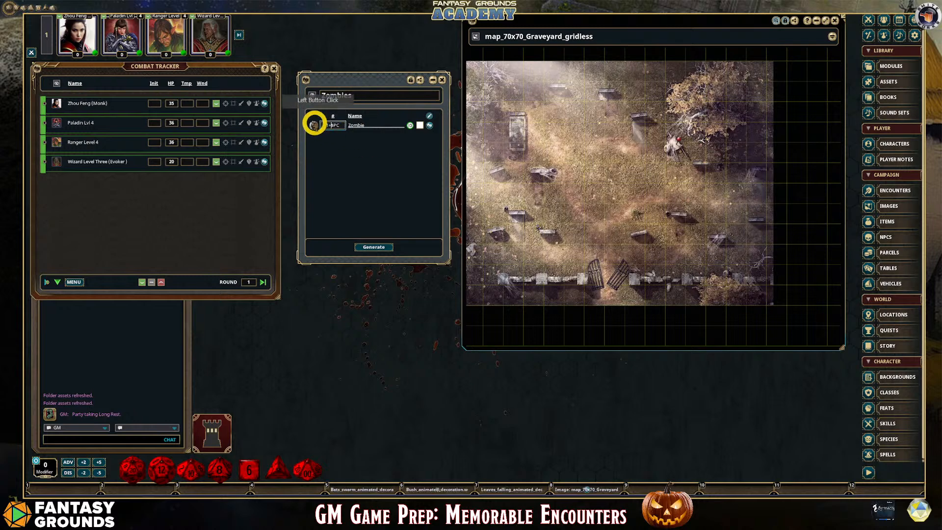
Pin the Zombies random encounter on the graveyard map beside the gravestone near the large tree, and close its window
left_click(556, 234)
mouse_move(556, 235)
left_mouse_down()
mouse_move(548, 271)
mouse_move(645, 167)
mouse_move(683, 172)
mouse_move(676, 139)
left_mouse_up()
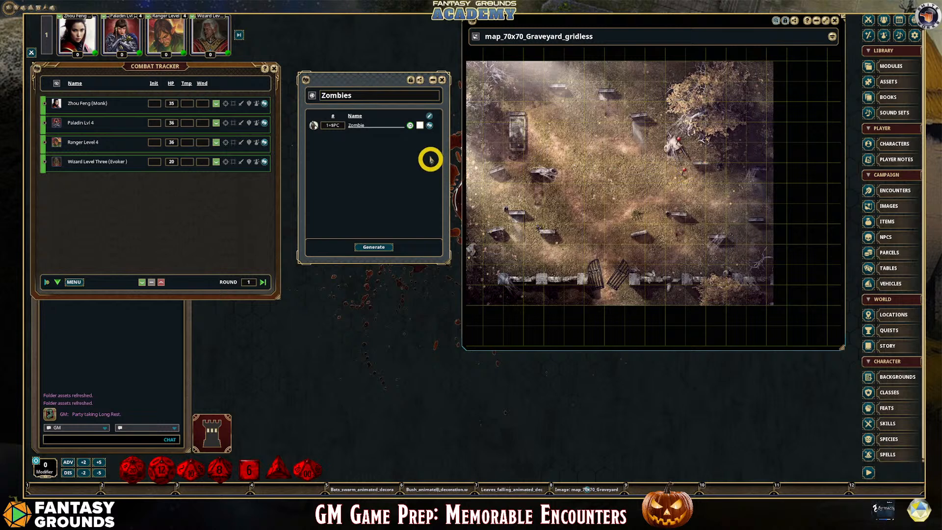
left_click(443, 79)
scroll(680, 174, "up", 6)
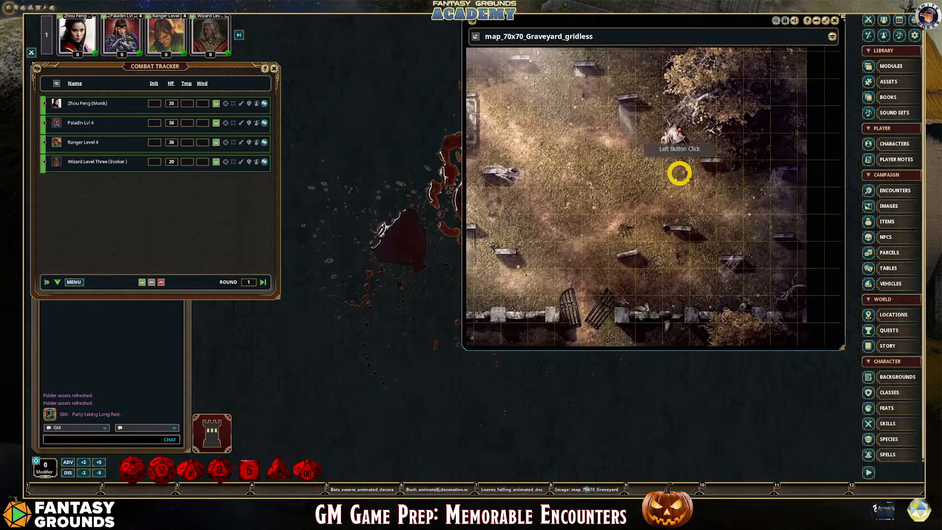
scroll(720, 179, "up", 1)
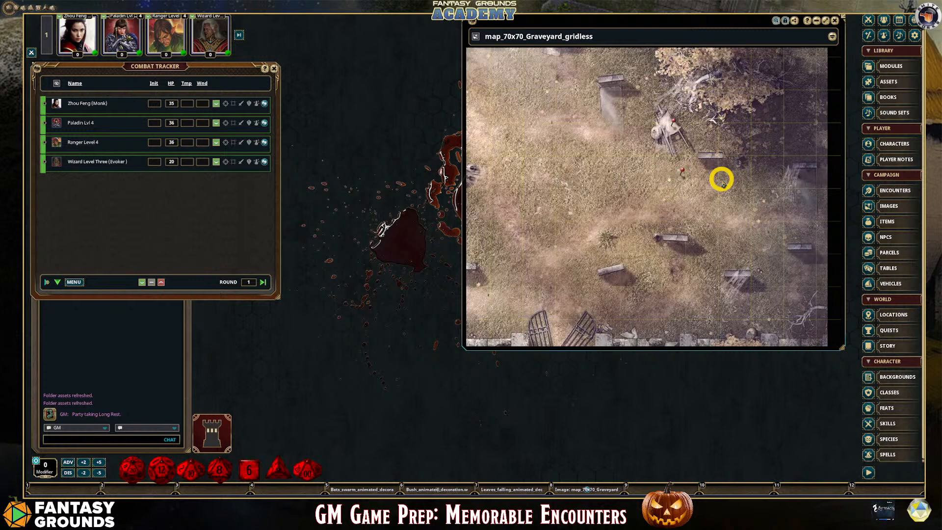
Open the Graveyard location, close the locations list, and place the location between the Combat Tracker and the map
left_click(898, 314)
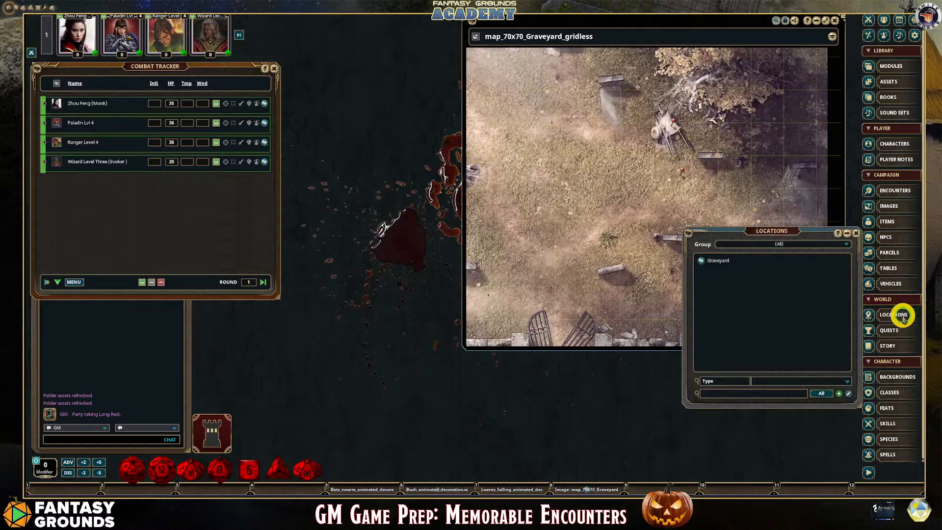
left_click_drag(769, 235, 374, 154)
left_click(306, 178)
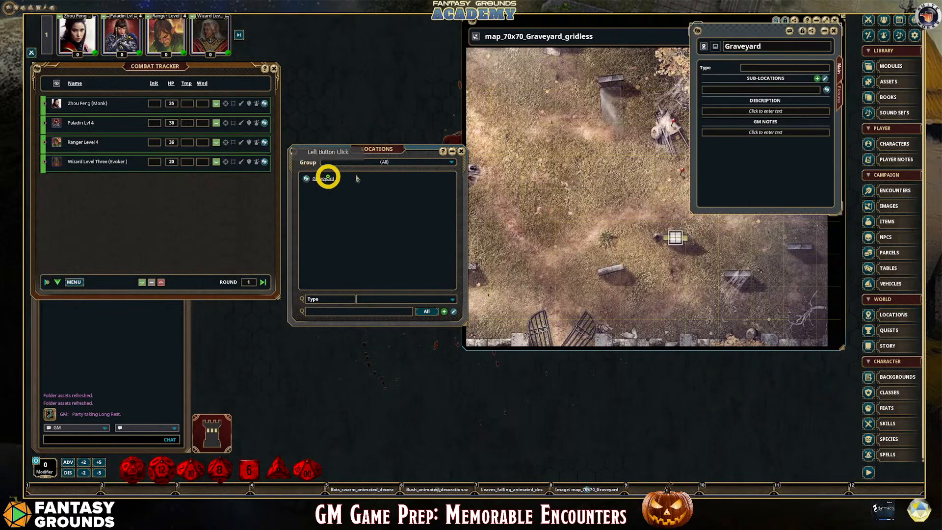
left_click(461, 151)
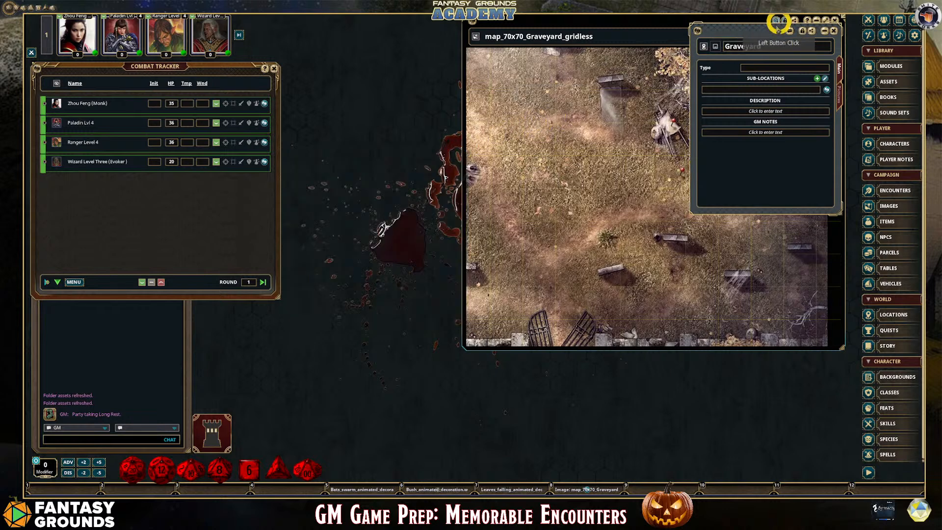
left_click_drag(772, 31, 368, 45)
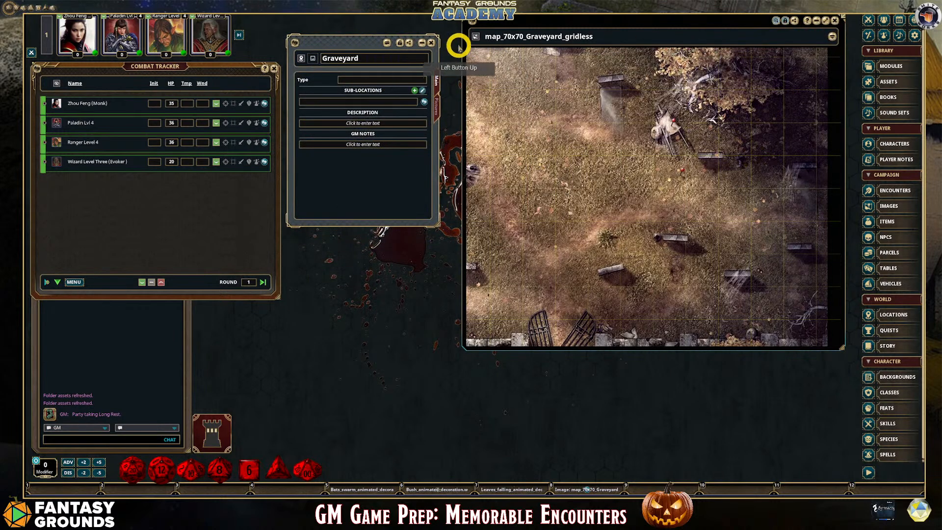
Link the map_70x70_Graveyard_gridless image in the Graveyard location's description and add a normal text line below it
mouse_move(472, 22)
left_mouse_down()
mouse_move(361, 96)
mouse_move(460, 80)
mouse_move(474, 37)
left_mouse_up()
left_click_drag(379, 139, 416, 128)
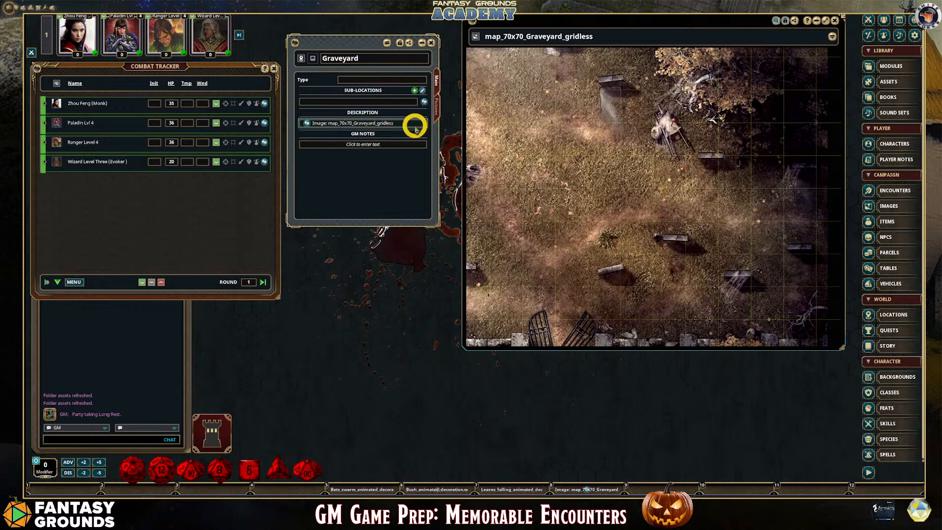
left_click(418, 126)
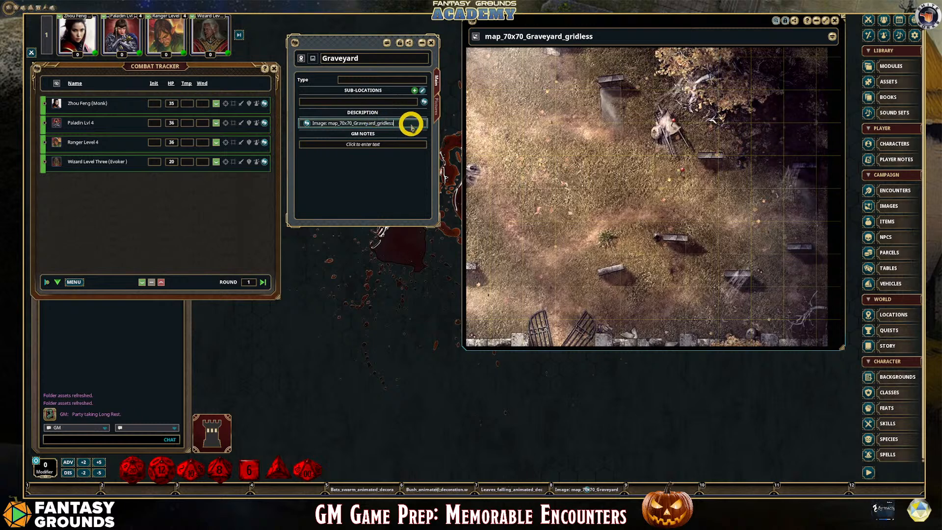
key("Return")
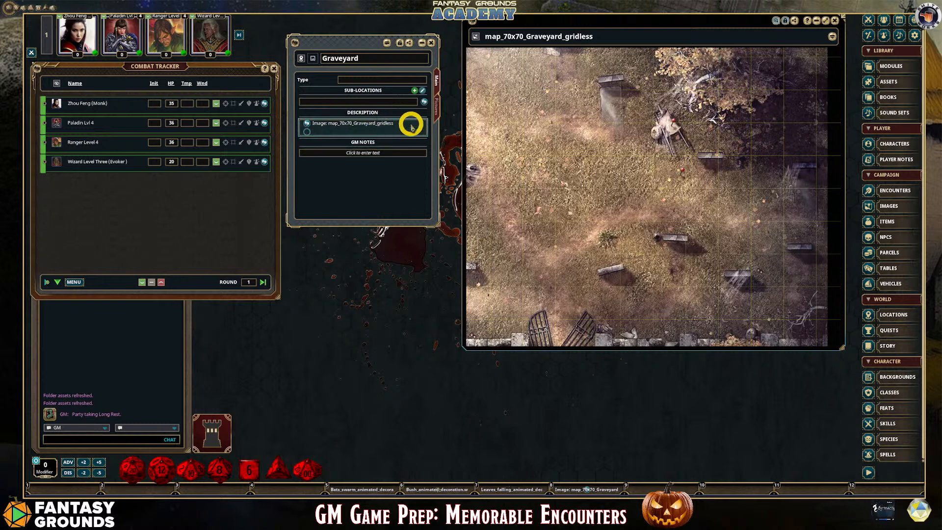
key("shift")
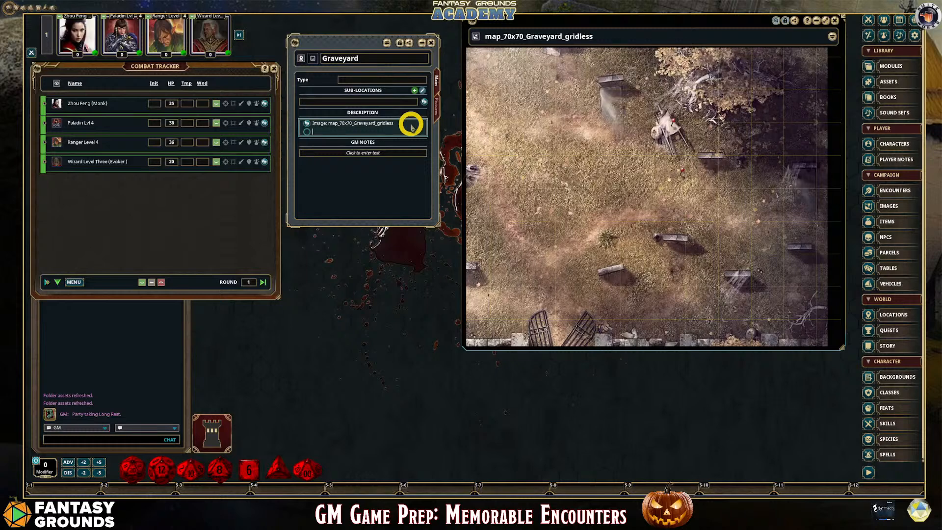
type("I")
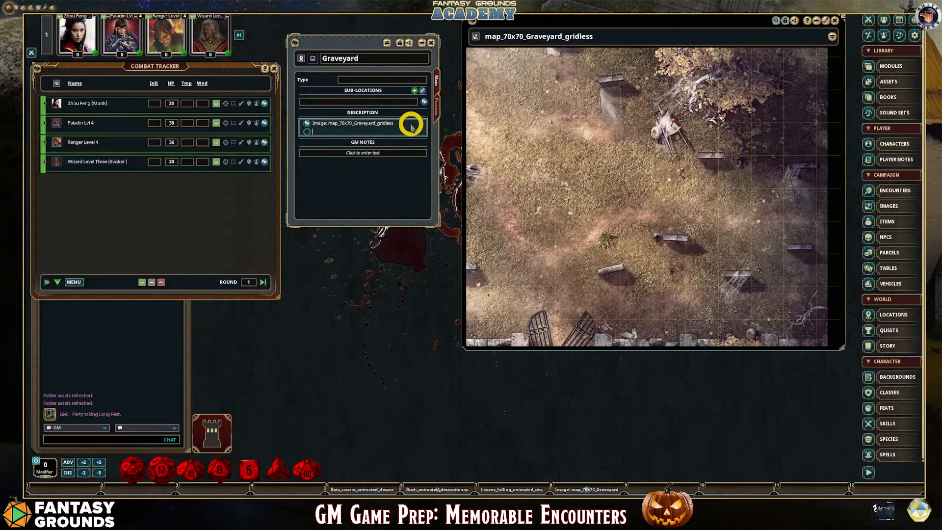
key("ctrl")
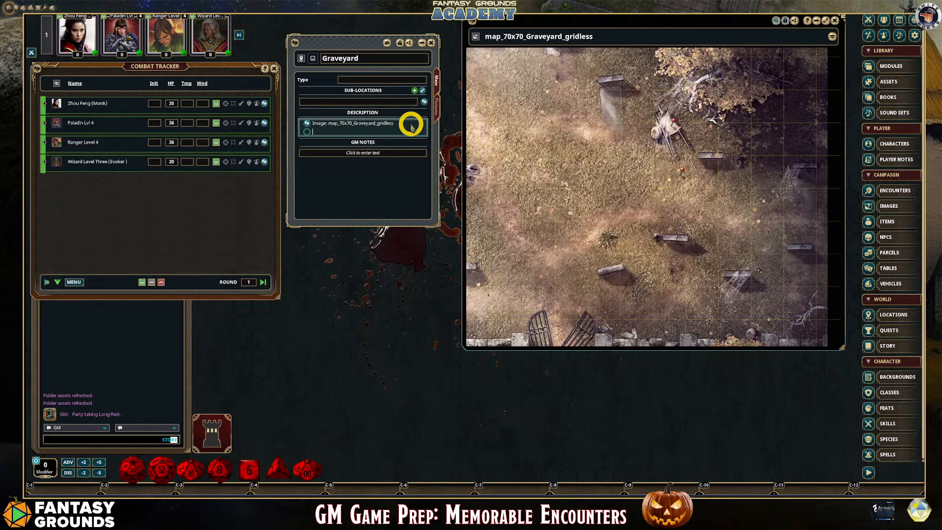
key("ctrl+1")
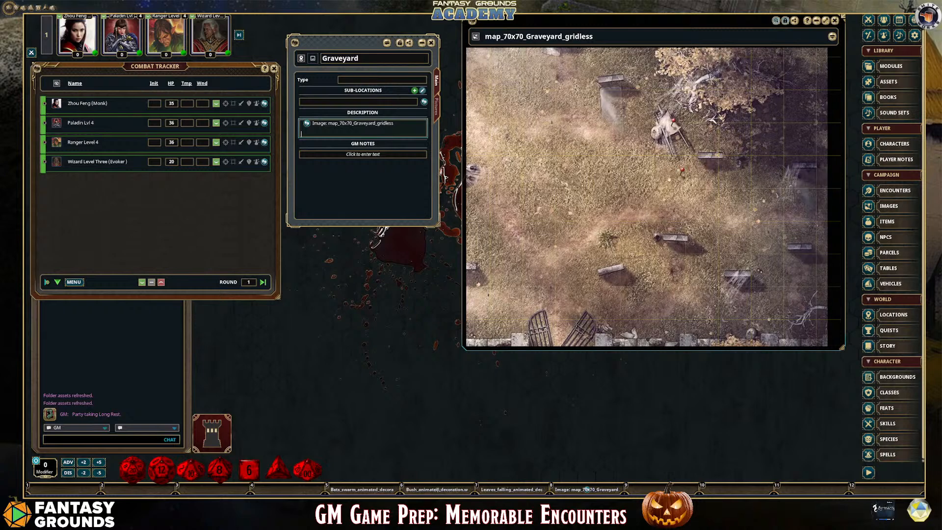
Switch to ChatGPT and copy the zombie graveyard encounter text, from "As the adventurers tread softly" through the optional mechanics
left_click_drag(25, 74, 320, 85)
left_click(613, 90)
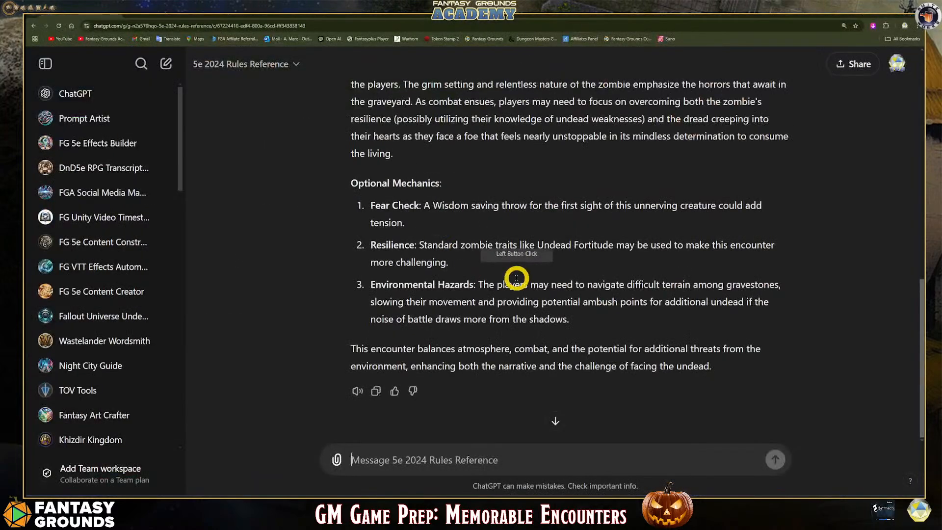
scroll(456, 274, "up", 4)
scroll(517, 278, "up", 2)
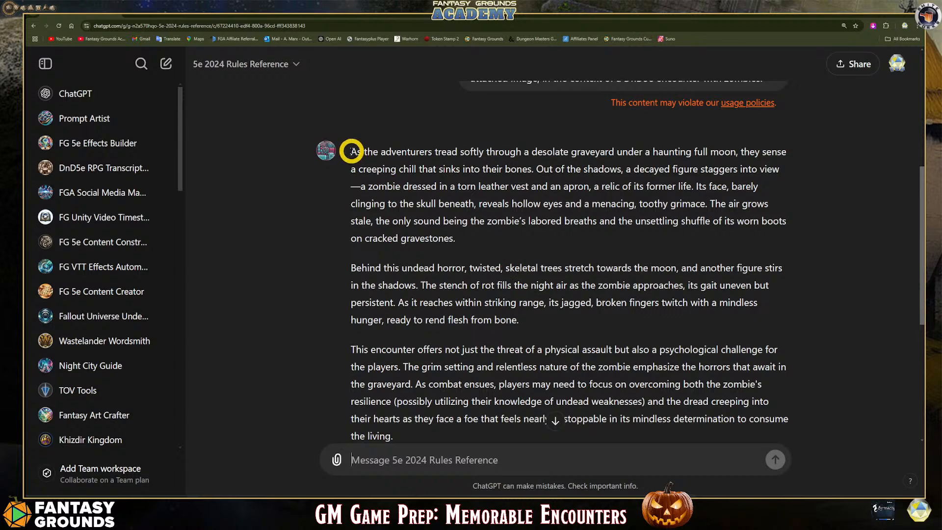
left_click_drag(356, 151, 665, 314)
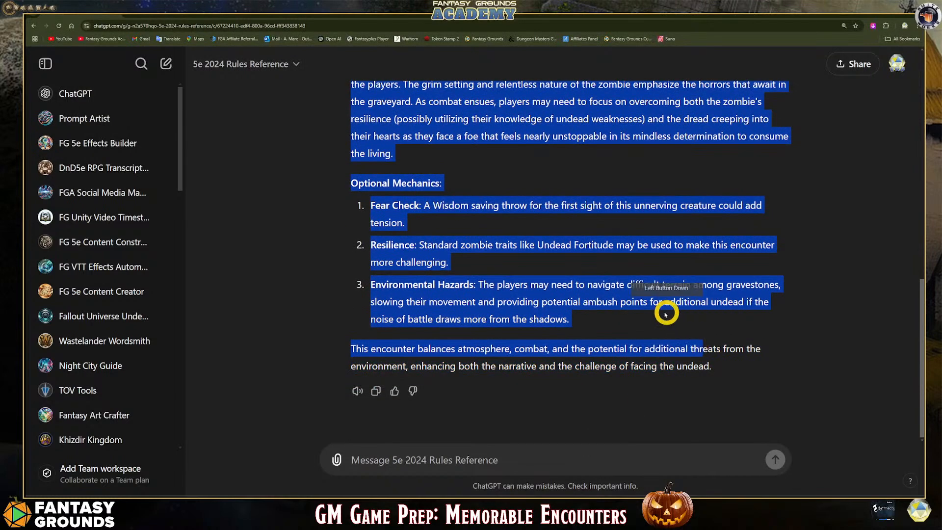
right_click(656, 344)
left_click(658, 355)
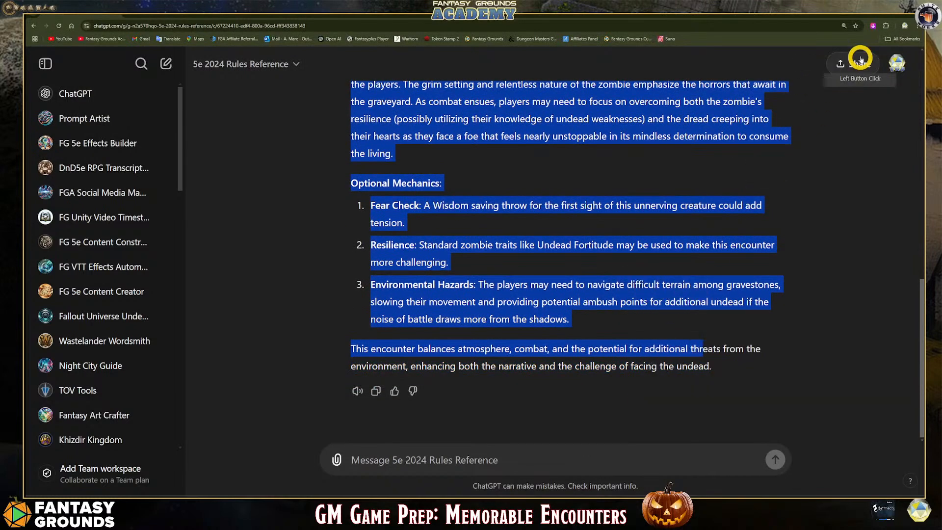
Return to Fantasy Grounds and paste the copied encounter text into the Graveyard location's GM notes
left_click(883, 12)
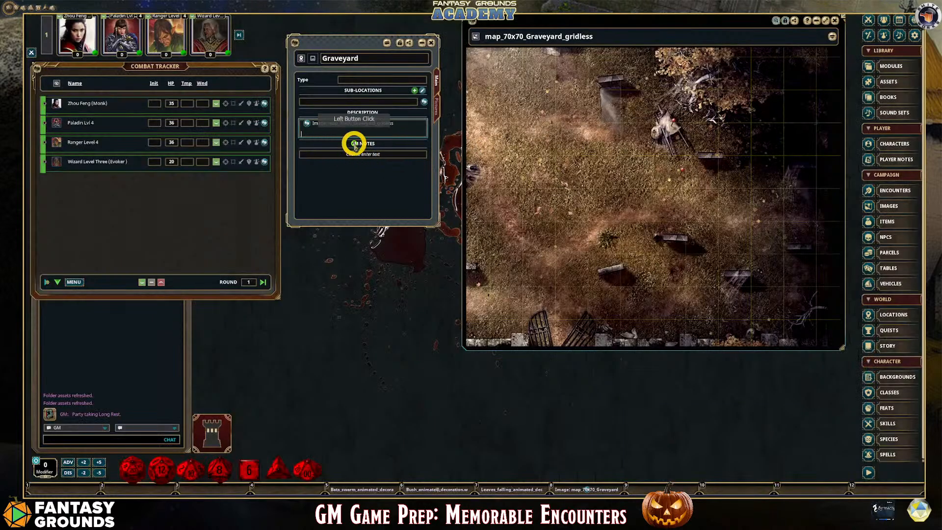
left_click(378, 154)
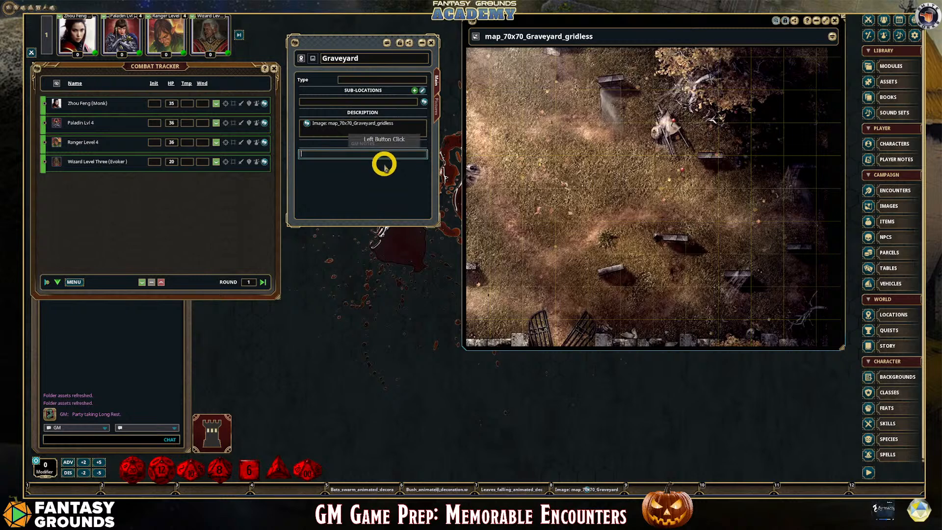
type("As the adventurers tread softly through a desolate graveyard under a haunting full moon, they sense a creeping chill that sinks into their bones. Out of the shadows, a decayed figure staggers into view—a zombie dressed in a torn leather vest and an apron, a relic of its former life. Its face, barely clinging to the skull beneath, reveals hollow eyes and a menacing, toothy grimace. The air grows stale, the only sound being the zombie's ragged breaths and the unsettling shuffle of its worn boots on cracked gravestones.")
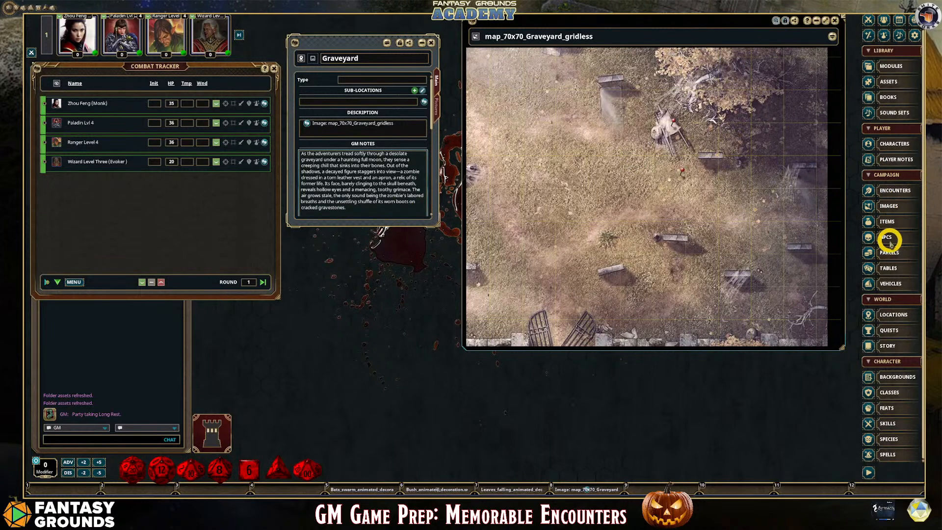
Pin the Art_Zombie_Graveyard image on the graveyard map beside the gravestone above the gate, and close the images list
left_click(890, 207)
left_click_drag(549, 38, 280, 39)
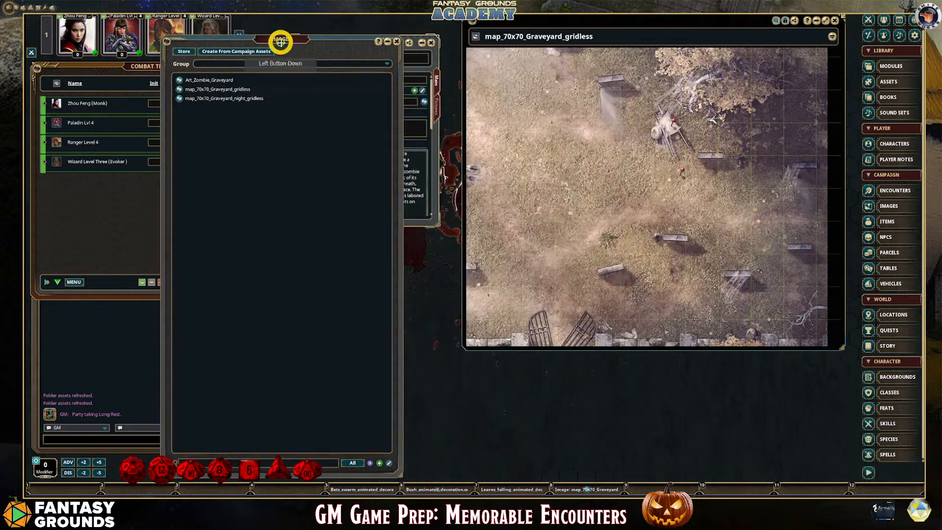
left_click_drag(178, 80, 647, 270)
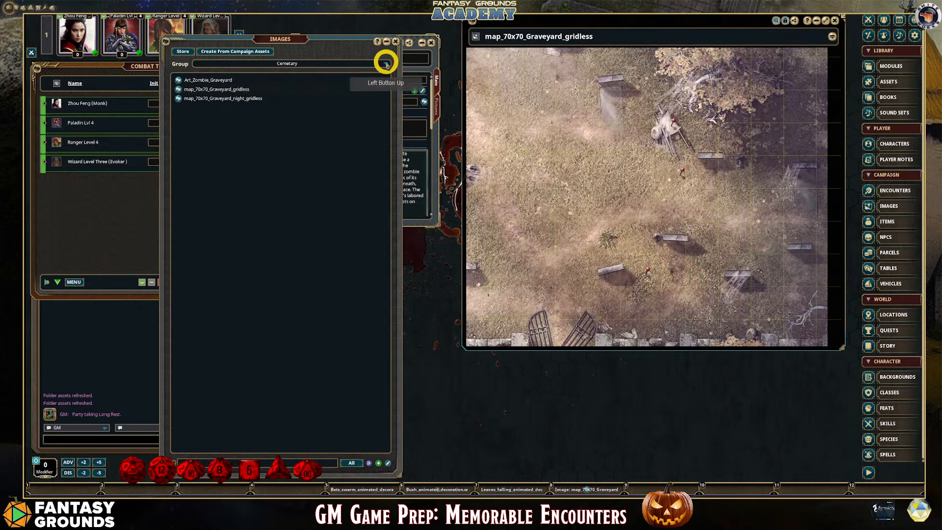
left_click(397, 42)
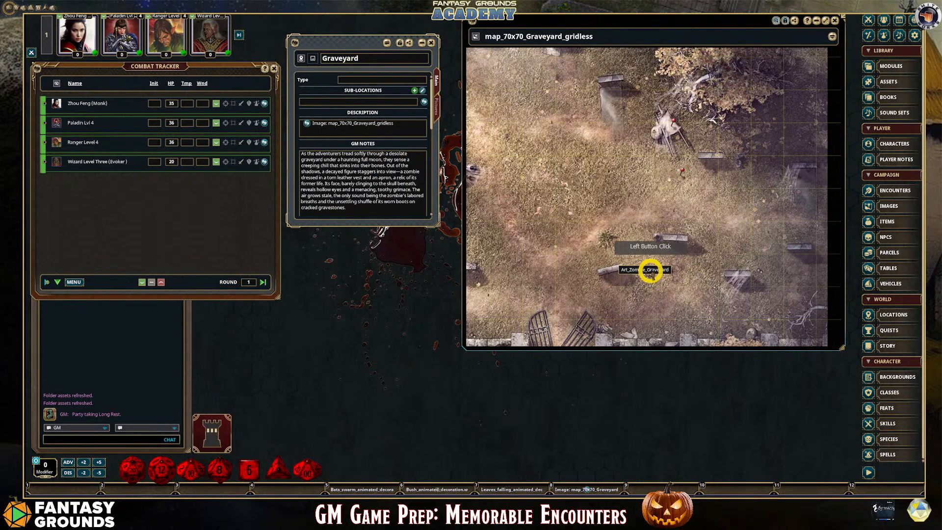
Share the Art_Zombie_Graveyard image with the players from its pin on the graveyard map, and close the image
left_click(650, 270)
right_click(341, 145)
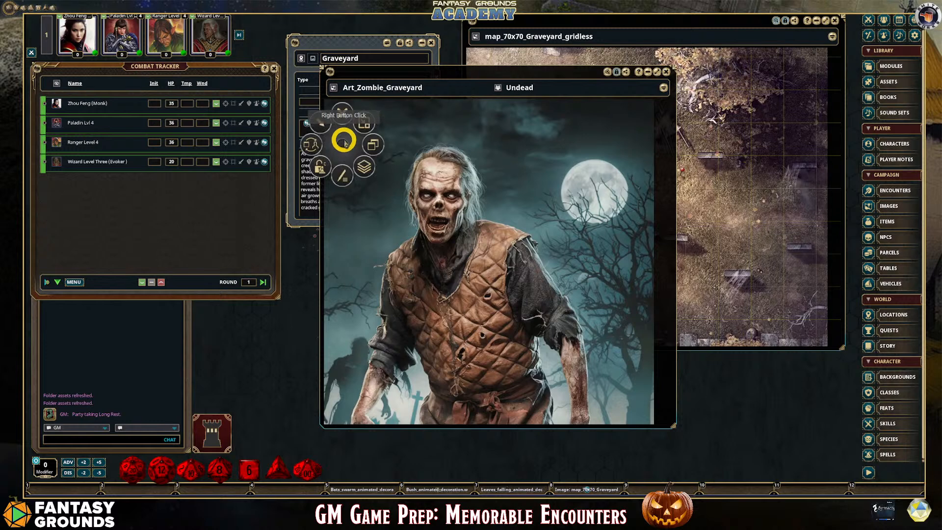
left_click(314, 145)
left_click(287, 147)
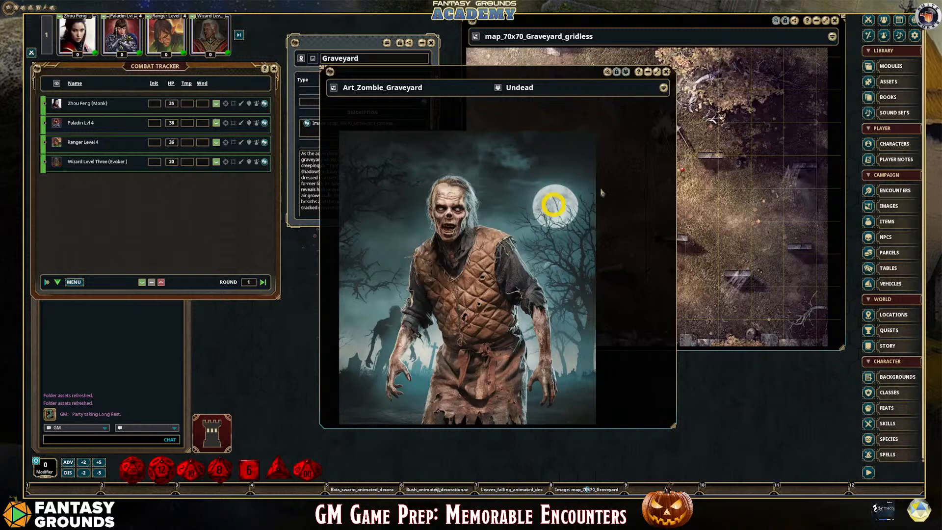
left_click(668, 75)
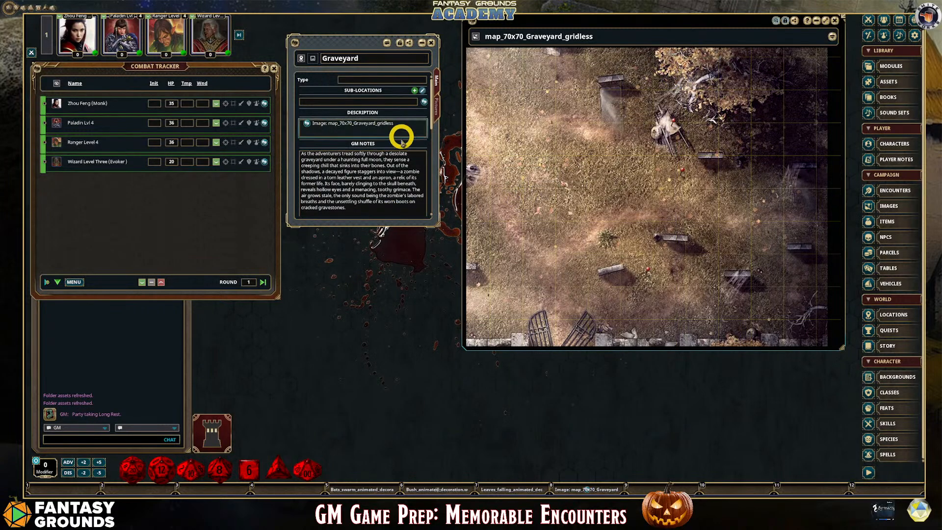
Switch to ChatGPT, look over the zombie graveyard encounter text, and get the message field ready for a new prompt
left_click(330, 136)
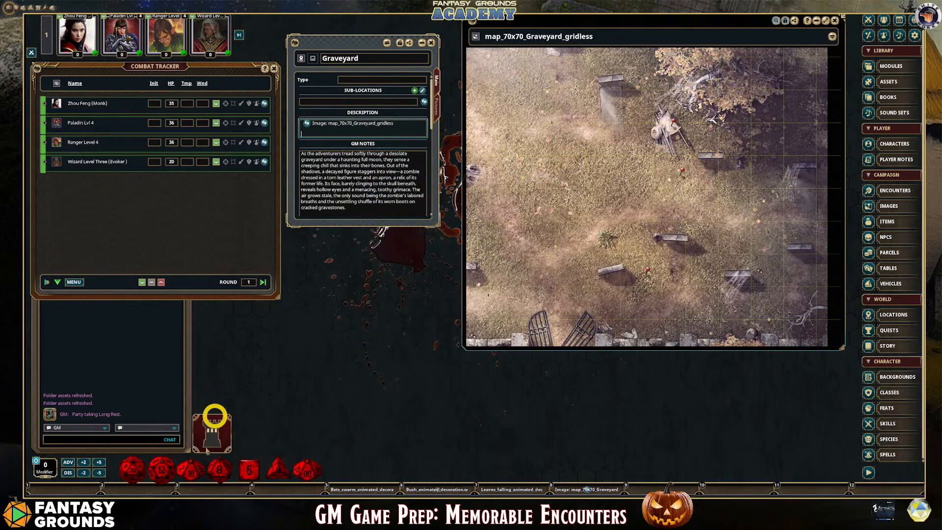
mouse_move(196, 507)
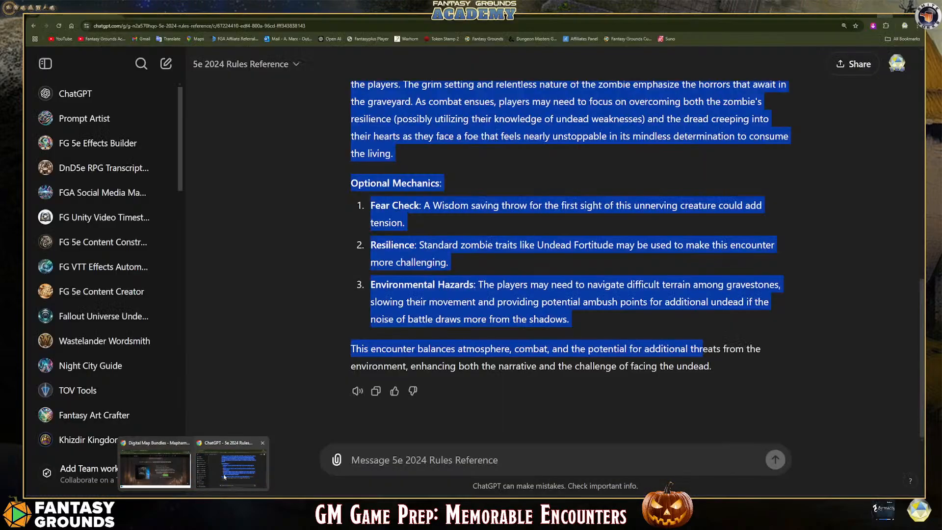
left_click(231, 469)
scroll(435, 320, "up", 5)
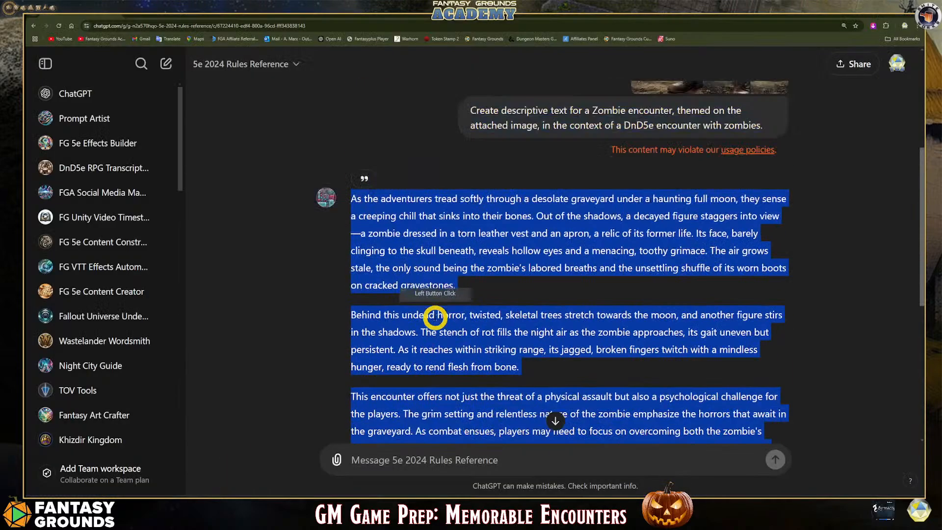
scroll(431, 316, "down", 8)
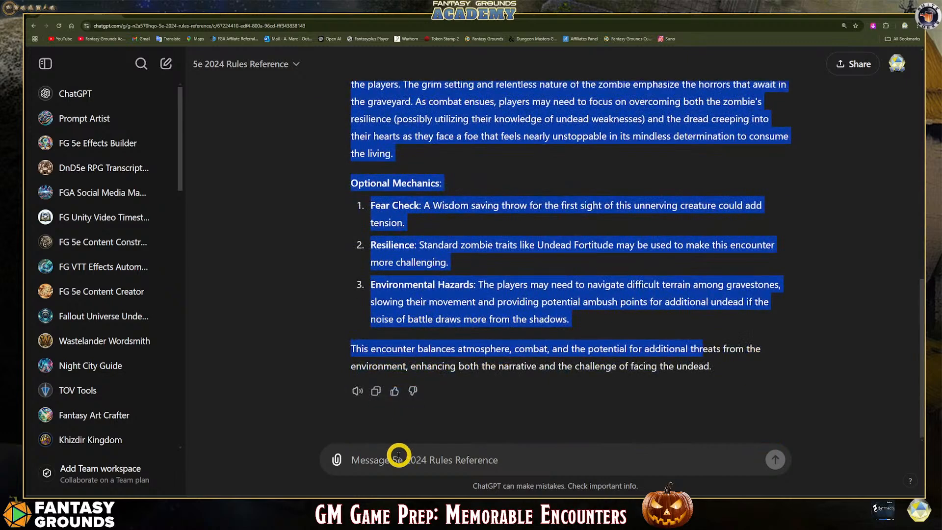
left_click(398, 455)
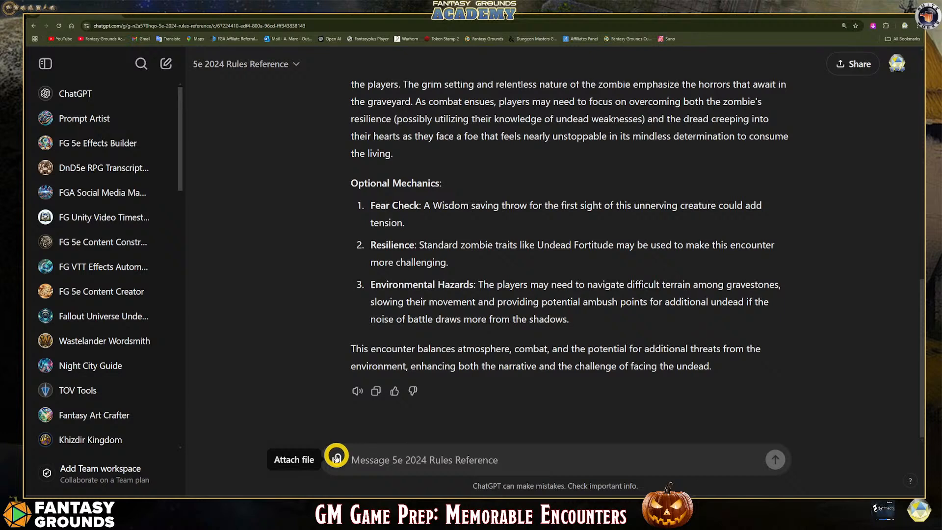
Switch to File Explorer and open the Downloads folder on New Volume (D:)
mouse_move(193, 494)
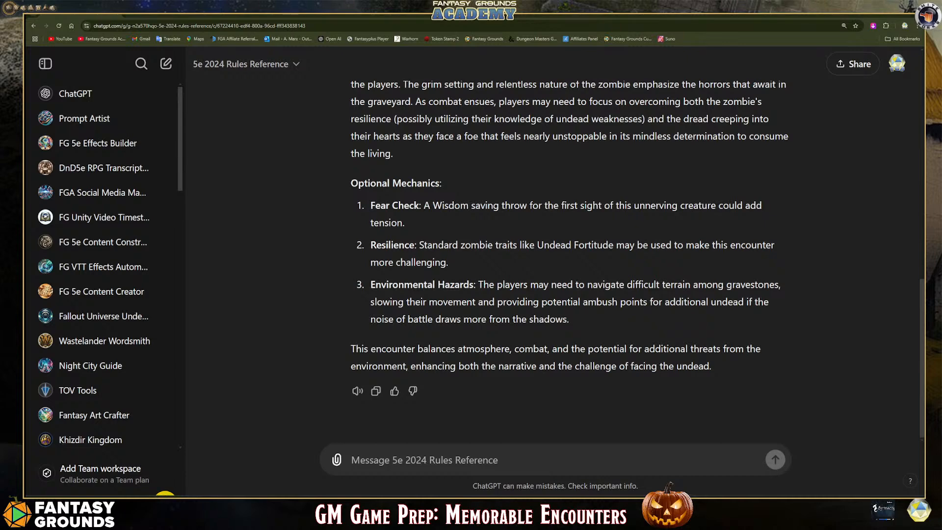
left_click(165, 495)
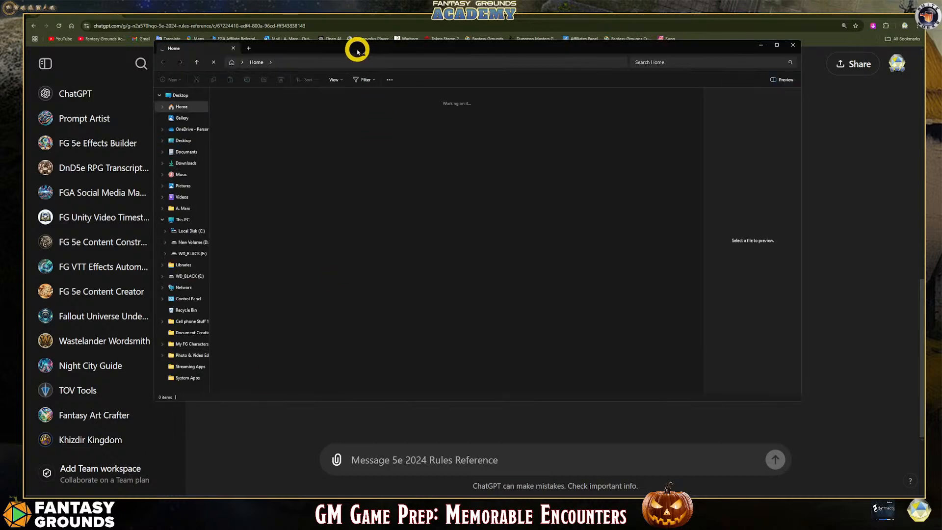
left_click_drag(355, 48, 628, 89)
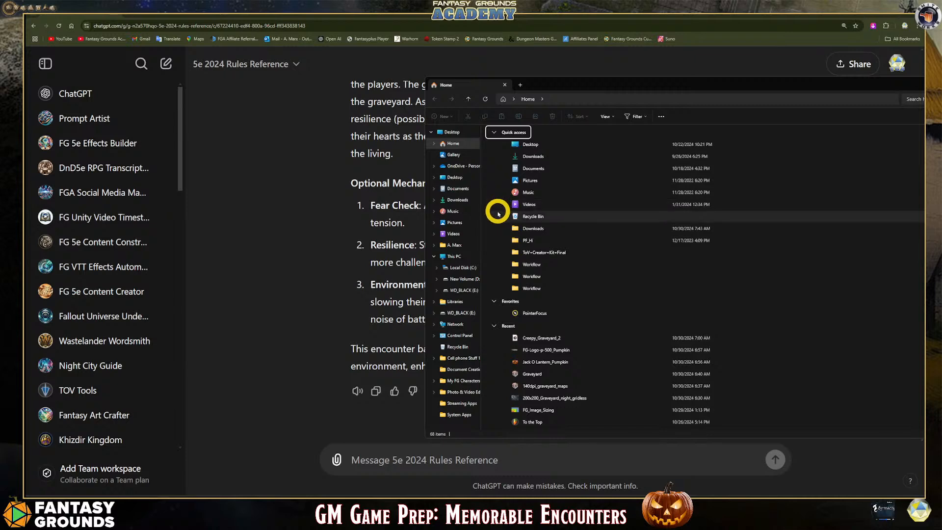
left_click(459, 200)
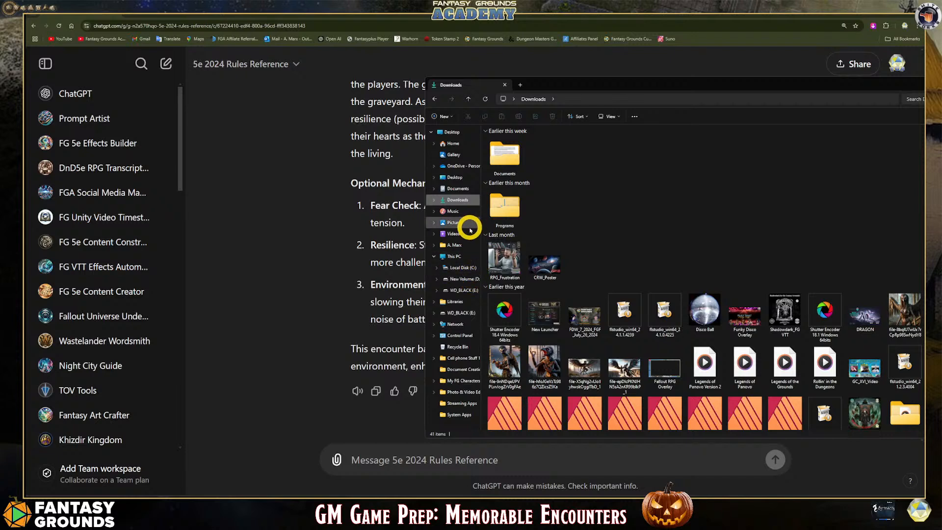
left_click(467, 279)
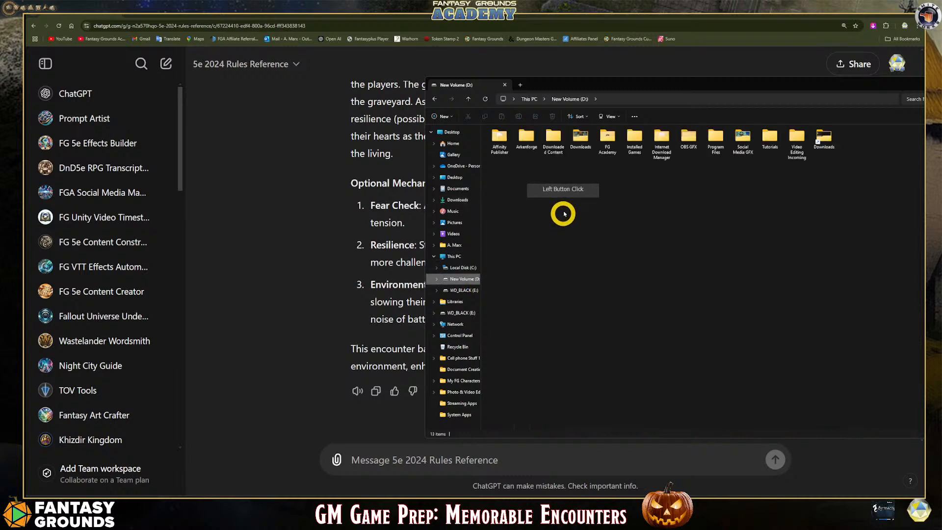
left_click(572, 141)
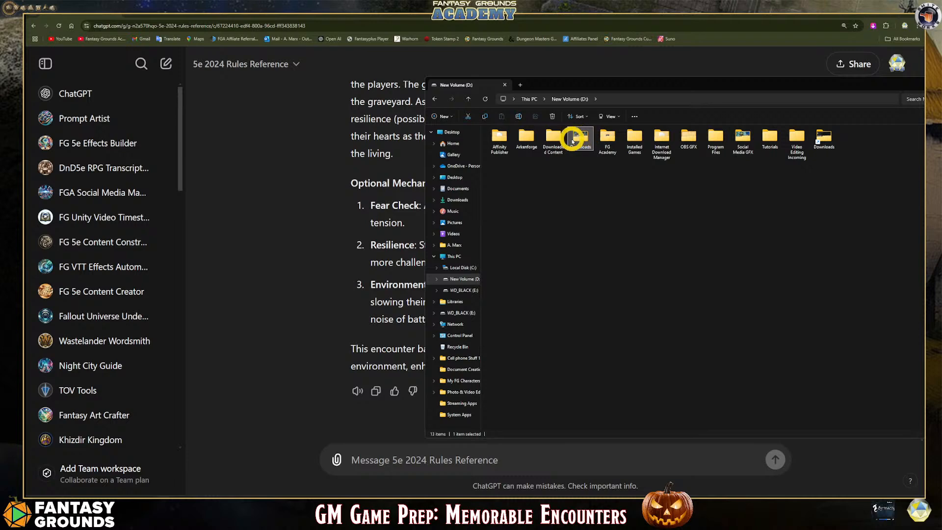
double_click(579, 142)
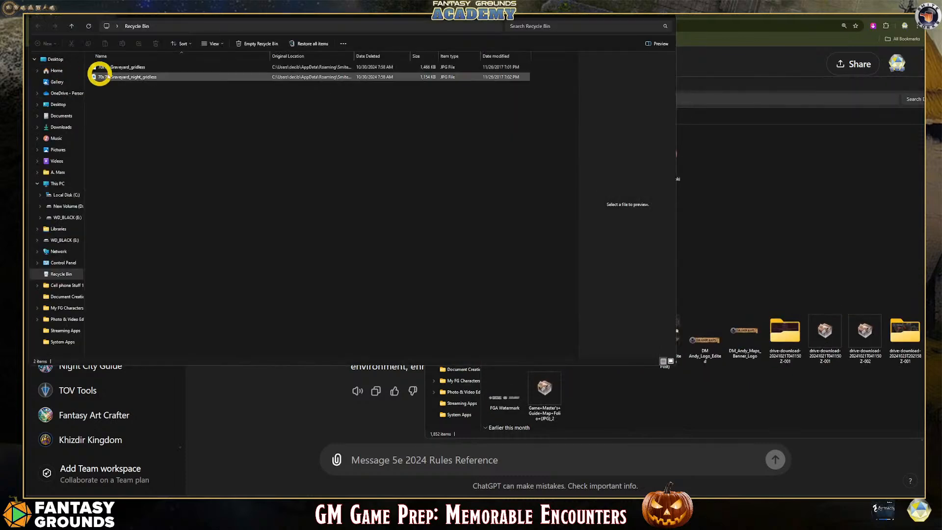
Restore the 70x70_Graveyard_gridless image from the Recycle Bin and close the bin's window
left_click(131, 77)
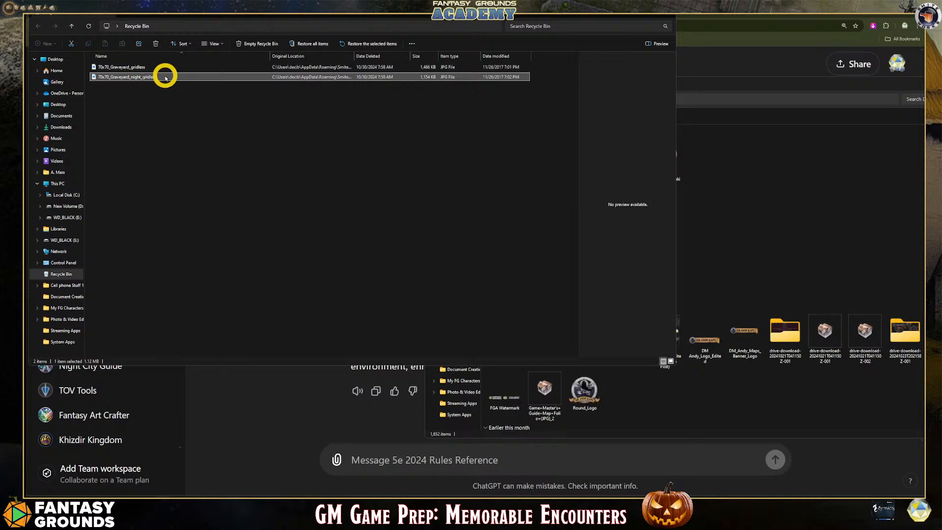
left_click(139, 69)
right_click(138, 69)
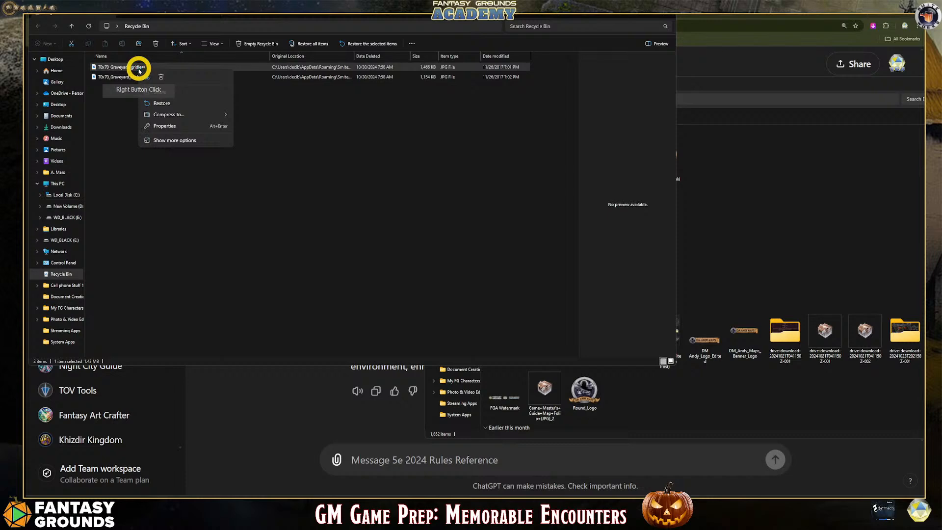
left_click(163, 100)
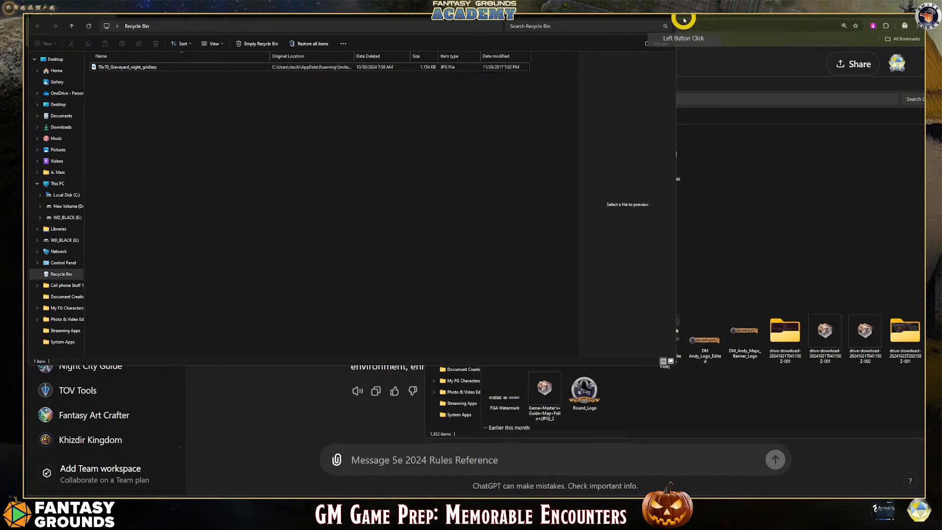
left_click(667, 18)
left_click(676, 171)
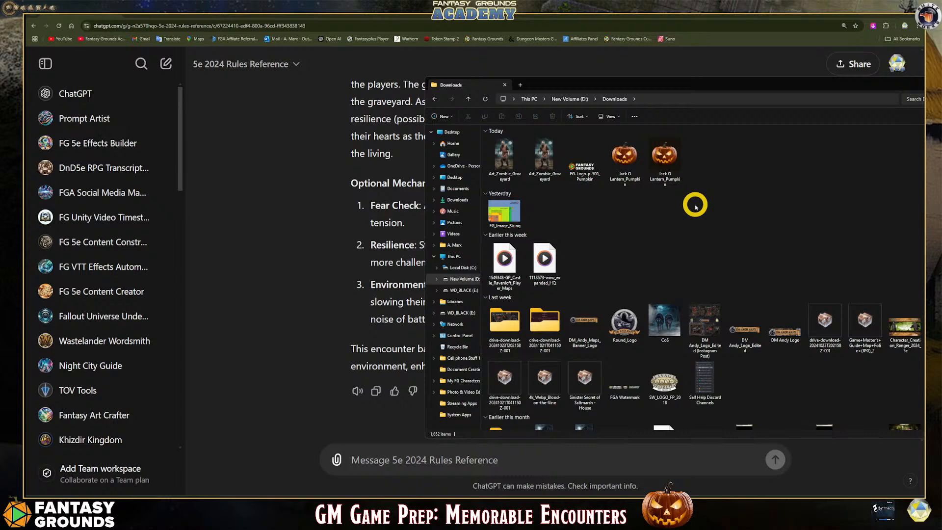
Move the 70x70_Graveyard_night_gridless image out of the Recycle Bin onto the desktop and close the bin's window
mouse_move(644, 88)
left_mouse_down()
mouse_move(383, 87)
mouse_move(539, 80)
mouse_move(572, 93)
mouse_move(647, 74)
left_mouse_up()
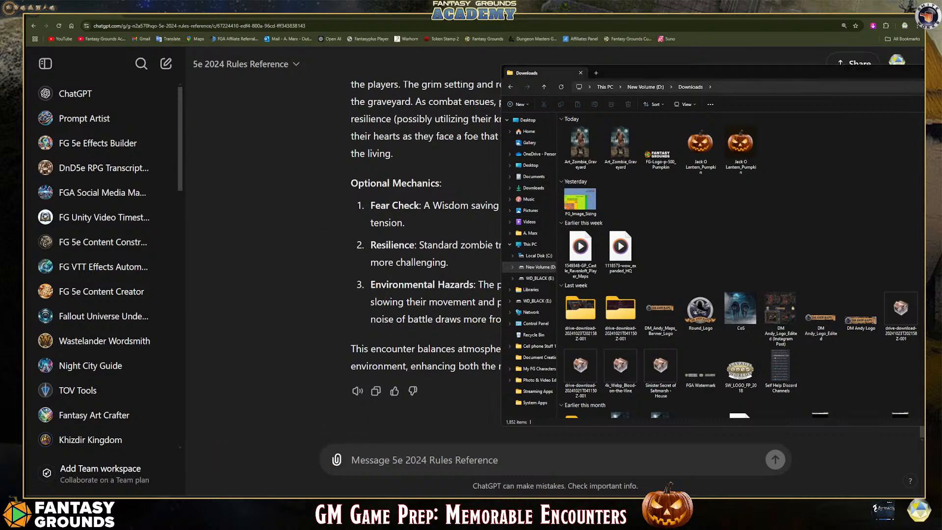
double_click(25, 37)
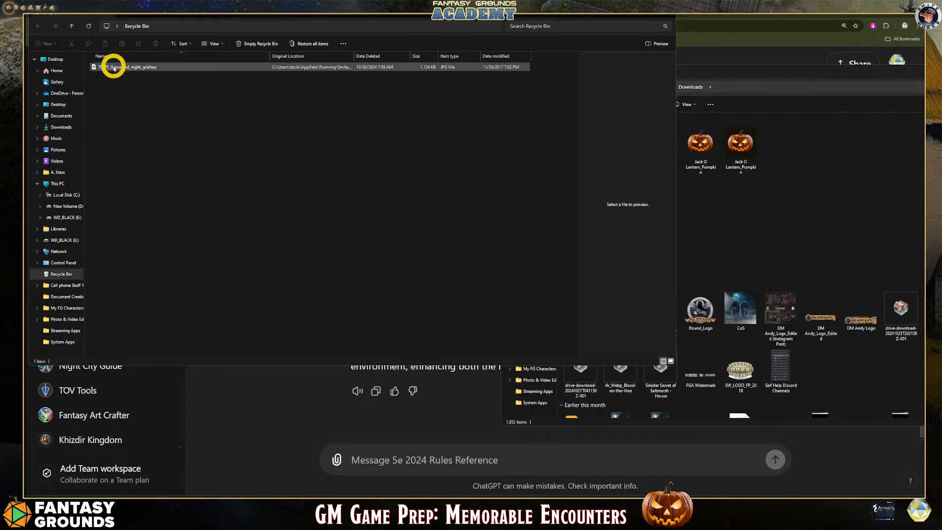
left_click_drag(114, 68, 26, 81)
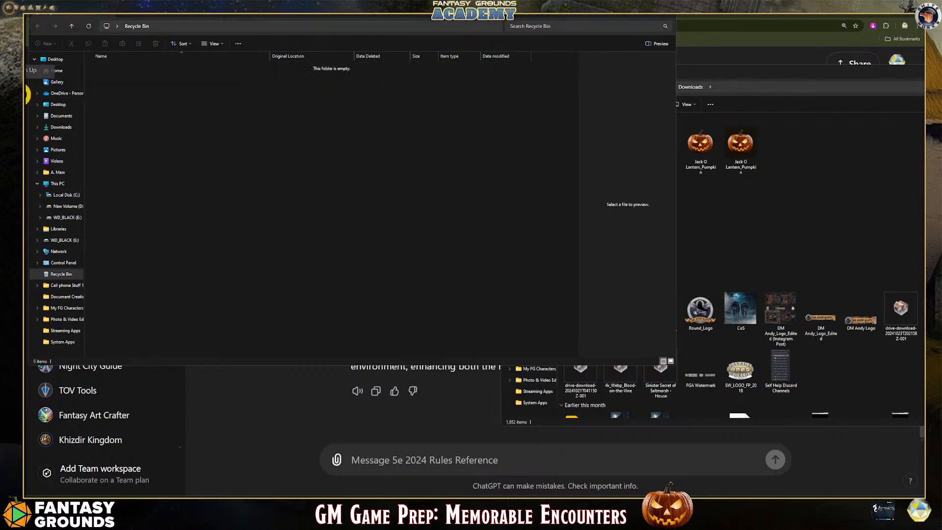
left_click(664, 17)
left_click(670, 65)
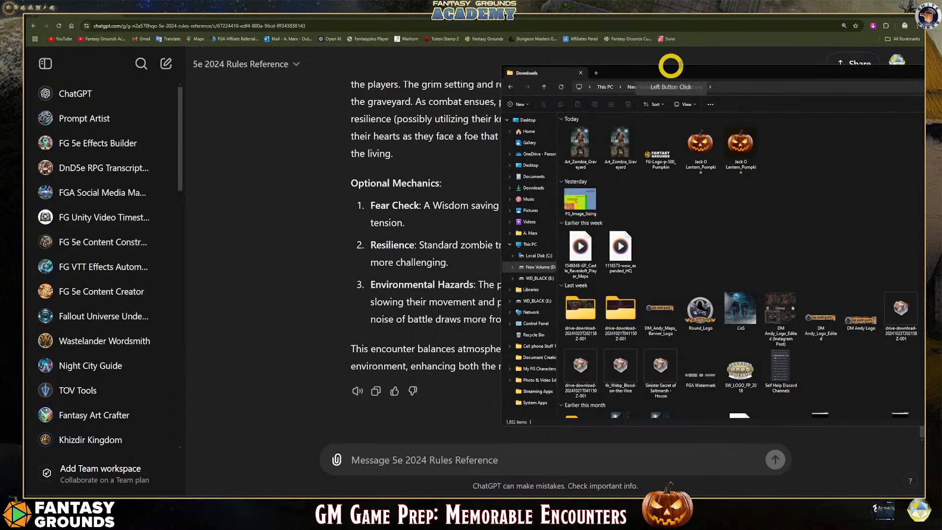
Attach the 70x70_Graveyard_night_gridless image from the Desktop folder to the new ChatGPT message
left_click_drag(725, 74, 465, 89)
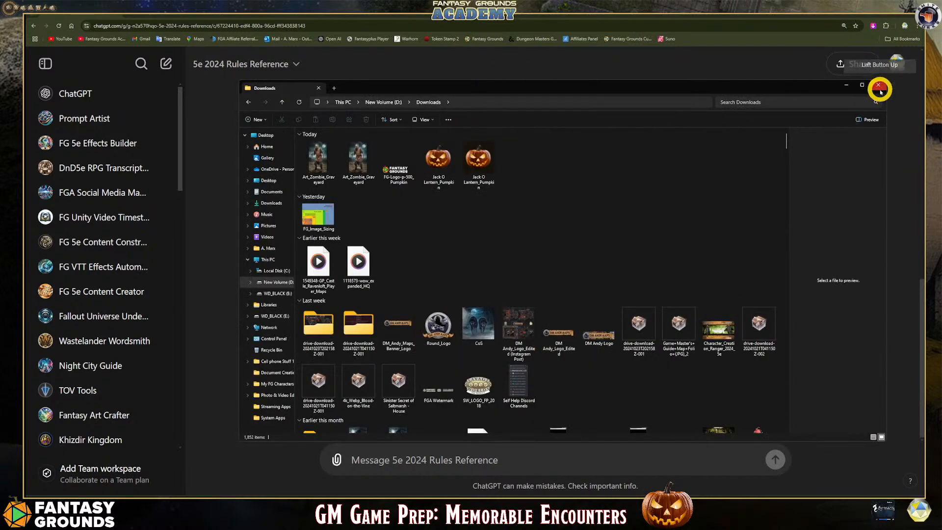
left_click(264, 141)
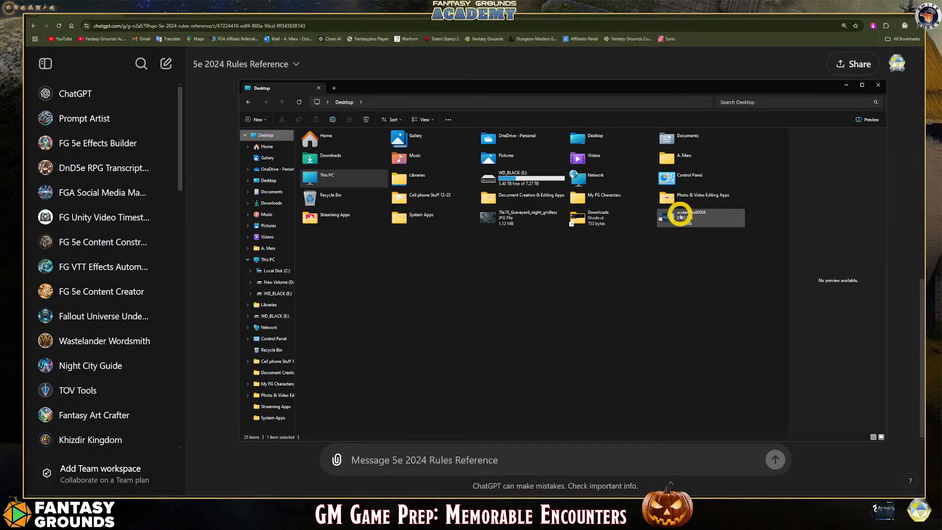
left_click_drag(516, 217, 501, 444)
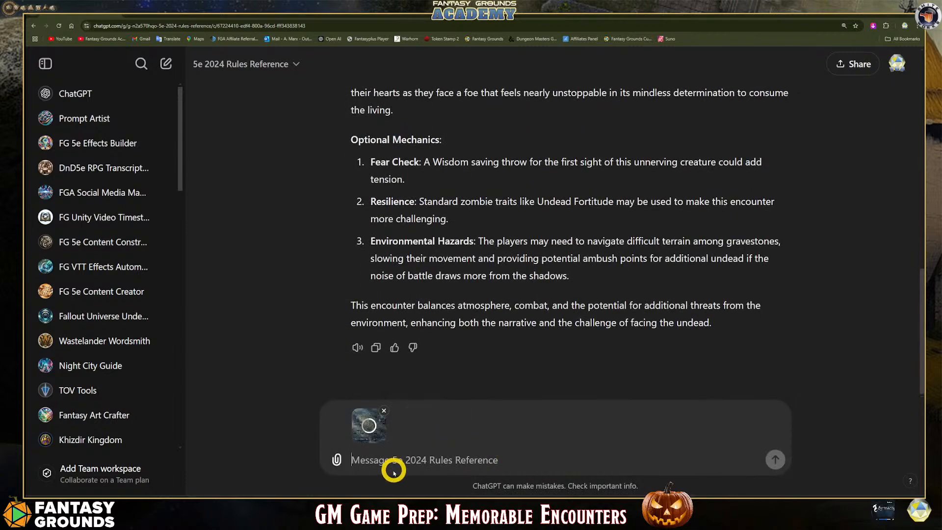
Send the prompt "Based on the attached image create a descriptive text for the encounter above, using the image as context."
left_click(392, 453)
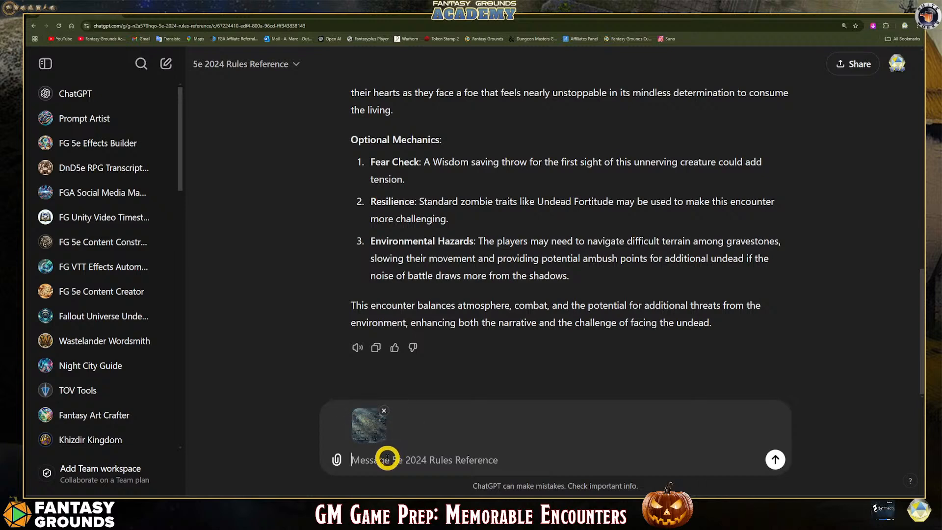
left_click(387, 458)
type("Bas")
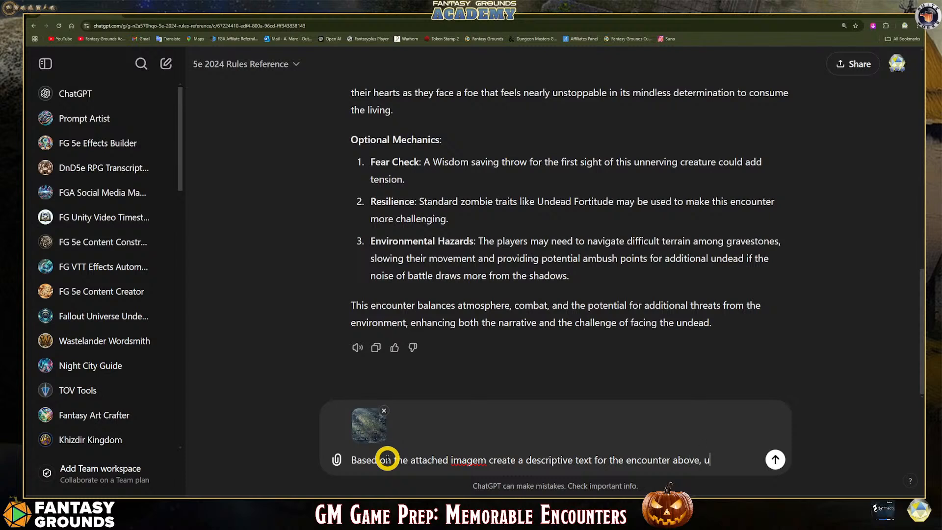
type("ntext.")
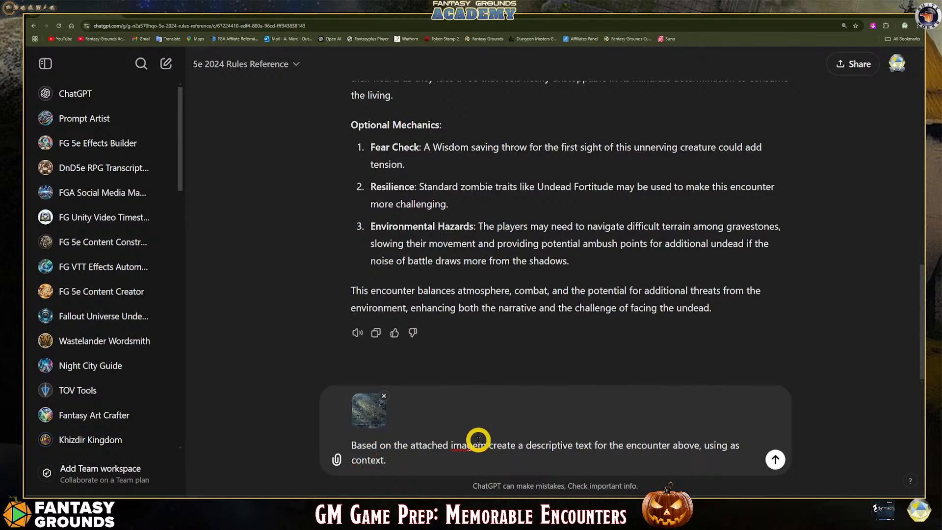
left_click(512, 459)
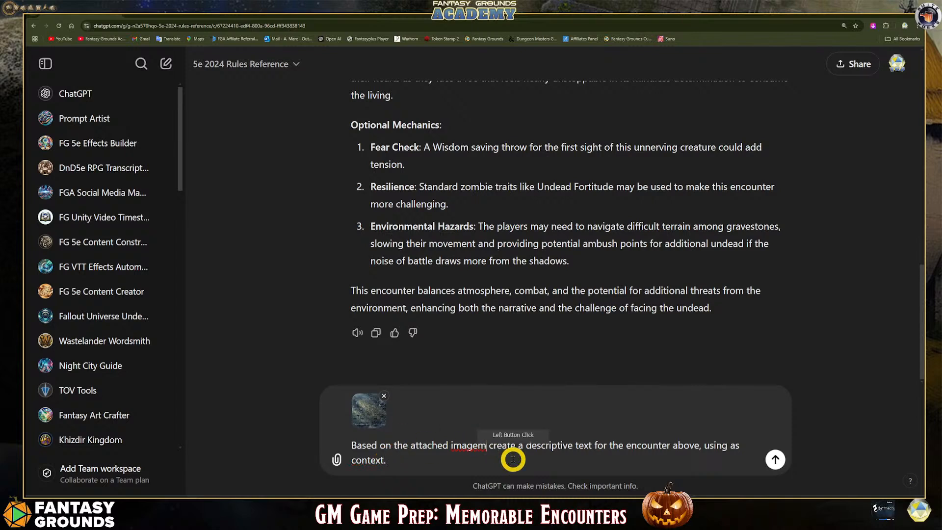
key("BackSpace")
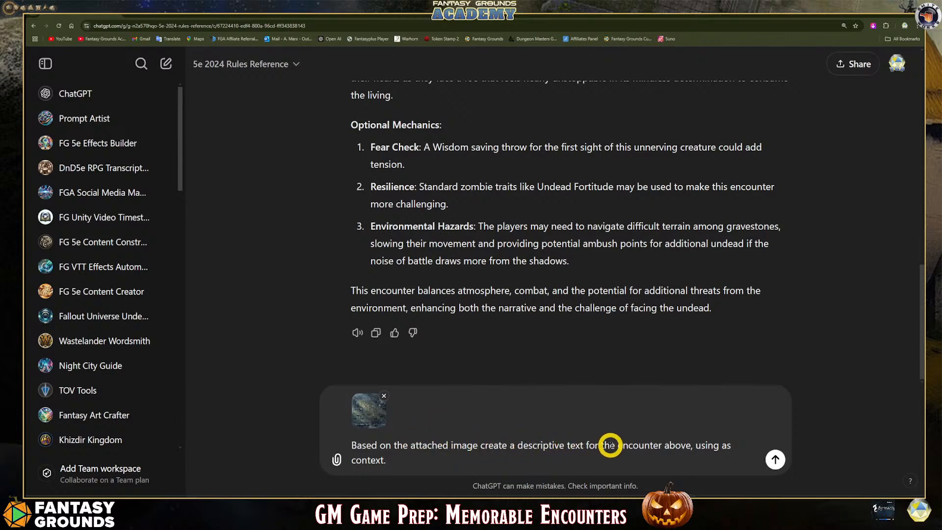
left_click(731, 447)
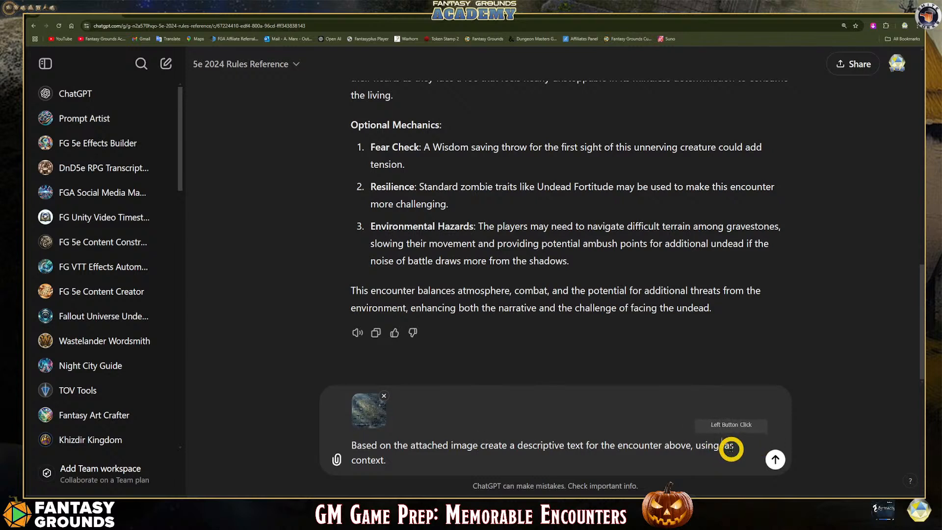
type("the image")
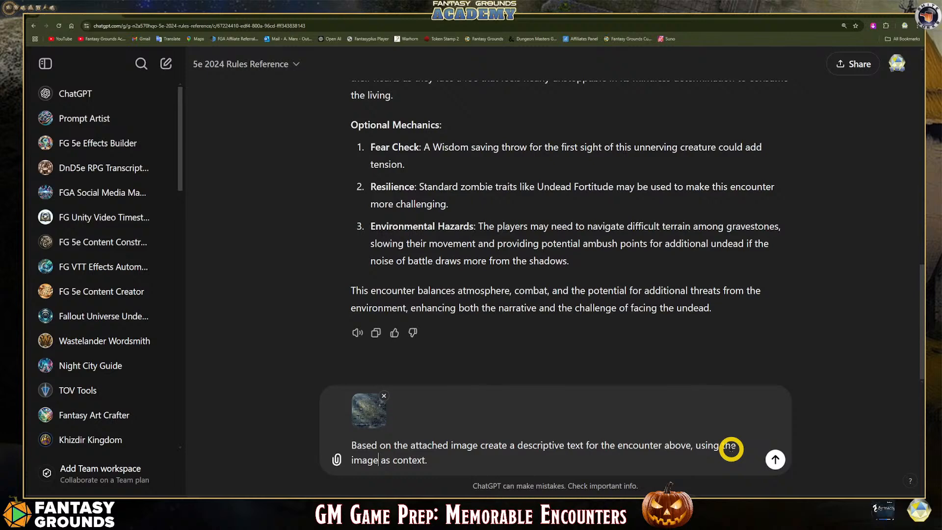
left_click(775, 458)
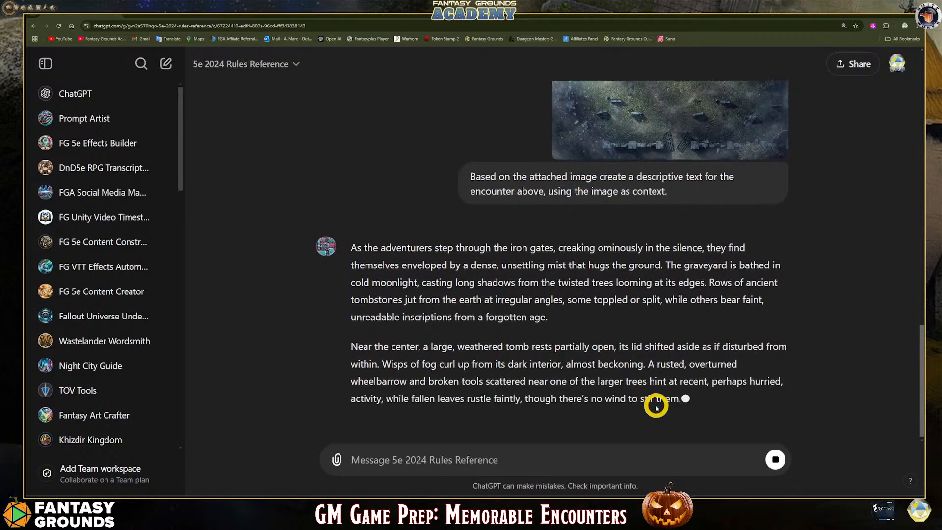
scroll(637, 373, "up", 5)
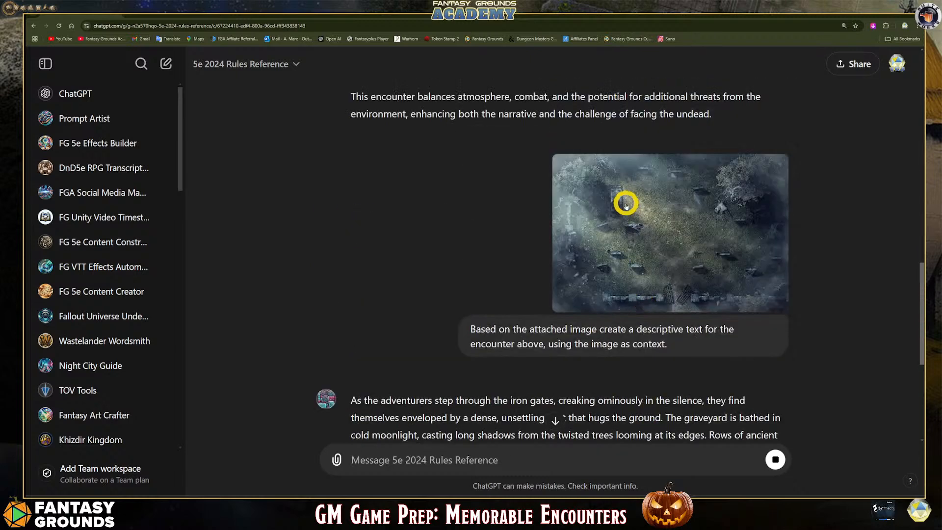
Review the generated graveyard scene description in the ChatGPT reply and copy it
scroll(625, 205, "down", 6)
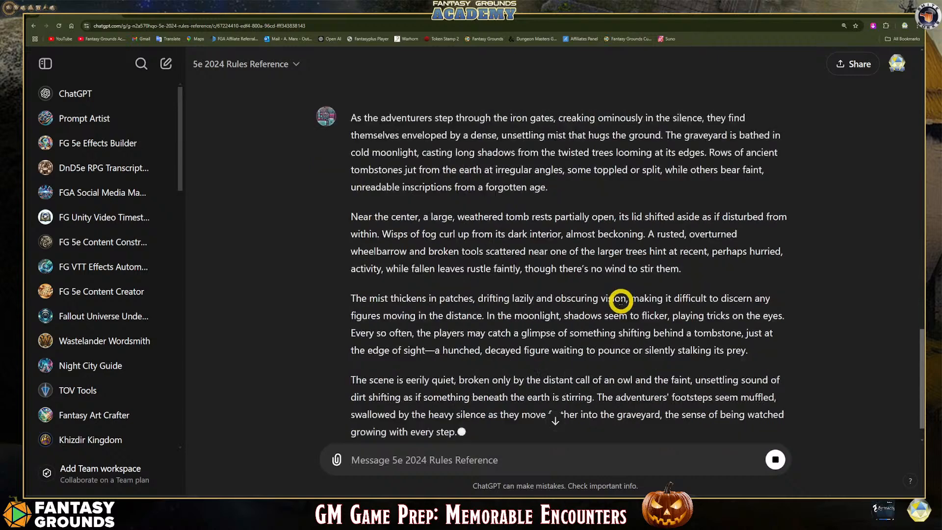
scroll(530, 378, "down", 2)
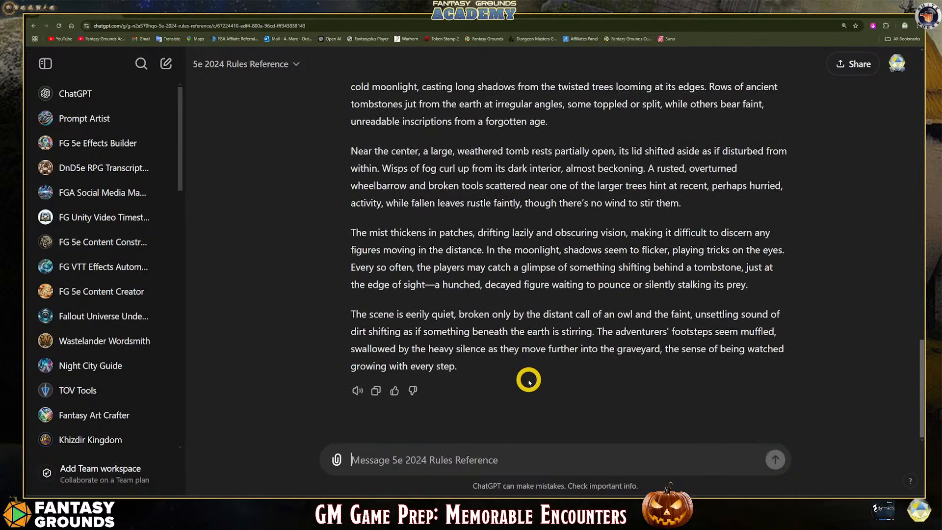
scroll(479, 339, "up", 1)
scroll(490, 343, "down", 1)
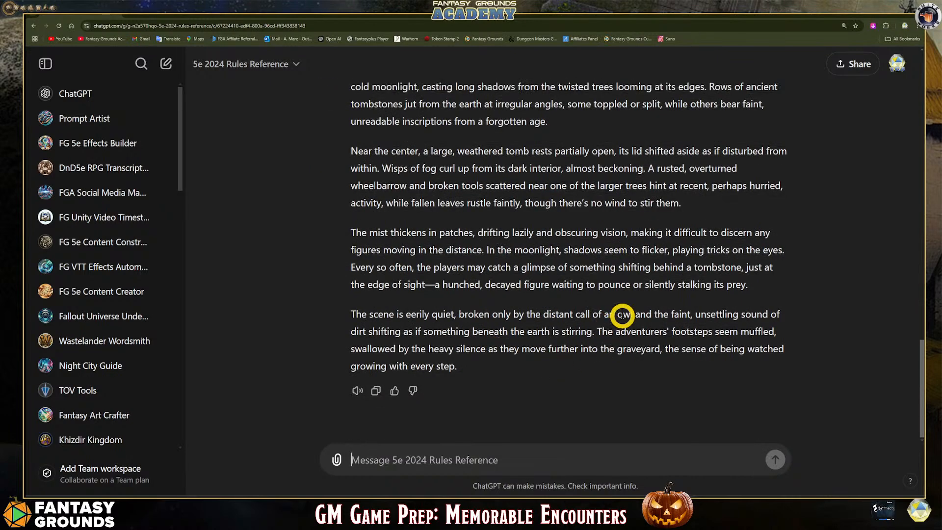
left_click_drag(455, 366, 371, 318)
right_click(371, 318)
left_click(392, 329)
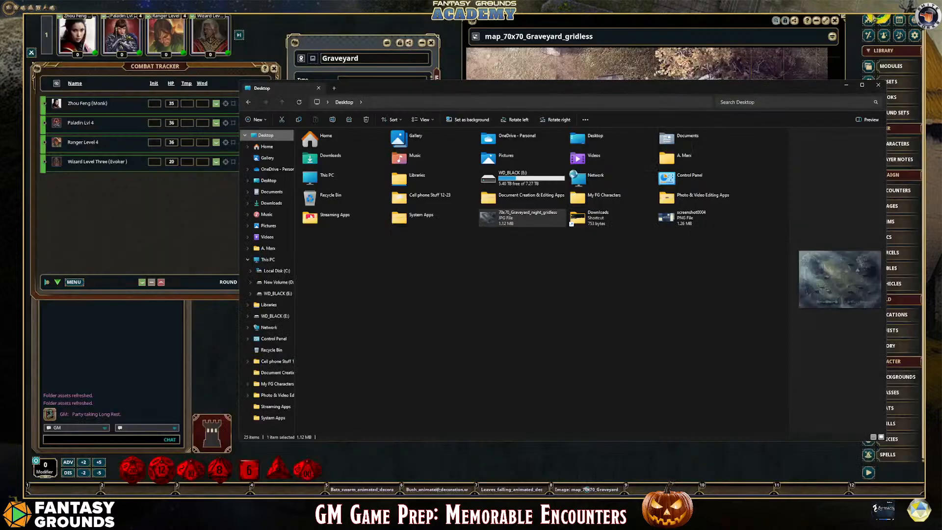
Close the Desktop folder window and paste the copied scene text below the map link in the Graveyard location's description in Fantasy Grounds
left_click(559, 201)
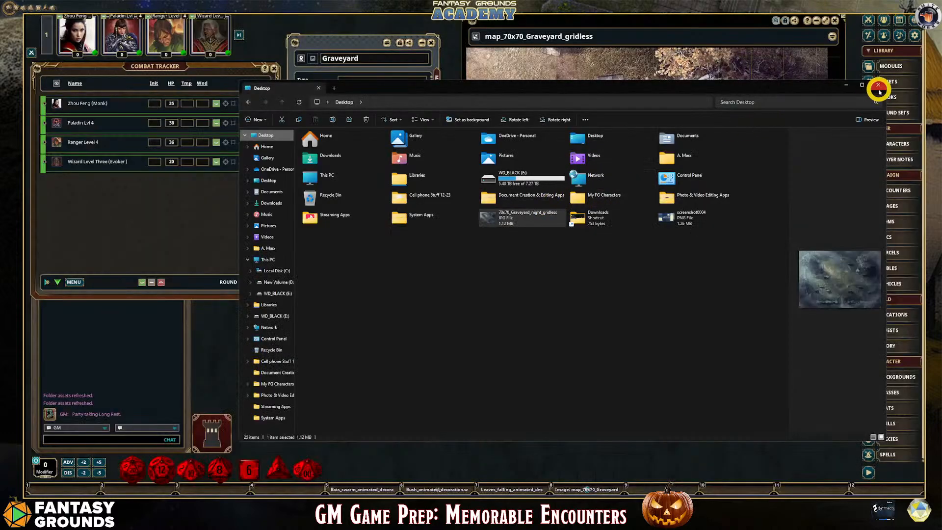
left_click(878, 91)
left_click_drag(473, 164, 322, 134)
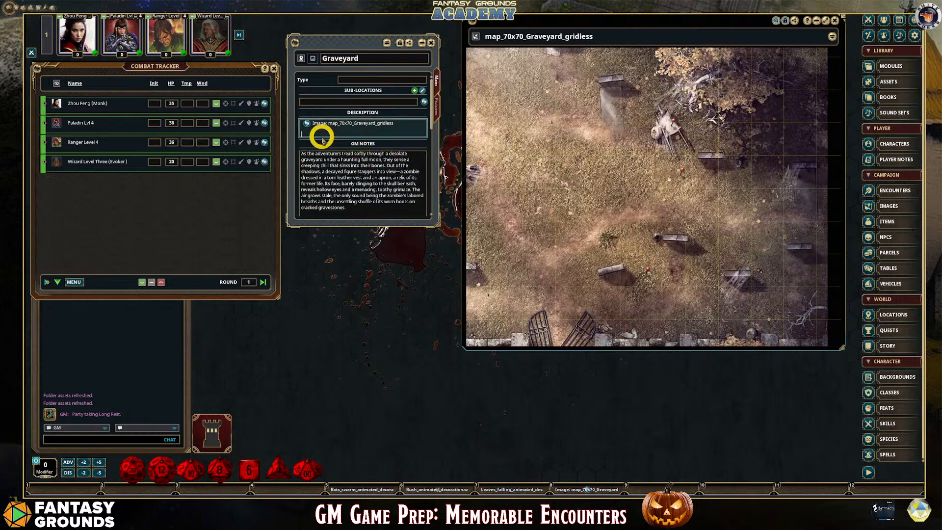
key("ctrl+v")
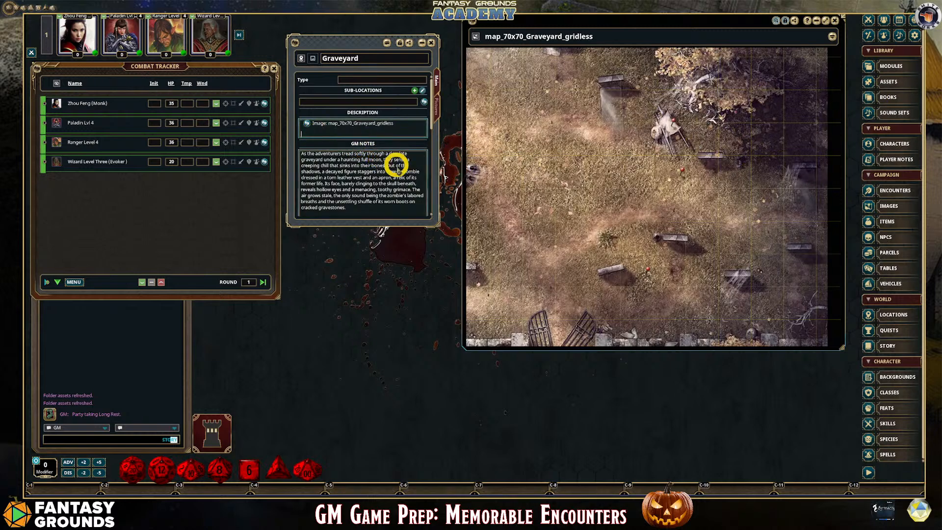
scroll(396, 167, "down", 3)
scroll(419, 215, "up", 3)
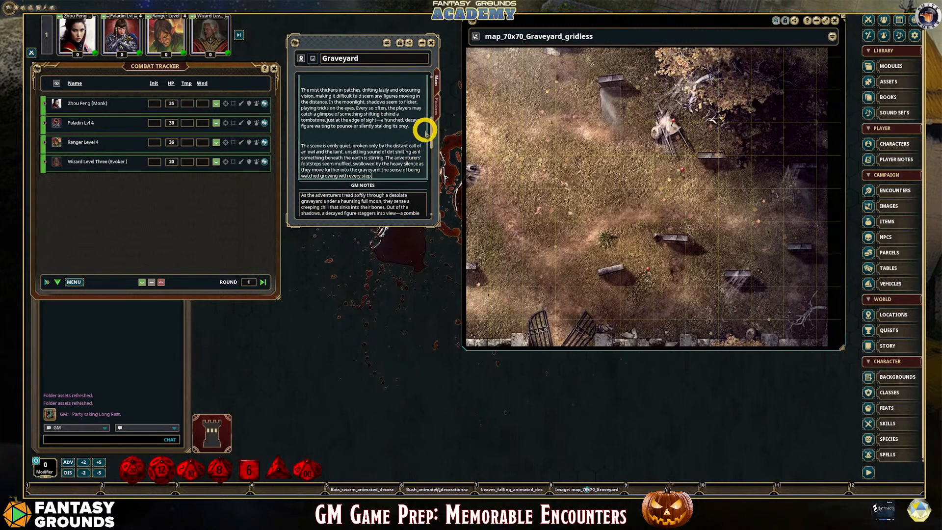
left_click_drag(422, 134, 425, 159)
scroll(371, 140, "up", 5)
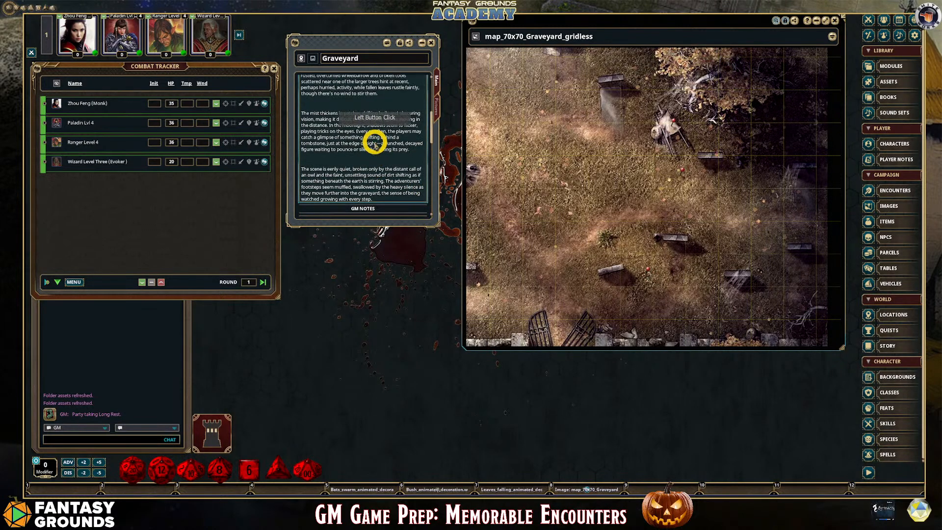
scroll(372, 142, "up", 5)
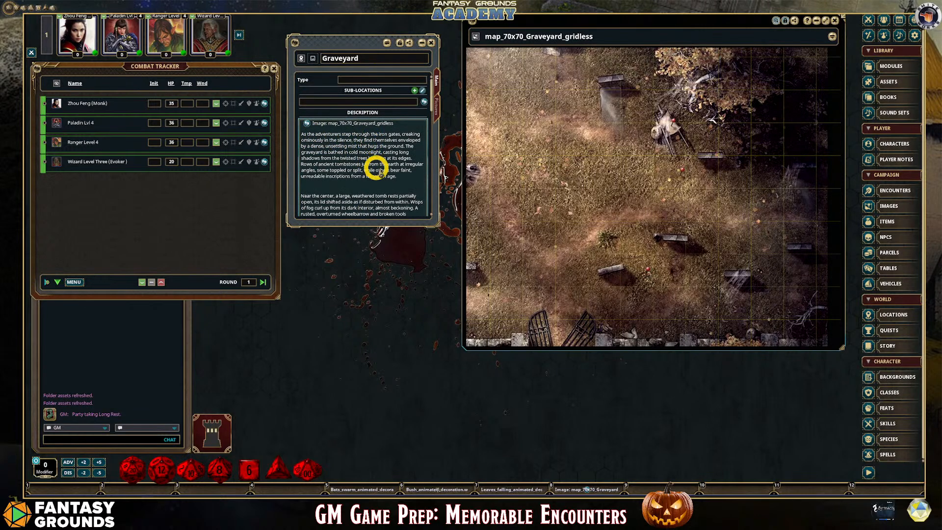
Add the line "Scene" above the pasted text in the Graveyard description and format it as a heading
left_click_drag(398, 175, 301, 133)
left_click(302, 134)
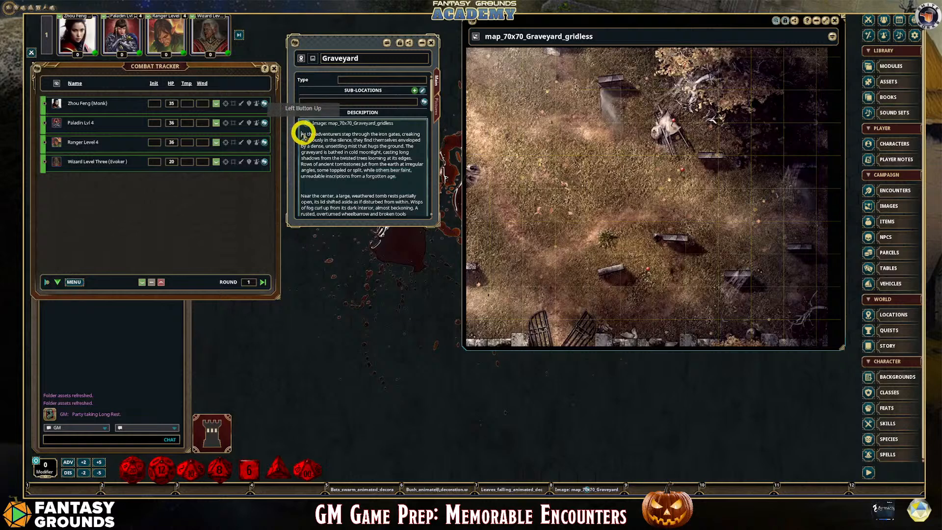
key("Return")
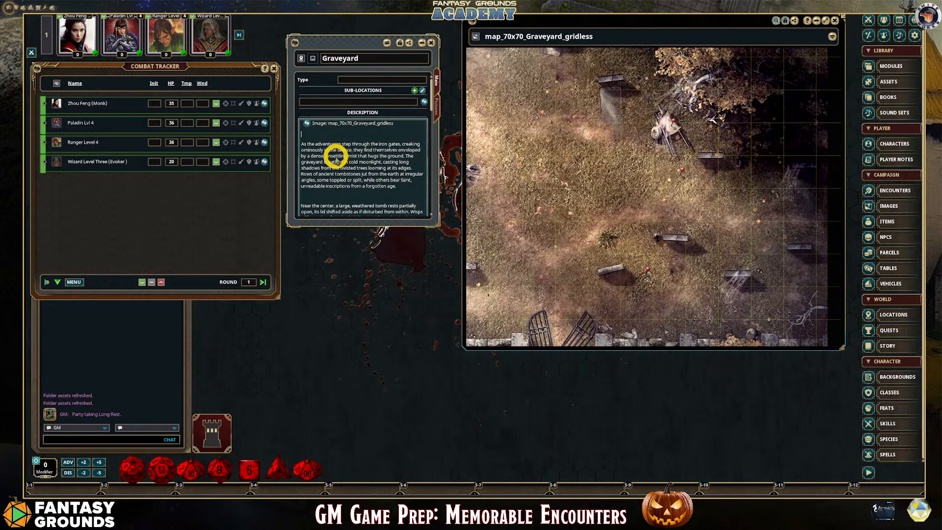
type("Sce")
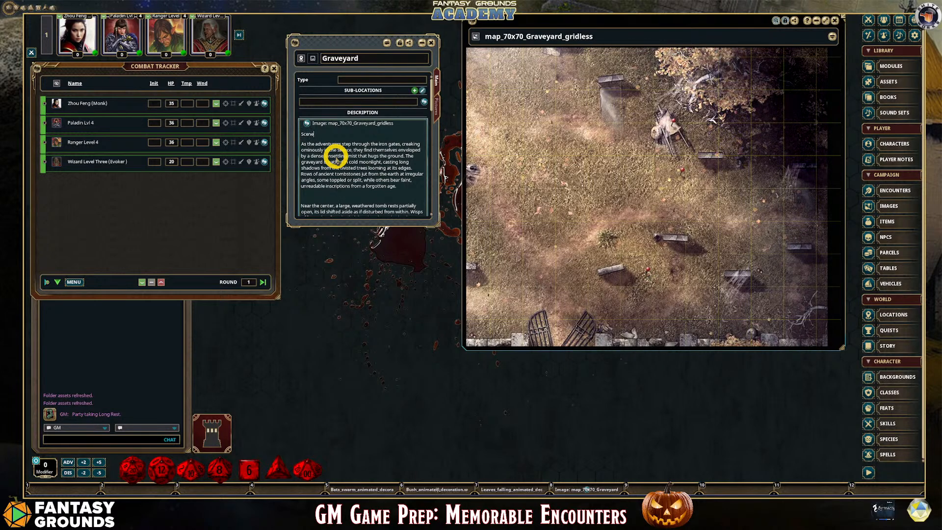
type("ne")
left_click_drag(315, 134, 297, 133)
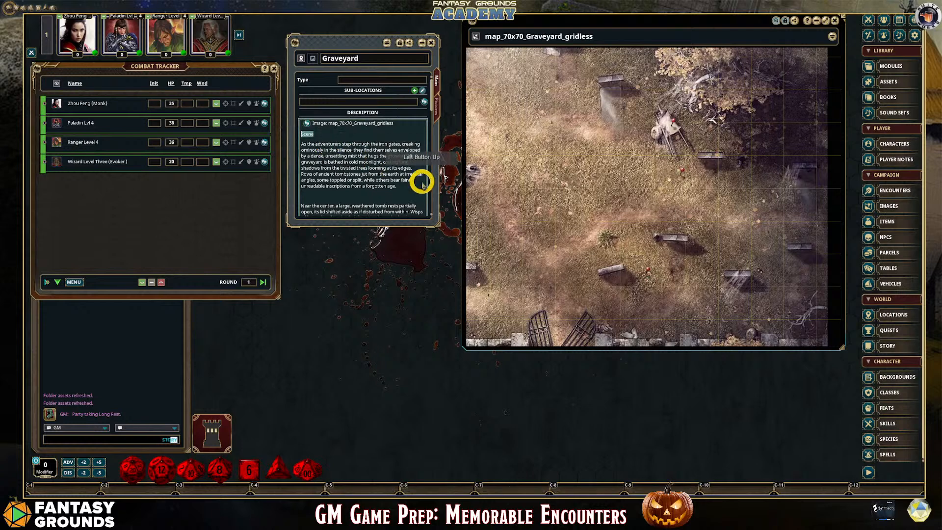
key("ctrl+1")
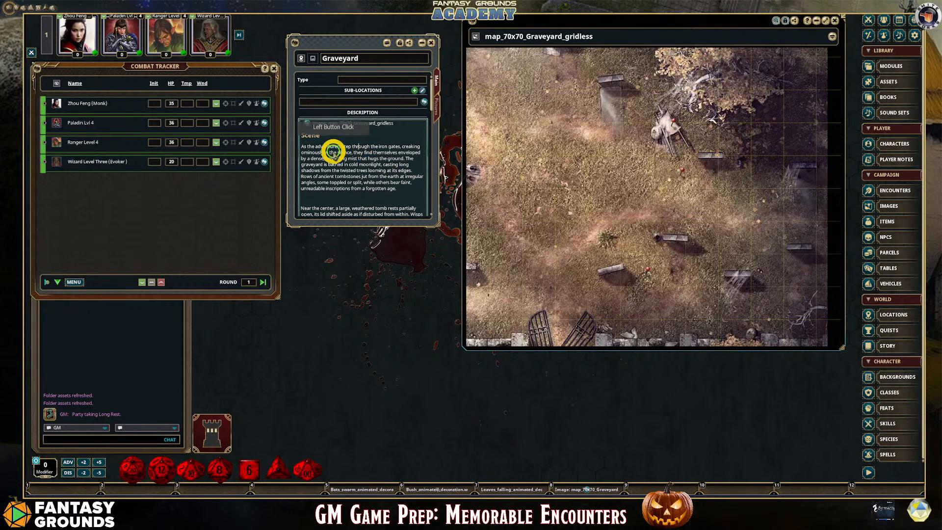
left_click(389, 180)
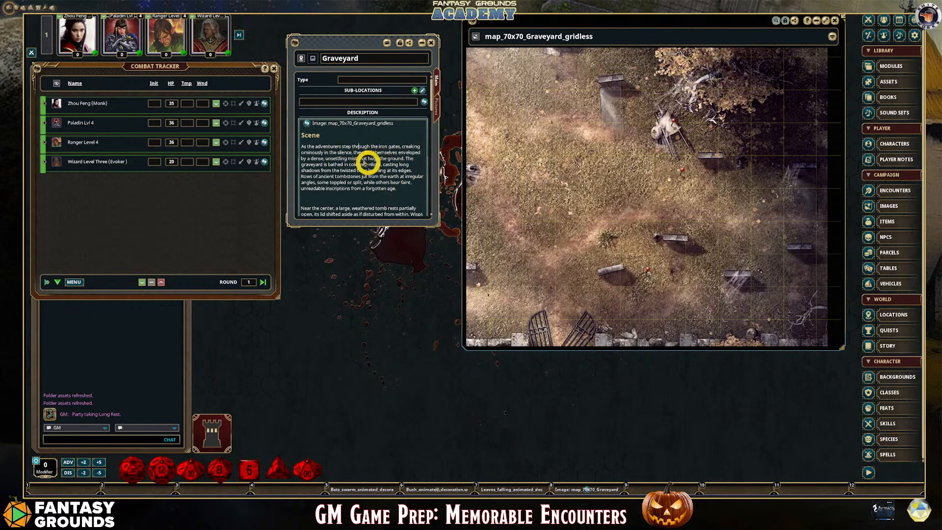
Set the Graveyard location's type to "Encounter"
left_click(362, 80)
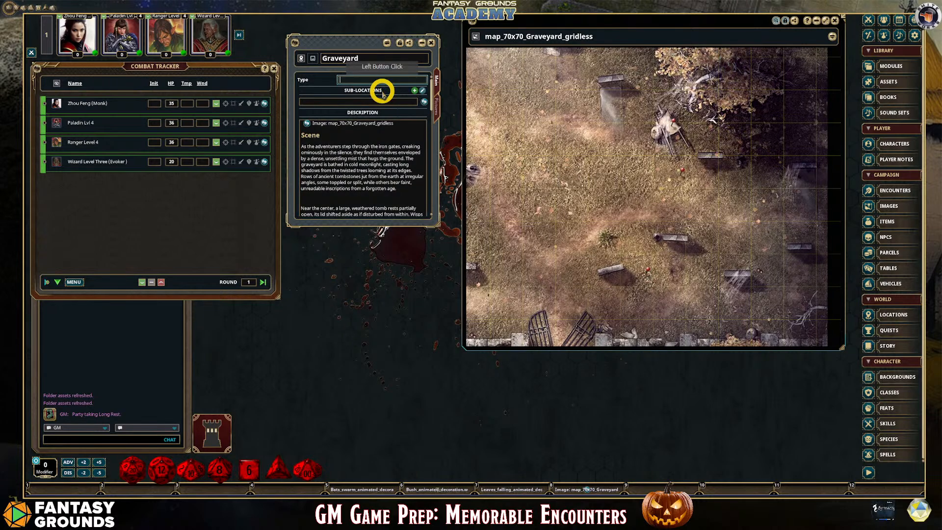
type("Encou")
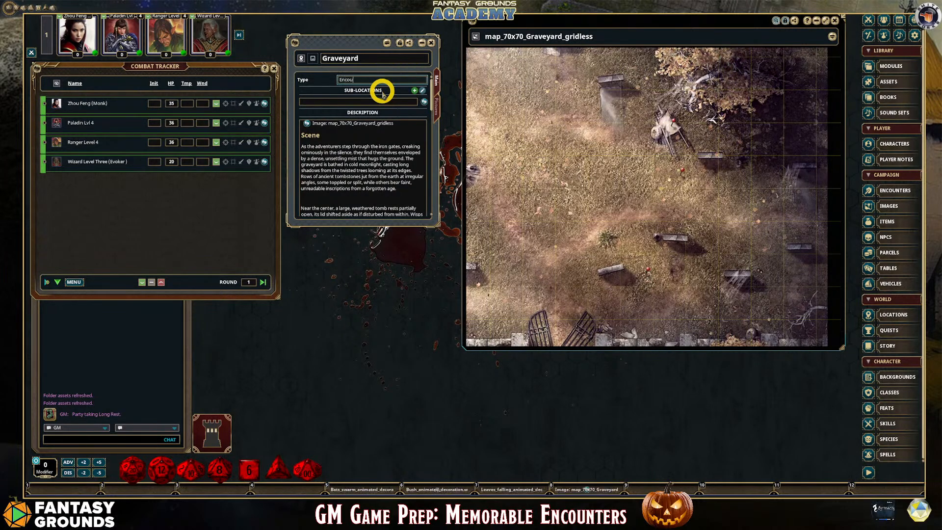
type("nter")
left_click(376, 83)
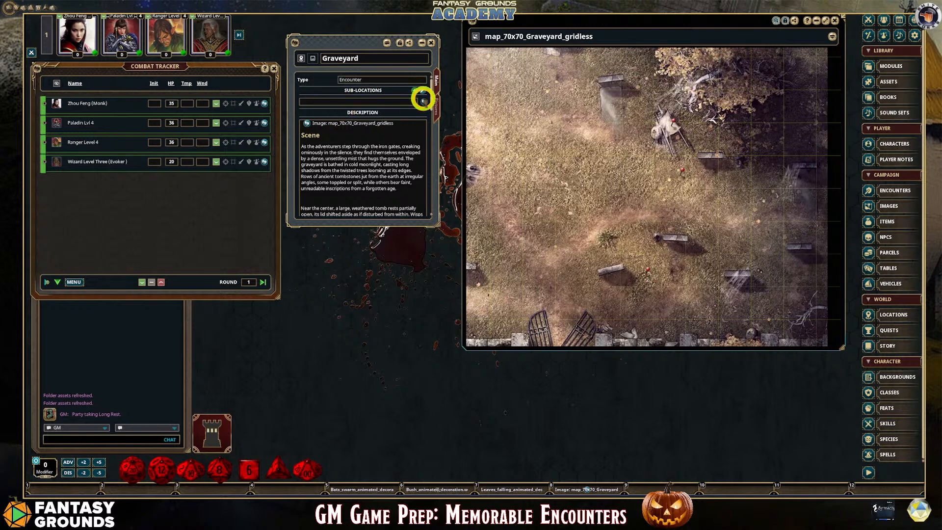
left_click(423, 101)
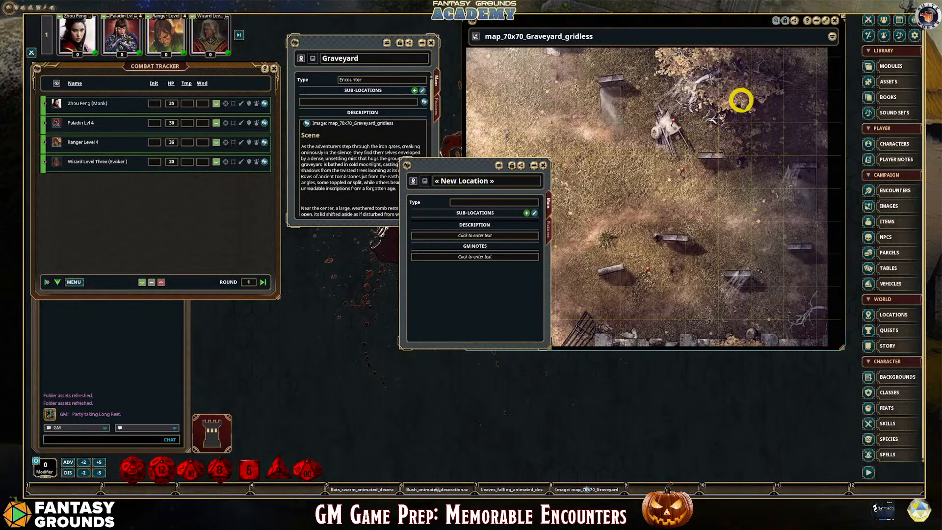
scroll(744, 142, "down", 4)
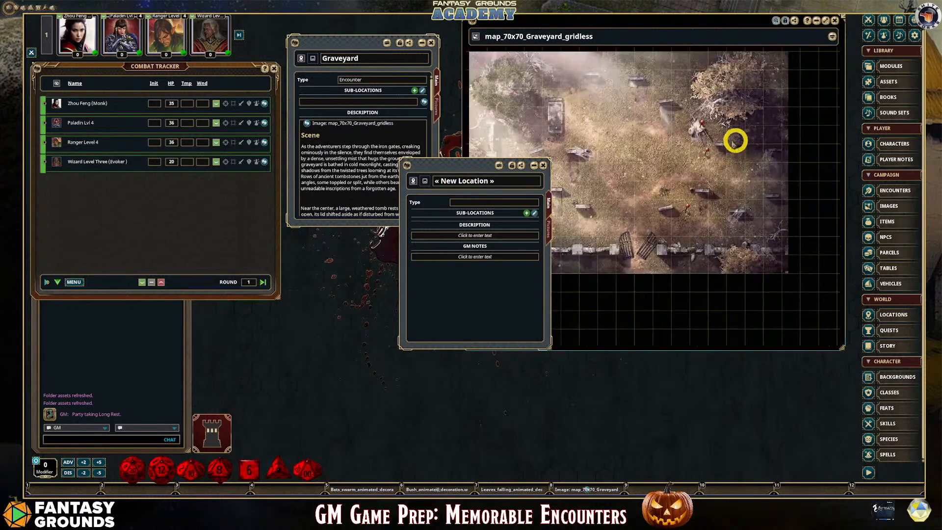
scroll(601, 115, "up", 5)
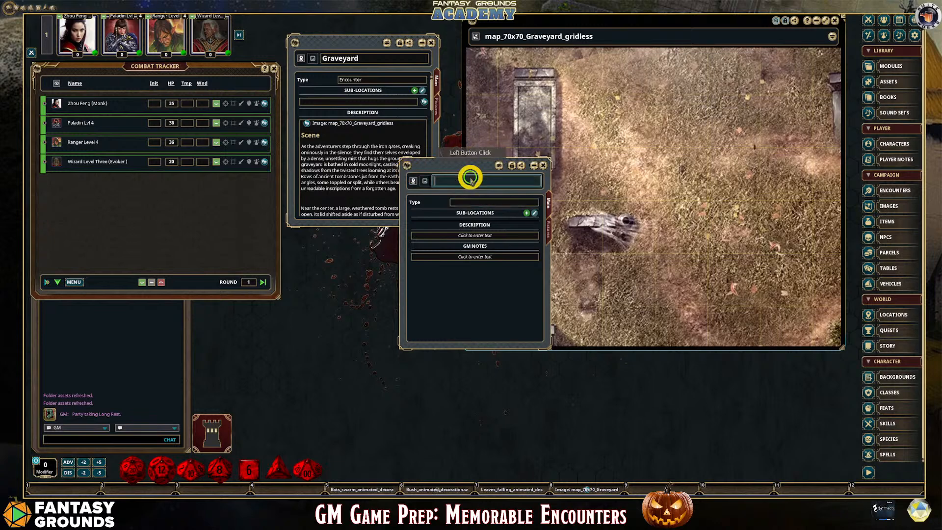
left_click(552, 94)
scroll(539, 114, "up", 3)
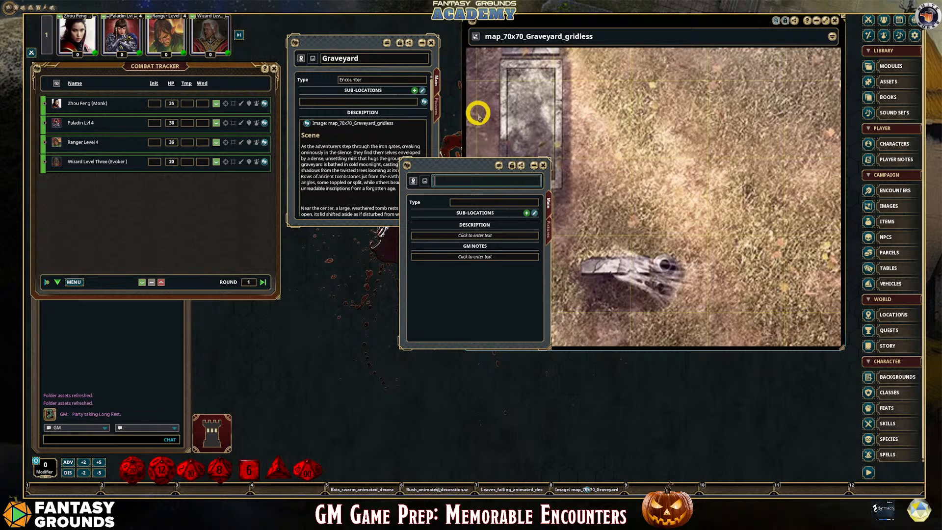
left_click(579, 107)
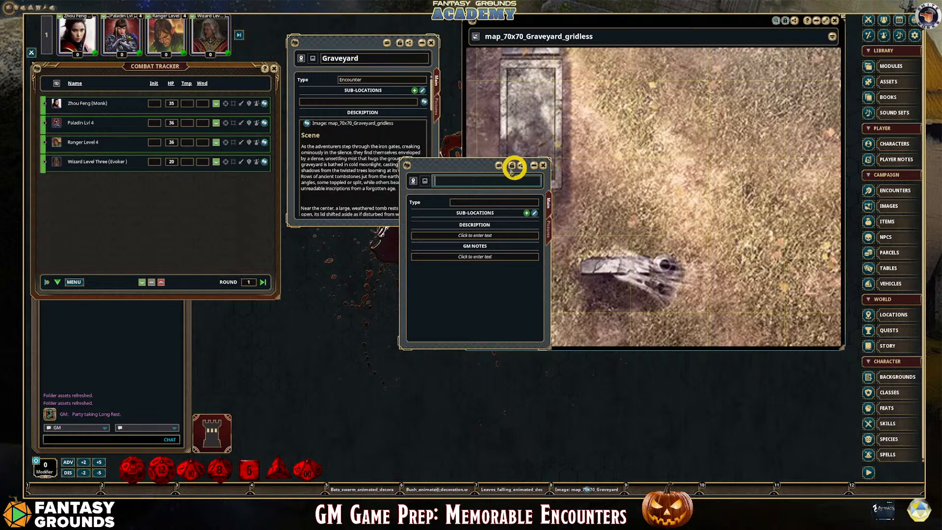
left_click(542, 166)
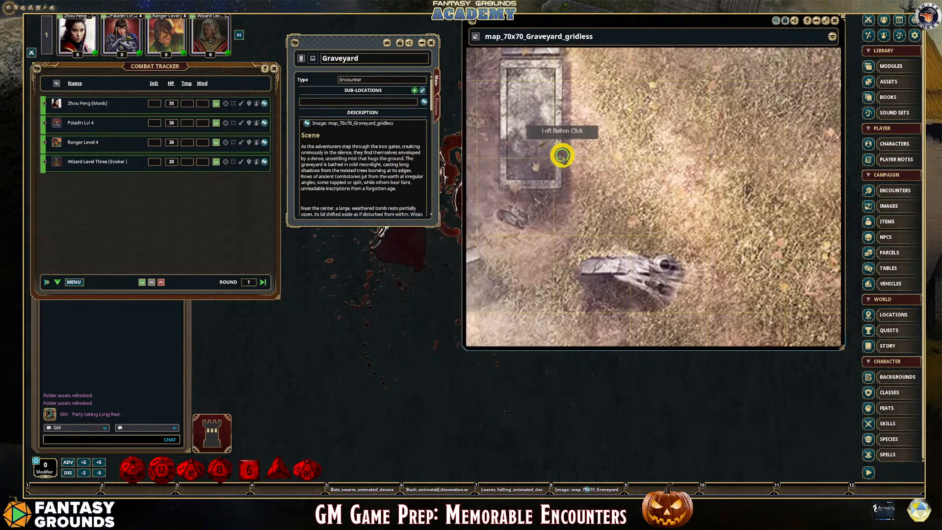
Examine the tomb area on the graveyard map and read through the Graveyard location's scene description
scroll(559, 197, "down", 3)
scroll(668, 212, "up", 2)
scroll(608, 205, "down", 3)
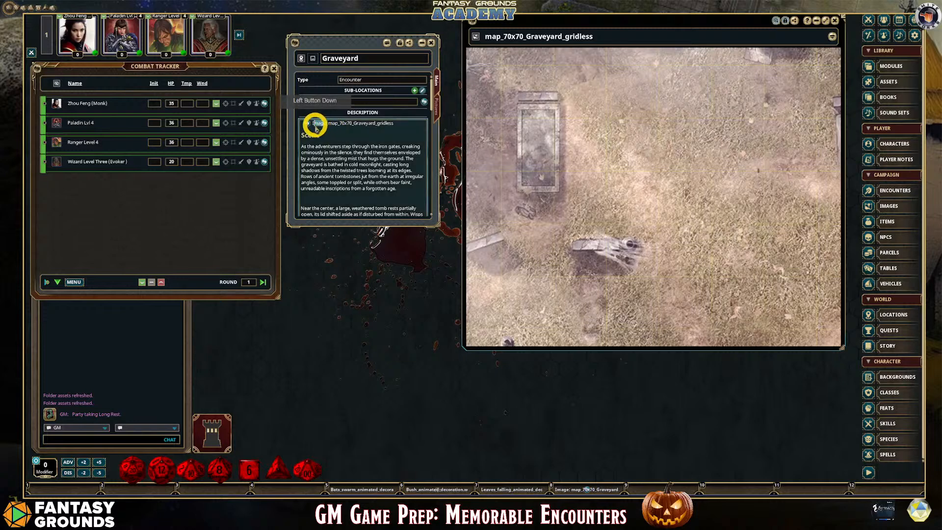
left_click_drag(315, 125, 376, 135)
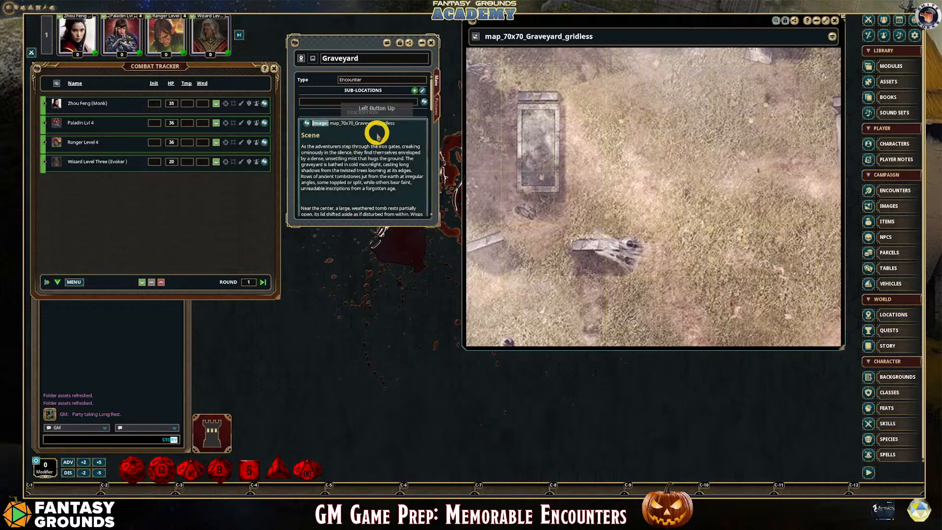
scroll(382, 147, "down", 5)
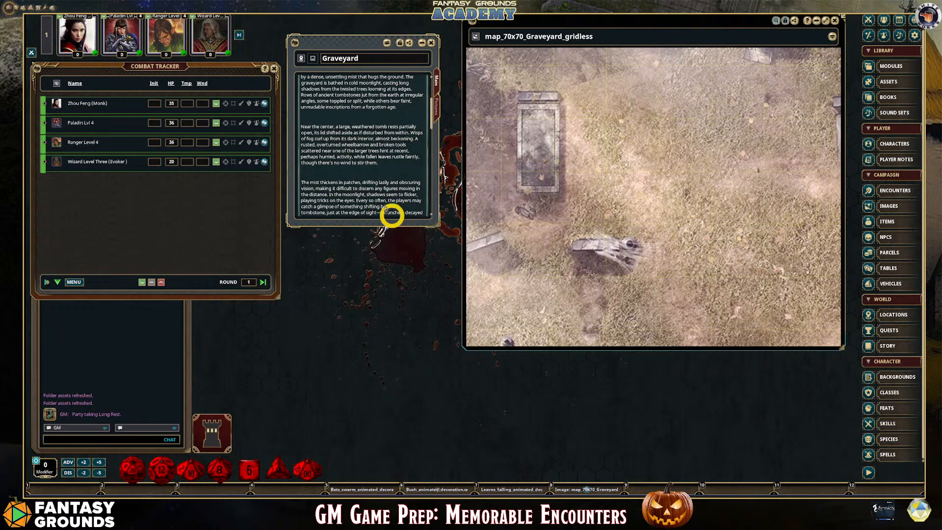
left_click_drag(505, 284, 517, 263)
scroll(579, 289, "down", 7)
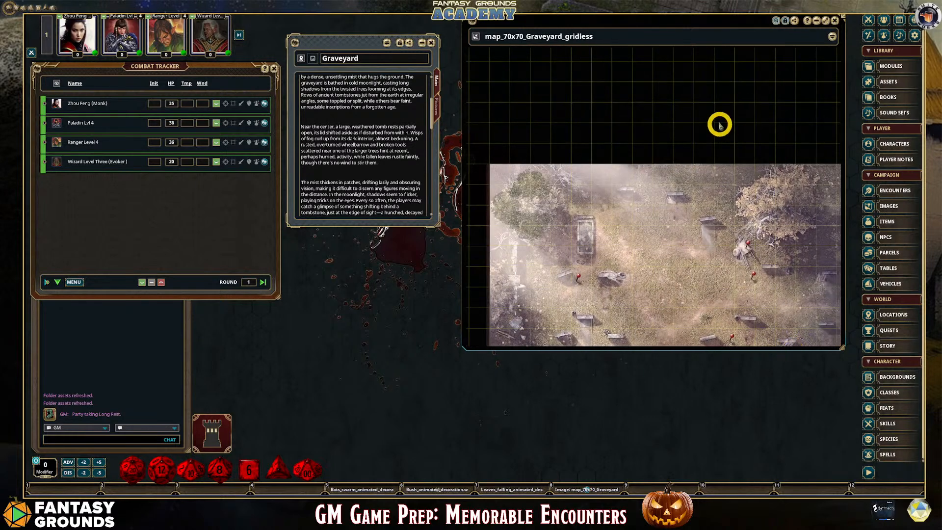
Close the Graveyard location record and move the graveyard map window to the middle of the tabletop
left_click(432, 43)
left_click_drag(587, 14, 571, 19)
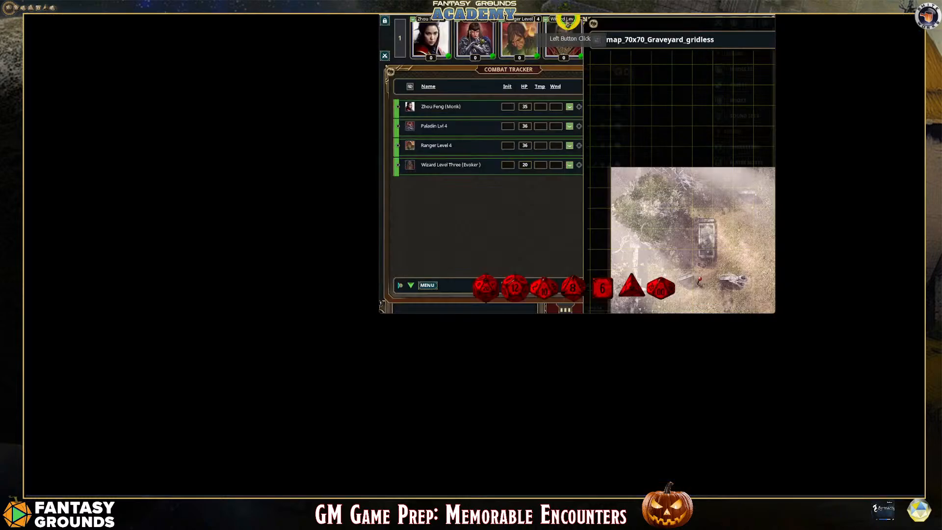
left_click(751, 6)
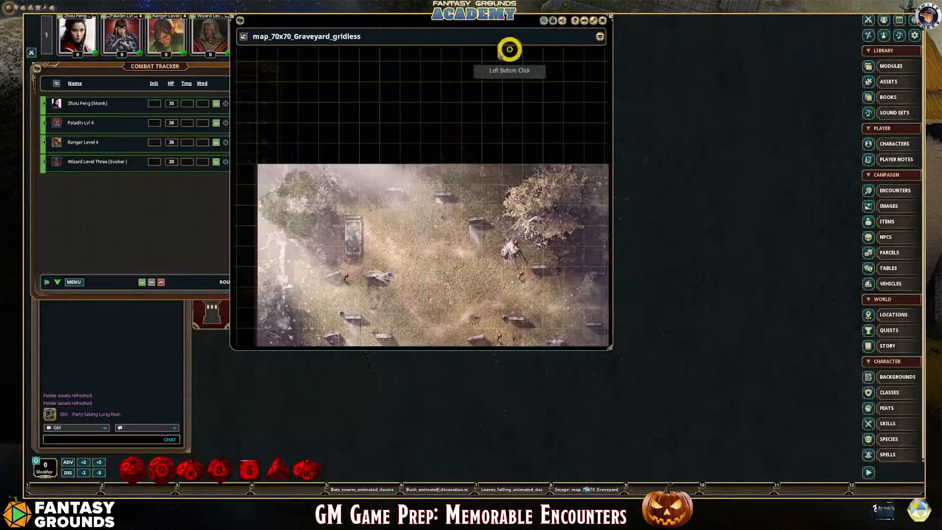
left_click_drag(450, 28, 539, 44)
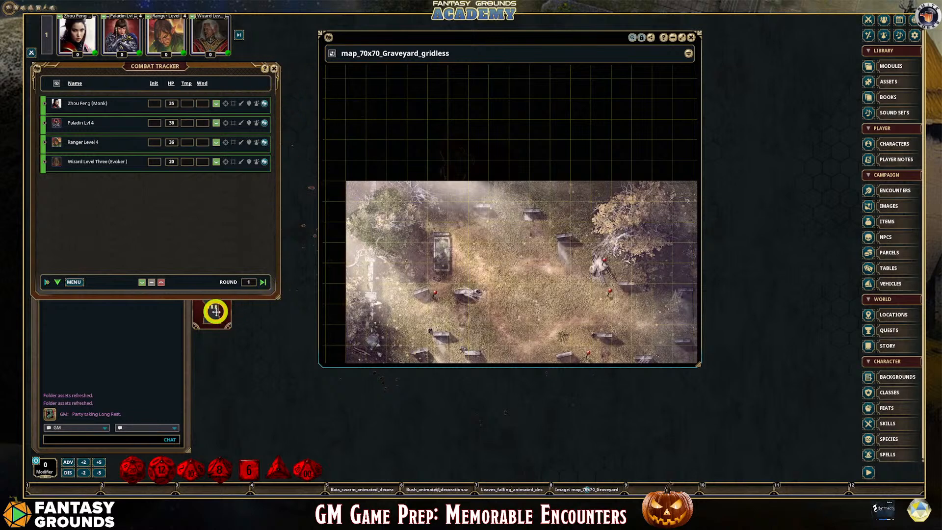
Move the dice tower back beside the chat box and enlarge the graveyard map to fill the tabletop
left_click_drag(213, 312, 217, 432)
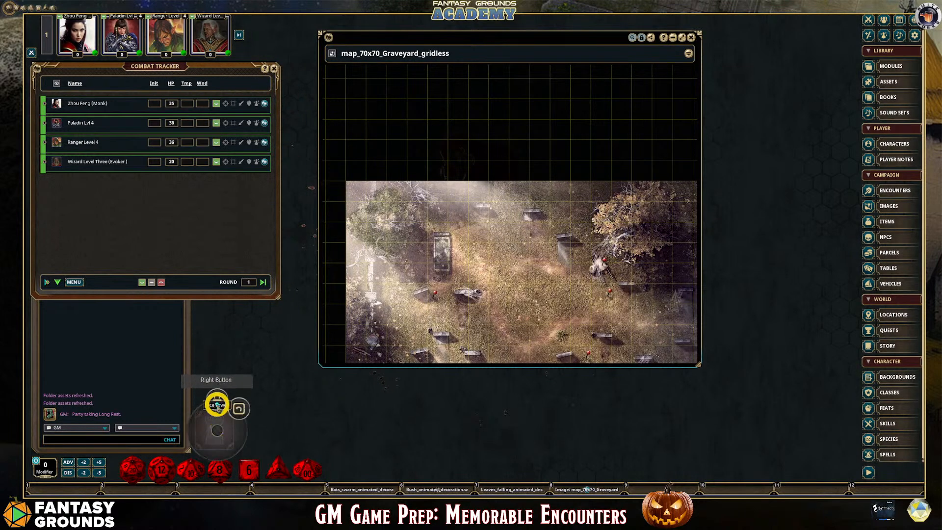
left_click(665, 55)
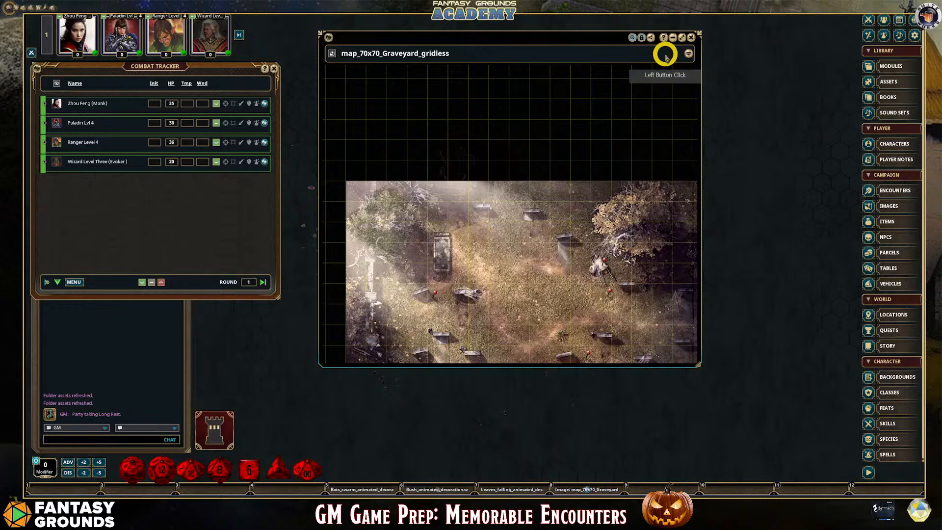
left_click(681, 35)
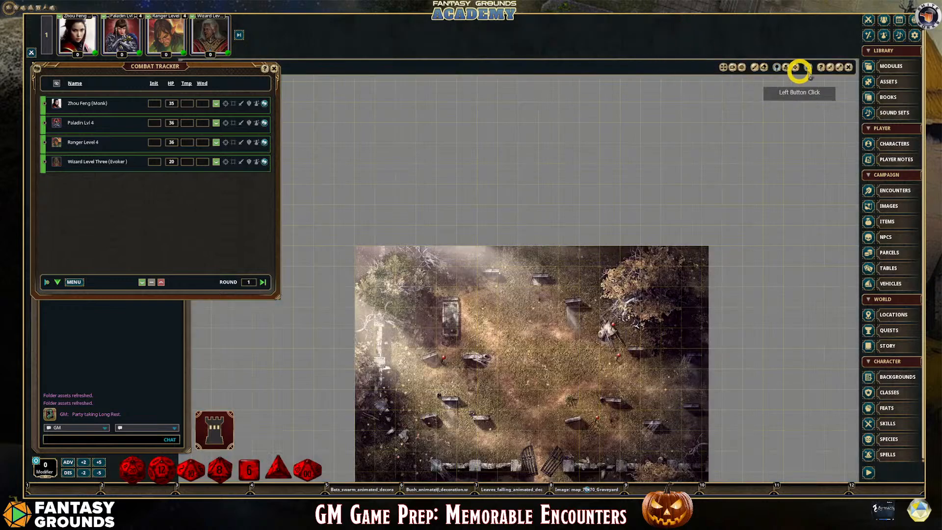
Expand the graveyard map across the full tabletop and place all party tokens from the Combat Tracker in a column at the cemetery gate
left_click(839, 67)
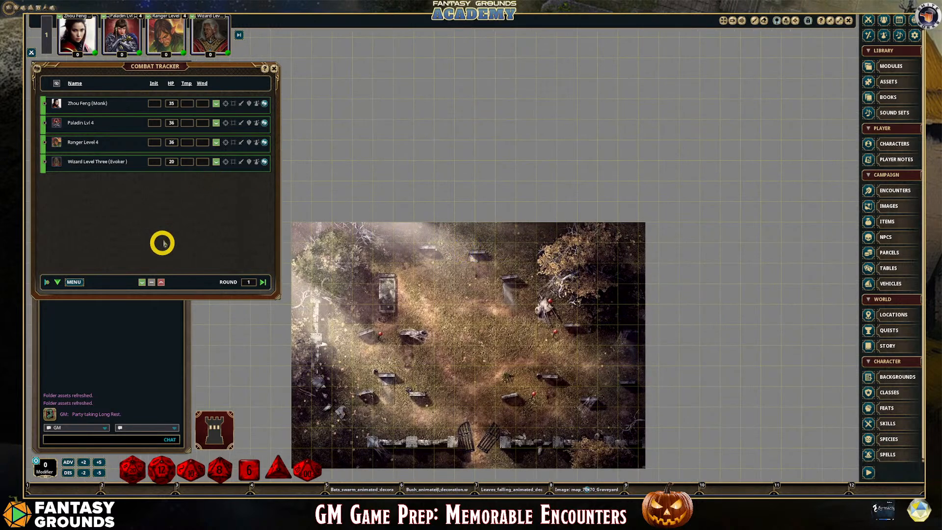
scroll(481, 425, "up", 2)
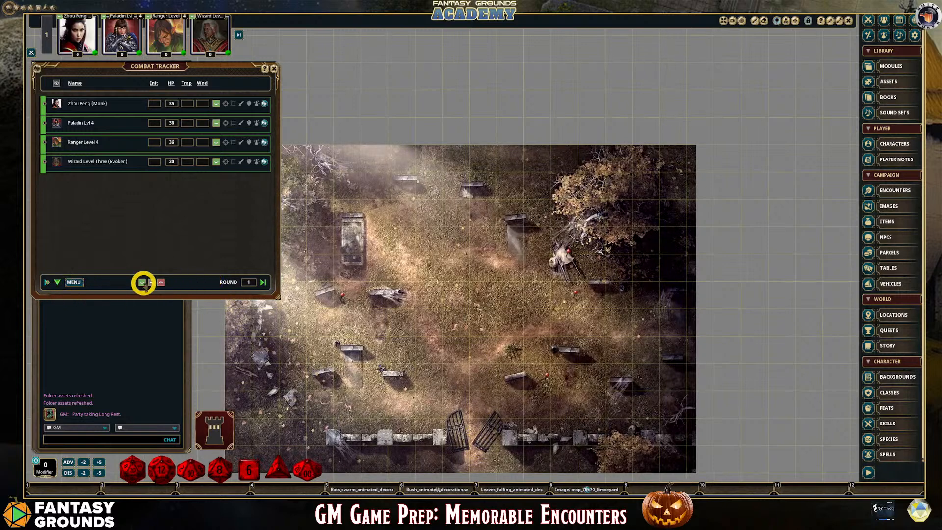
left_click_drag(143, 282, 534, 428)
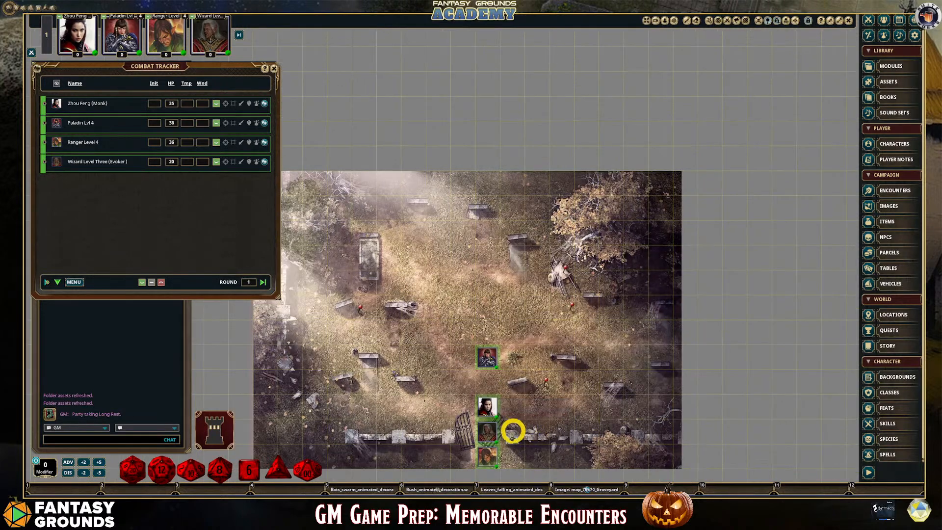
scroll(511, 431, "up", 2)
scroll(510, 388, "down", 2)
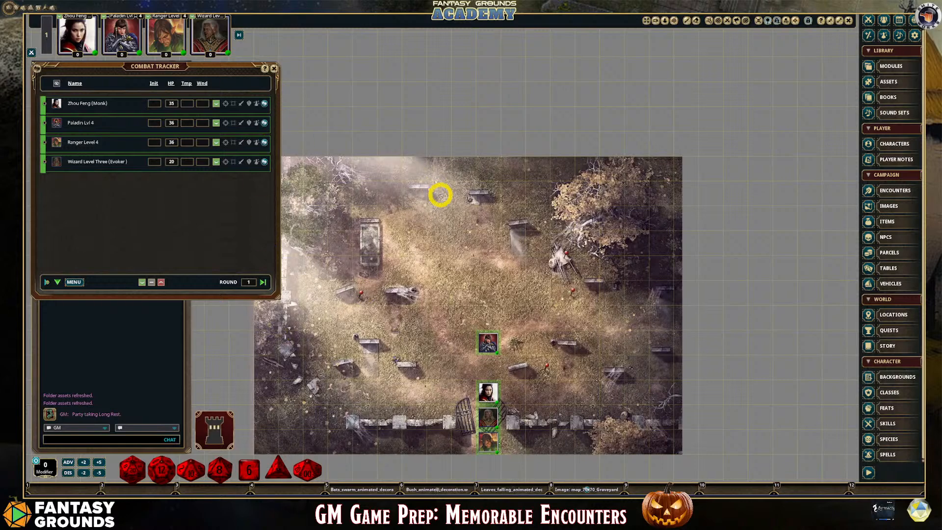
Show the map's navigation controls and adjust the pan and zoom of the graveyard around the party
right_click(737, 113)
left_click(755, 117)
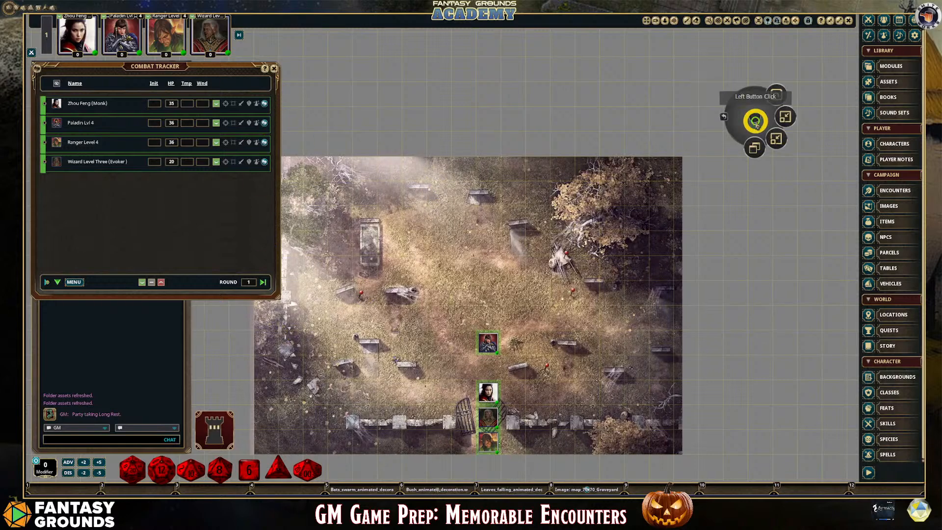
left_click(785, 117)
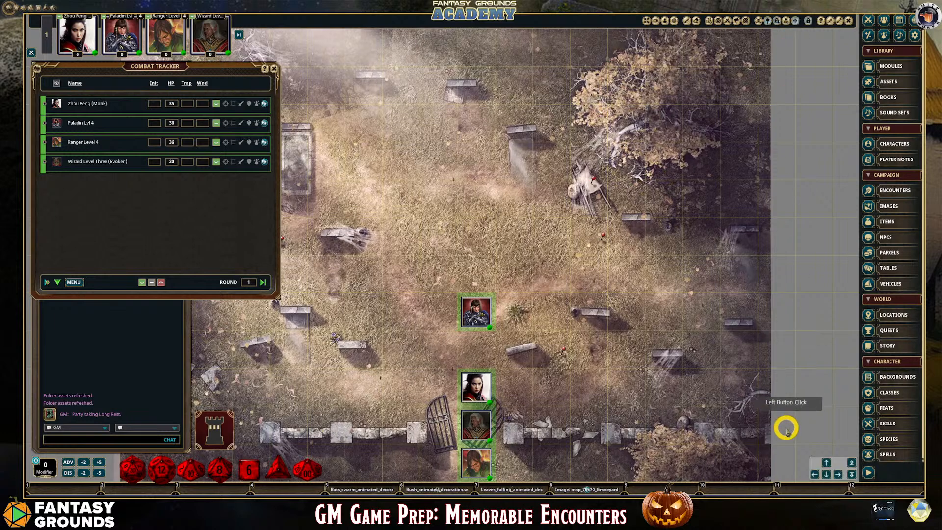
left_click(795, 22)
left_click(815, 474)
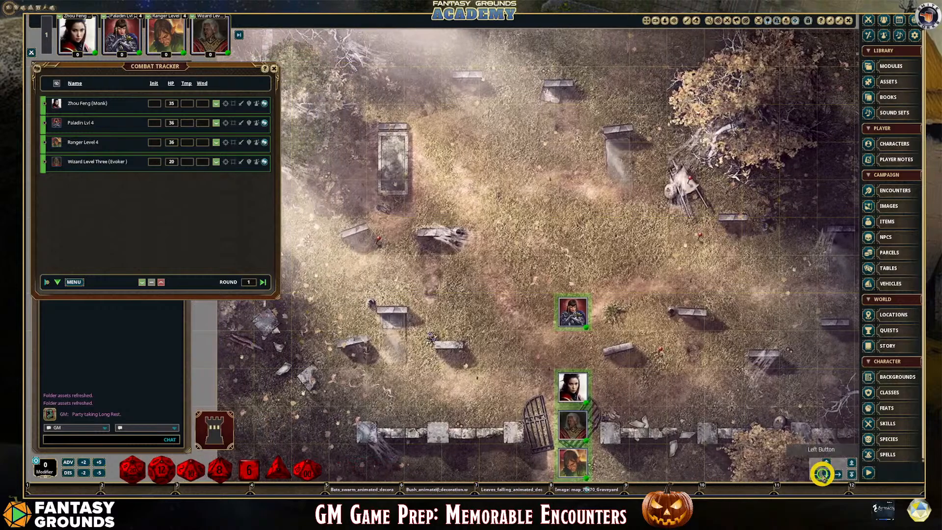
left_click(827, 475)
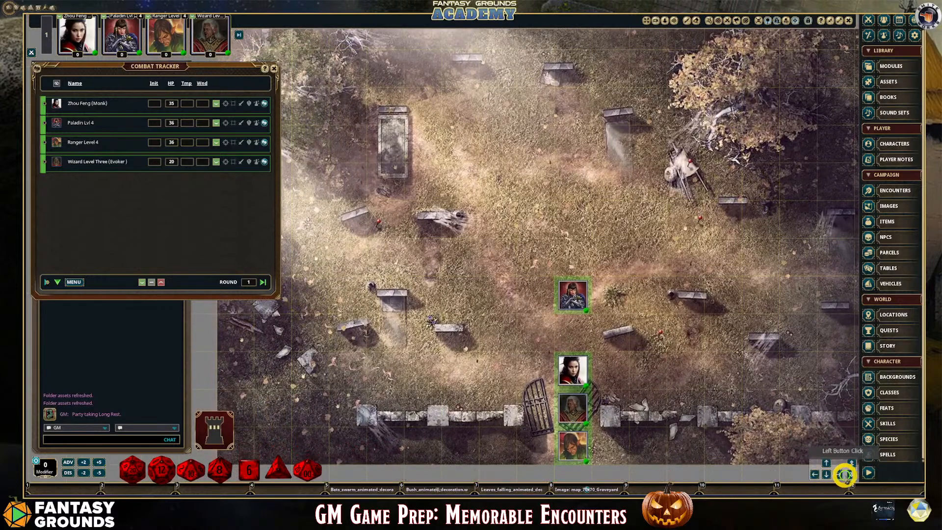
left_click(851, 475)
left_click(851, 464)
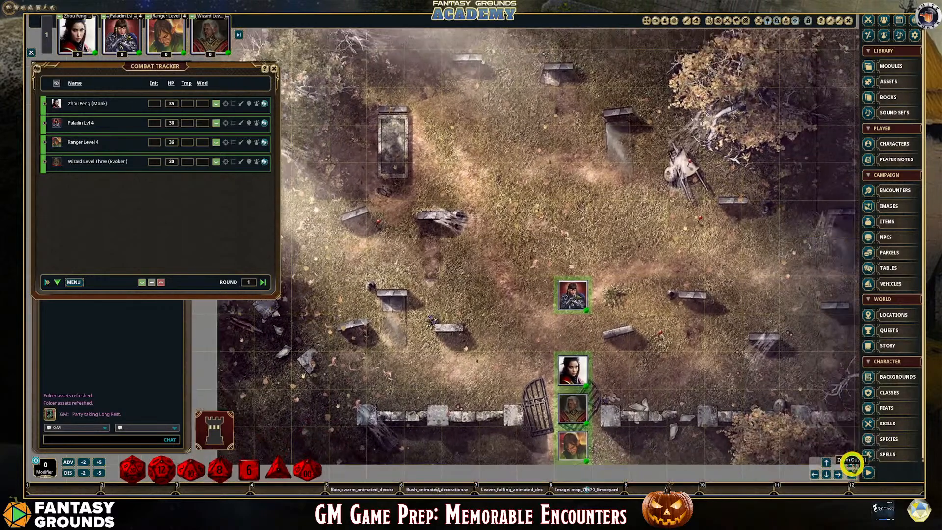
Reposition the Paladin token one square diagonally back toward the gate, beside the Monk token
double_click(604, 386)
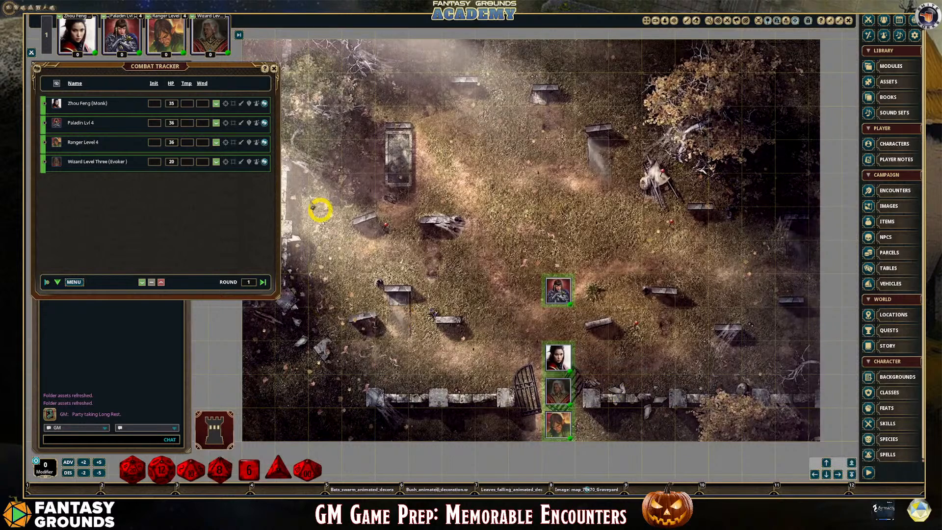
scroll(595, 323, "down", 1)
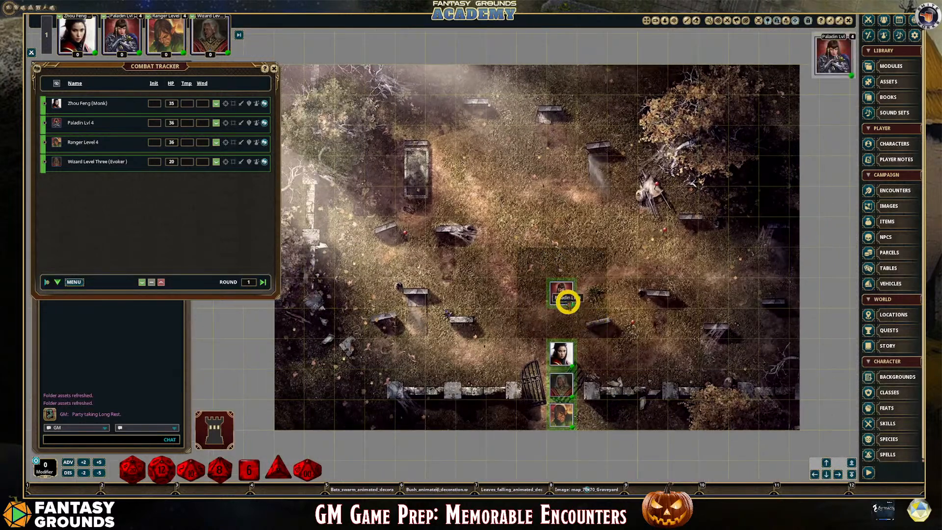
left_click_drag(564, 299, 531, 325)
mouse_move(567, 354)
left_mouse_down()
mouse_move(566, 332)
mouse_move(564, 371)
left_mouse_up()
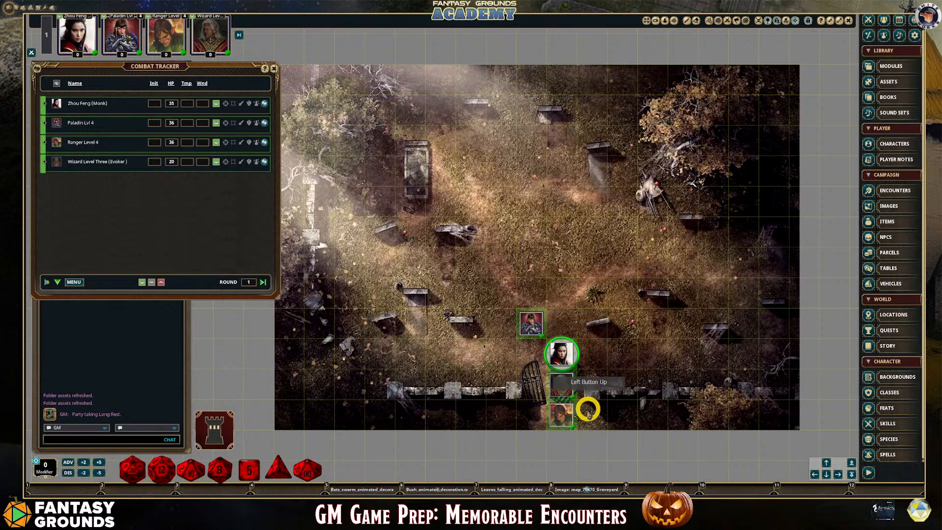
mouse_move(563, 416)
left_mouse_down()
mouse_move(563, 378)
mouse_move(563, 415)
left_mouse_up()
scroll(569, 259, "down", 1)
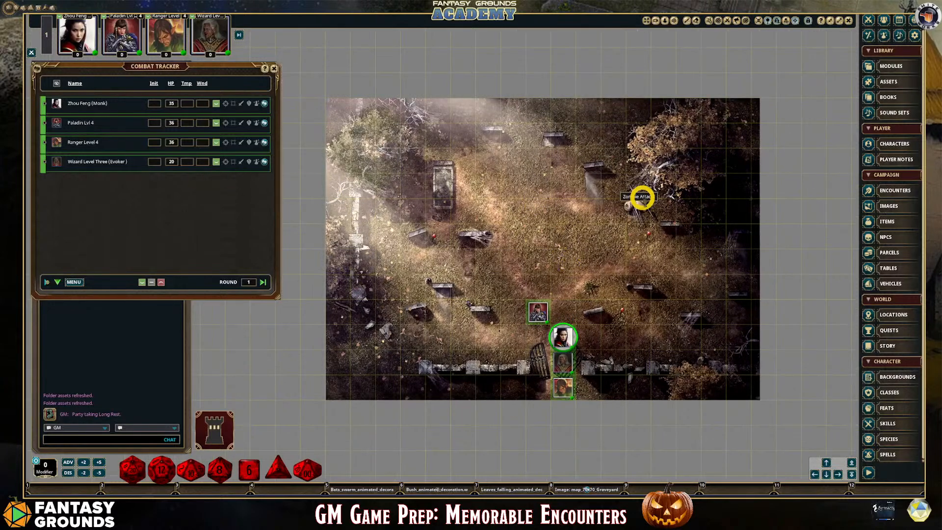
Generate an encounter from the Zombies random encounter pinned near the tree on the graveyard map and close the random encounter record
left_click(642, 197)
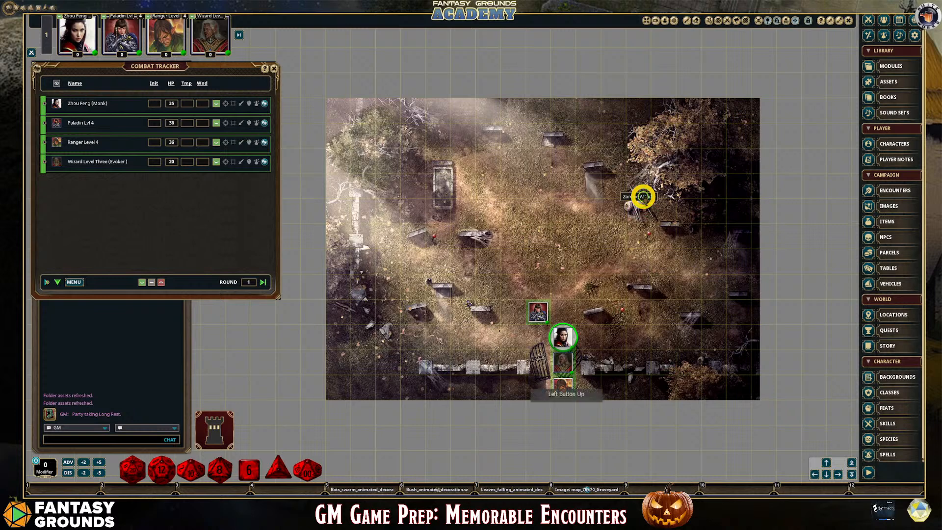
left_click(446, 76)
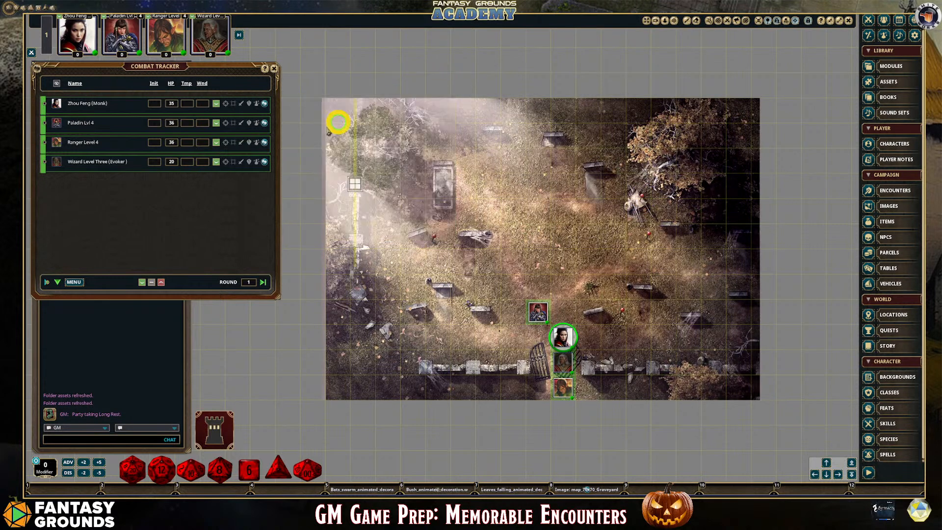
left_click(648, 236)
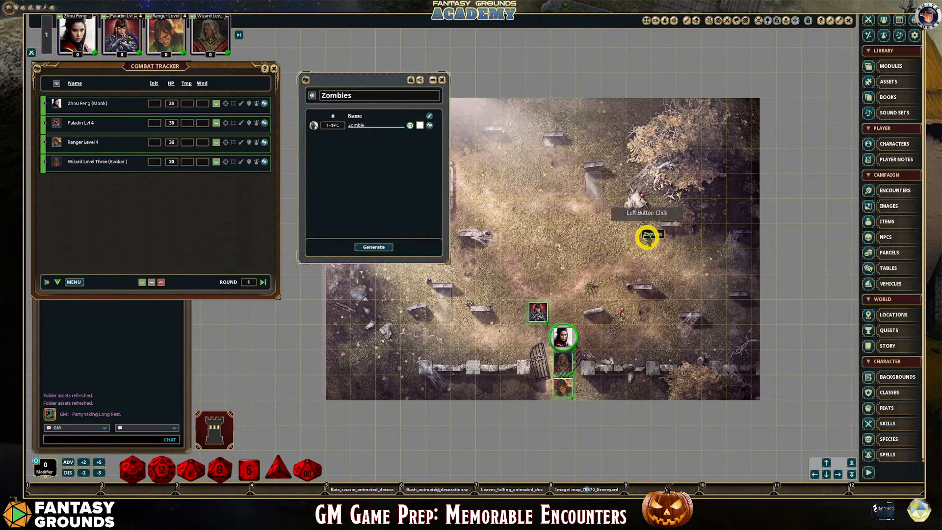
left_click(384, 248)
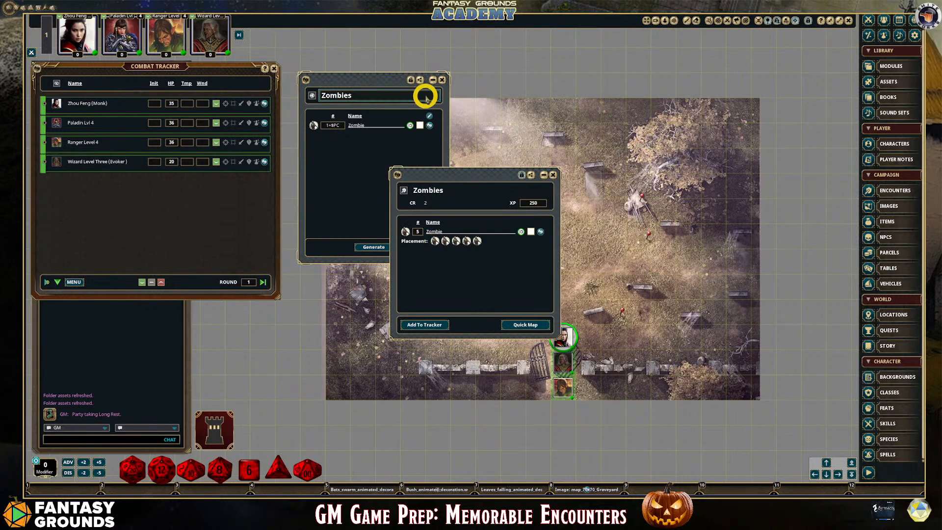
left_click(441, 80)
Add the generated Zombies encounter to the Combat Tracker and close the encounter record
left_click_drag(456, 175, 378, 132)
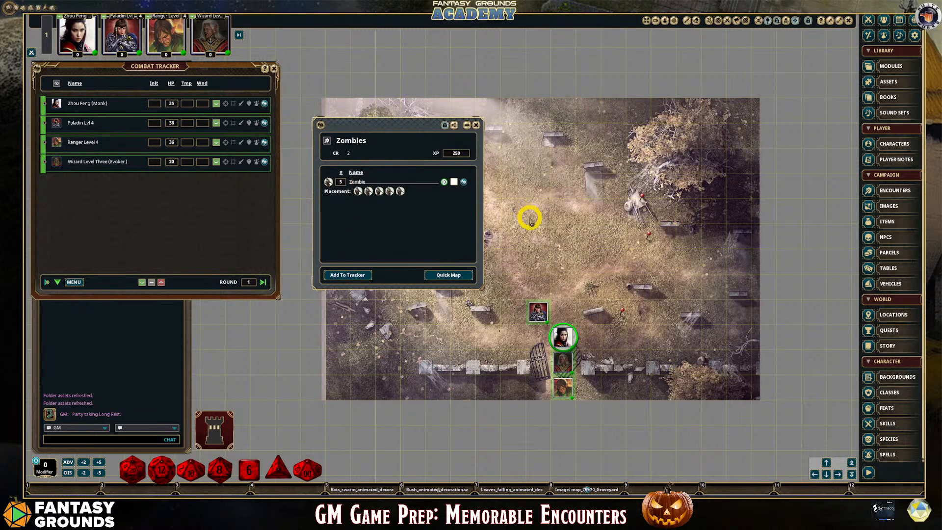
left_click(359, 275)
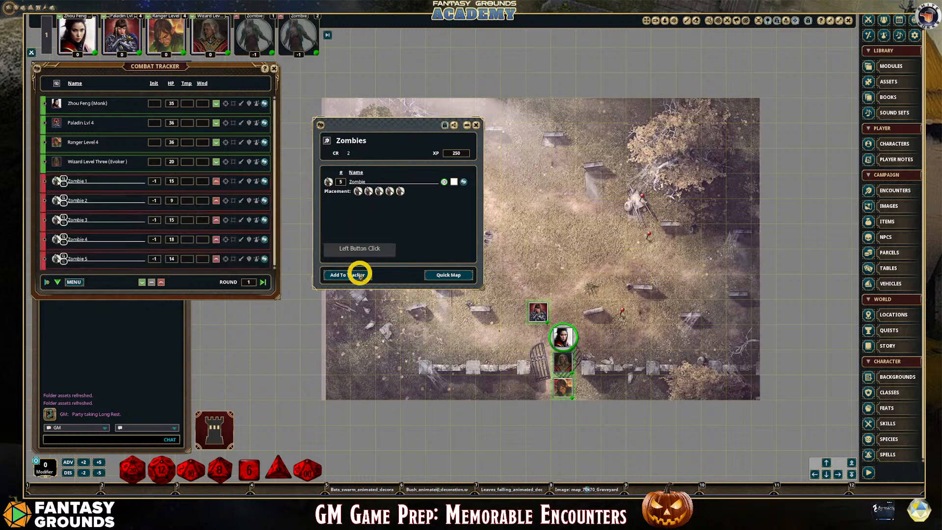
left_click(476, 124)
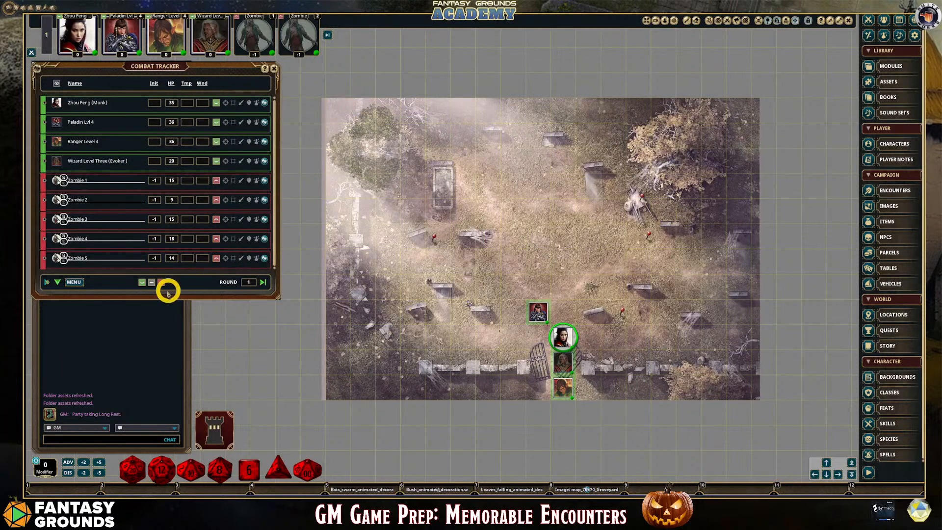
Place all zombie tokens on the graveyard map and spread them out among the tomb and the headstones
left_click_drag(162, 282, 589, 137)
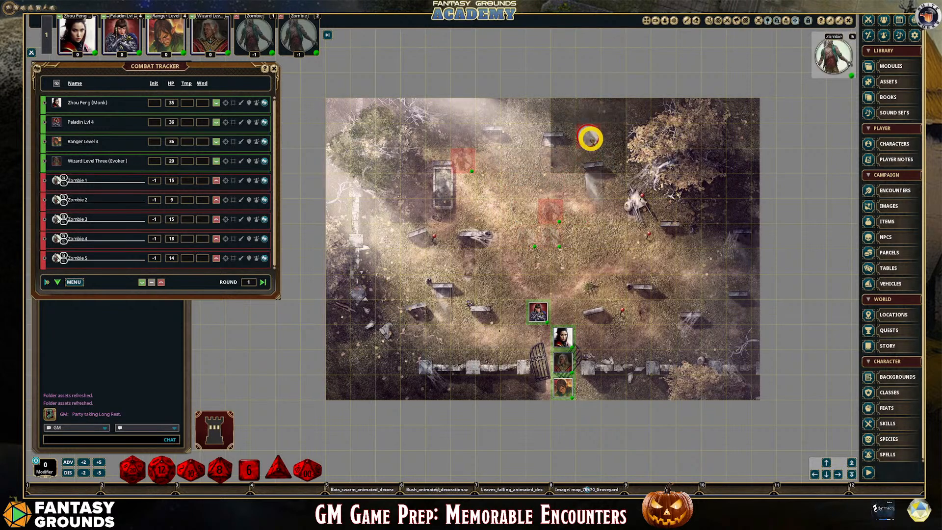
left_click_drag(549, 215, 462, 211)
left_click_drag(559, 227, 662, 260)
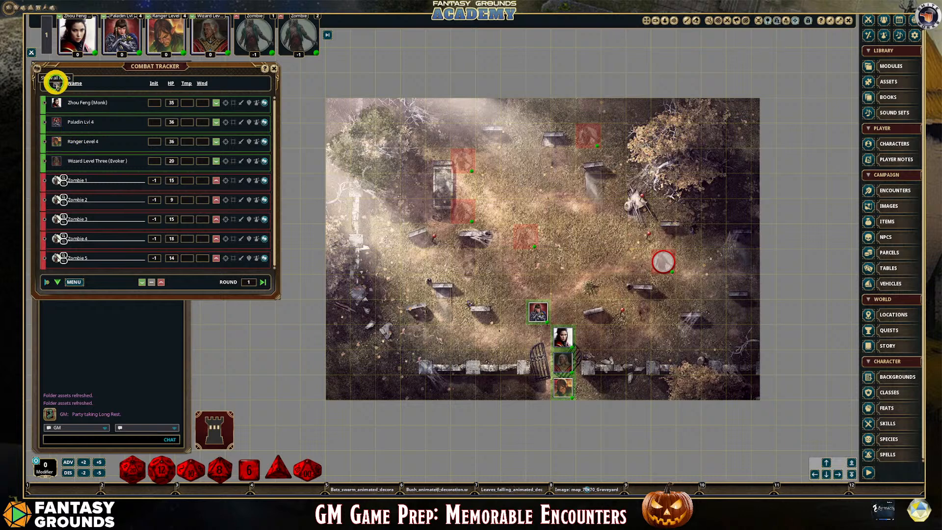
Make all zombies visible to the players and lengthen the Combat Tracker to fit every combatant
left_click(57, 83)
scroll(582, 260, "up", 1)
scroll(583, 263, "down", 2)
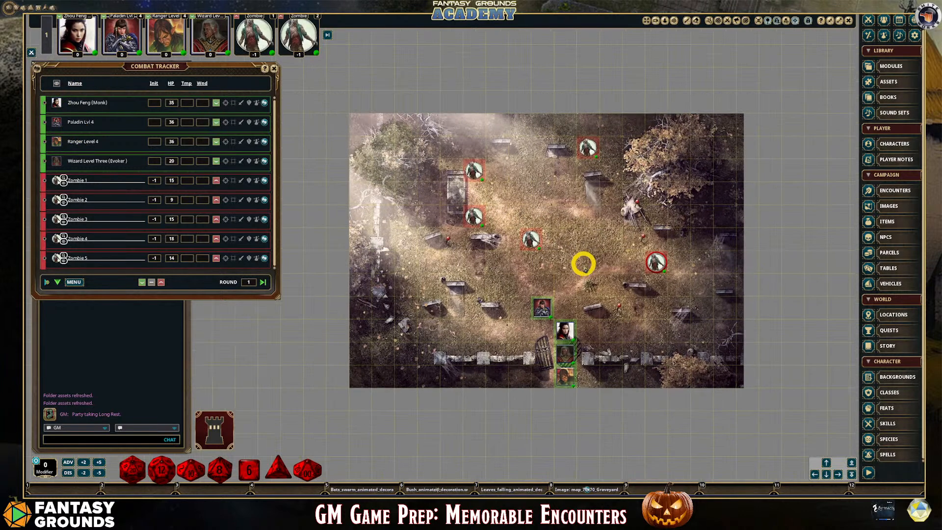
left_click_drag(240, 295, 239, 351)
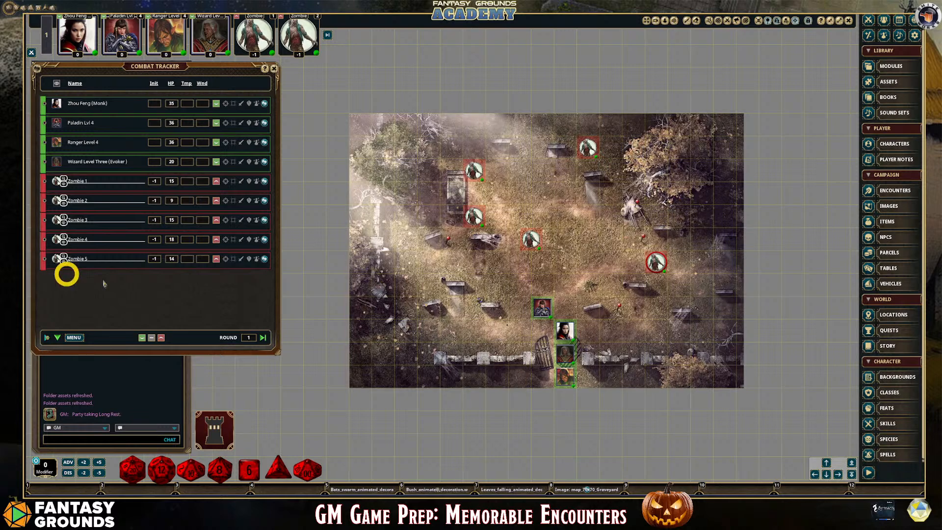
left_click(892, 316)
left_click(892, 316)
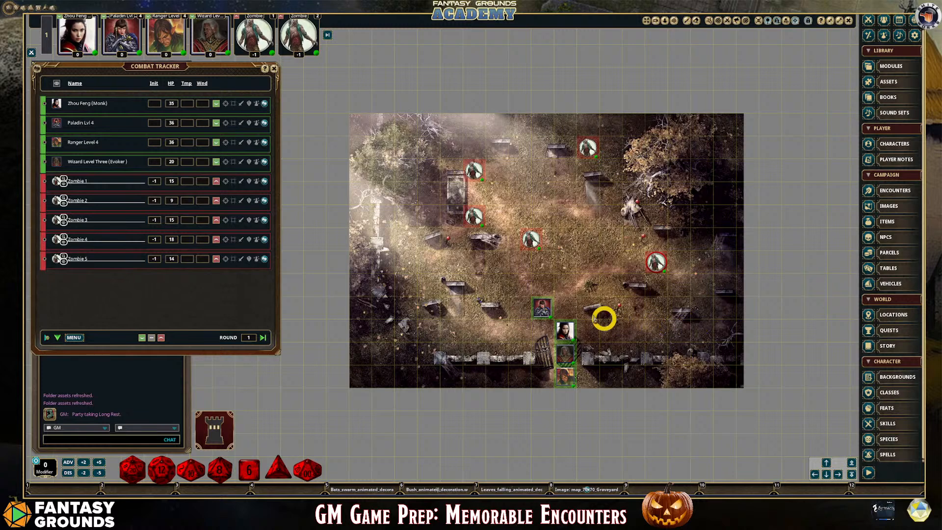
scroll(553, 329, "up", 2)
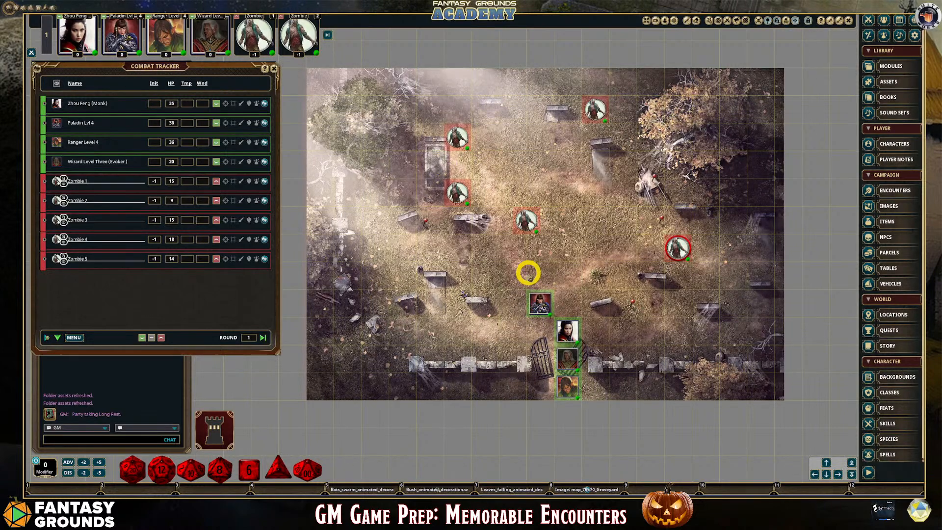
scroll(529, 276, "down", 1)
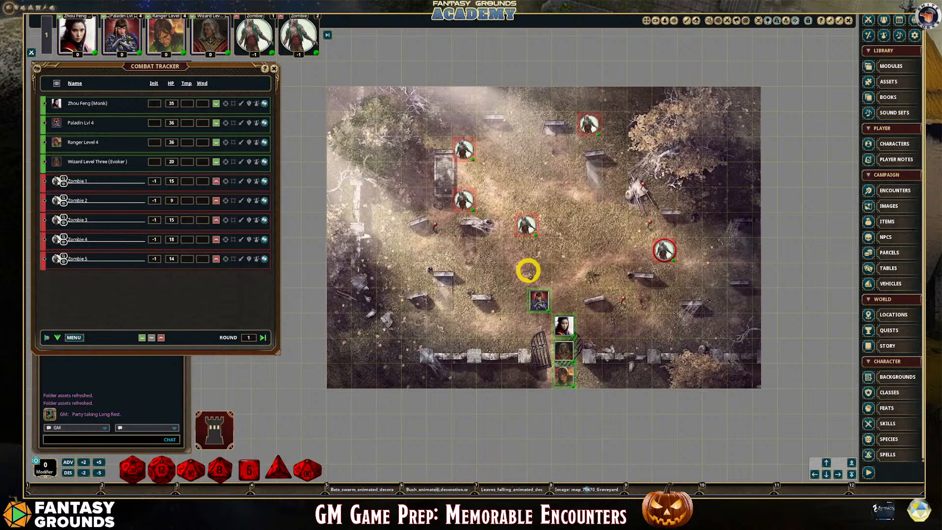
scroll(528, 270, "up", 1)
scroll(528, 270, "down", 1)
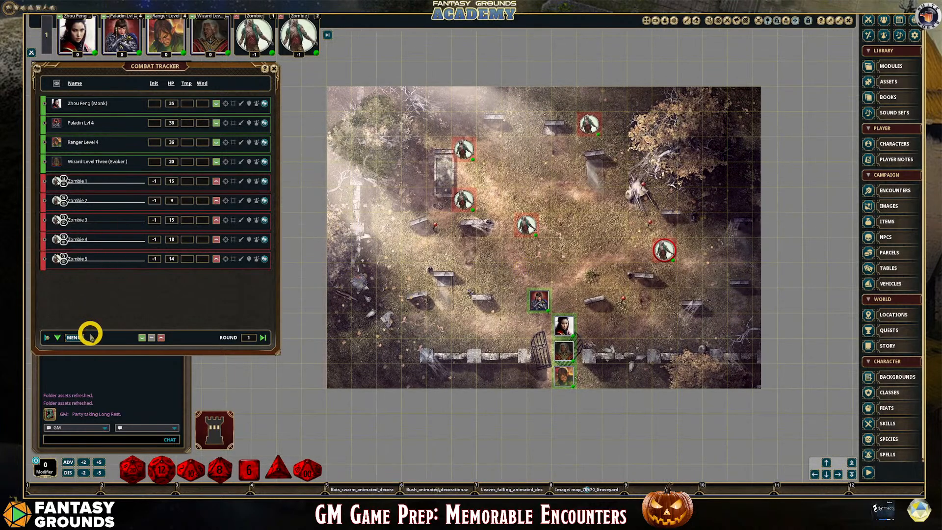
Roll initiative for all combatants and give the active turn to Ranger Level 4
right_click(75, 336)
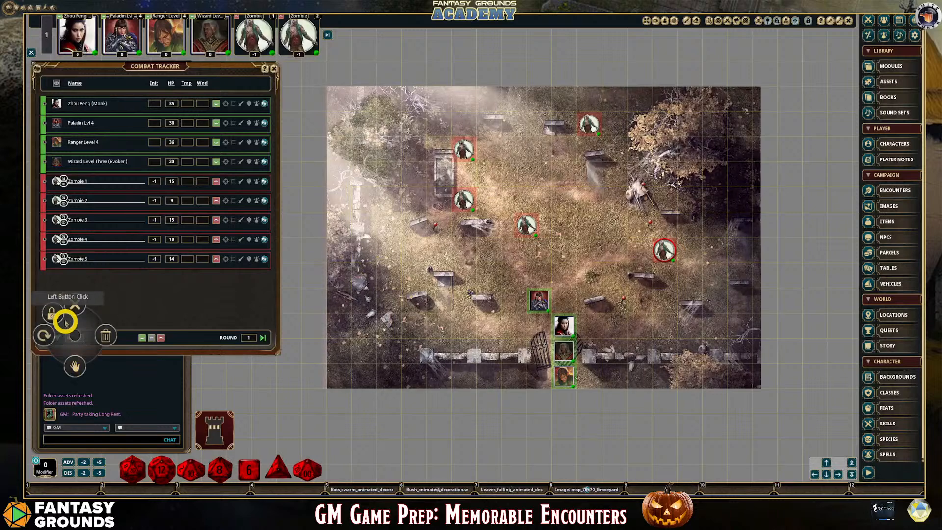
left_click(43, 335)
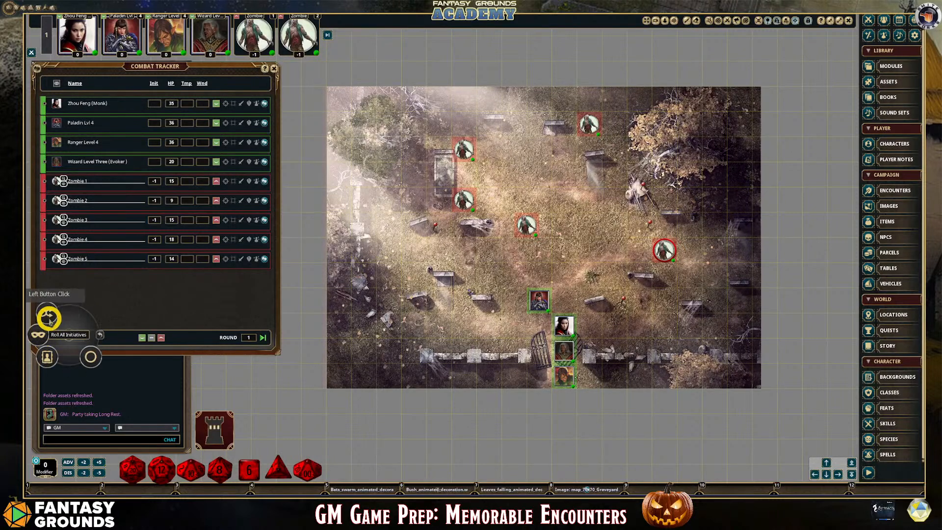
left_click(50, 313)
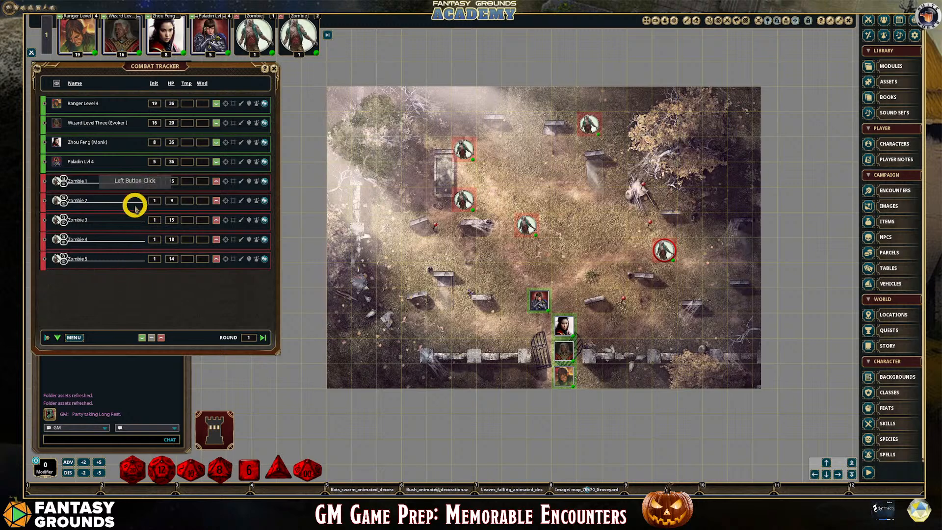
left_click(45, 104)
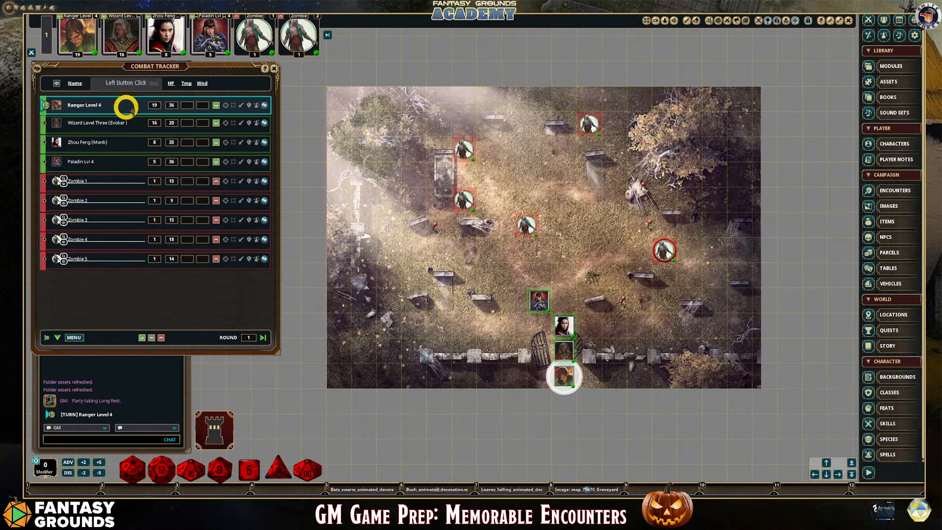
Open the Ranger Level 4 character sheet, place it beside the Combat Tracker and lengthen it
left_click(265, 106)
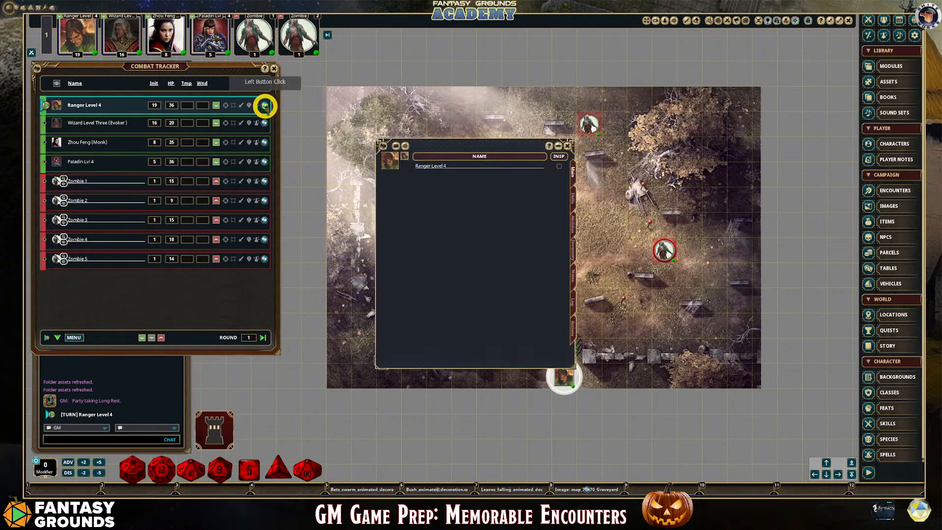
left_click_drag(446, 142, 351, 68)
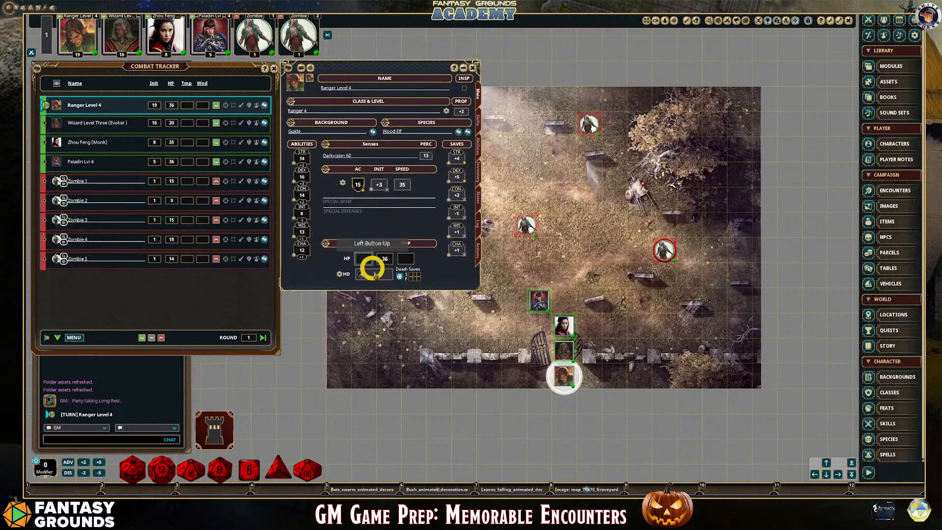
left_click_drag(374, 290, 365, 449)
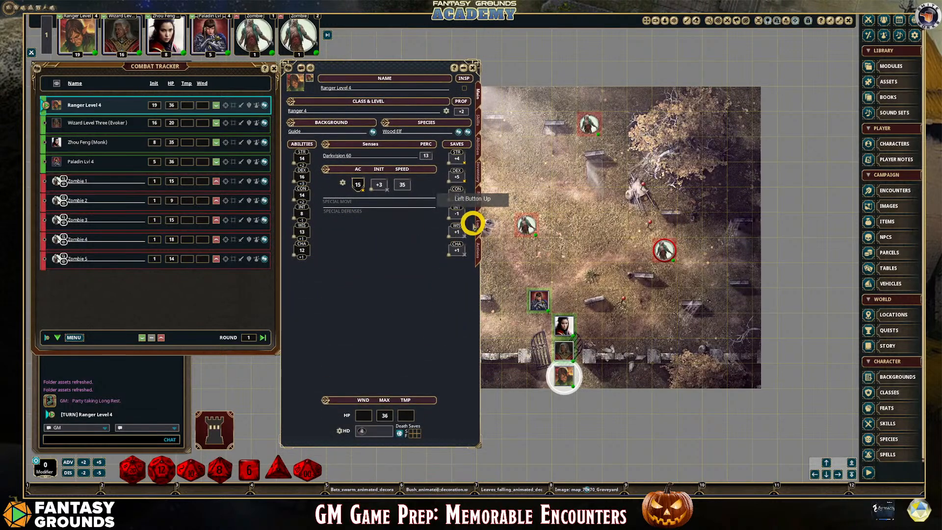
Show the ranger's weapons and powers in Combat mode, review them, and narrow the character sheet to uncover more of the map
left_click(478, 251)
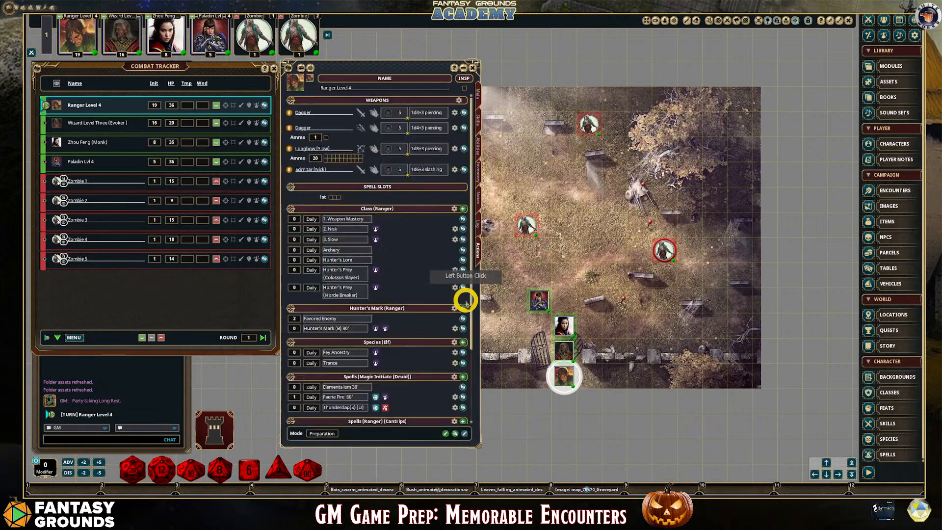
left_click(321, 433)
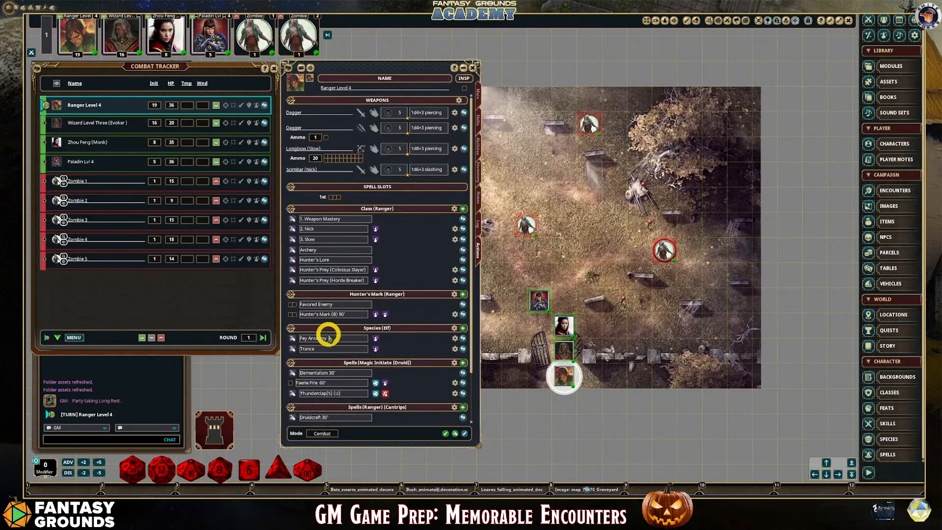
scroll(354, 298, "down", 1)
scroll(355, 297, "up", 1)
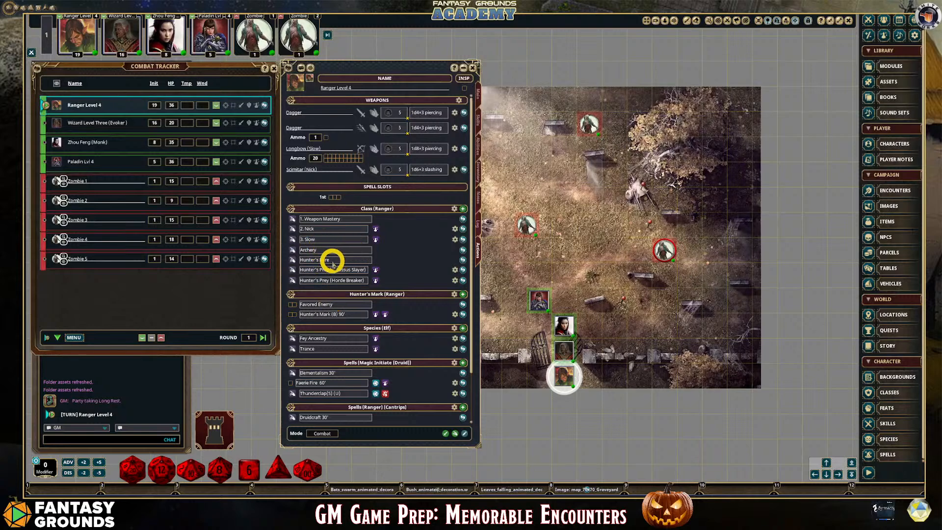
scroll(343, 399, "down", 1)
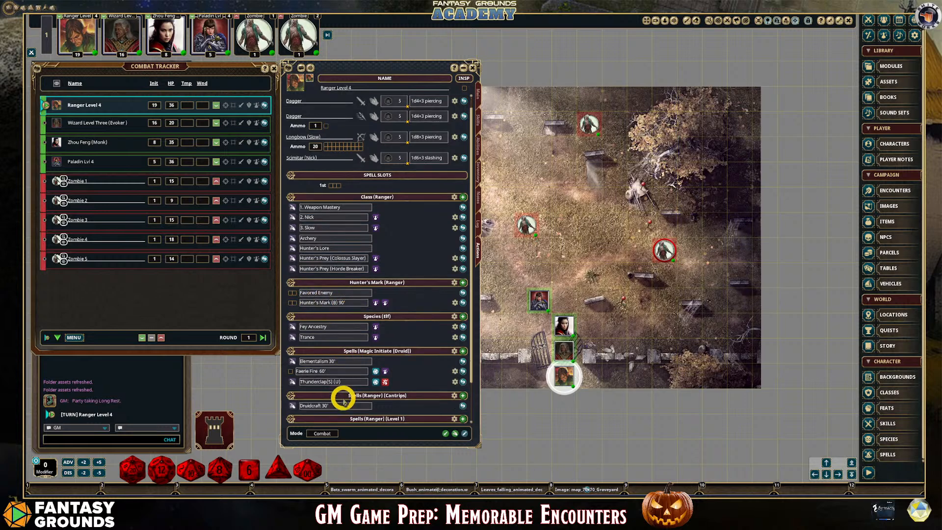
scroll(342, 399, "up", 2)
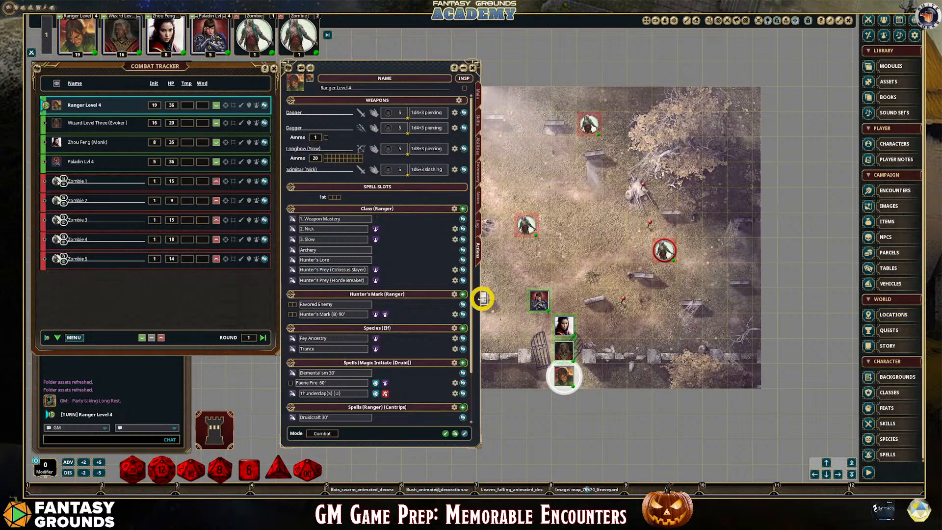
left_click_drag(479, 299, 443, 289)
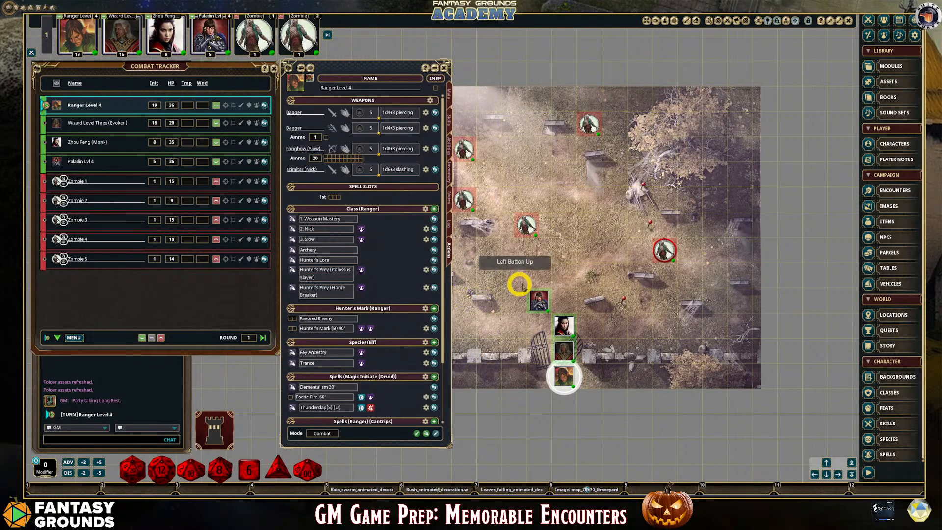
Move the monk's token out of the gateway line to the open ground beside the headstone just inside the gate
scroll(501, 289, "up", 2)
scroll(481, 302, "down", 1)
scroll(473, 302, "up", 2)
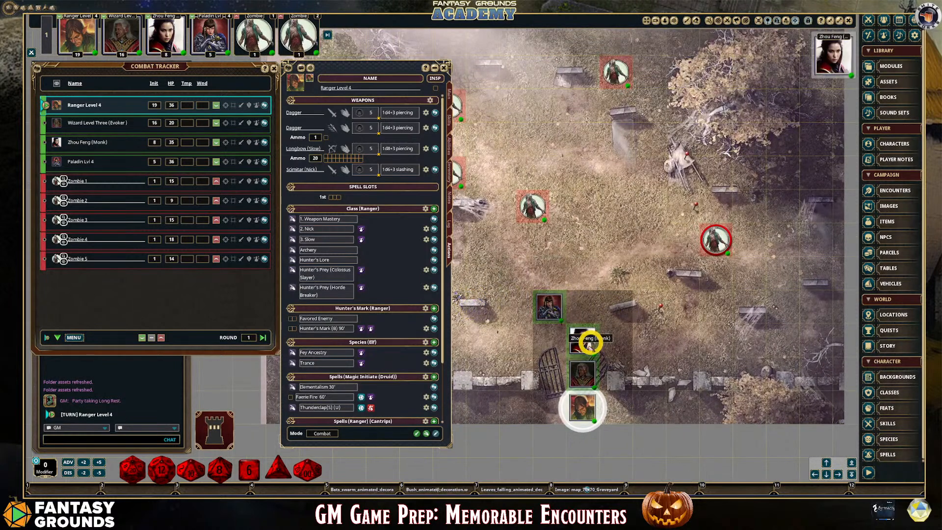
left_click_drag(586, 337, 624, 294)
scroll(624, 295, "up", 1)
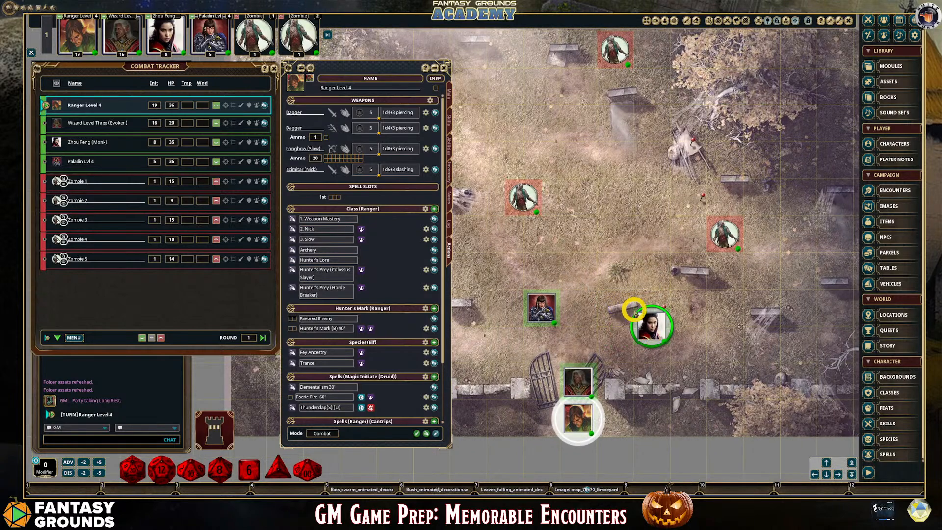
scroll(523, 302, "down", 1)
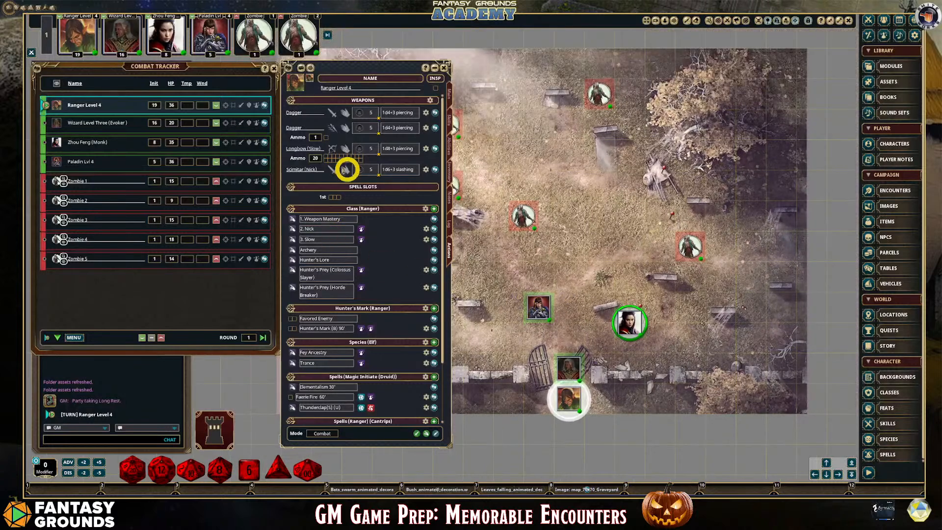